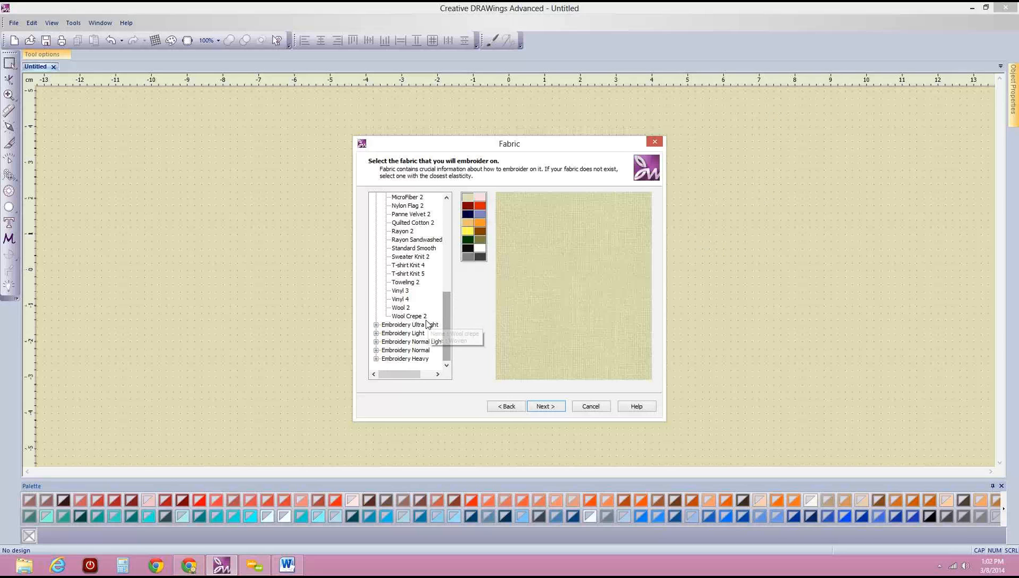
Choose Cotton 2 from the Embroidery Smooth fabrics and set its colour to white.
{"action": "left_click_drag", "start_coordinate": [449, 306], "coordinate": [450, 215]}
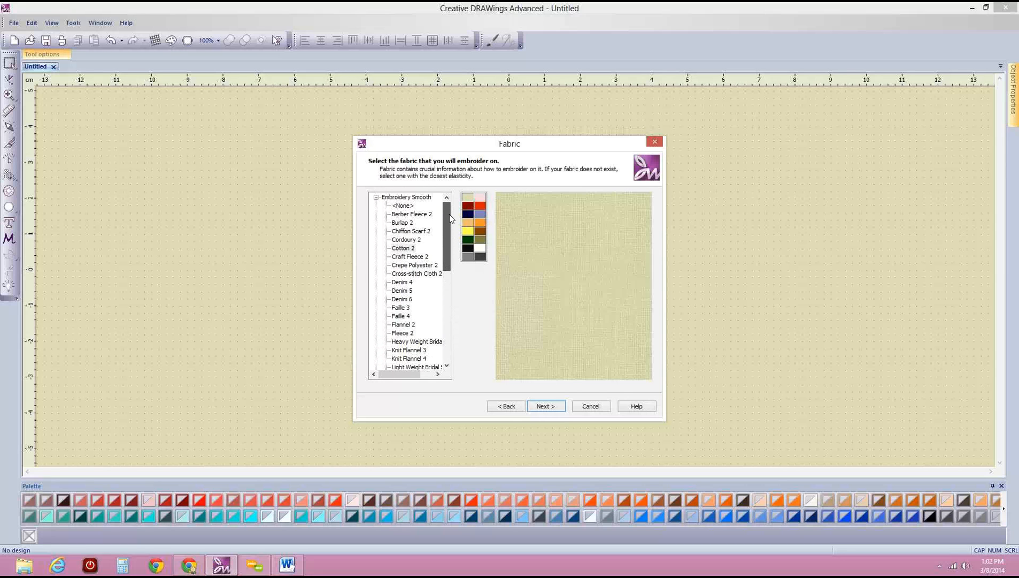
{"action": "left_click", "coordinate": [415, 249]}
{"action": "left_click", "coordinate": [480, 249]}
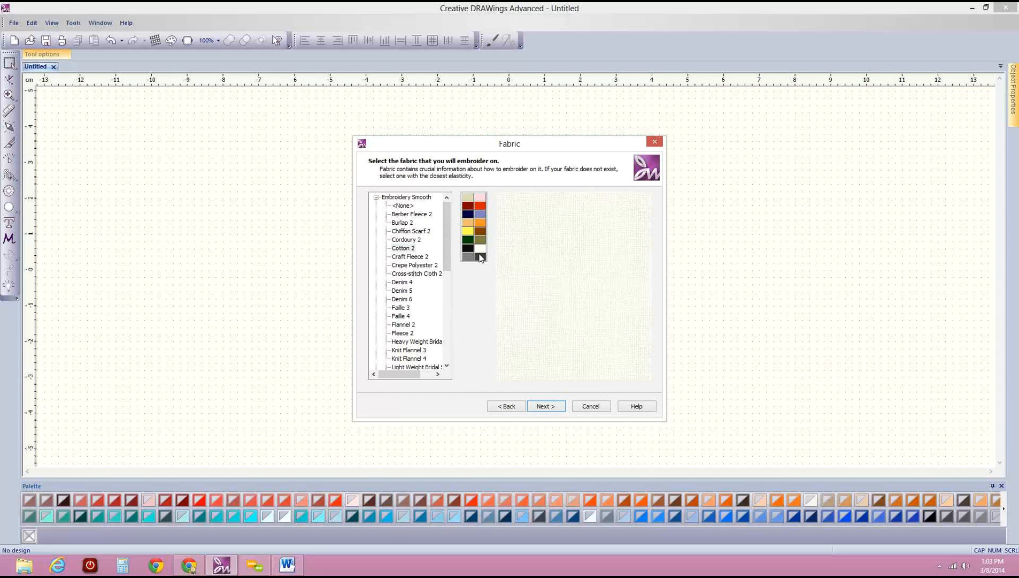
Try the Crepe Polyester 2 fabric and a Cross-stitch Cloth 2 fabric with green secondary and white base colours.
{"action": "left_click", "coordinate": [412, 265]}
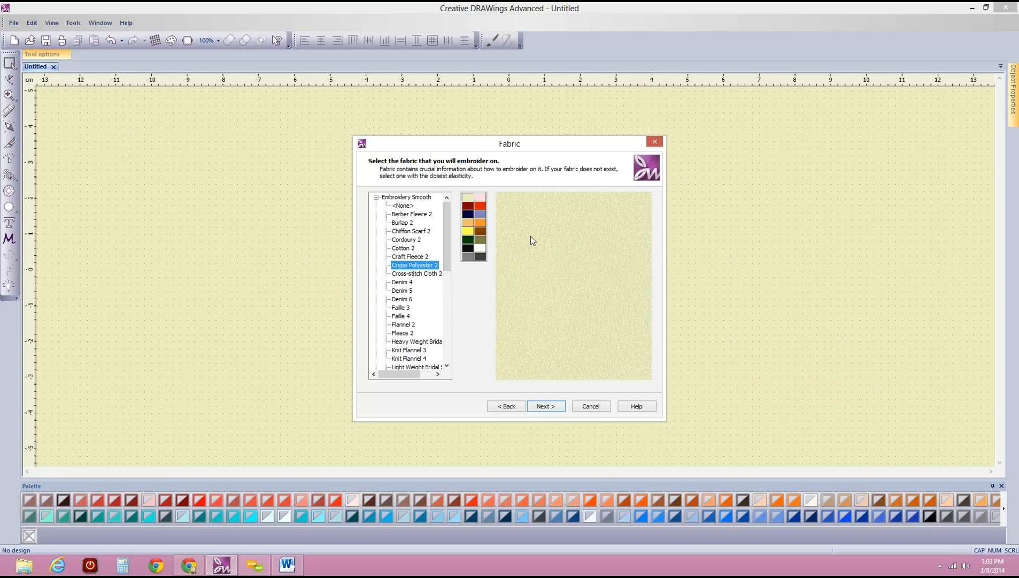
{"action": "left_click", "coordinate": [425, 274]}
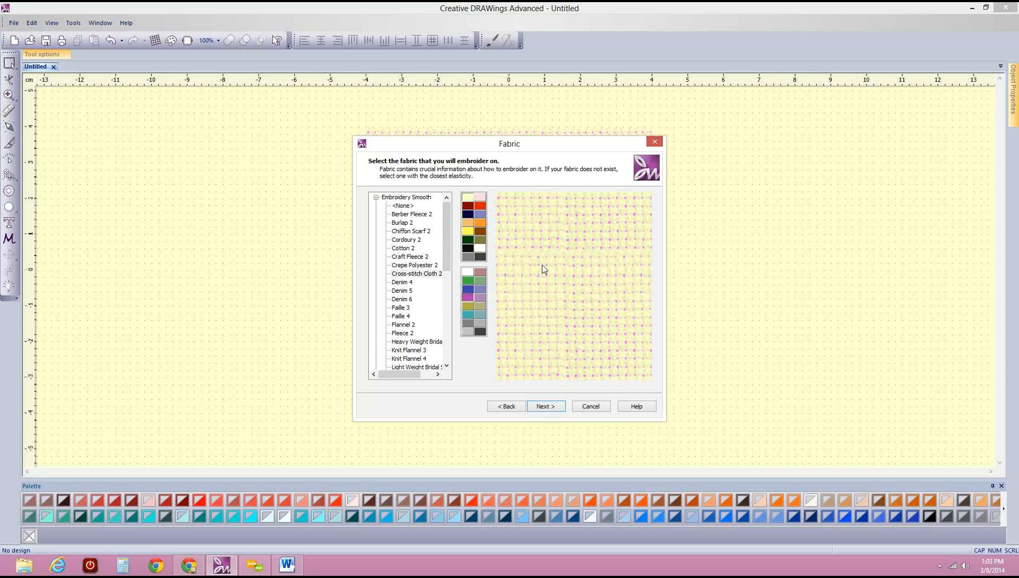
{"action": "left_click", "coordinate": [468, 281]}
{"action": "left_click", "coordinate": [480, 249]}
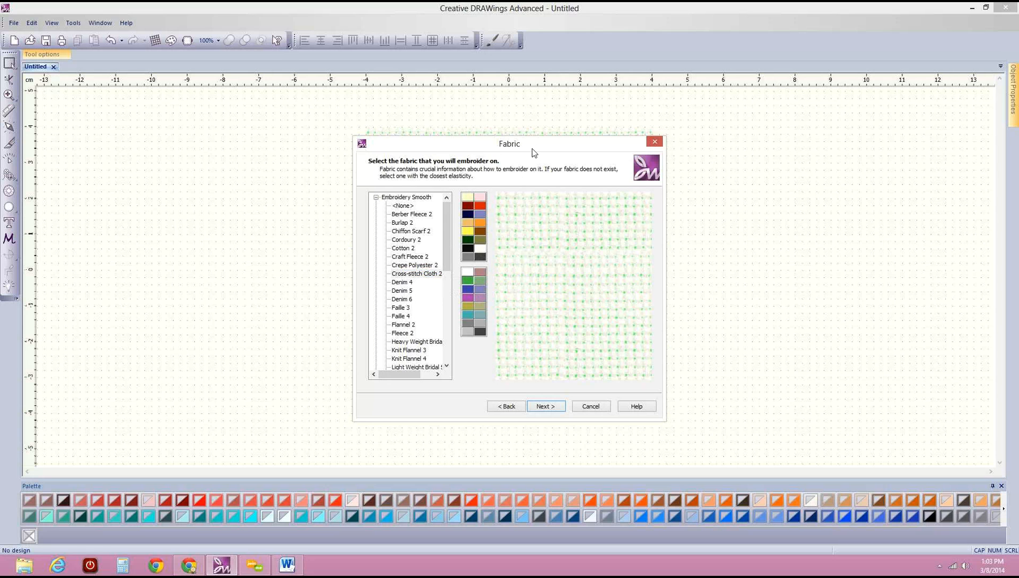
Set the embroidery fabric to white Cotton 2 and continue to the artwork source settings.
{"action": "left_click_drag", "start_coordinate": [540, 147], "coordinate": [540, 126]}
{"action": "left_click", "coordinate": [402, 228]}
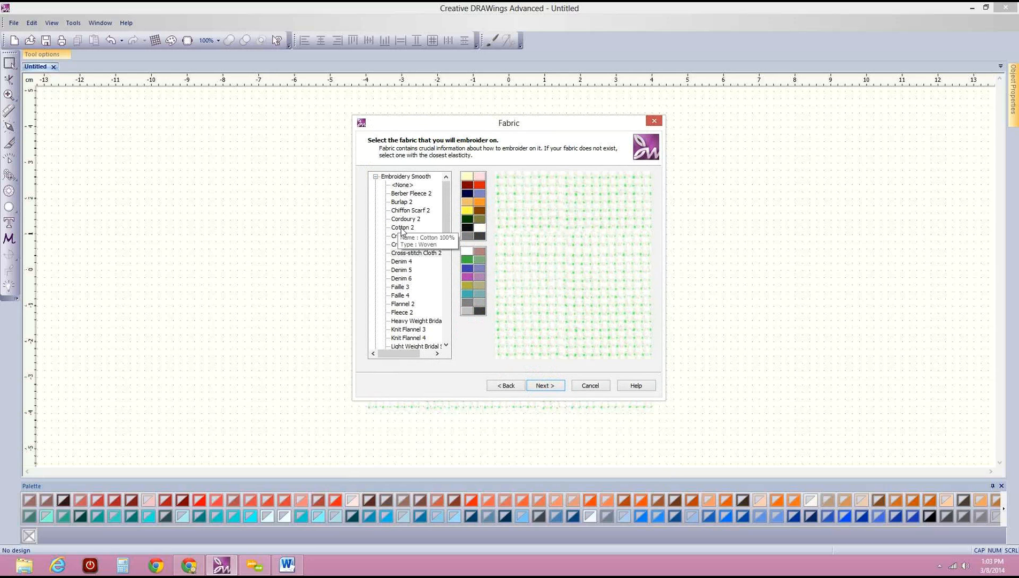
{"action": "left_click", "coordinate": [480, 227]}
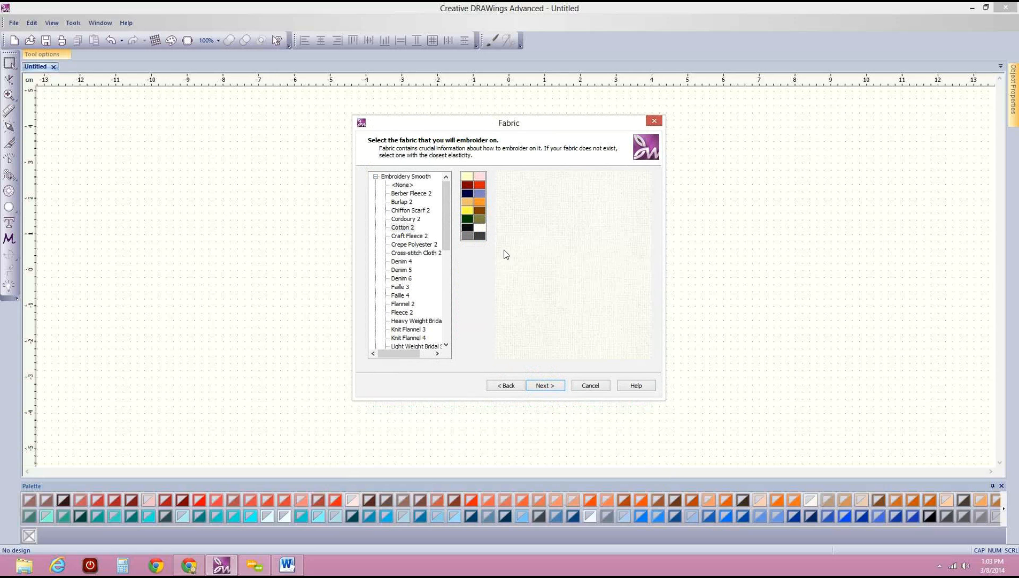
{"action": "left_click", "coordinate": [546, 386]}
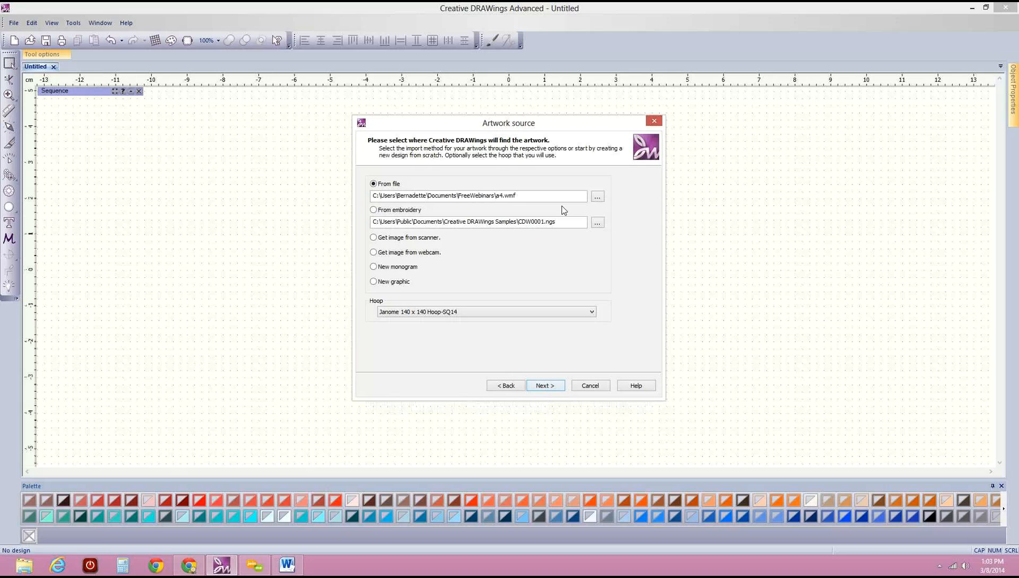
Choose a4.wmf from the FreeWebinars folder as the artwork file, checking the supported file types.
{"action": "left_click", "coordinate": [598, 196]}
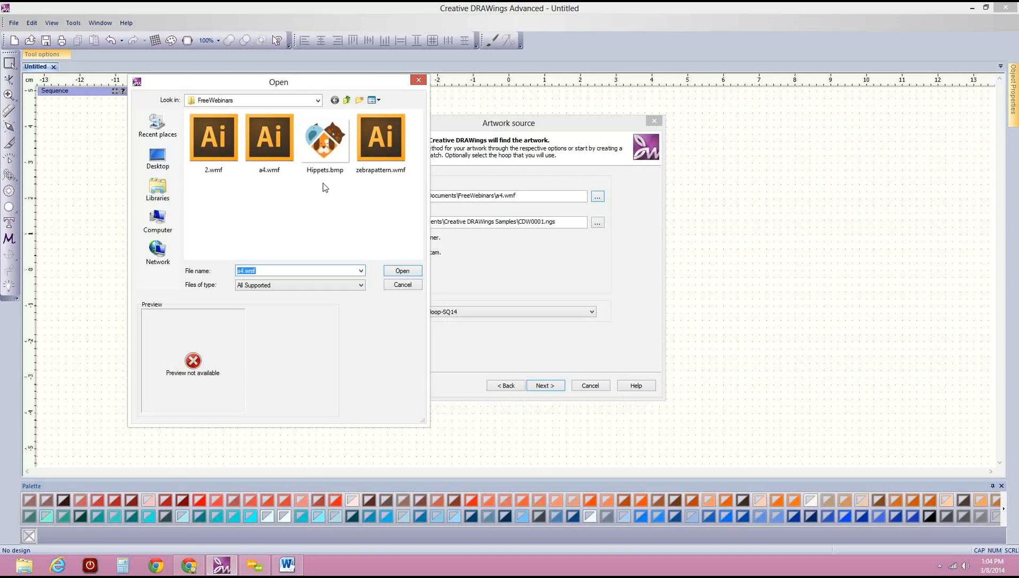
{"action": "left_click", "coordinate": [361, 285]}
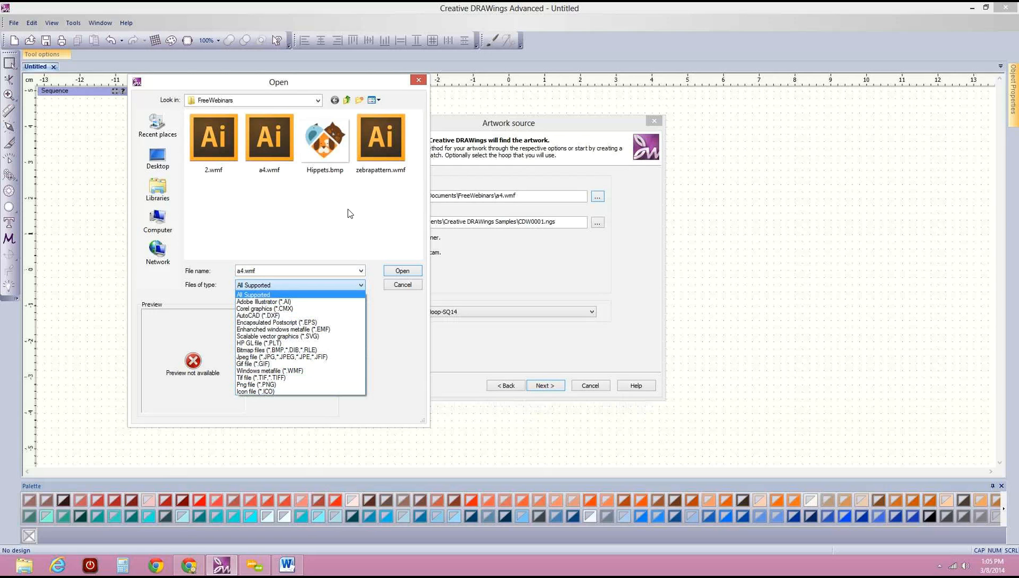
{"action": "left_click", "coordinate": [340, 235]}
{"action": "left_click", "coordinate": [282, 144]}
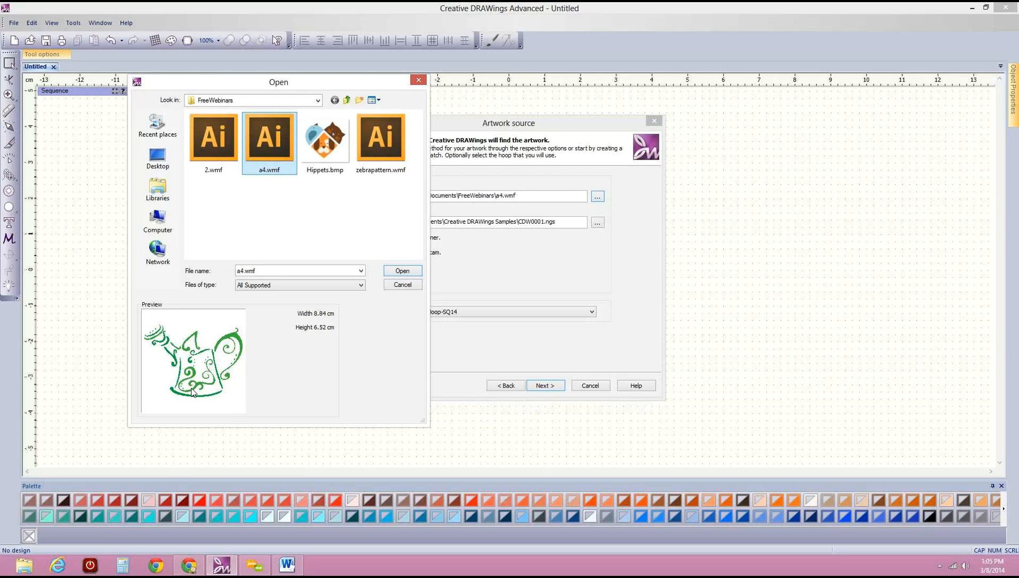
{"action": "left_click", "coordinate": [404, 271]}
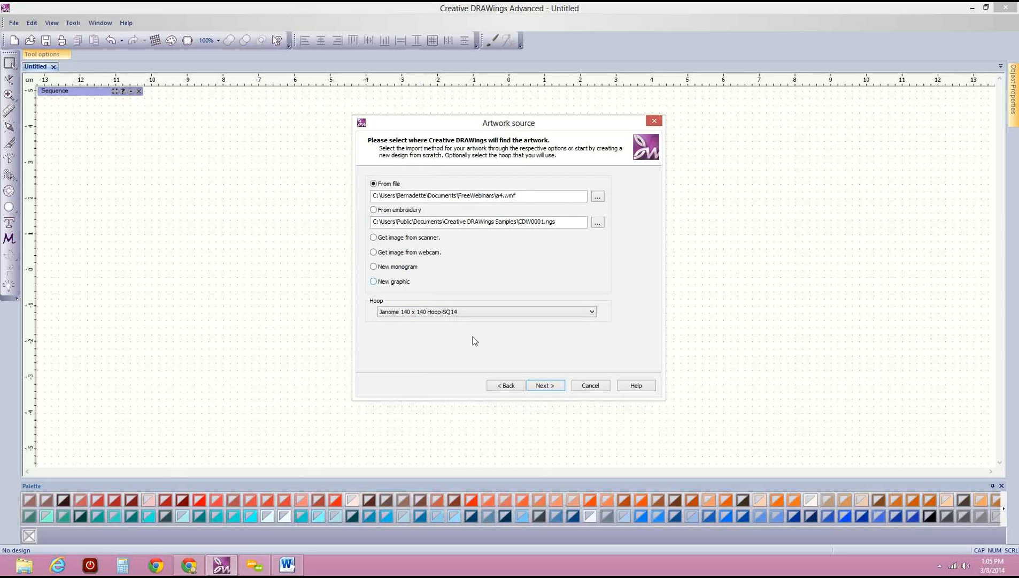
Import the artwork with freehand smoothing enabled, accepting the smoothing amount.
{"action": "left_click", "coordinate": [545, 385]}
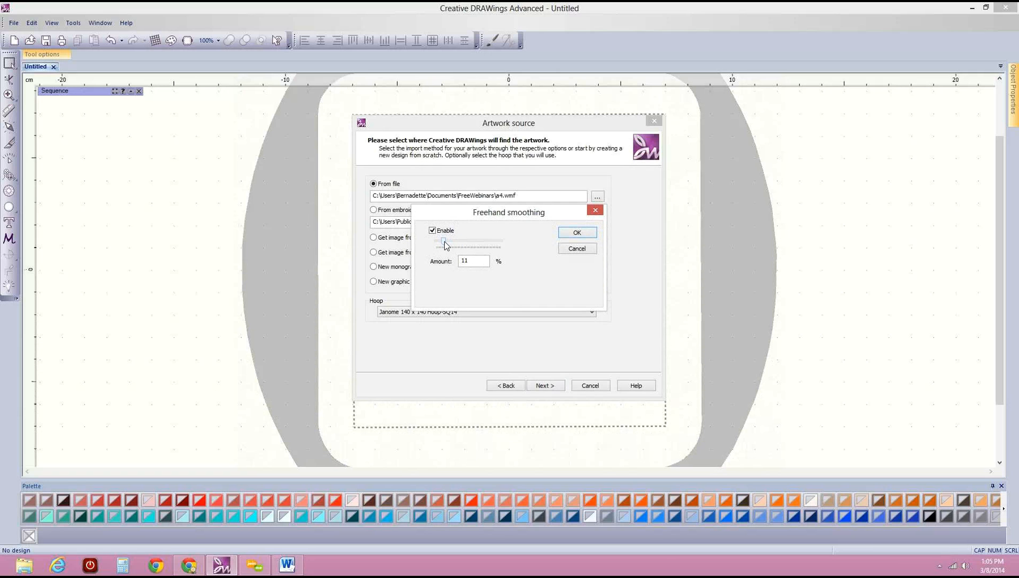
{"action": "double_click", "coordinate": [465, 261]}
{"action": "left_click", "coordinate": [564, 233]}
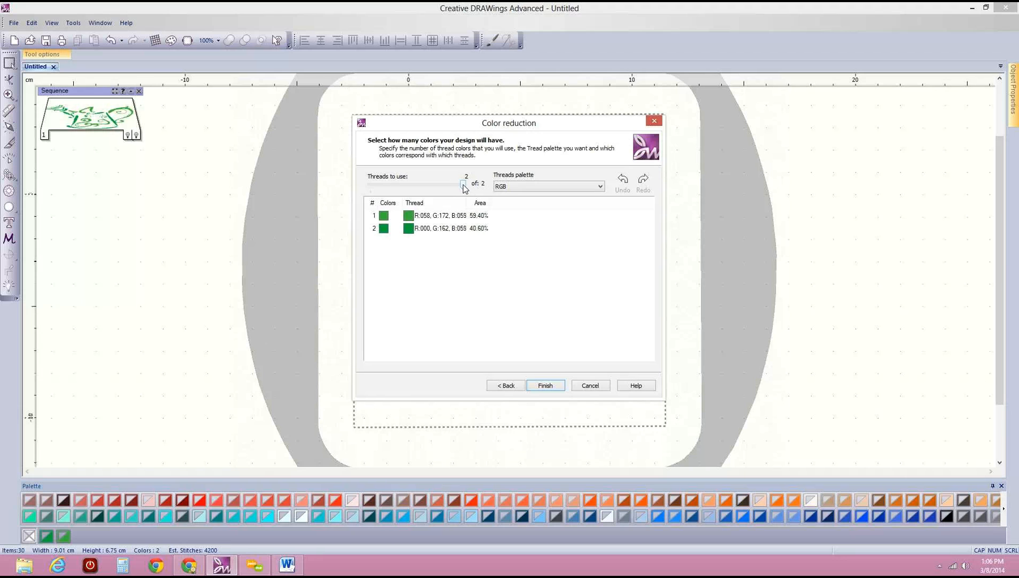
Reduce the design's threads from the RGB palette to 1 and finish the wizard.
{"action": "left_click_drag", "start_coordinate": [463, 185], "coordinate": [379, 190]}
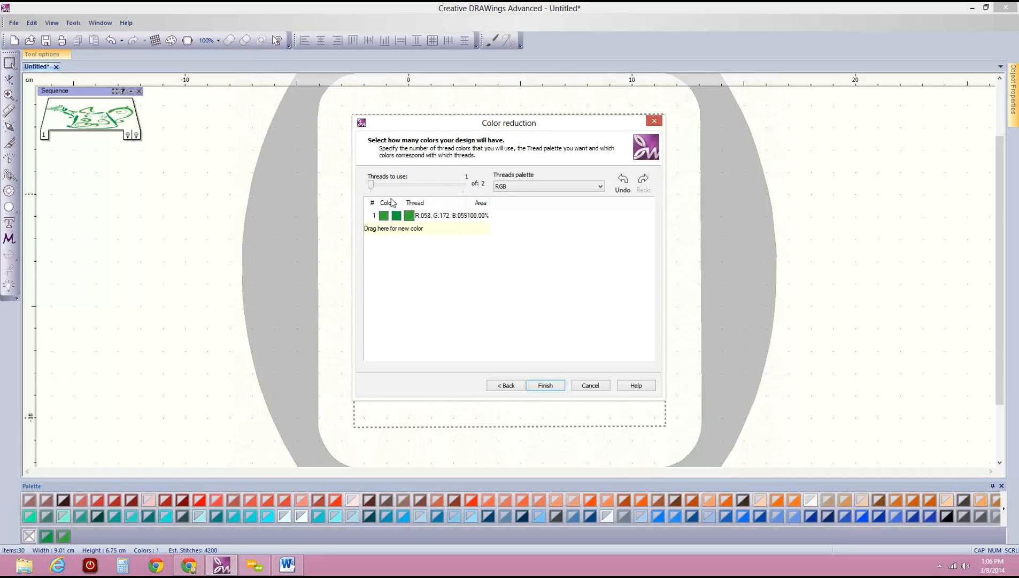
{"action": "left_click", "coordinate": [455, 185]}
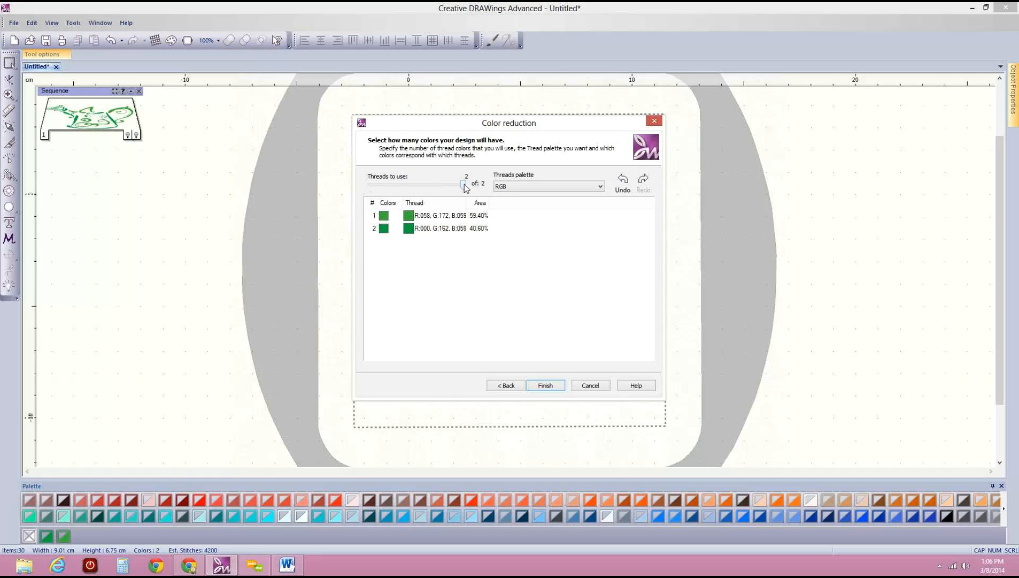
{"action": "left_click_drag", "start_coordinate": [463, 184], "coordinate": [371, 184]}
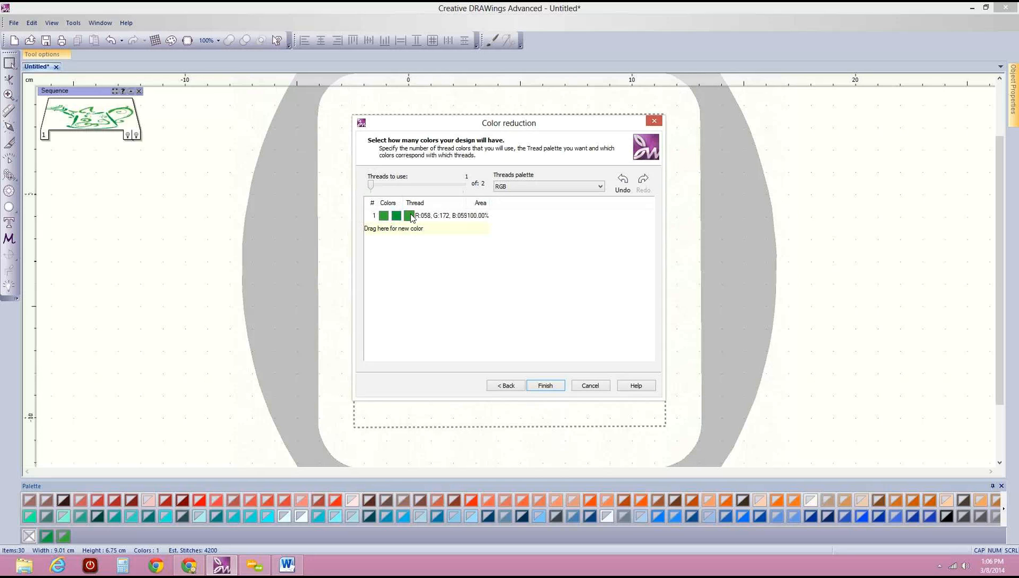
{"action": "left_click_drag", "start_coordinate": [404, 202], "coordinate": [430, 203]}
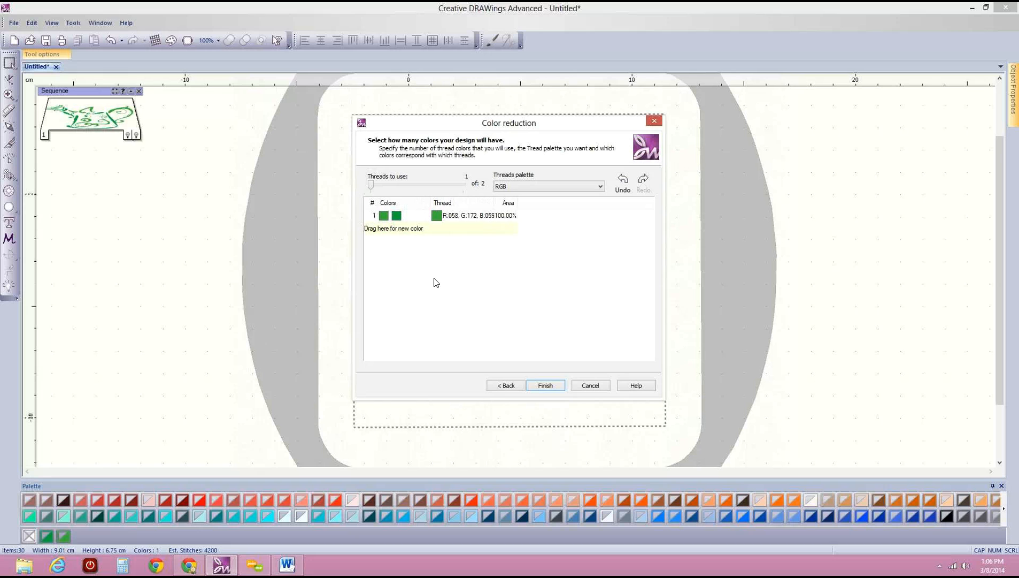
{"action": "left_click", "coordinate": [555, 389]}
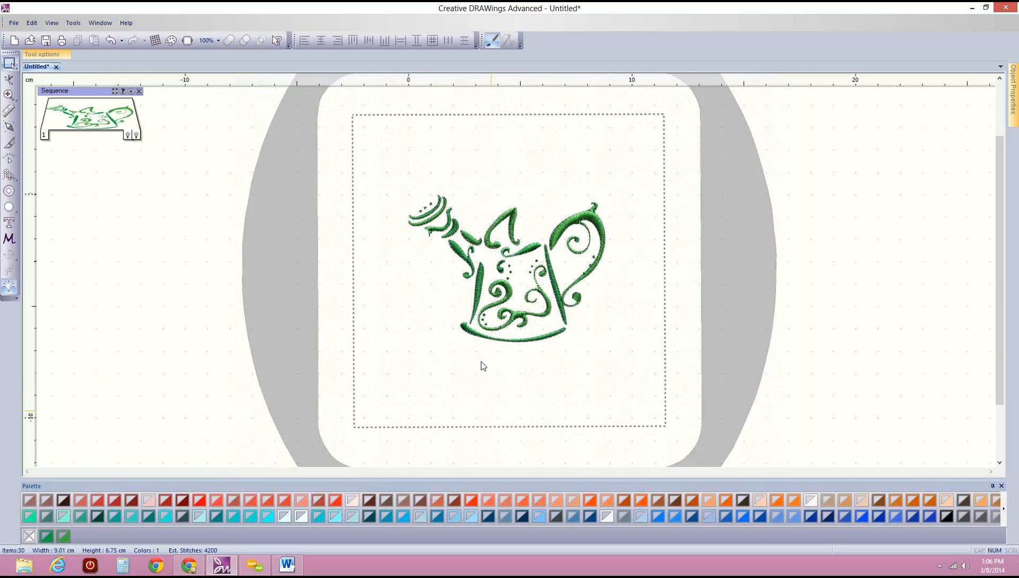
Select the whole watering can design and enlarge it proportionally to about 13.20 by 9.86 cm inside the hoop.
{"action": "left_click", "coordinate": [79, 112]}
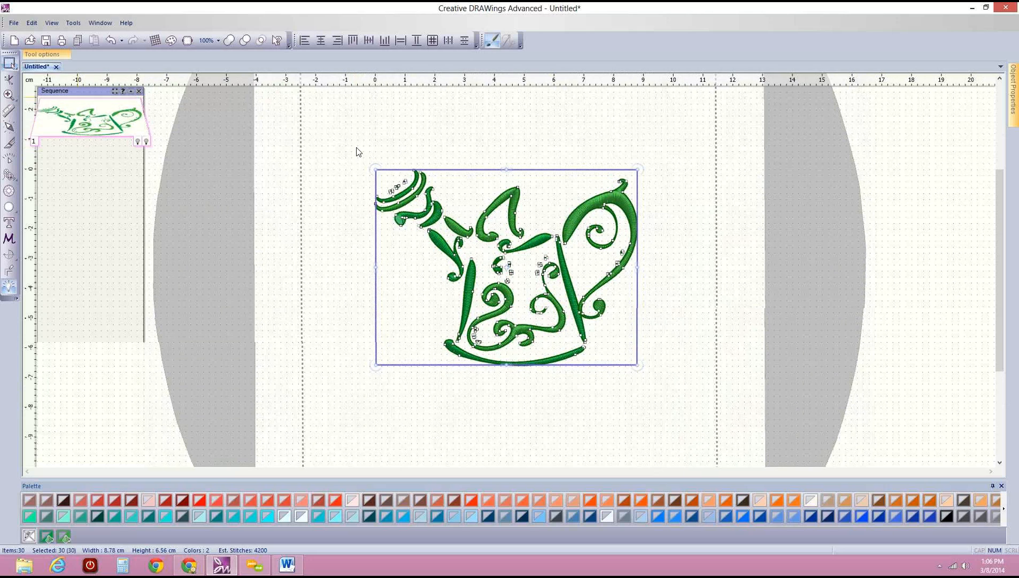
{"action": "mouse_move", "coordinate": [44, 91]}
{"action": "left_mouse_down"}
{"action": "mouse_move", "coordinate": [119, 100]}
{"action": "mouse_move", "coordinate": [59, 96]}
{"action": "left_mouse_up"}
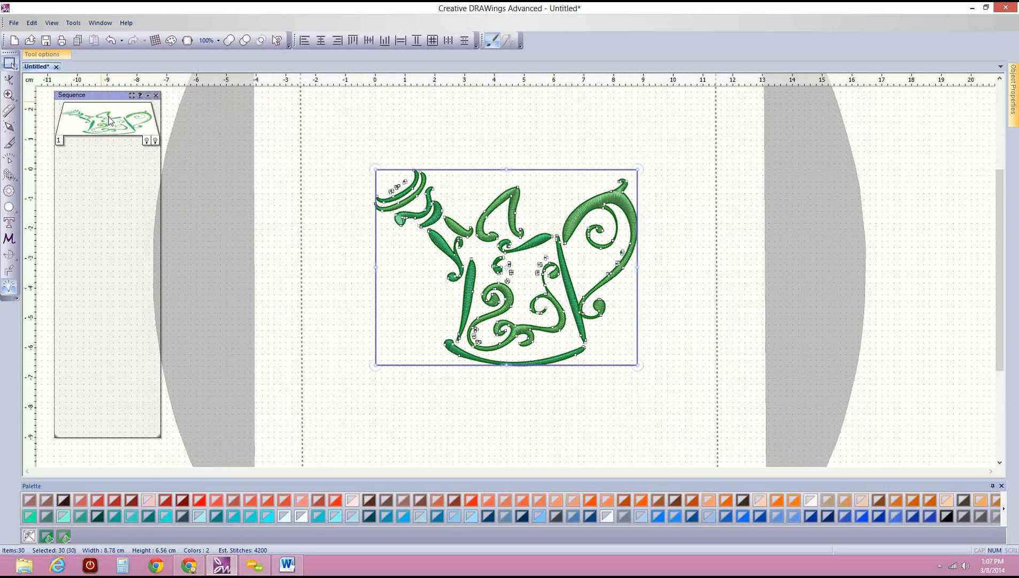
{"action": "left_click", "coordinate": [109, 116]}
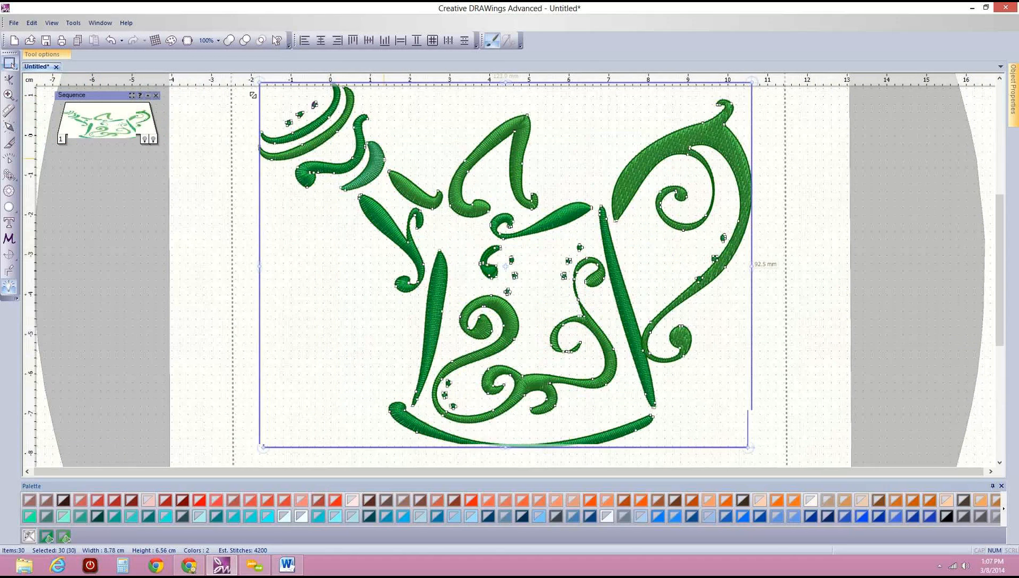
{"action": "scroll", "coordinate": [498, 179], "scroll_direction": "down", "scroll_amount": 1}
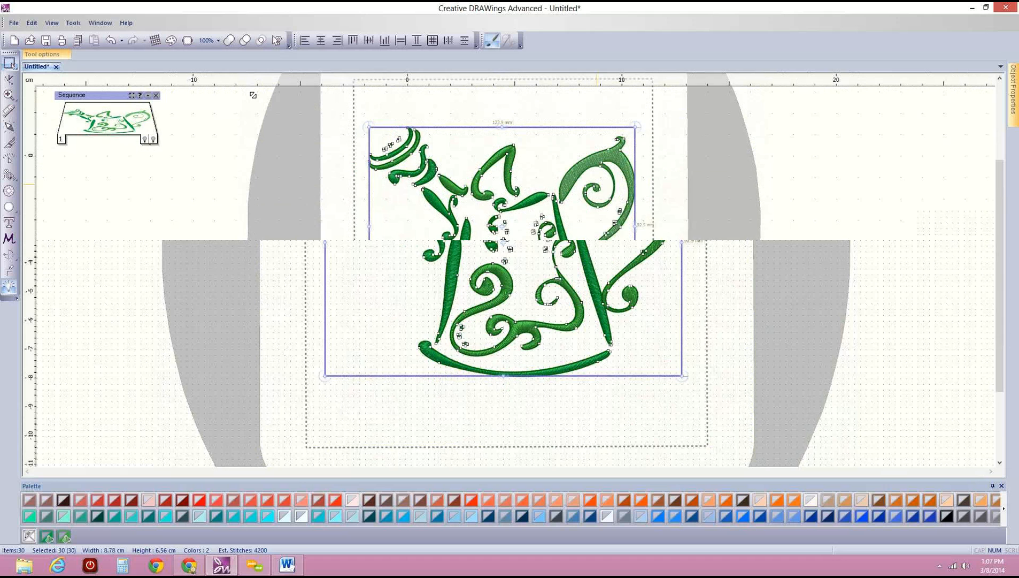
{"action": "left_click_drag", "start_coordinate": [597, 164], "coordinate": [597, 185]}
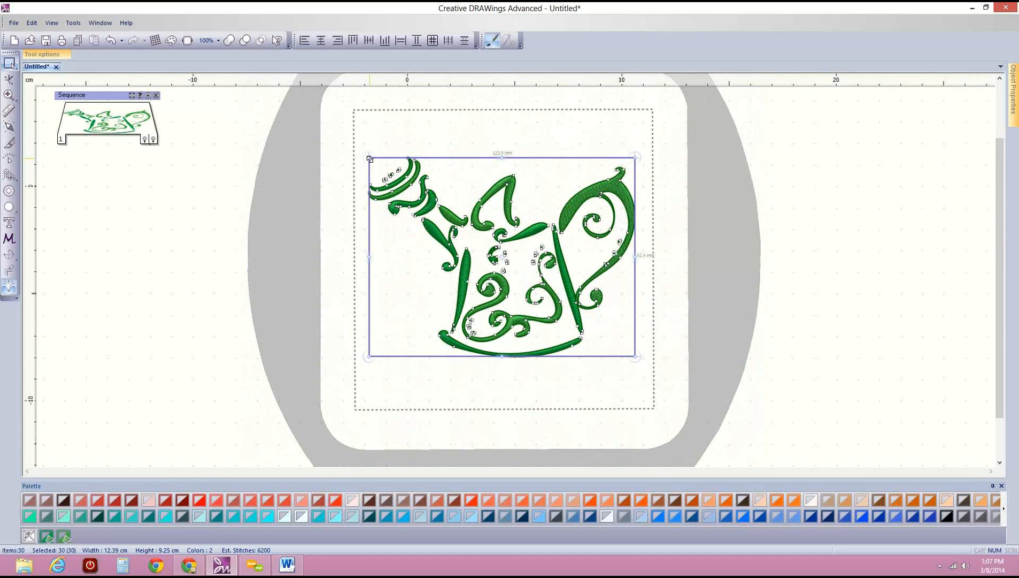
{"action": "left_click_drag", "start_coordinate": [369, 157], "coordinate": [362, 150]}
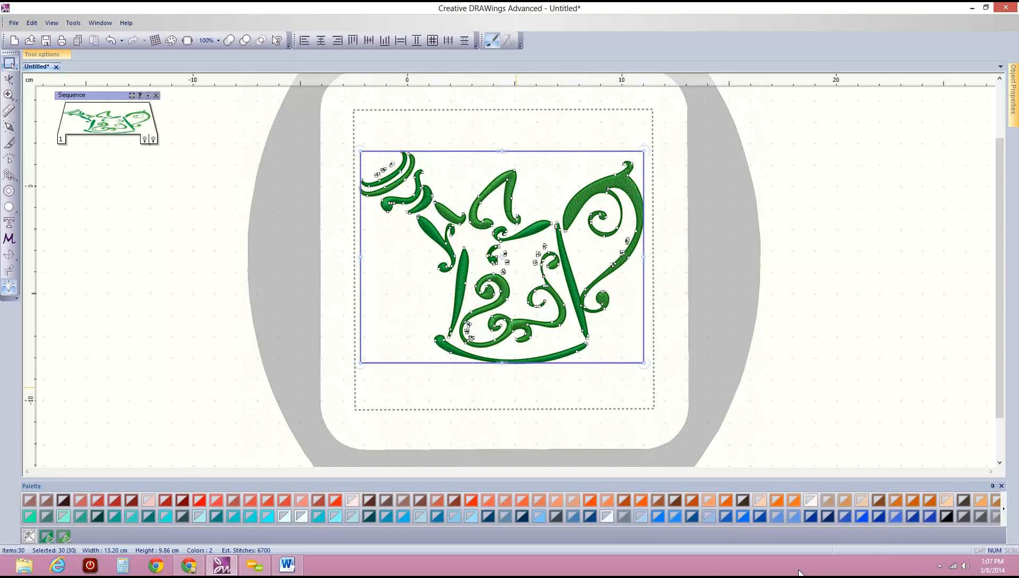
Deselect the whole design and select only the watering can's large curled handle.
{"action": "scroll", "coordinate": [580, 380], "scroll_direction": "up", "scroll_amount": 2}
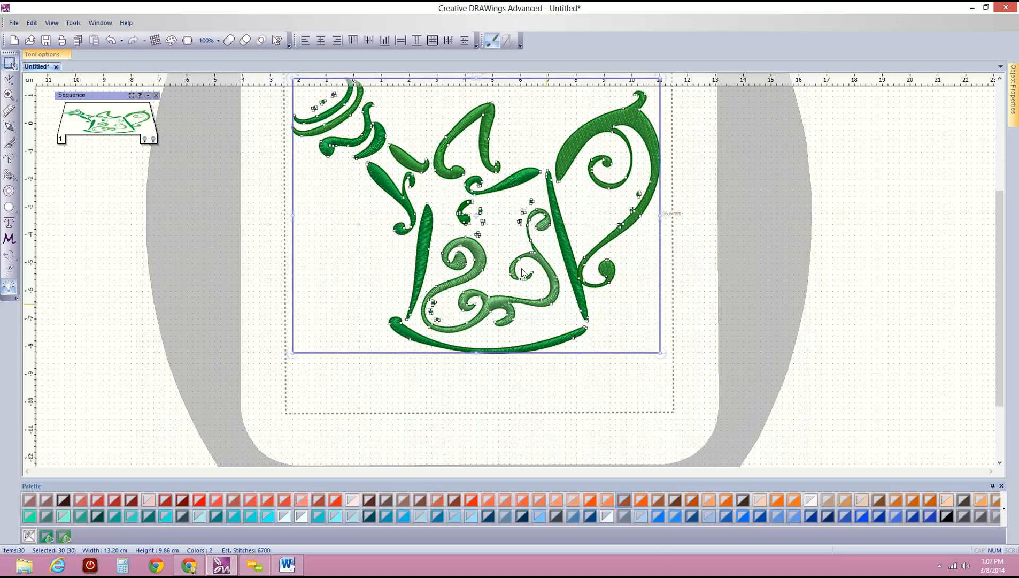
{"action": "scroll", "coordinate": [532, 287], "scroll_direction": "down", "scroll_amount": 2}
{"action": "scroll", "coordinate": [522, 269], "scroll_direction": "down", "scroll_amount": 1}
{"action": "scroll", "coordinate": [522, 269], "scroll_direction": "up", "scroll_amount": 2}
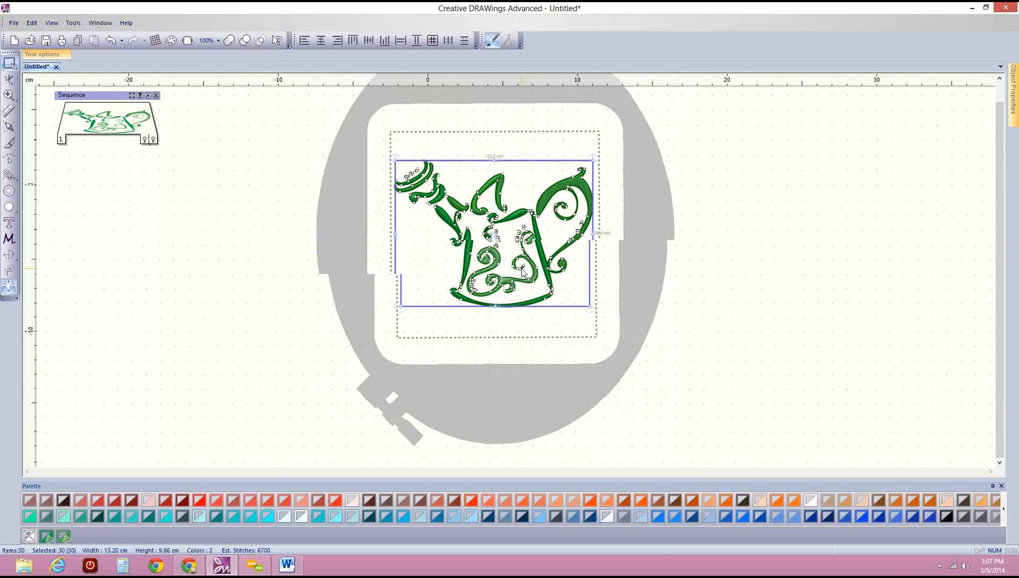
{"action": "scroll", "coordinate": [522, 269], "scroll_direction": "up", "scroll_amount": 1}
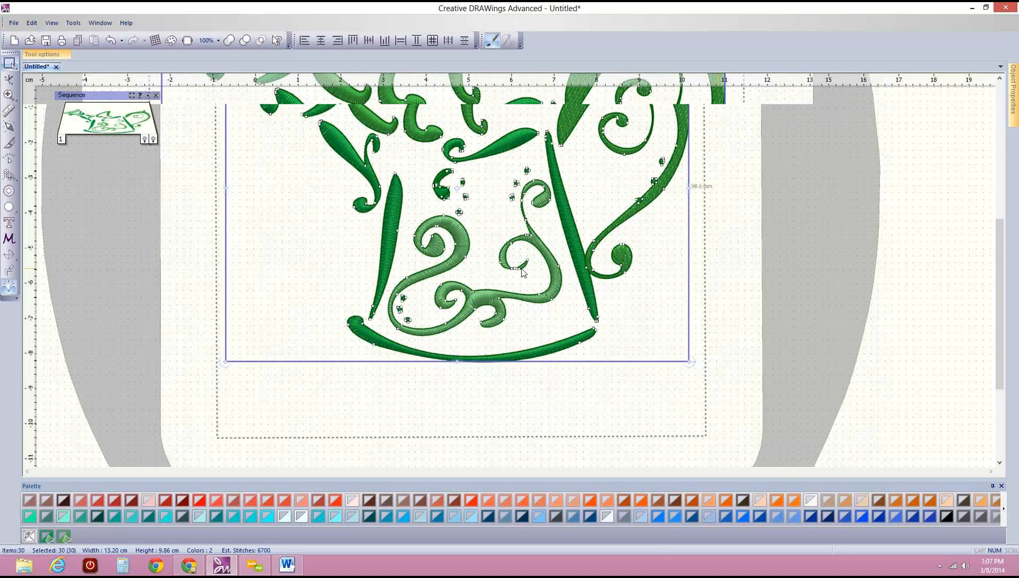
{"action": "left_click", "coordinate": [522, 269]}
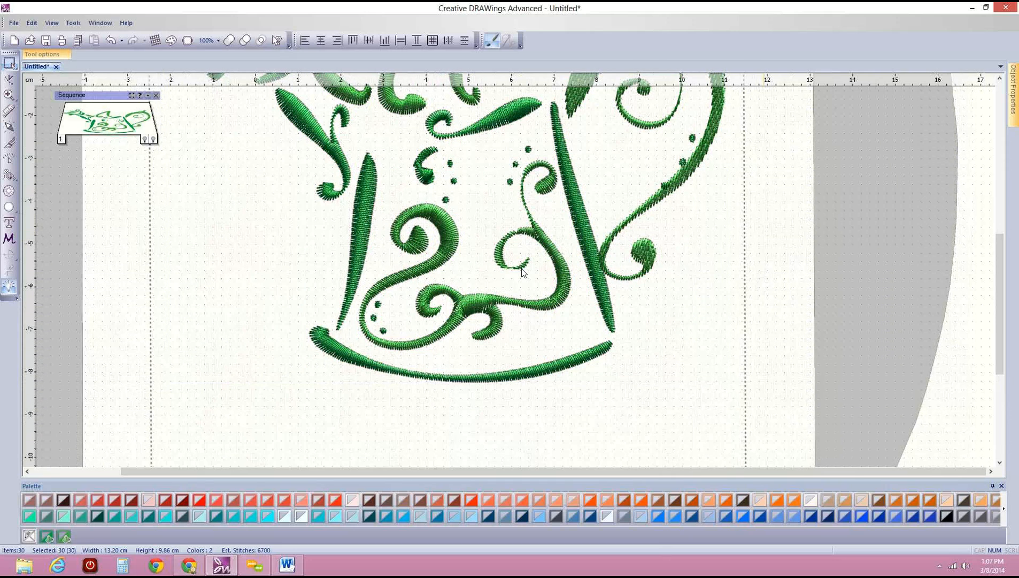
{"action": "left_click_drag", "start_coordinate": [1002, 249], "coordinate": [1004, 210]}
{"action": "left_click", "coordinate": [631, 166]}
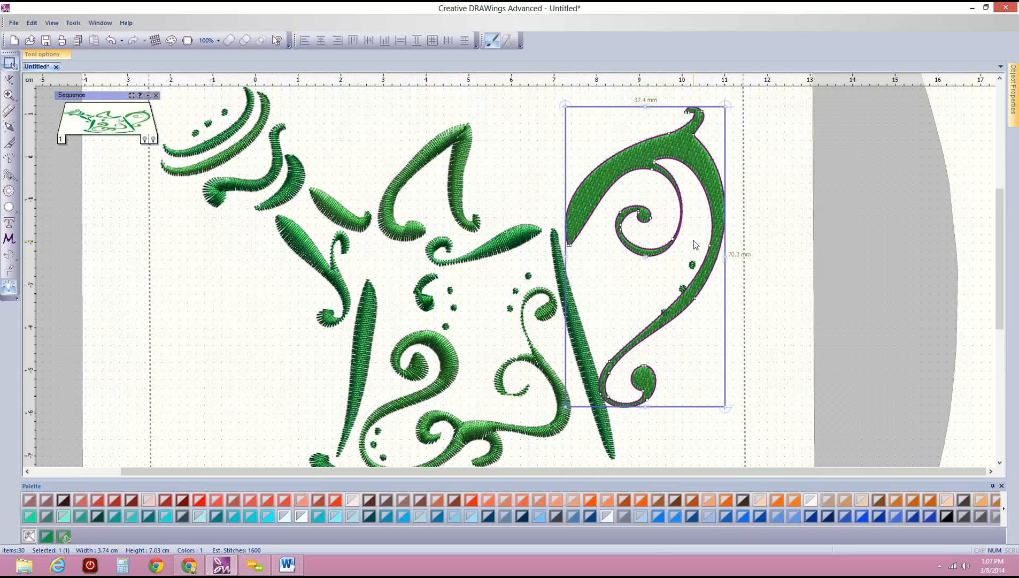
Display the object properties of the selected handle and pin them open beside the design.
{"action": "left_click", "coordinate": [1016, 77]}
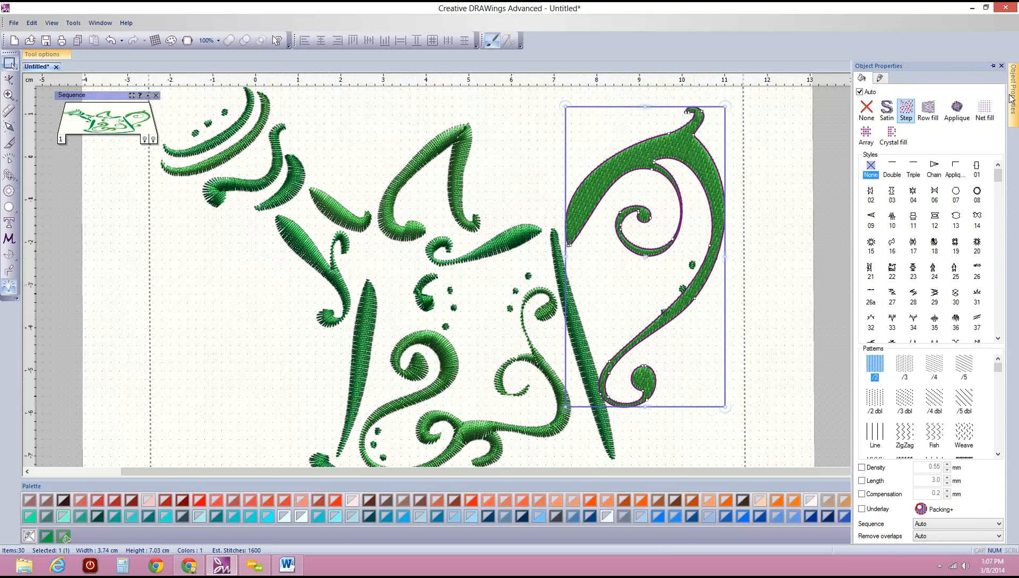
{"action": "left_click", "coordinate": [993, 66]}
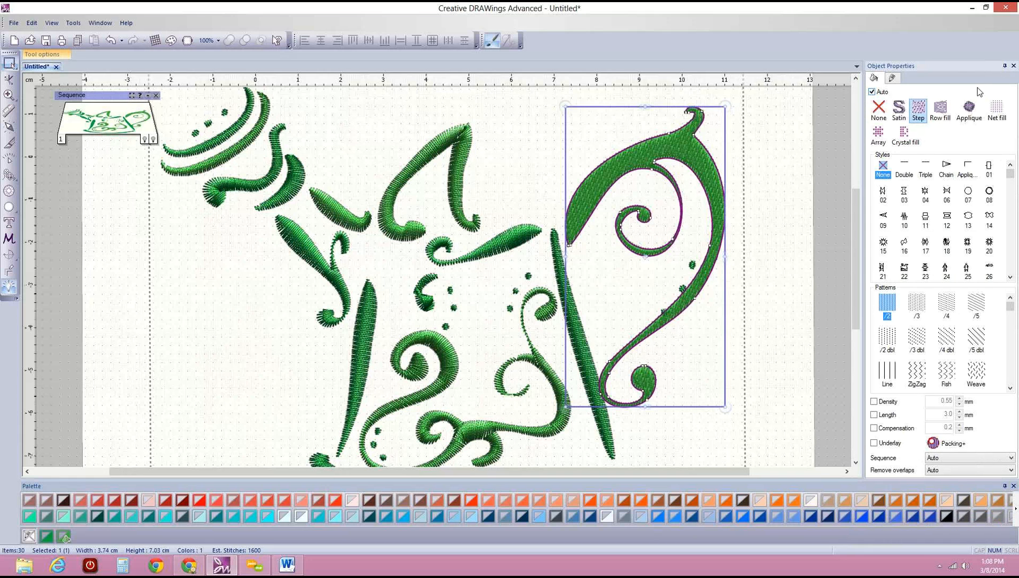
{"action": "left_click", "coordinate": [1004, 66]}
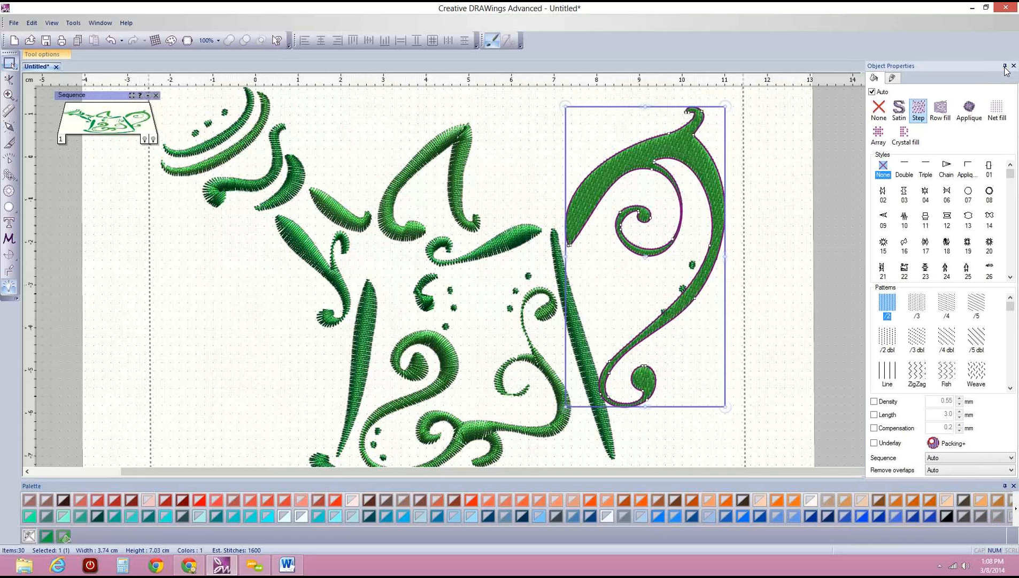
{"action": "mouse_move", "coordinate": [1014, 86]}
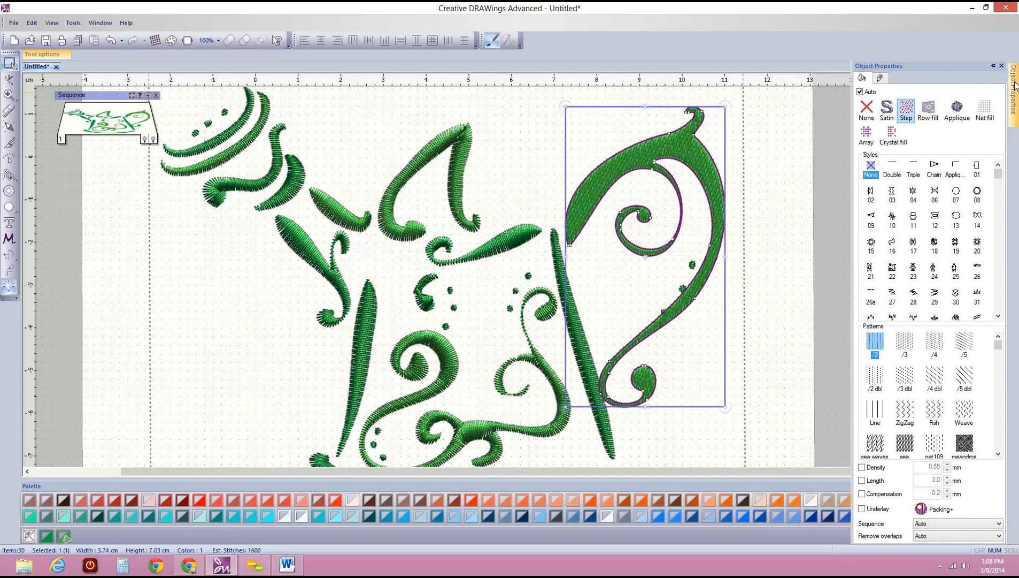
{"action": "left_click", "coordinate": [994, 66]}
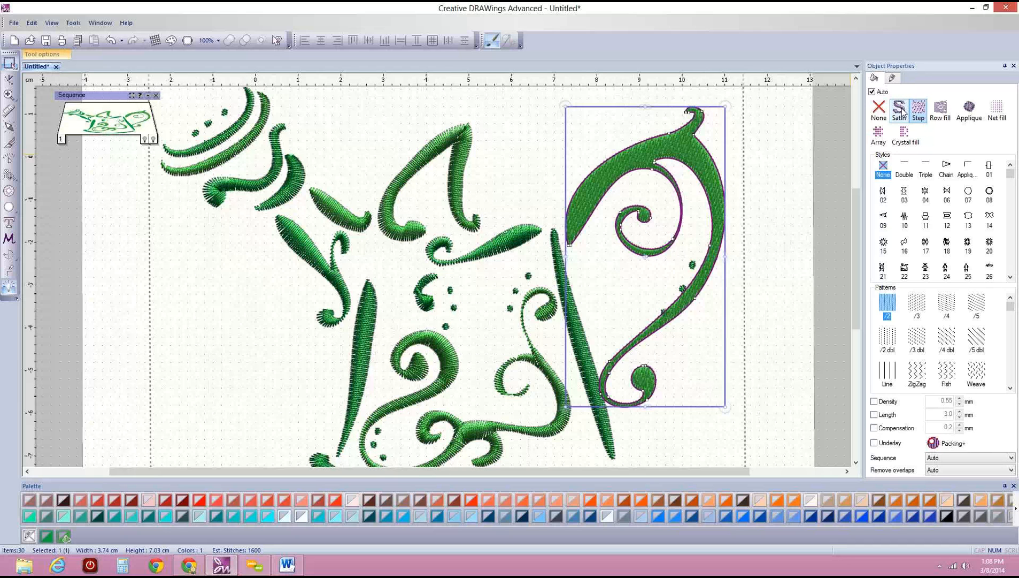
Set the large curled handle's fill to Satin, trying the /2 pattern before returning the pattern to None.
{"action": "left_click", "coordinate": [902, 110]}
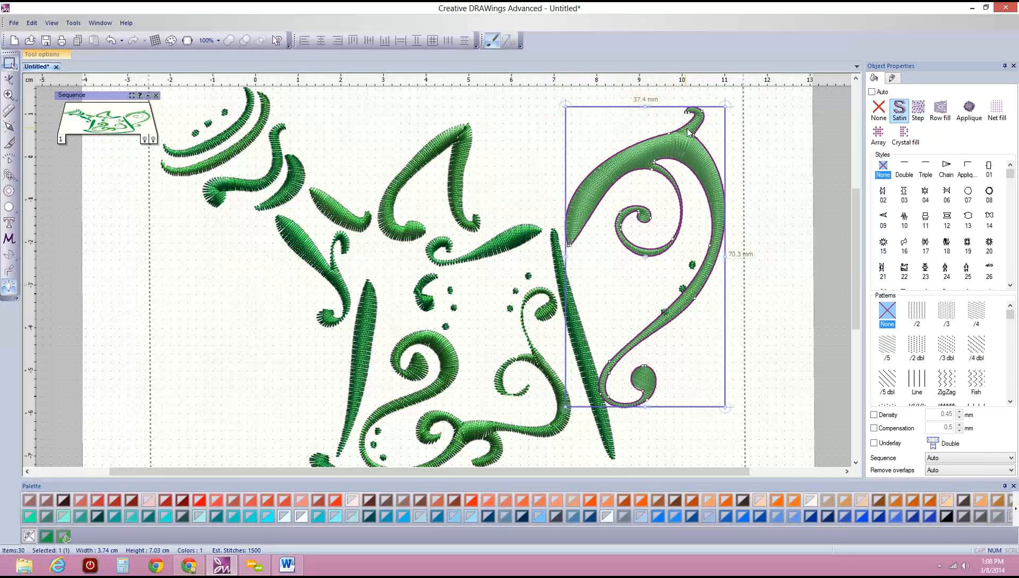
{"action": "scroll", "coordinate": [689, 132], "scroll_direction": "up", "scroll_amount": 1}
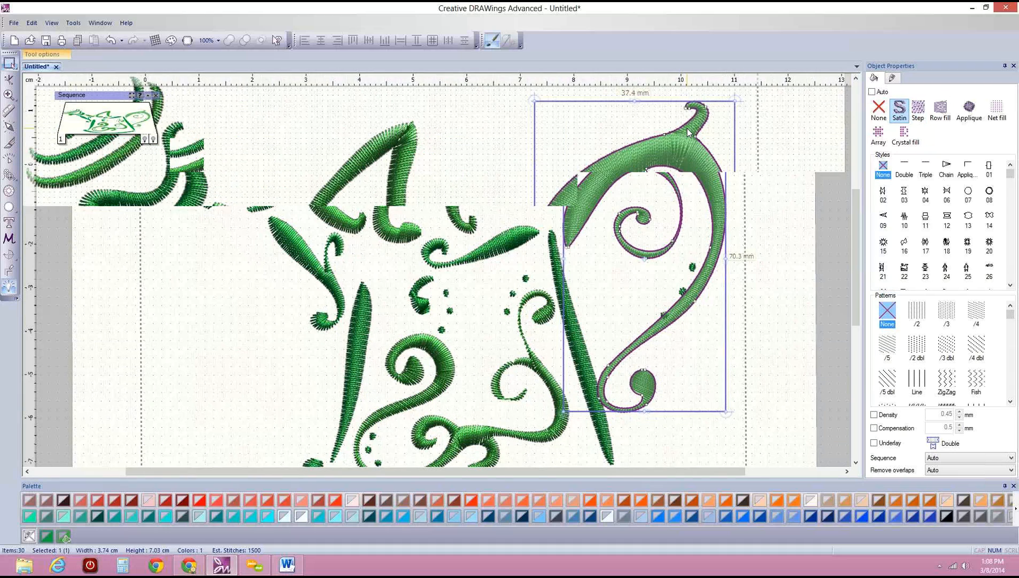
{"action": "scroll", "coordinate": [688, 131], "scroll_direction": "up", "scroll_amount": 2}
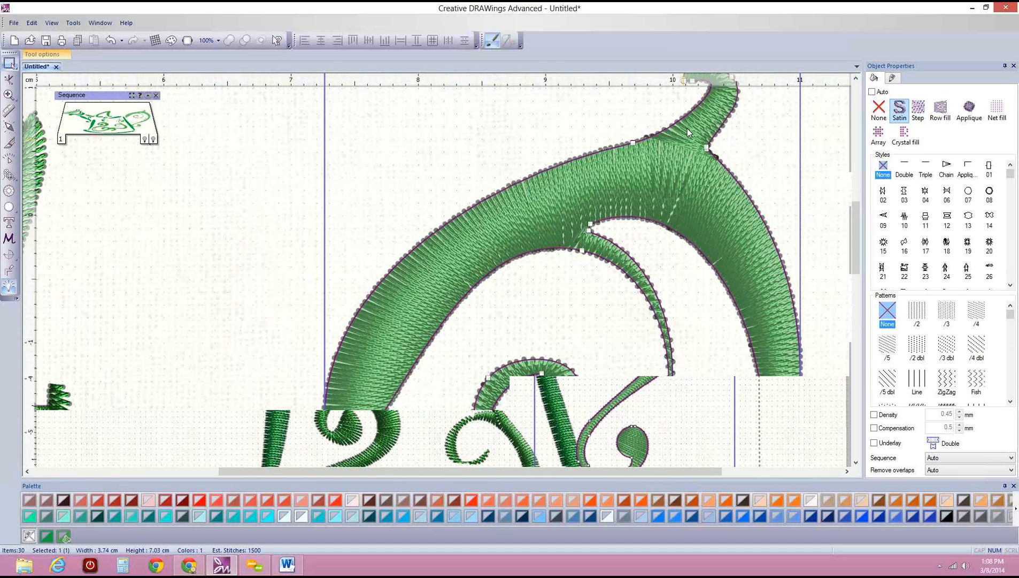
{"action": "scroll", "coordinate": [583, 235], "scroll_direction": "down", "scroll_amount": 1}
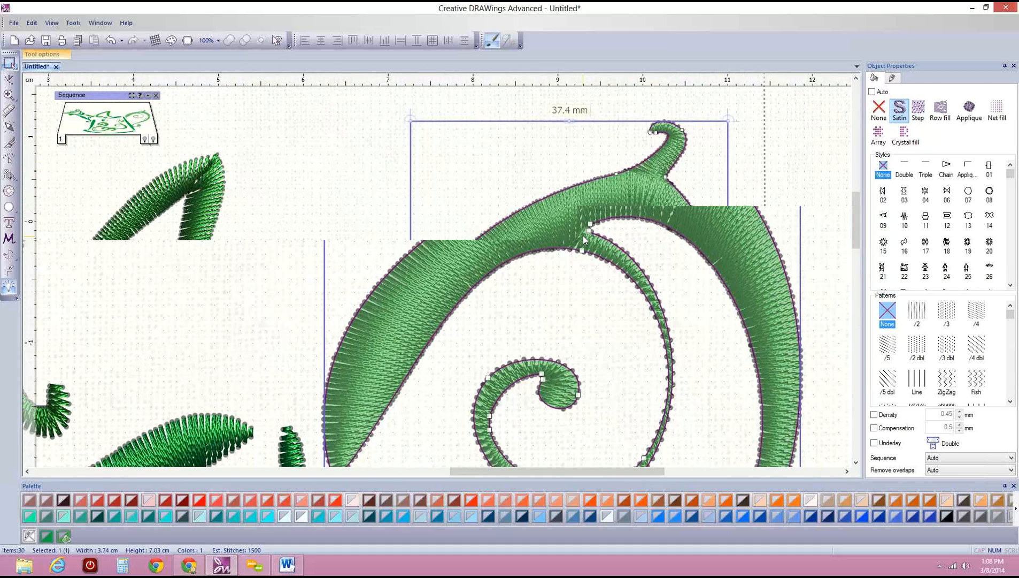
{"action": "scroll", "coordinate": [583, 235], "scroll_direction": "down", "scroll_amount": 1}
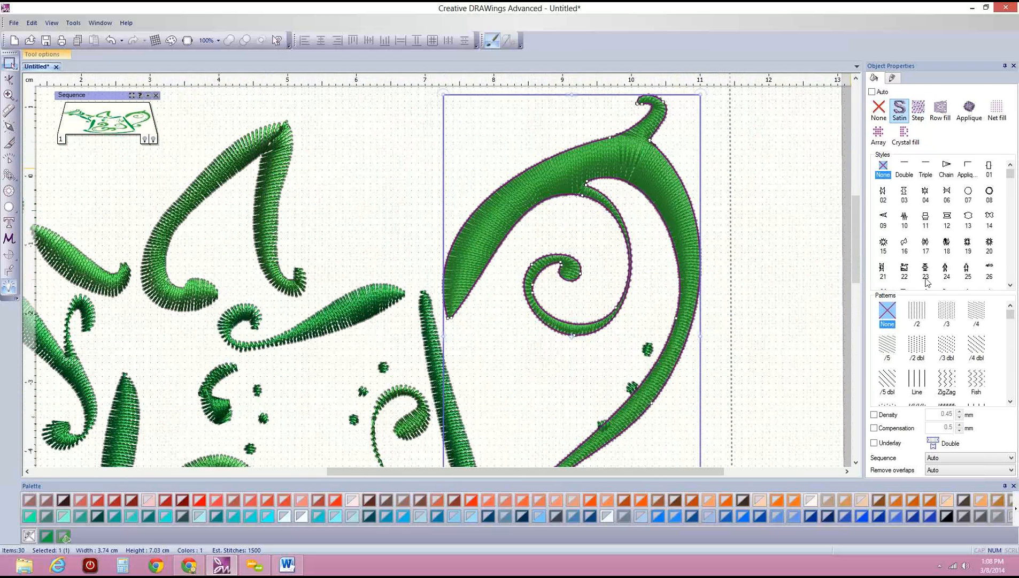
{"action": "left_click", "coordinate": [920, 311]}
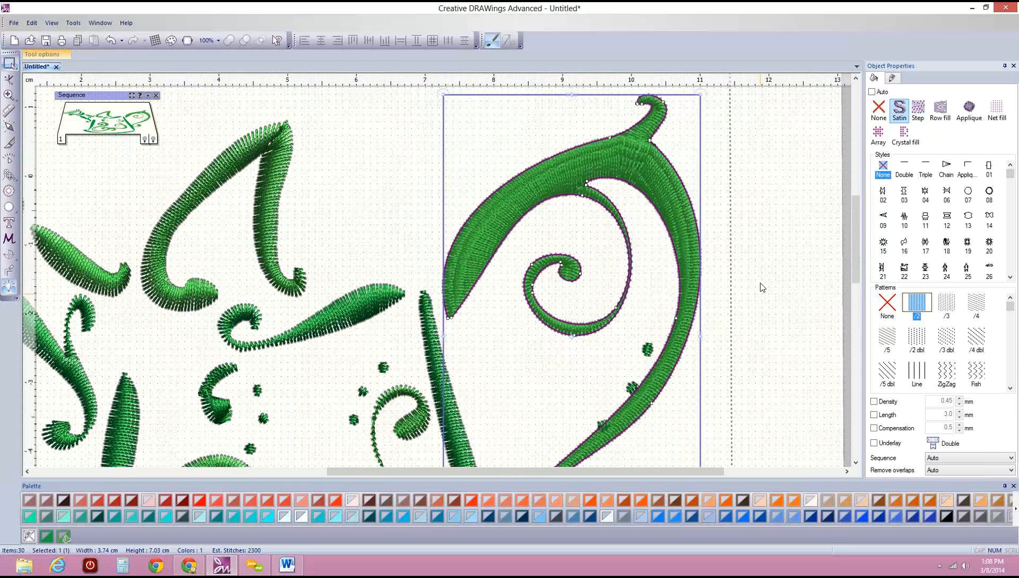
{"action": "left_click", "coordinate": [888, 304]}
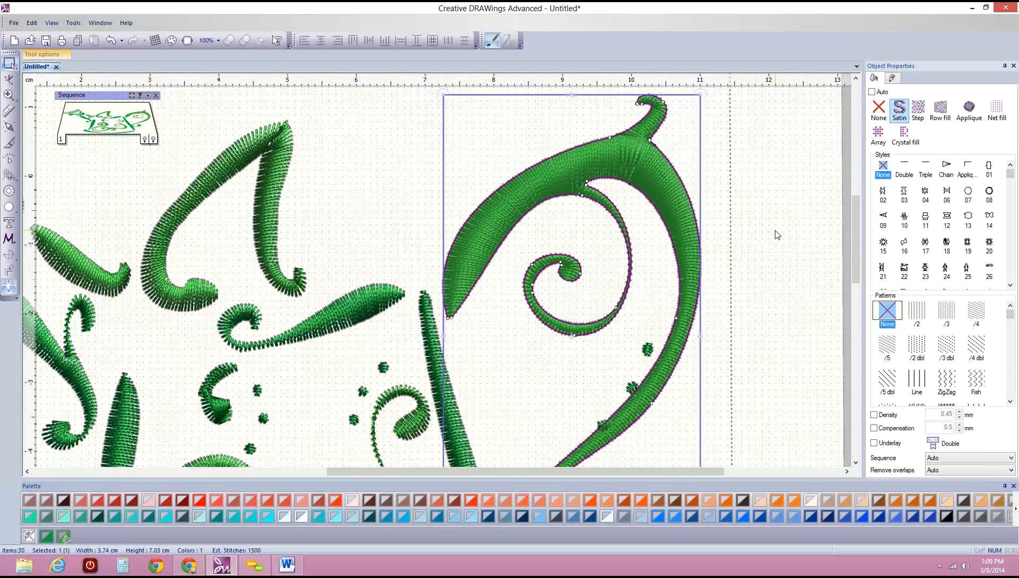
Select the branched lower piece of the spout and add a satin direction line from its inner notch to the opposite edge node.
{"action": "left_click", "coordinate": [206, 41]}
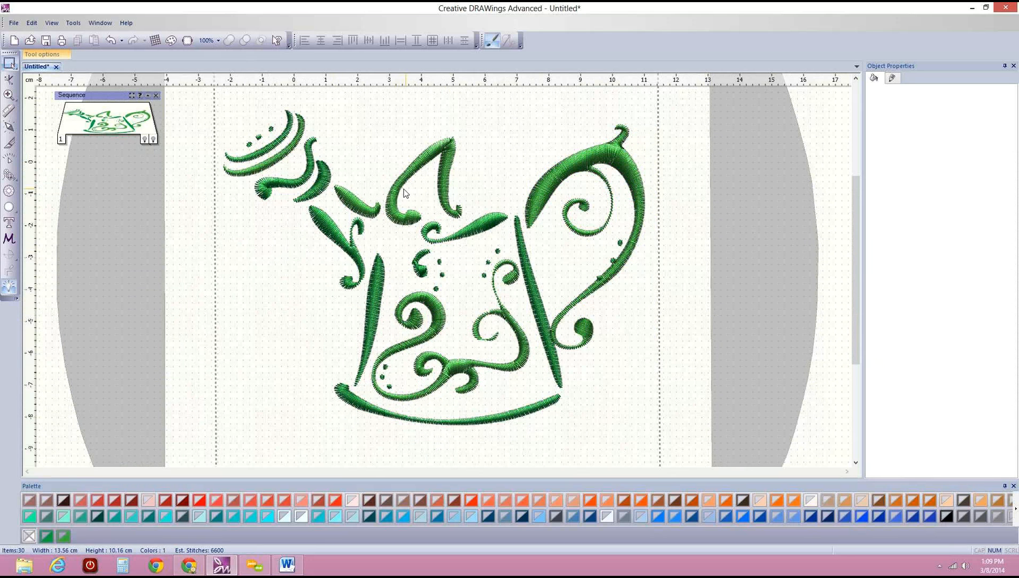
{"action": "left_click", "coordinate": [330, 229]}
{"action": "scroll", "coordinate": [337, 236], "scroll_direction": "up", "scroll_amount": 1}
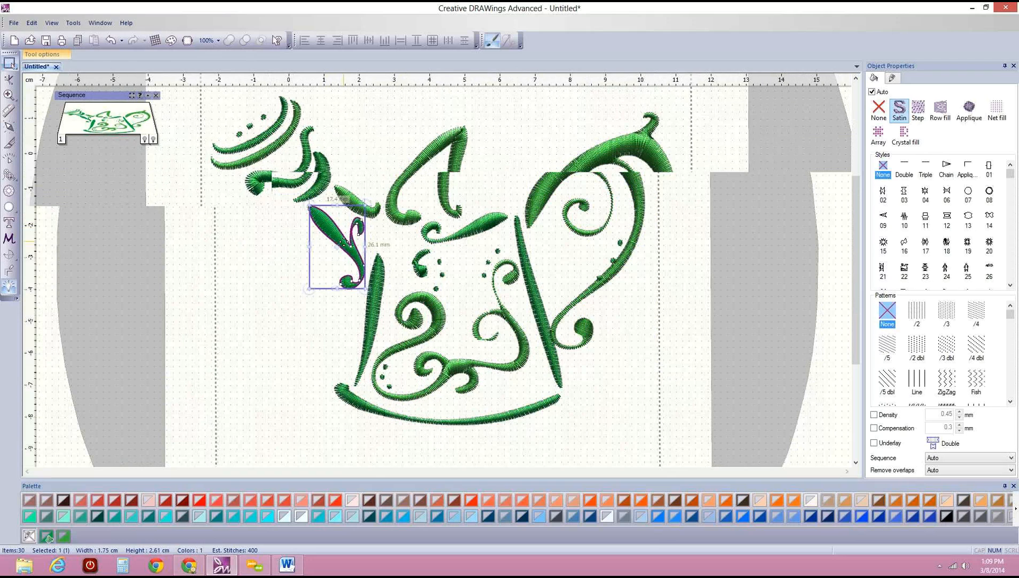
{"action": "scroll", "coordinate": [343, 243], "scroll_direction": "up", "scroll_amount": 4}
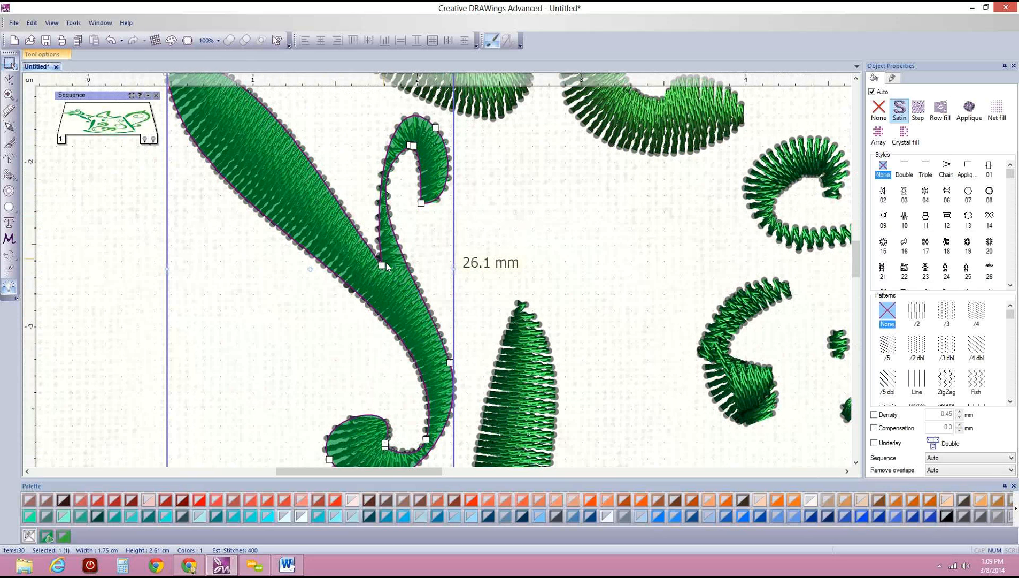
{"action": "left_click", "coordinate": [10, 143]}
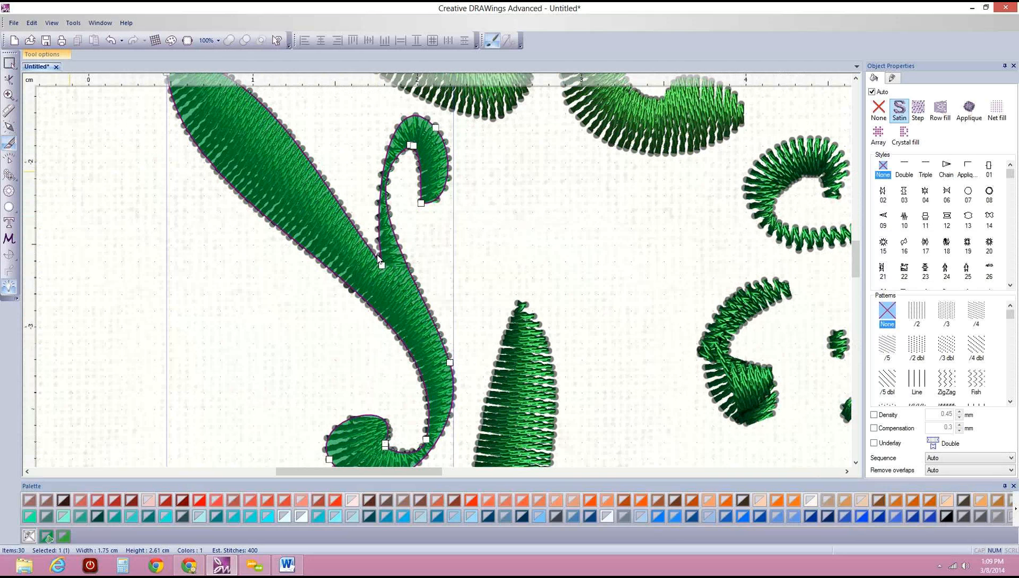
{"action": "left_click", "coordinate": [422, 307]}
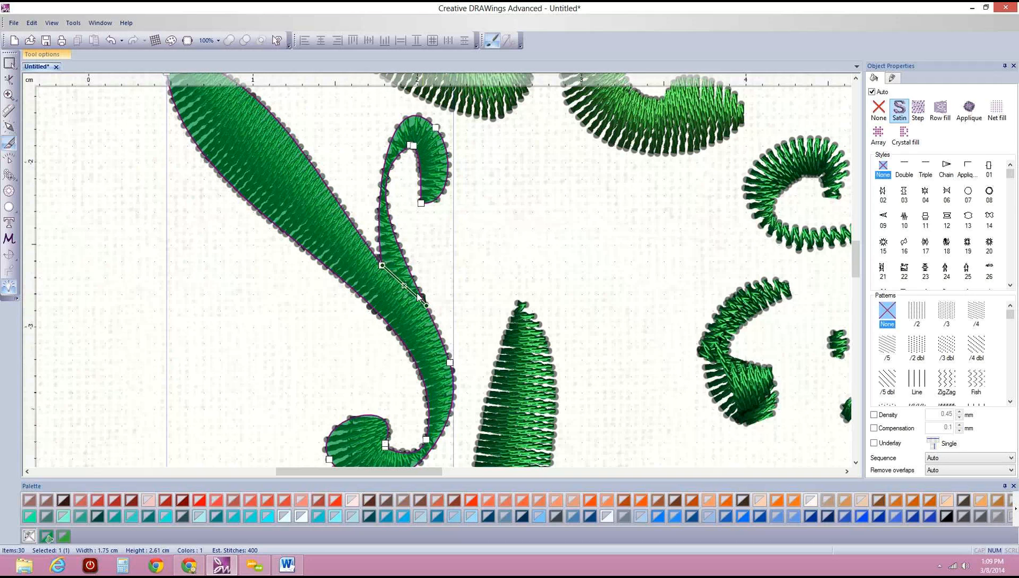
{"action": "left_click_drag", "start_coordinate": [427, 307], "coordinate": [433, 320]}
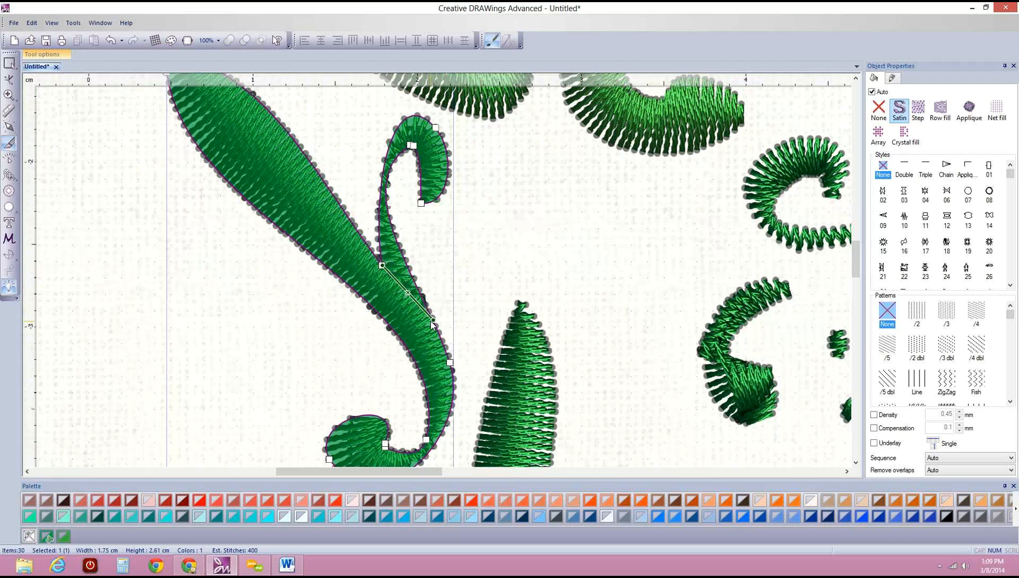
{"action": "double_click", "coordinate": [407, 291]}
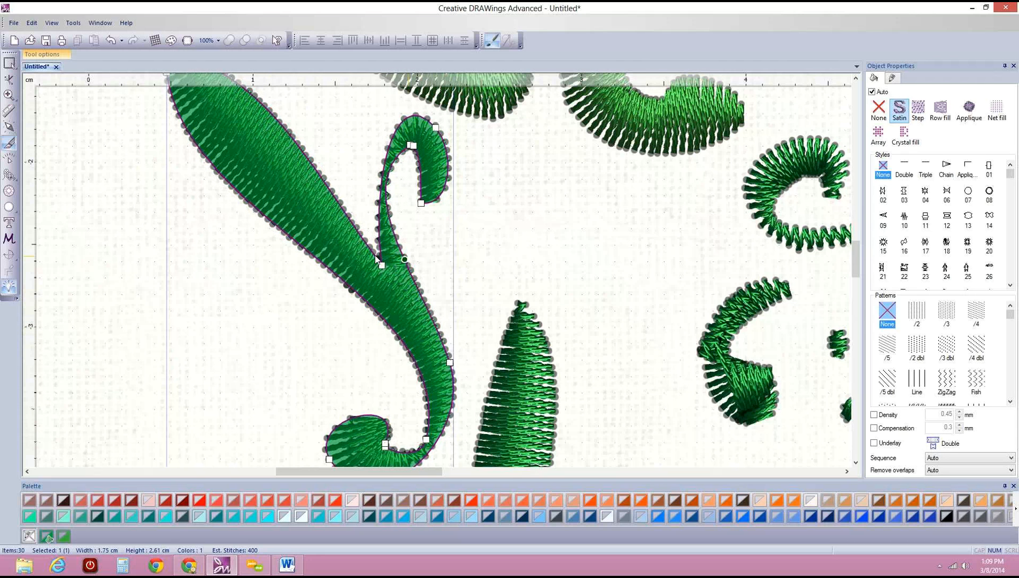
{"action": "left_click_drag", "start_coordinate": [386, 271], "coordinate": [448, 363]}
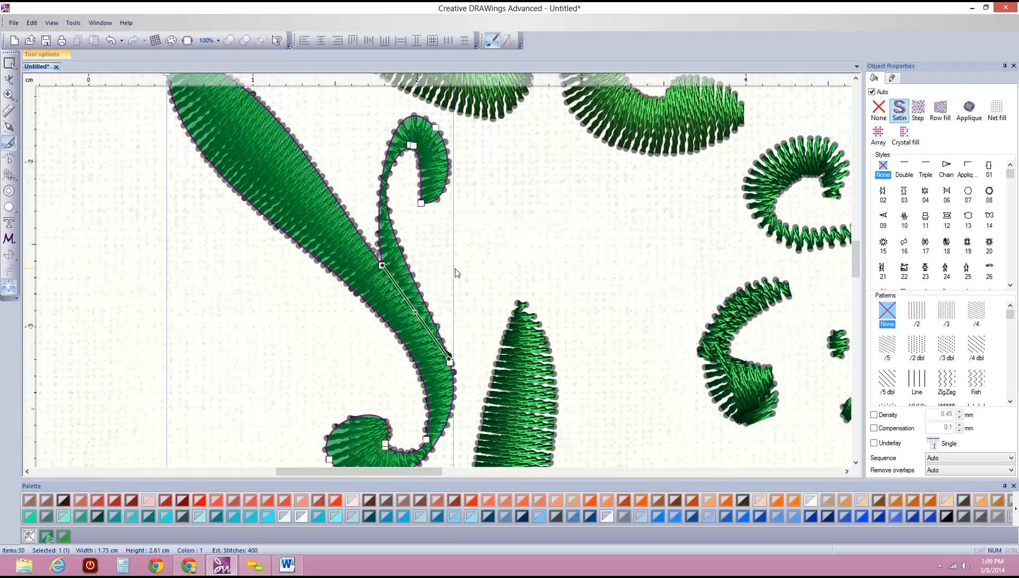
Try one straight stitch direction across the branched spout piece and undo it.
{"action": "left_click", "coordinate": [9, 127]}
{"action": "left_click_drag", "start_coordinate": [310, 173], "coordinate": [332, 269]}
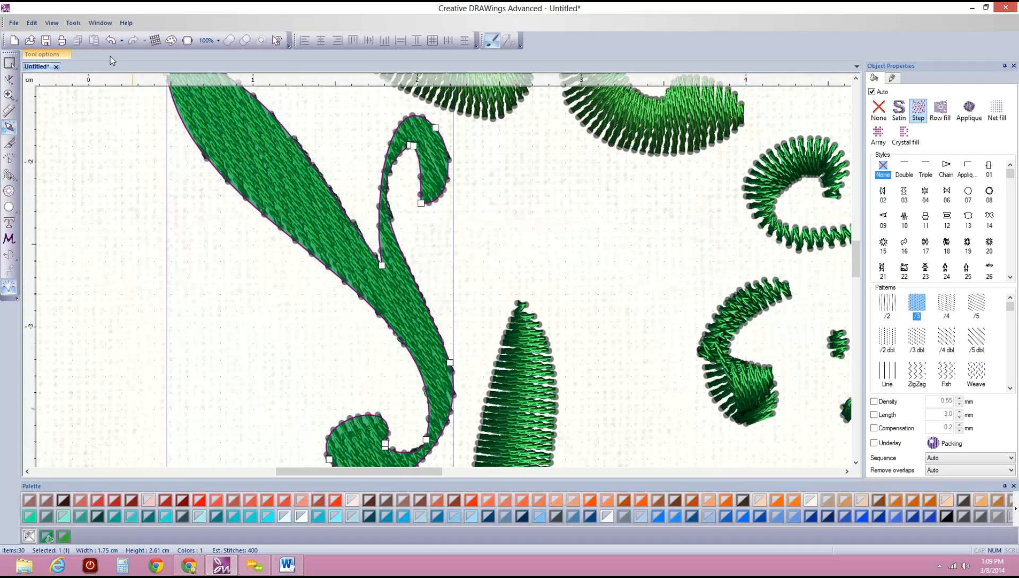
{"action": "left_click", "coordinate": [111, 41]}
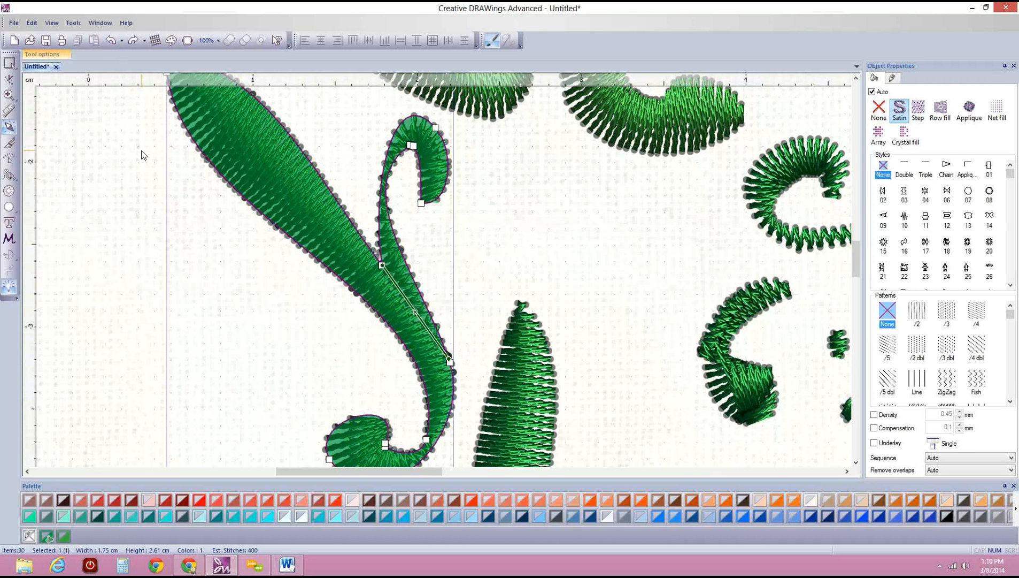
Add a stitch direction line across the rounded end of the small comma-shaped curl inside the can.
{"action": "scroll", "coordinate": [548, 230], "scroll_direction": "down", "scroll_amount": 2}
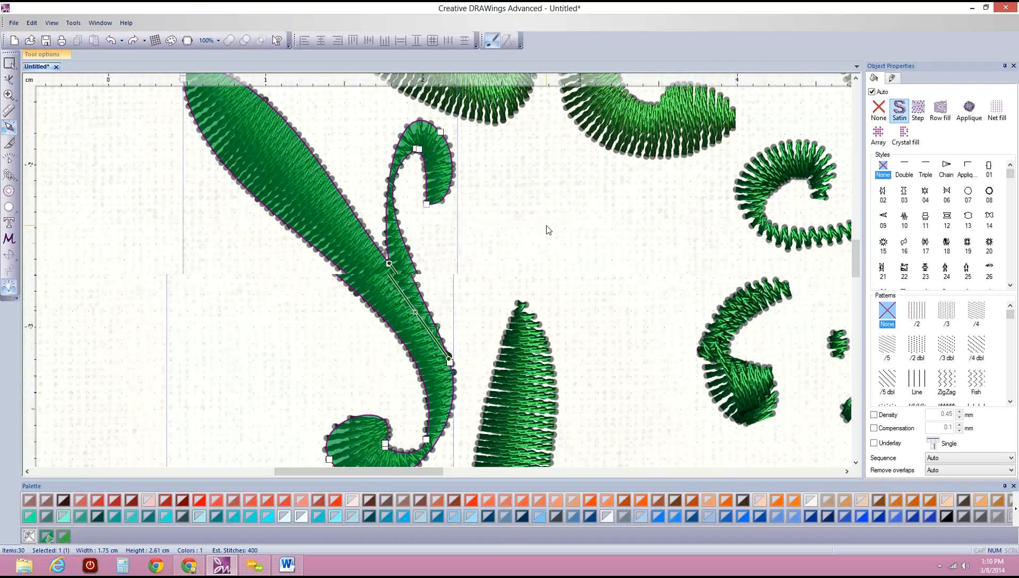
{"action": "scroll", "coordinate": [549, 229], "scroll_direction": "down", "scroll_amount": 3}
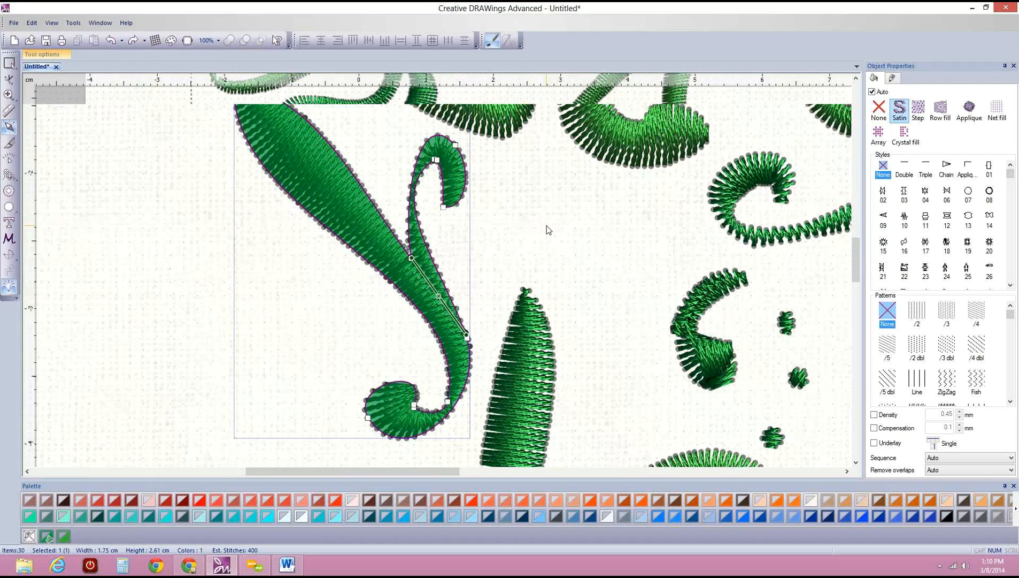
{"action": "scroll", "coordinate": [549, 230], "scroll_direction": "up", "scroll_amount": 3}
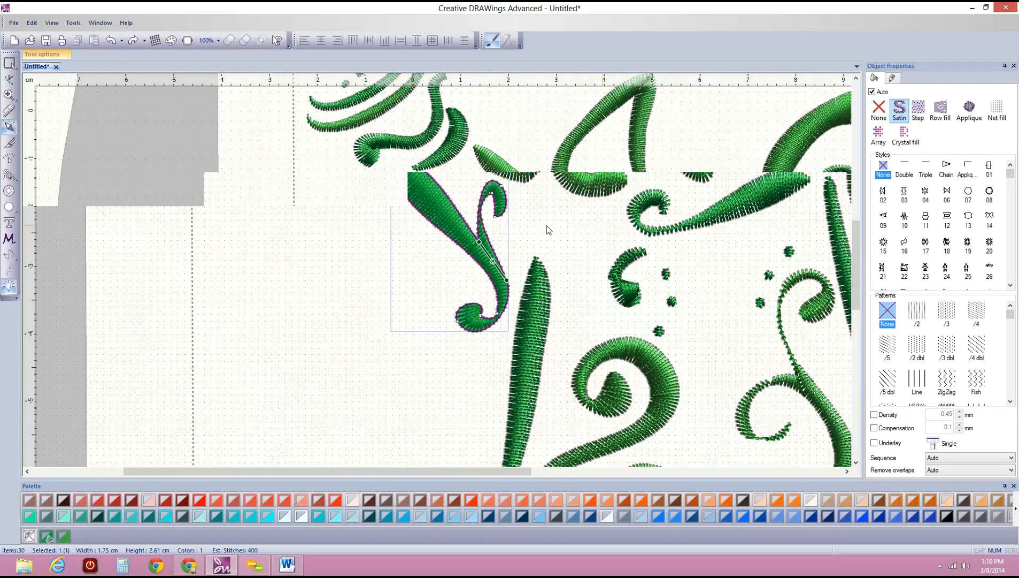
{"action": "scroll", "coordinate": [546, 225], "scroll_direction": "up", "scroll_amount": 2}
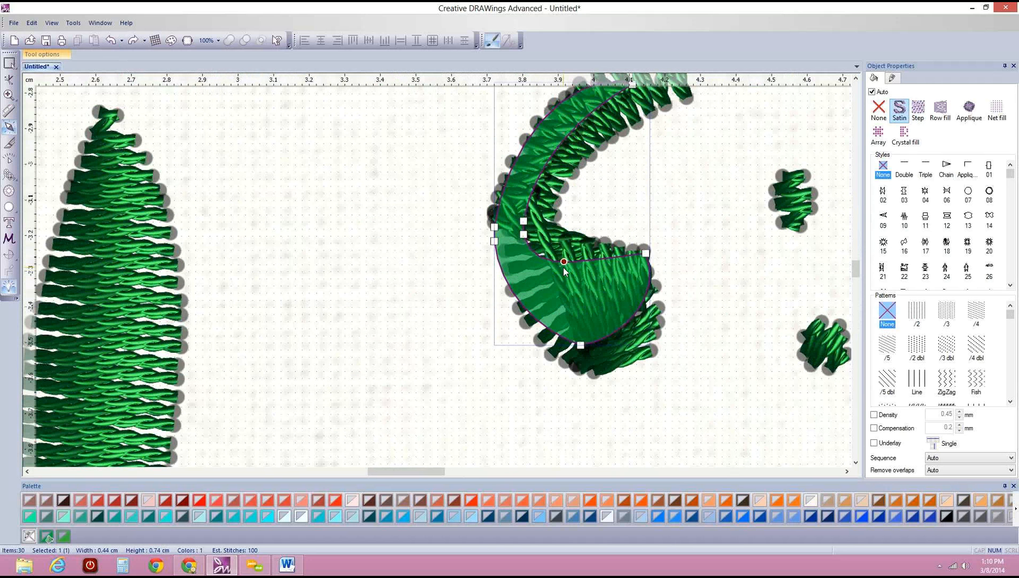
{"action": "left_click", "coordinate": [531, 316]}
{"action": "left_click", "coordinate": [424, 278]}
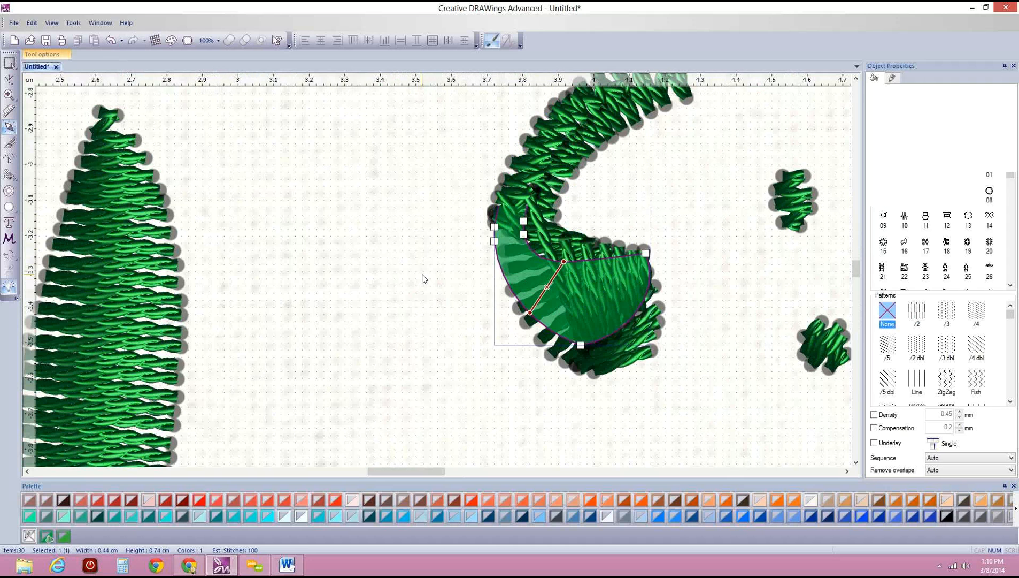
{"action": "left_click", "coordinate": [582, 273]}
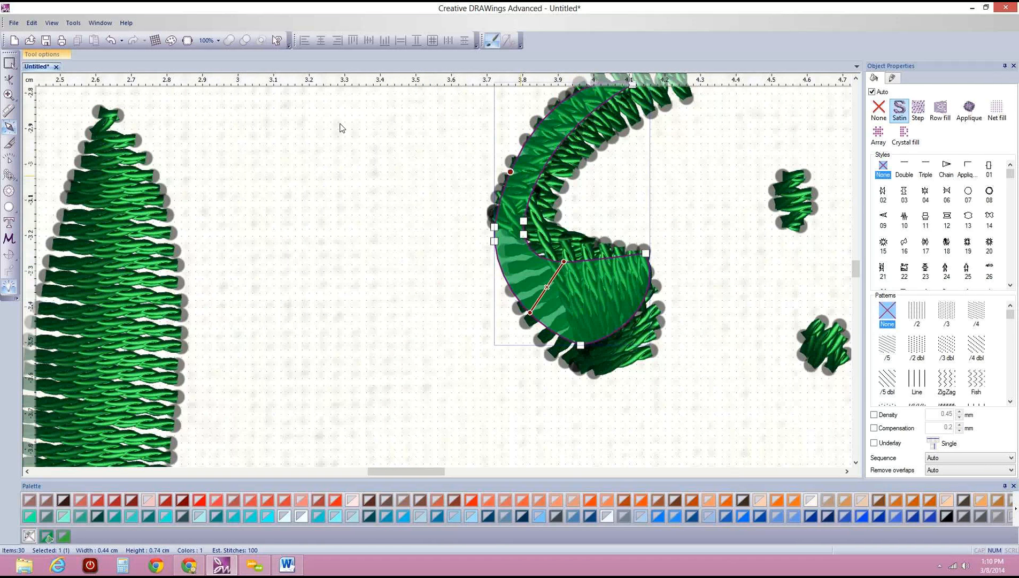
Delete the smaller of the two overlapping comma-shaped curls, examine the remaining stitches, and undo the deletion.
{"action": "left_click", "coordinate": [8, 63]}
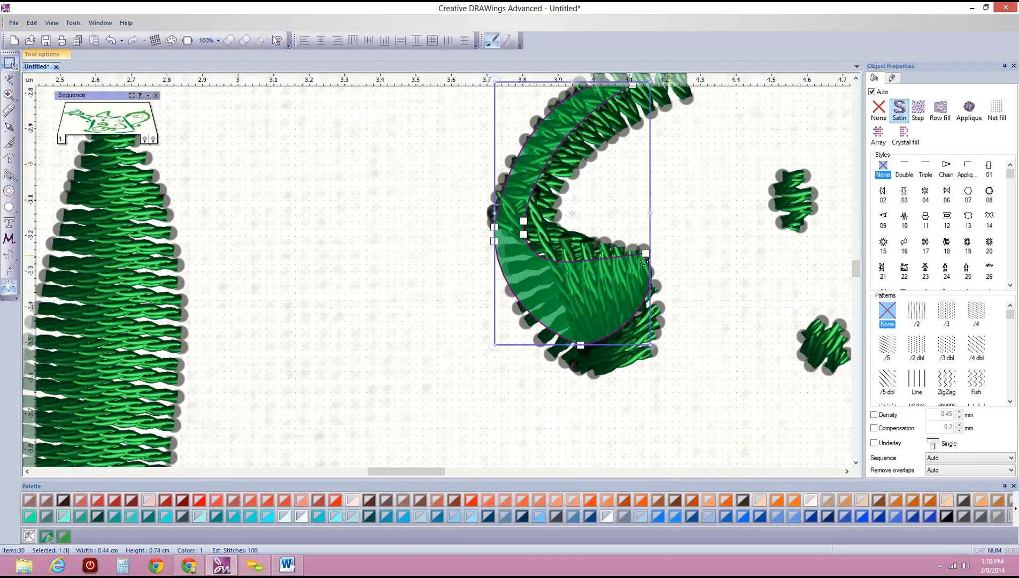
{"action": "key", "text": "Delete"}
{"action": "scroll", "coordinate": [609, 240], "scroll_direction": "down", "scroll_amount": 1}
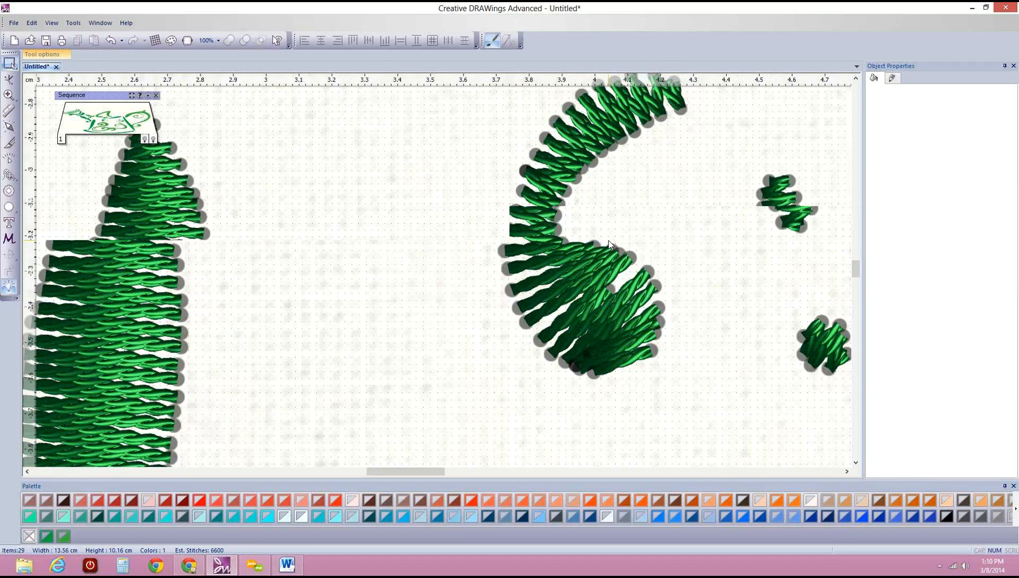
{"action": "scroll", "coordinate": [609, 241], "scroll_direction": "up", "scroll_amount": 1}
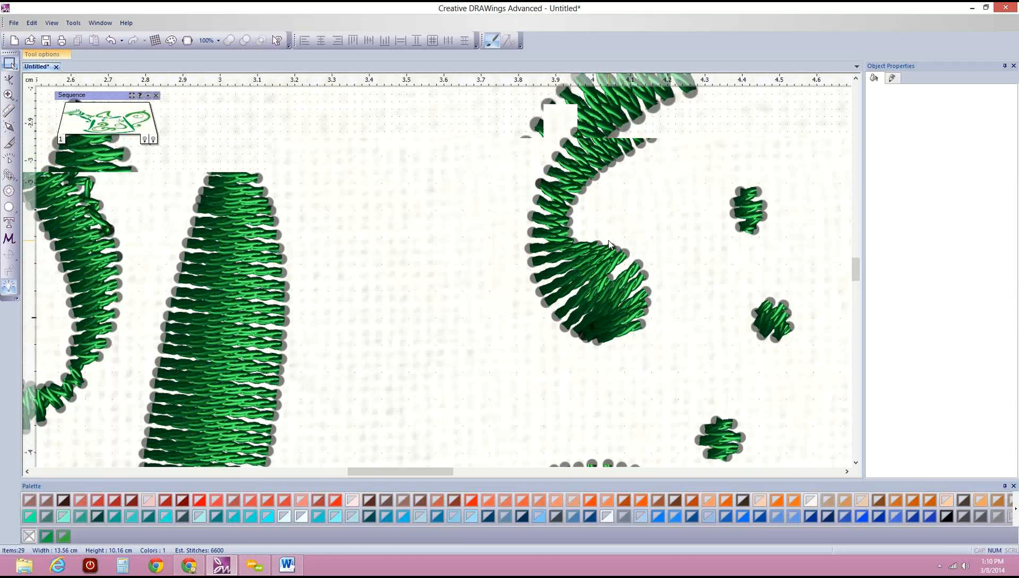
{"action": "scroll", "coordinate": [609, 242], "scroll_direction": "up", "scroll_amount": 1}
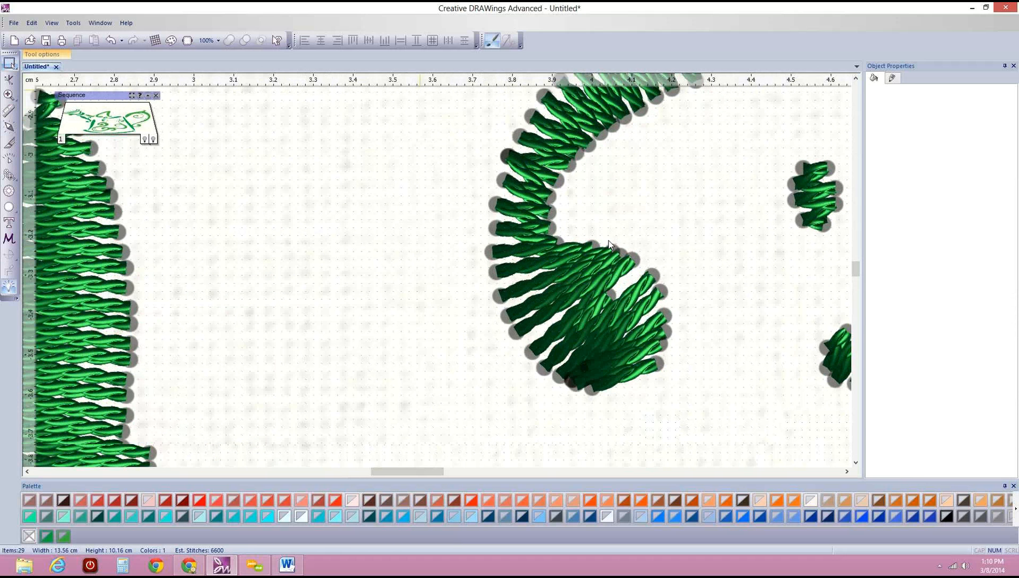
{"action": "left_click", "coordinate": [609, 242]}
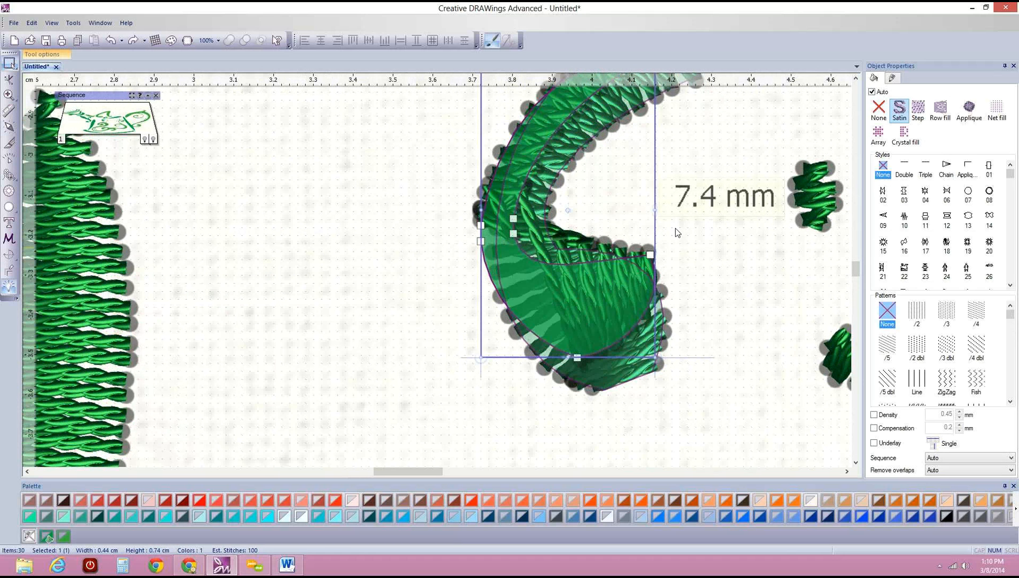
Compare the two overlapping comma-shaped curls and delete the smaller one, keeping the larger curl.
{"action": "left_click", "coordinate": [633, 381]}
{"action": "left_click", "coordinate": [634, 377]}
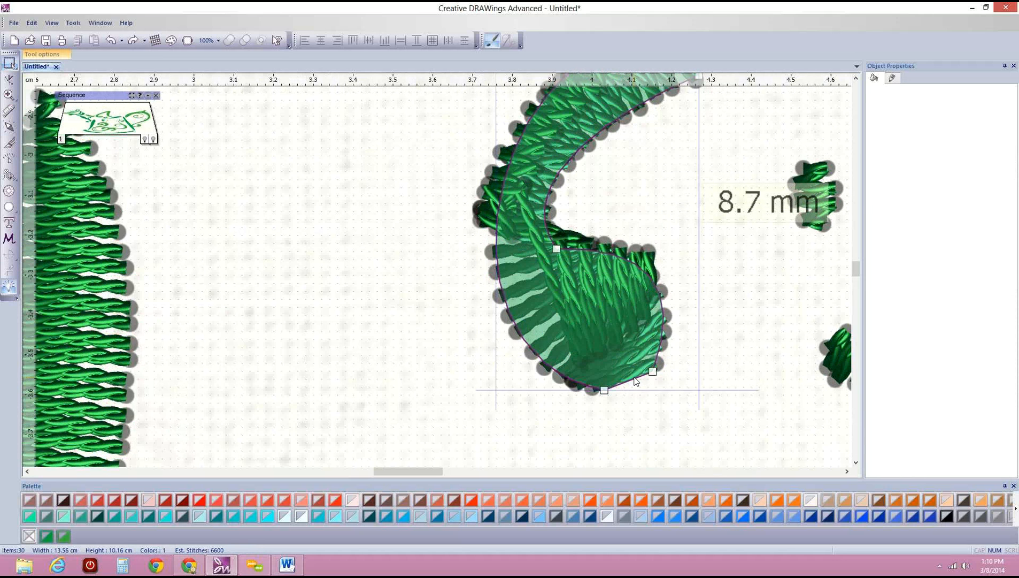
{"action": "left_click", "coordinate": [637, 260]}
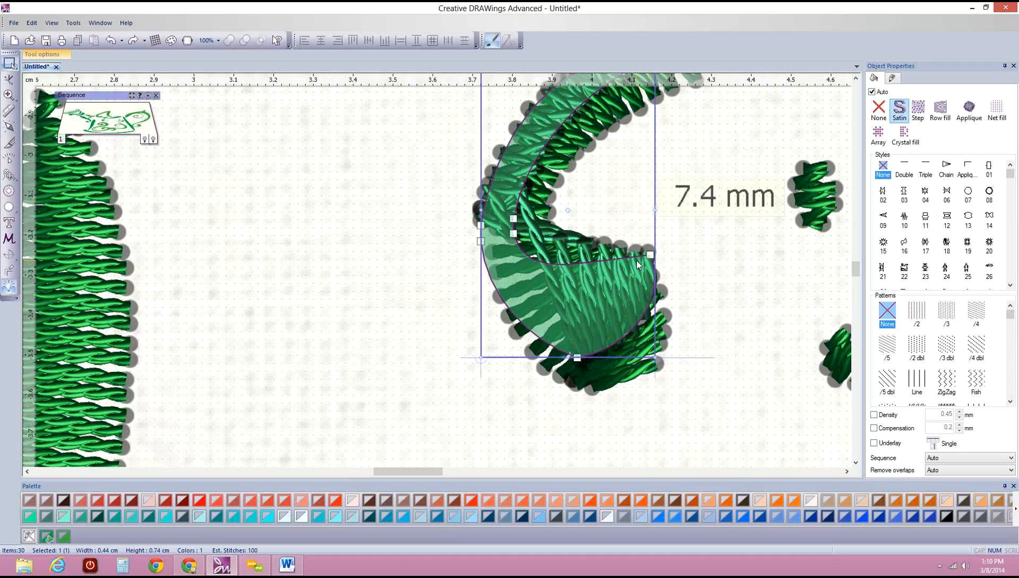
{"action": "key", "text": "Delete"}
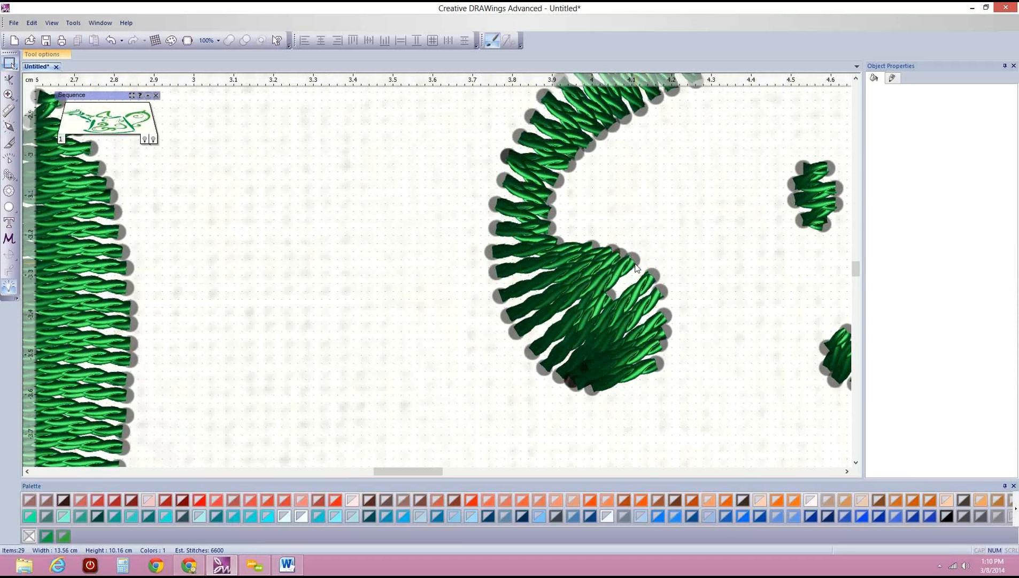
{"action": "scroll", "coordinate": [637, 268], "scroll_direction": "down", "scroll_amount": 2}
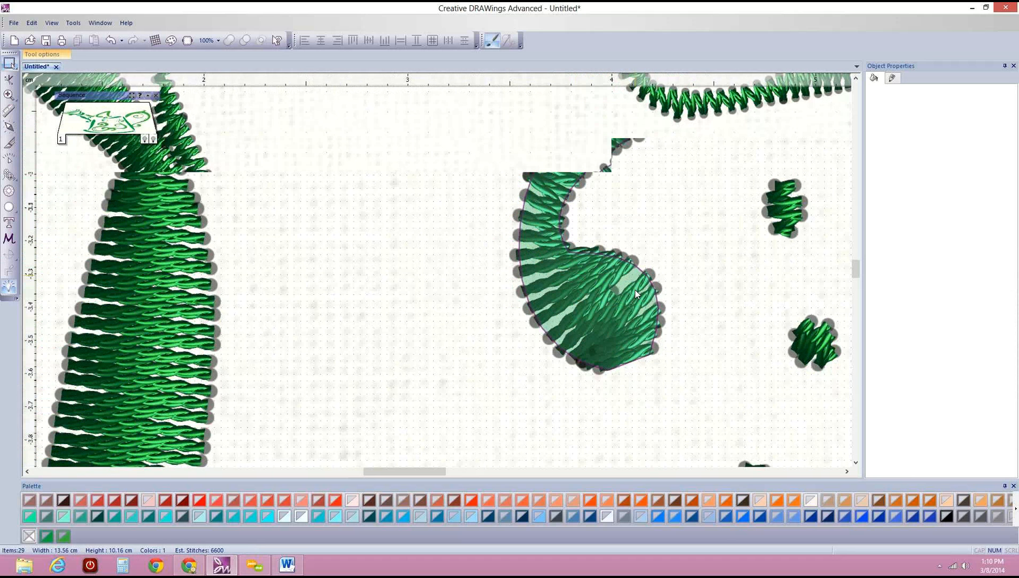
{"action": "scroll", "coordinate": [637, 293], "scroll_direction": "down", "scroll_amount": 2}
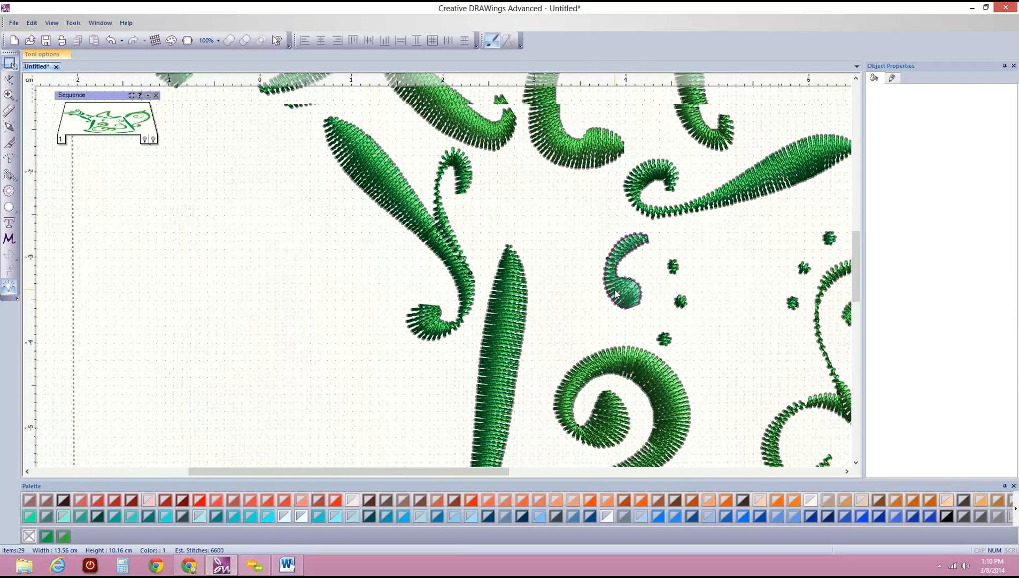
{"action": "scroll", "coordinate": [616, 293], "scroll_direction": "up", "scroll_amount": 1}
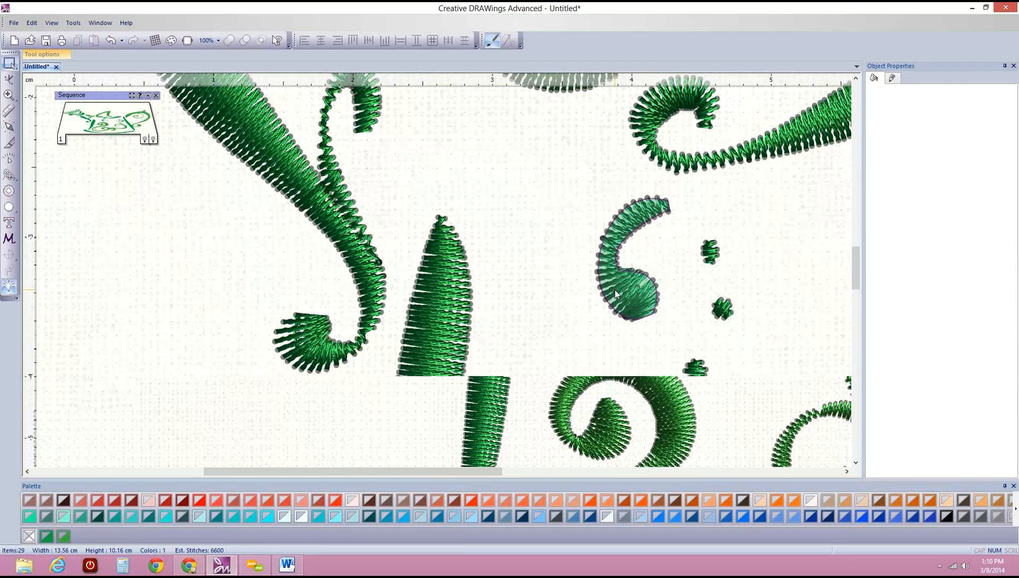
{"action": "scroll", "coordinate": [616, 291], "scroll_direction": "down", "scroll_amount": 1}
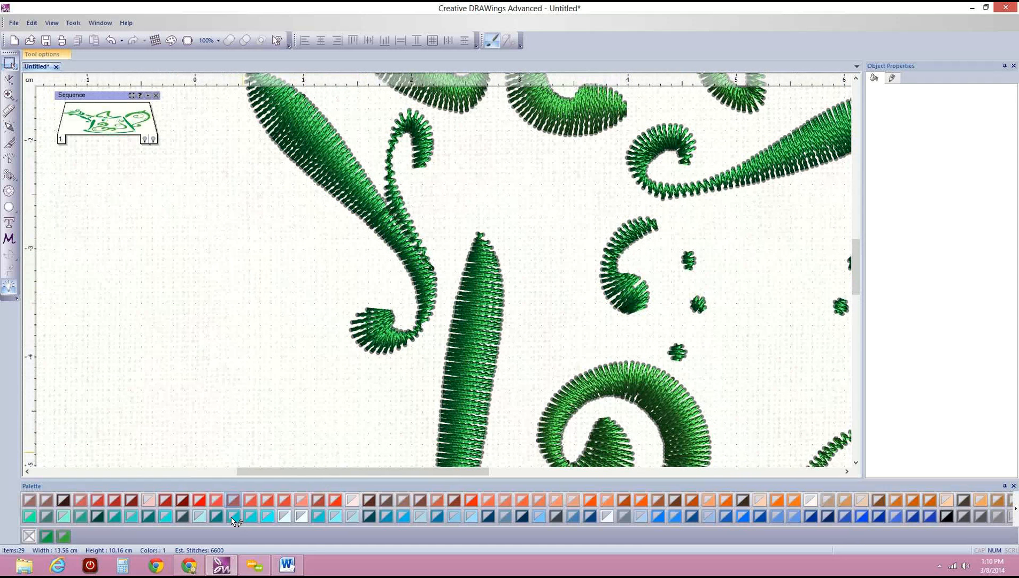
Examine the narrow stem of the small curl branching off the spout piece.
{"action": "mouse_move", "coordinate": [256, 566]}
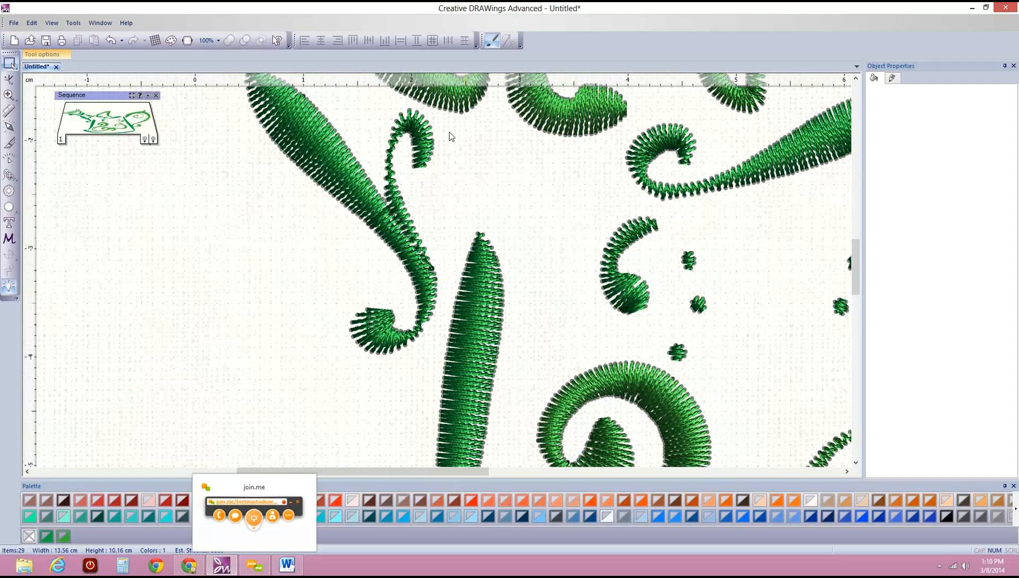
{"action": "left_click", "coordinate": [428, 137]}
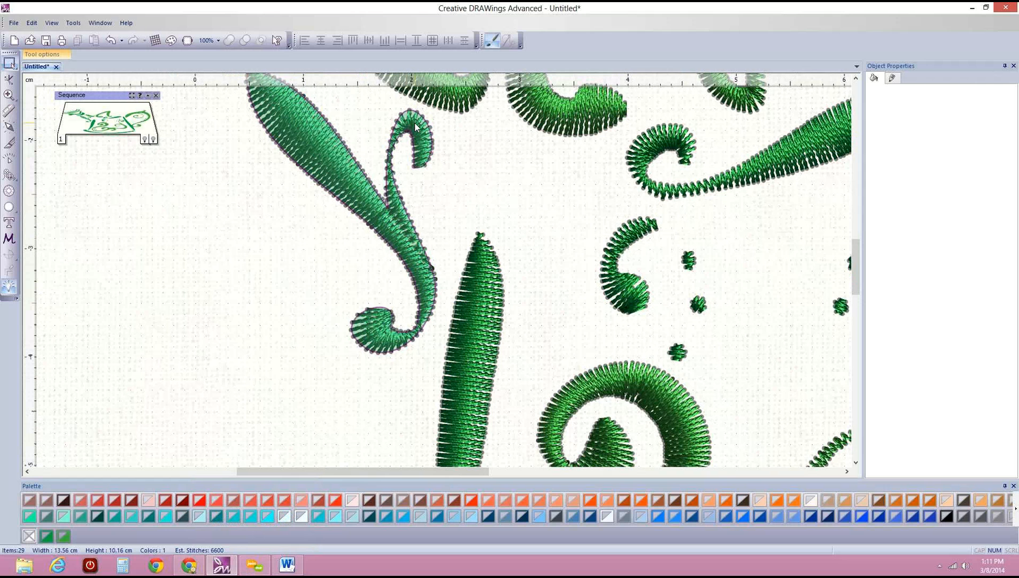
{"action": "scroll", "coordinate": [407, 134], "scroll_direction": "up", "scroll_amount": 1}
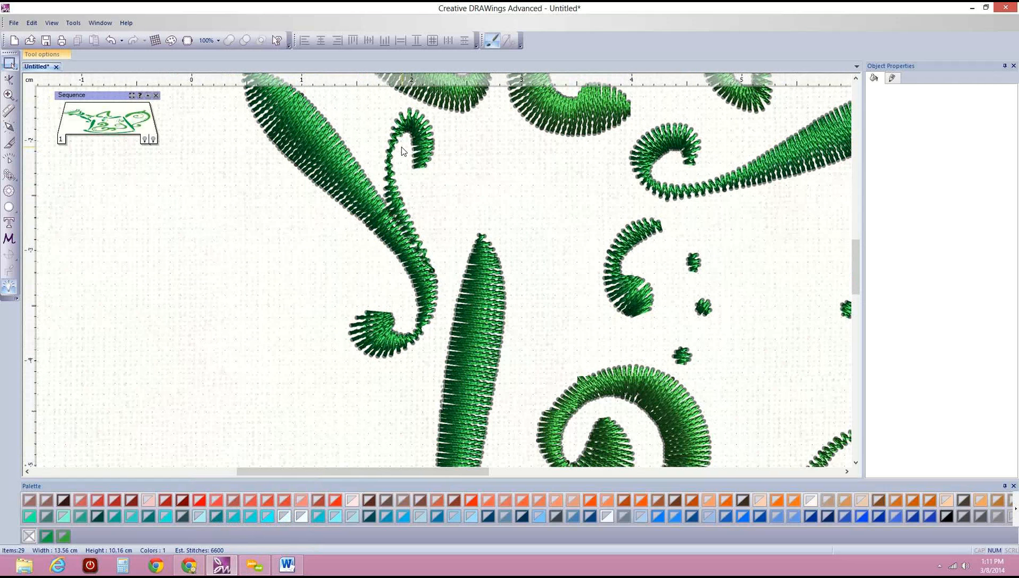
{"action": "scroll", "coordinate": [374, 177], "scroll_direction": "up", "scroll_amount": 1}
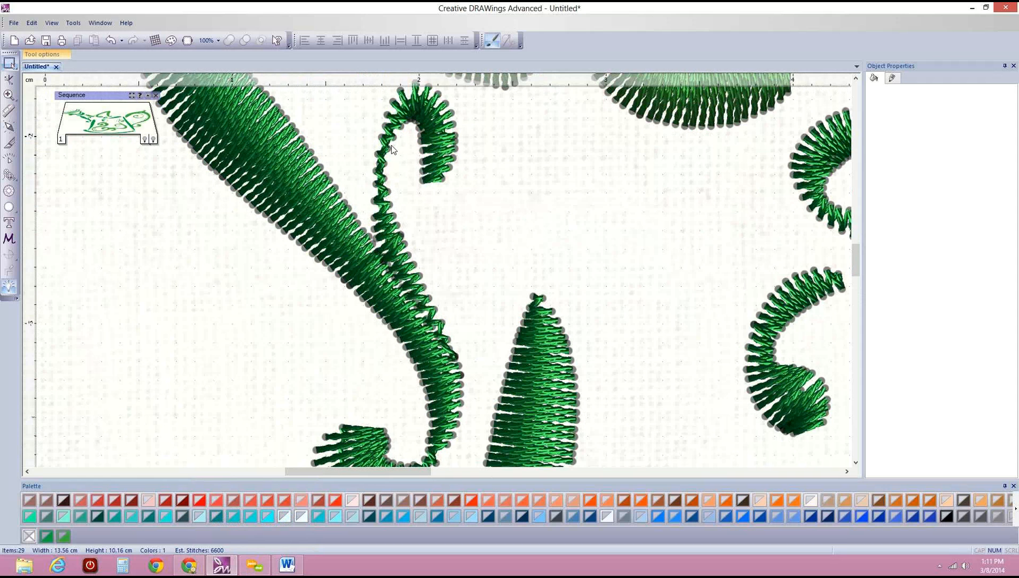
{"action": "left_click_drag", "start_coordinate": [8, 52], "coordinate": [426, 167]}
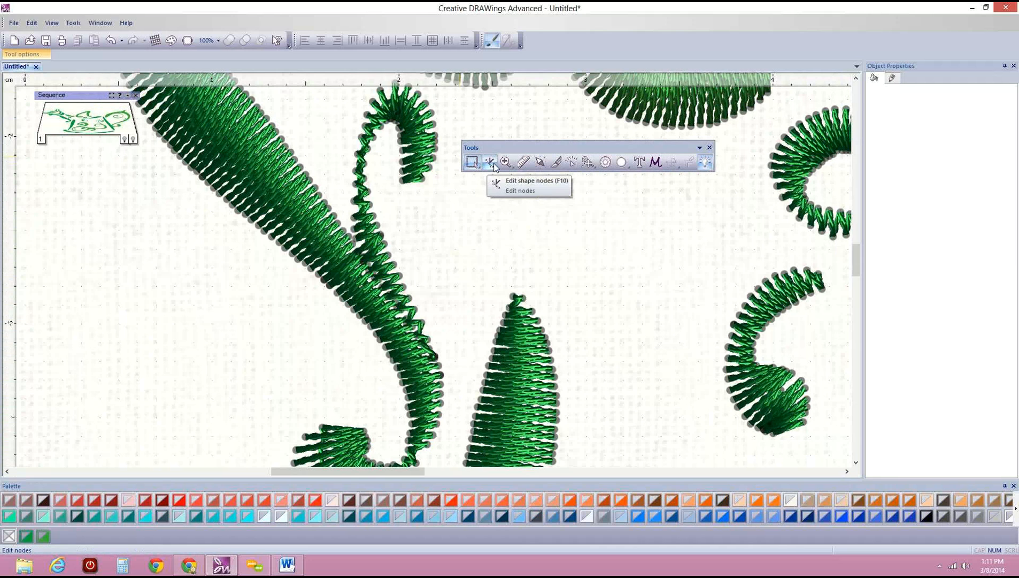
{"action": "left_click", "coordinate": [514, 169]}
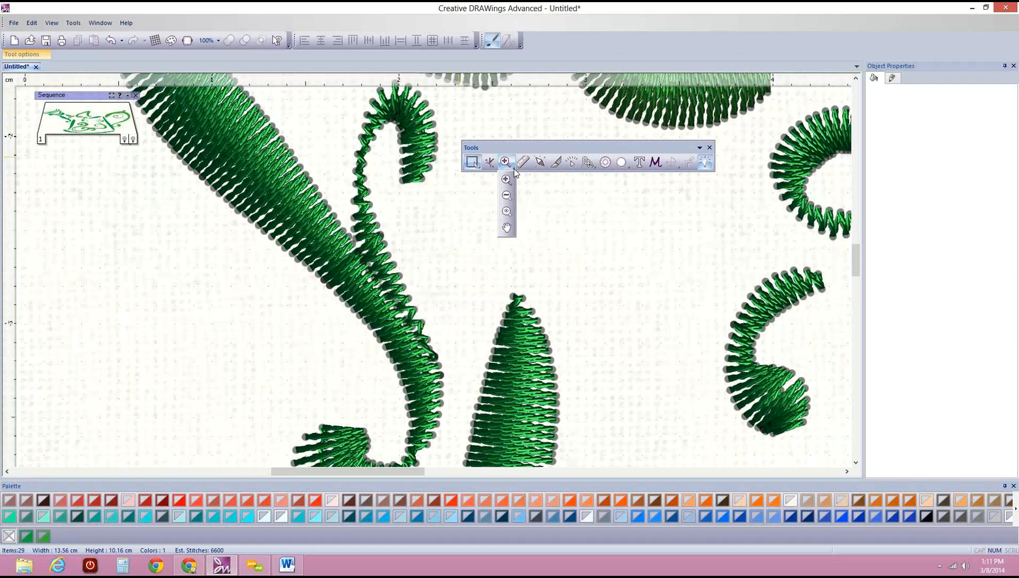
{"action": "left_click", "coordinate": [513, 169]}
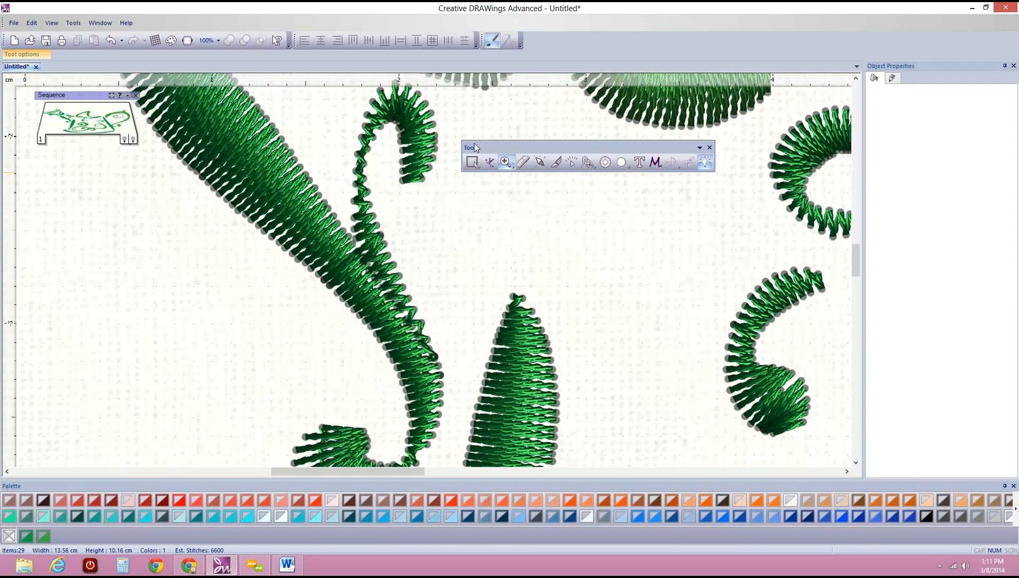
{"action": "left_click_drag", "start_coordinate": [493, 149], "coordinate": [3, 70]}
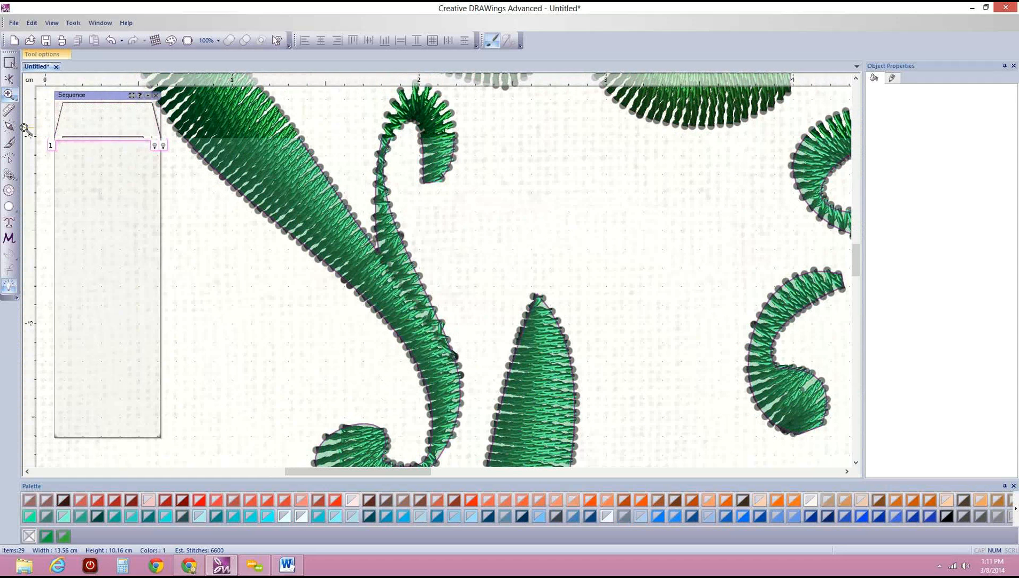
Edit the branched spout piece's outline to widen the upper curl's thin stem outward and reshape the curve at the fork.
{"action": "left_click", "coordinate": [9, 81]}
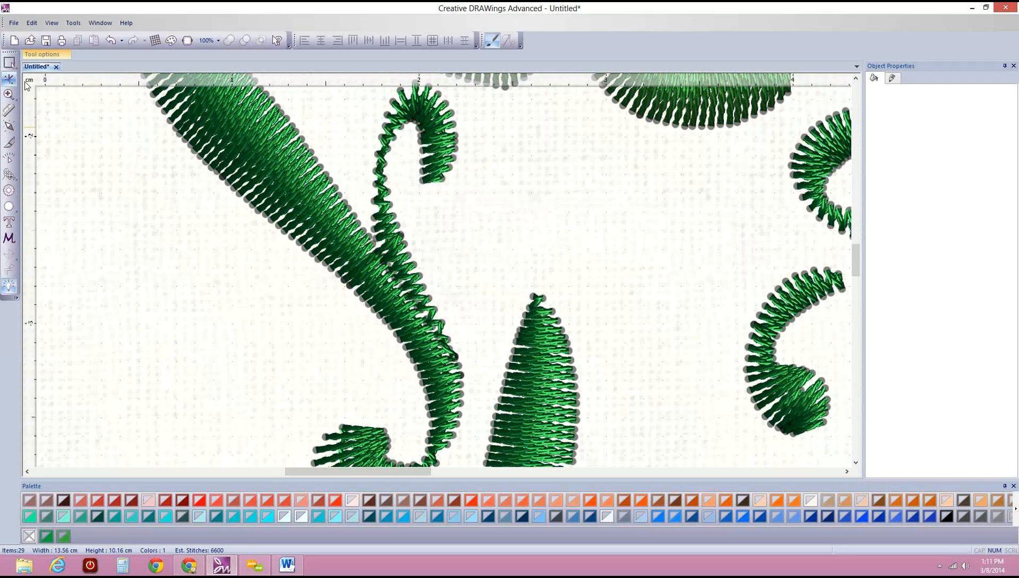
{"action": "left_click", "coordinate": [434, 127]}
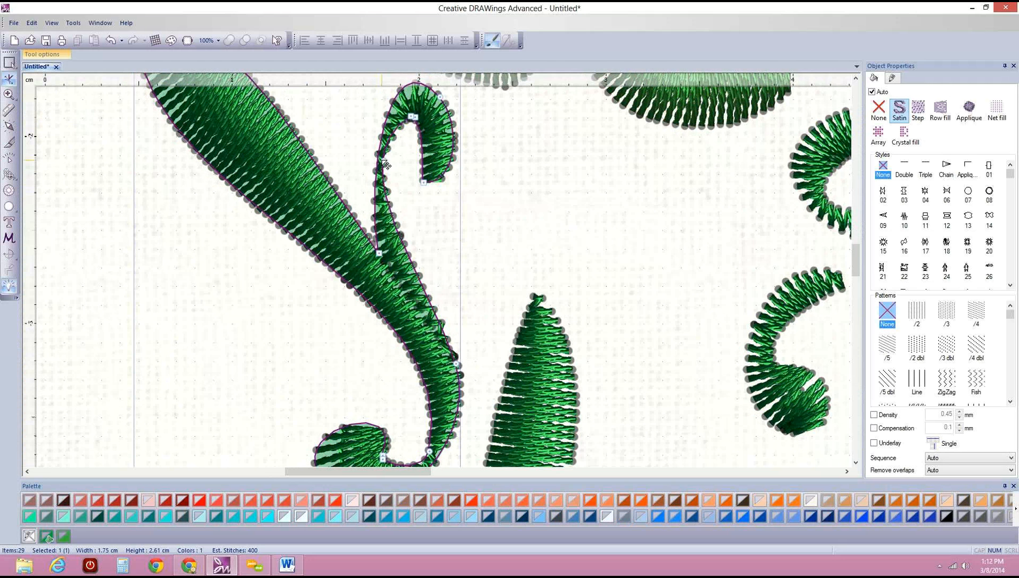
{"action": "left_click_drag", "start_coordinate": [379, 162], "coordinate": [361, 161]}
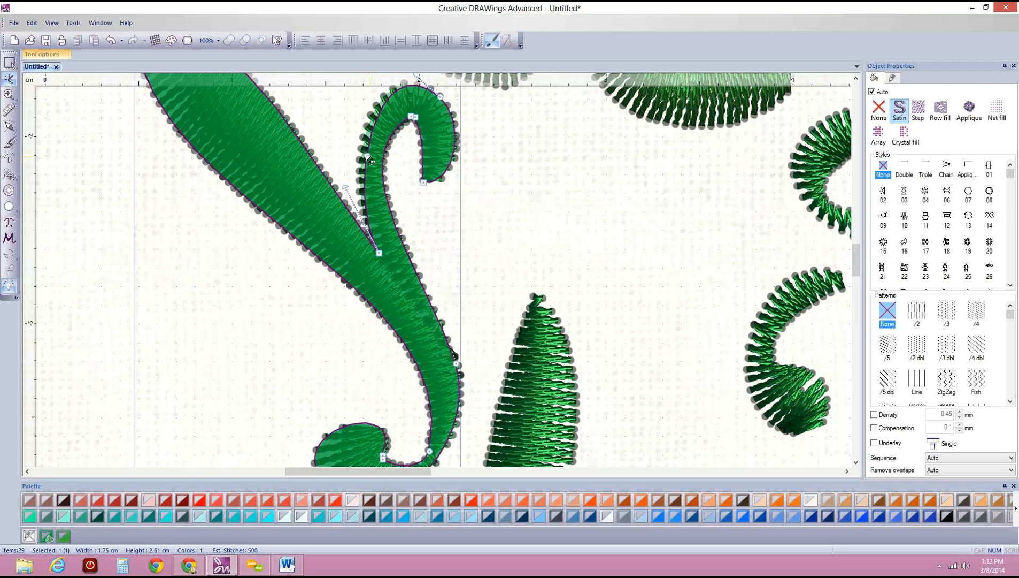
{"action": "left_click_drag", "start_coordinate": [370, 159], "coordinate": [365, 160]}
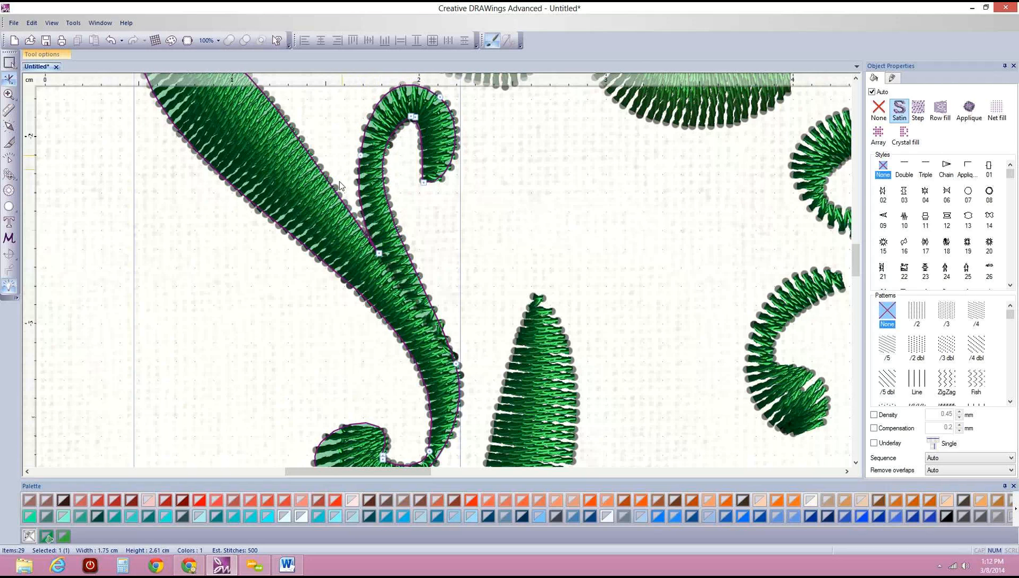
{"action": "left_click", "coordinate": [381, 253]}
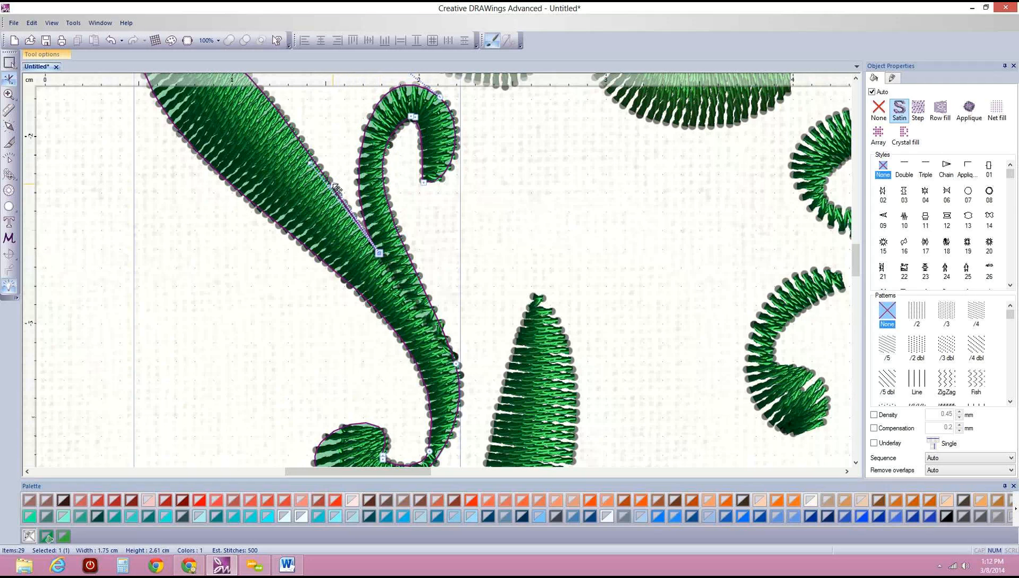
{"action": "mouse_move", "coordinate": [337, 187]}
{"action": "left_mouse_down"}
{"action": "mouse_move", "coordinate": [361, 181]}
{"action": "mouse_move", "coordinate": [332, 173]}
{"action": "left_mouse_up"}
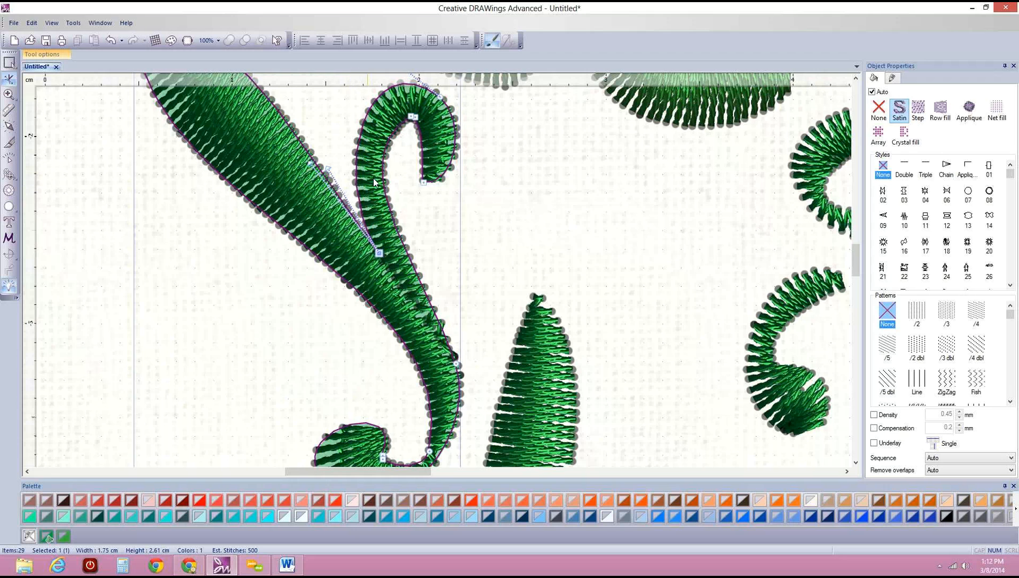
Add a node on the outer edge of the upper curl's bend and move it outward to thicken the curl.
{"action": "right_click", "coordinate": [363, 130]}
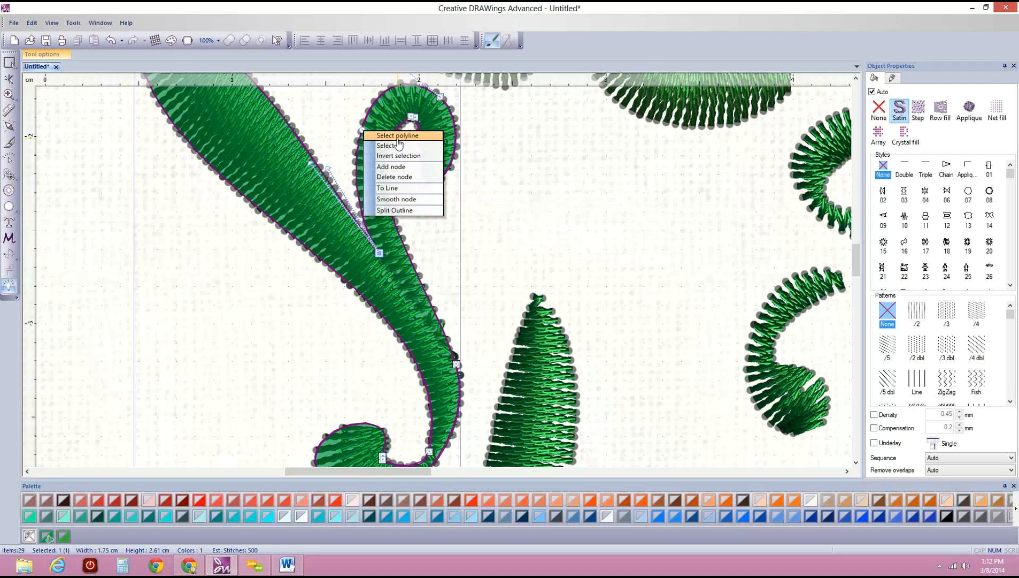
{"action": "left_click", "coordinate": [389, 170]}
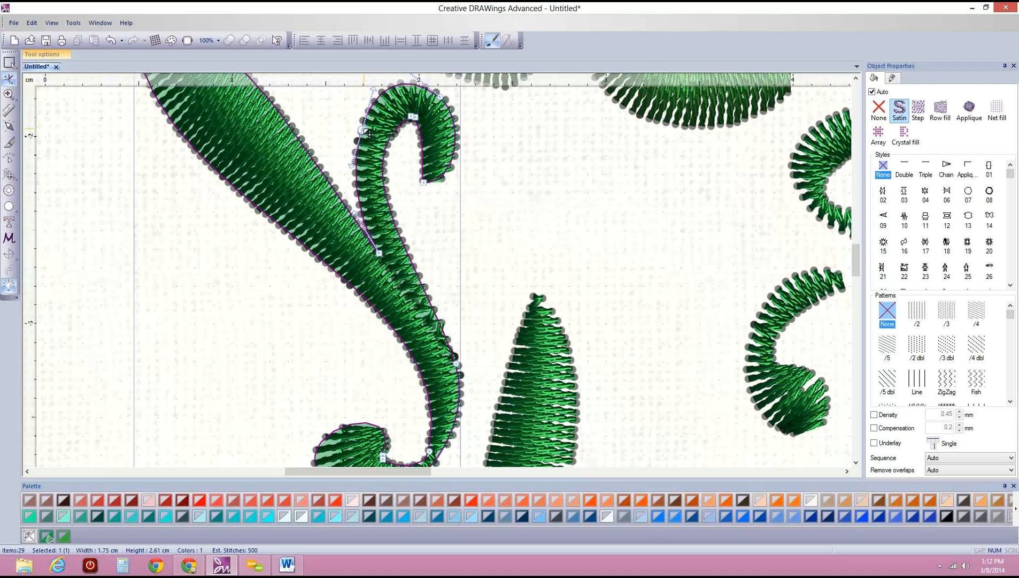
{"action": "mouse_move", "coordinate": [364, 130]}
{"action": "left_mouse_down"}
{"action": "mouse_move", "coordinate": [338, 127]}
{"action": "mouse_move", "coordinate": [359, 129]}
{"action": "left_mouse_up"}
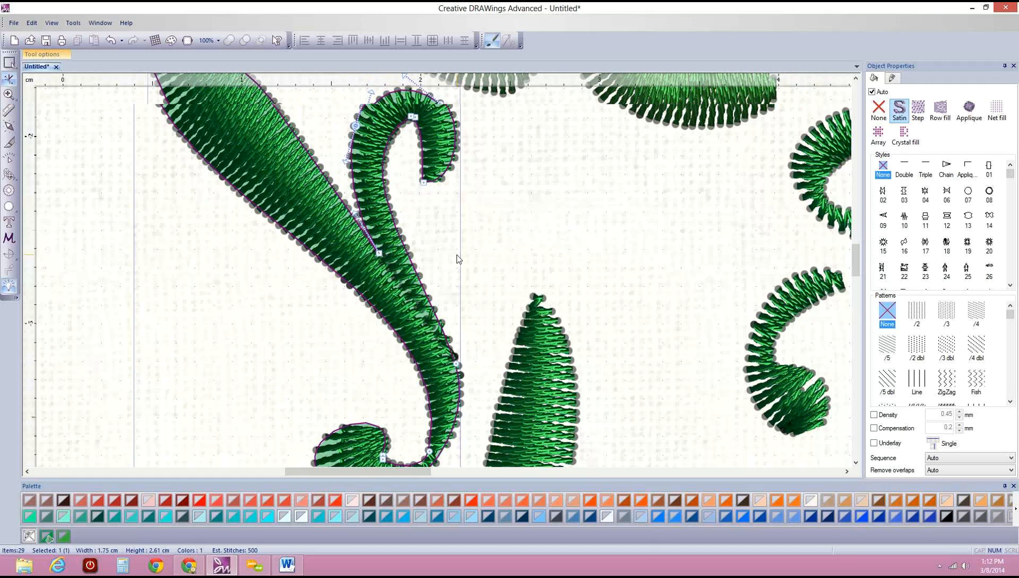
Add a node on the outer edge of the spout piece's lower bend, move it outward, and fill out the lower curl's rounded end.
{"action": "scroll", "coordinate": [457, 255], "scroll_direction": "down", "scroll_amount": 1}
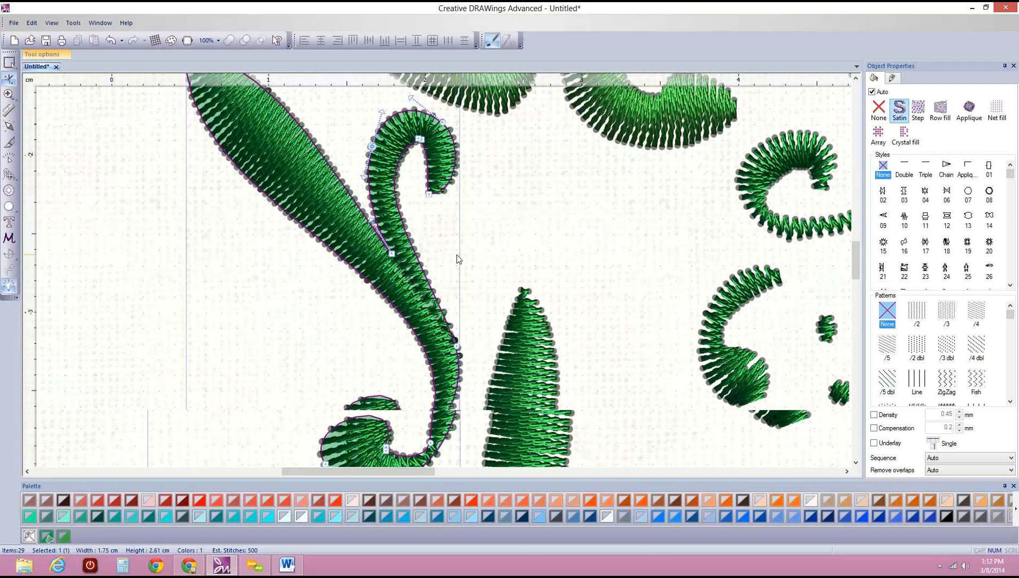
{"action": "scroll", "coordinate": [457, 254], "scroll_direction": "down", "scroll_amount": 1}
{"action": "right_click", "coordinate": [442, 381]}
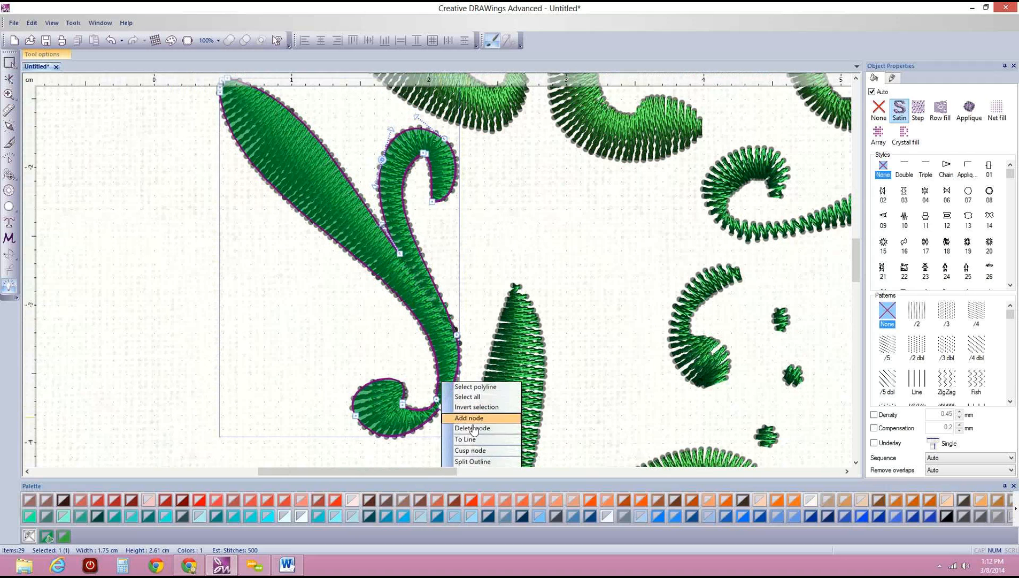
{"action": "left_click", "coordinate": [472, 422]}
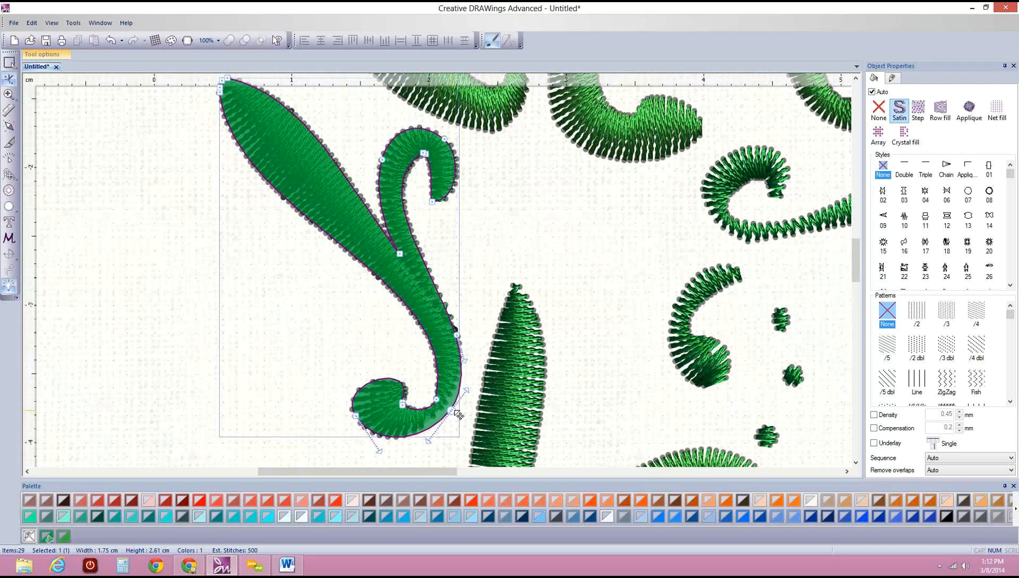
{"action": "left_click_drag", "start_coordinate": [458, 414], "coordinate": [462, 415]}
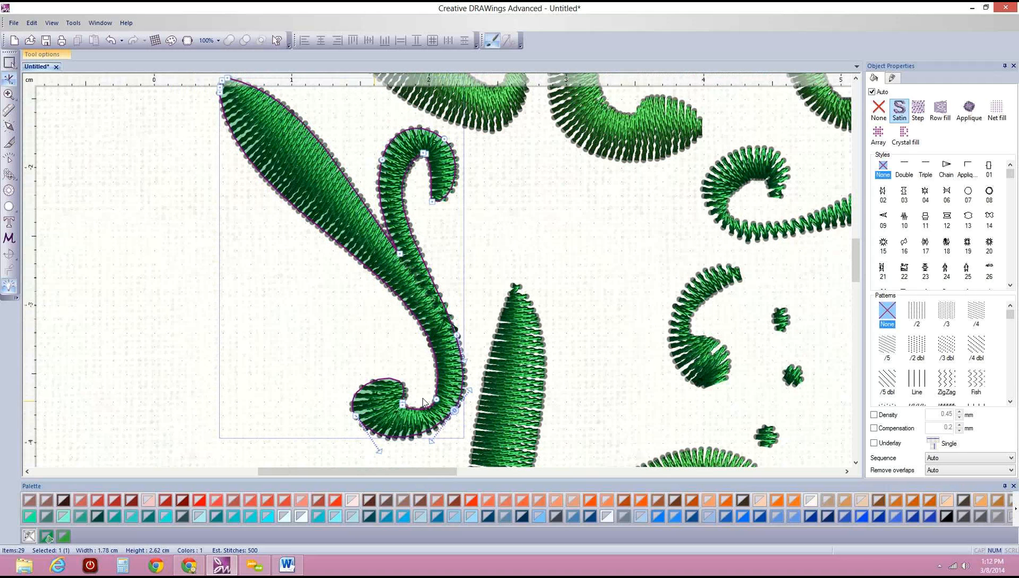
{"action": "left_click_drag", "start_coordinate": [397, 385], "coordinate": [390, 381]}
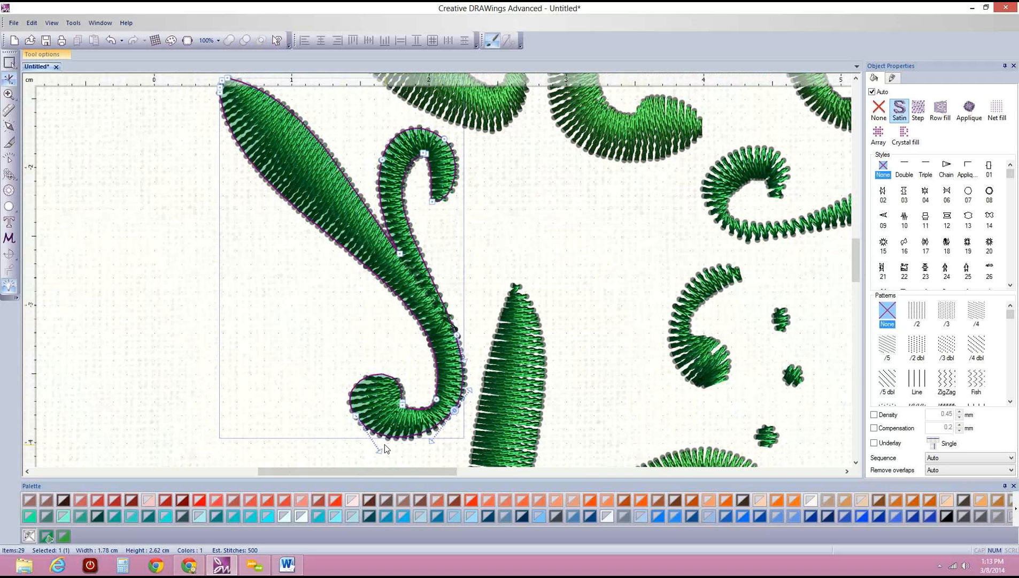
Delete the three small dots beside the comma-shaped curl inside the can.
{"action": "left_click", "coordinate": [206, 40]}
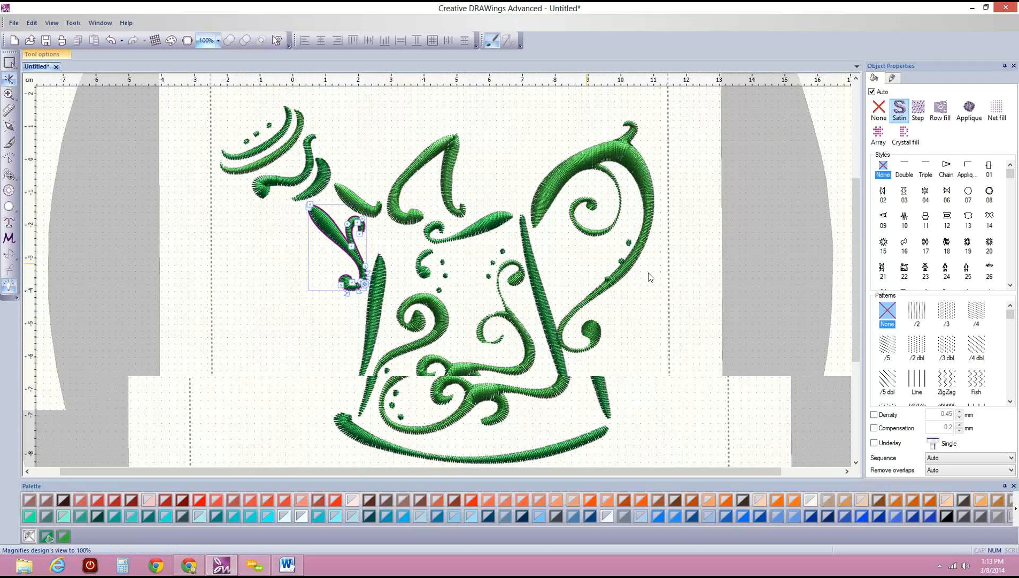
{"action": "scroll", "coordinate": [650, 277], "scroll_direction": "down", "scroll_amount": 1}
{"action": "left_click", "coordinate": [9, 63]}
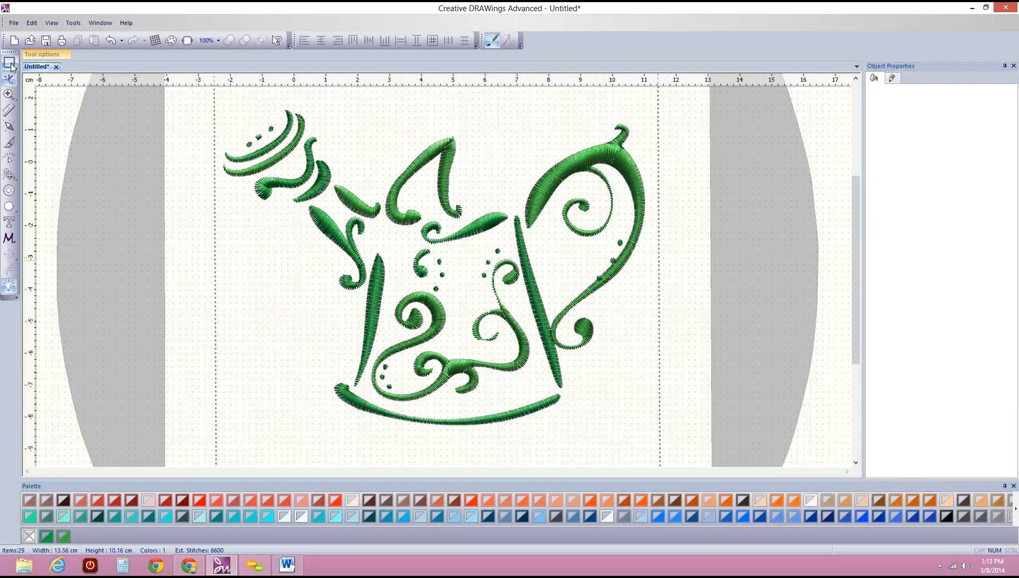
{"action": "left_click", "coordinate": [442, 262]}
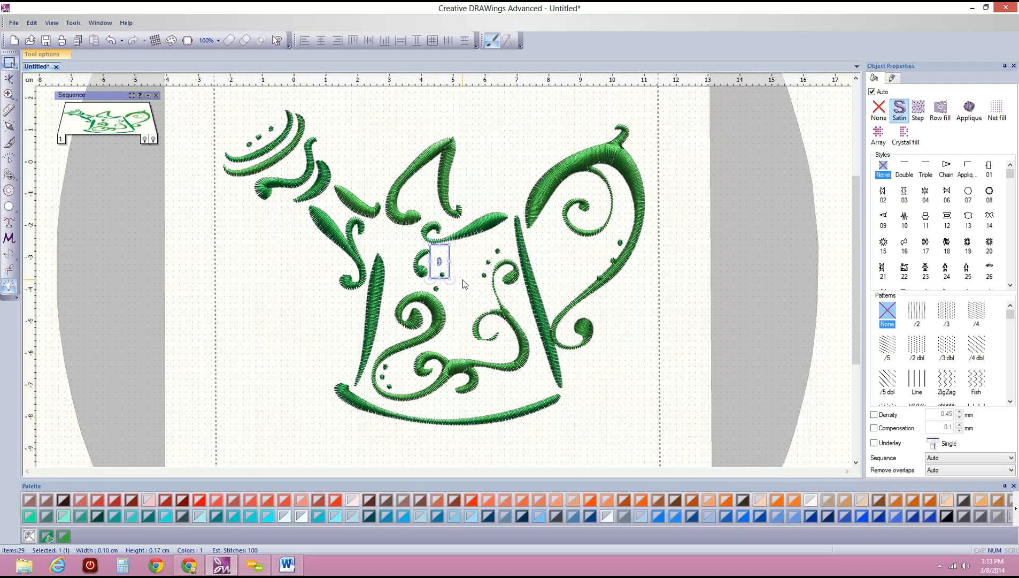
{"action": "key", "text": "Delete"}
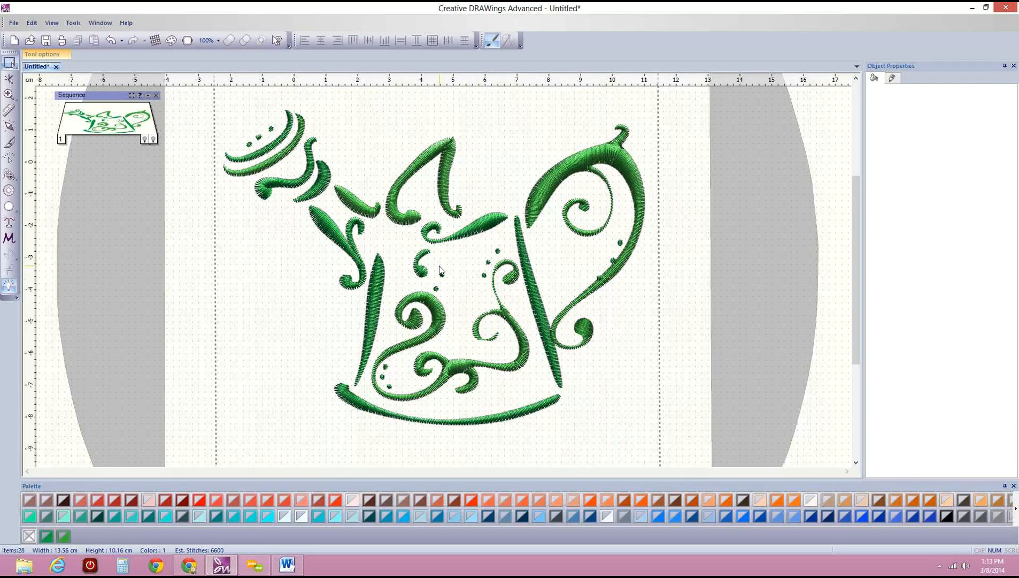
{"action": "left_click", "coordinate": [447, 292]}
{"action": "left_click", "coordinate": [447, 292]}
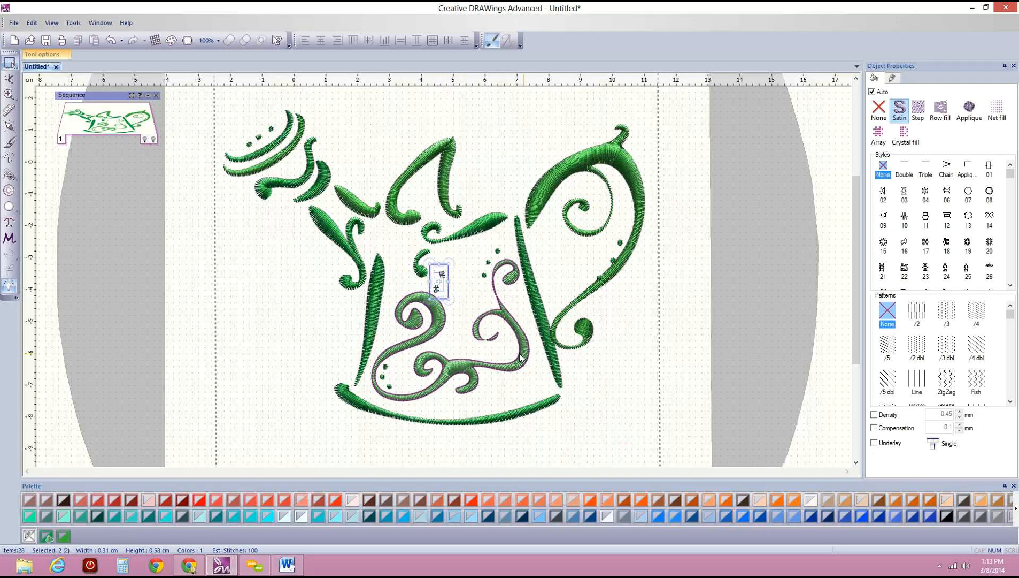
{"action": "key", "text": "Delete"}
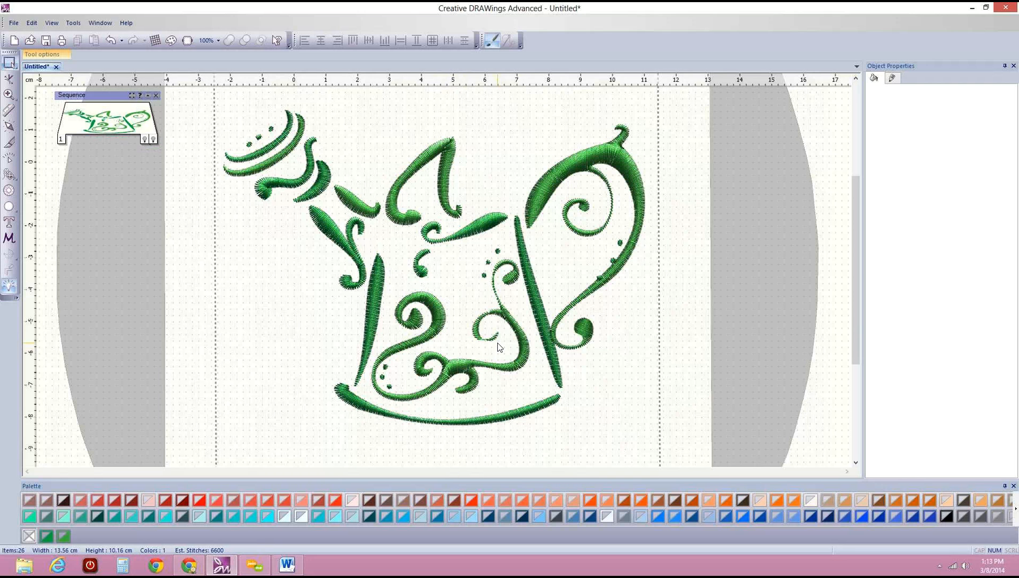
Review the complete watering can within the hoop and its thread color entry in the stitching sequence.
{"action": "scroll", "coordinate": [599, 197], "scroll_direction": "down", "scroll_amount": 1}
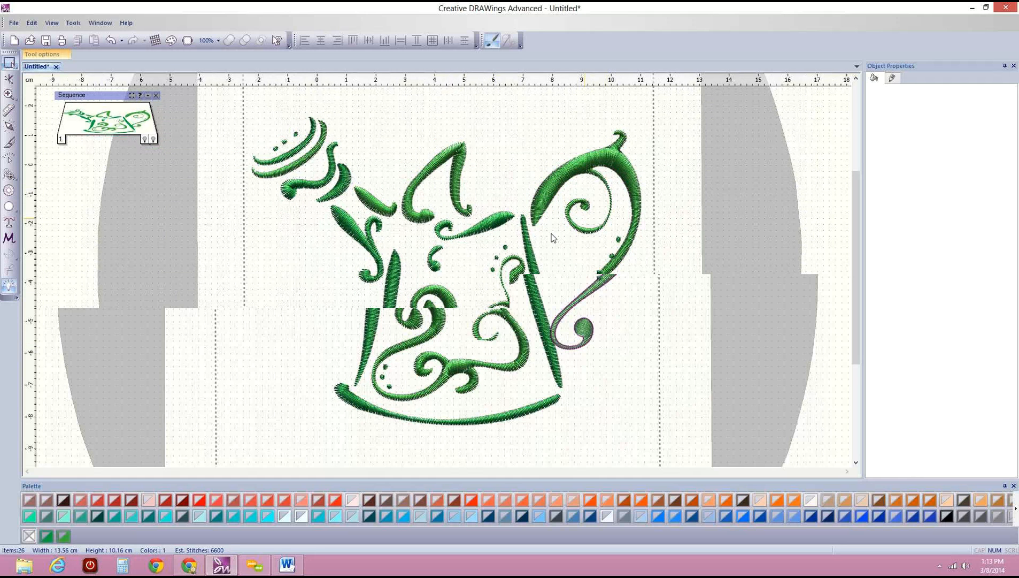
{"action": "scroll", "coordinate": [541, 233], "scroll_direction": "down", "scroll_amount": 3}
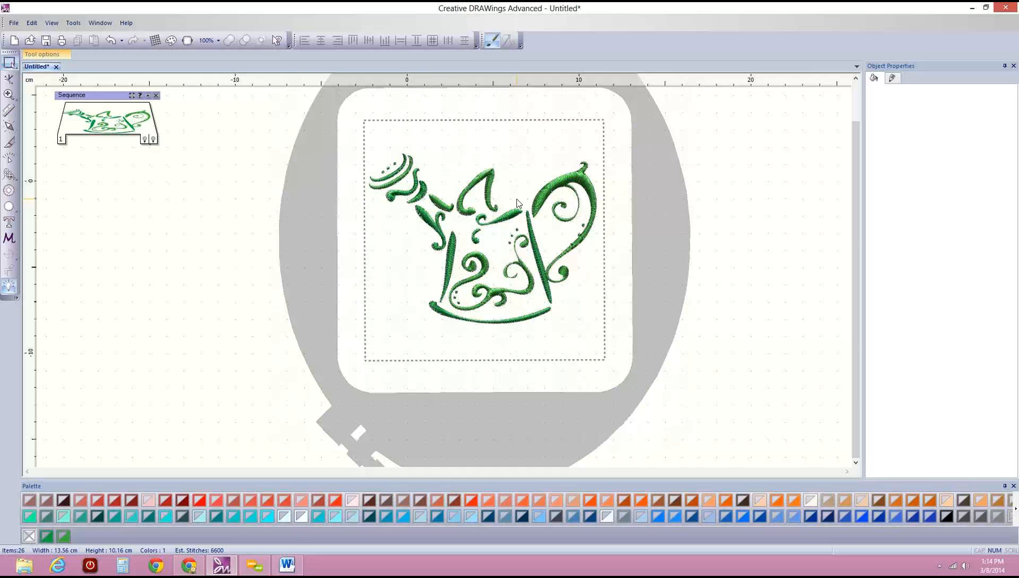
{"action": "scroll", "coordinate": [665, 202], "scroll_direction": "up", "scroll_amount": 2}
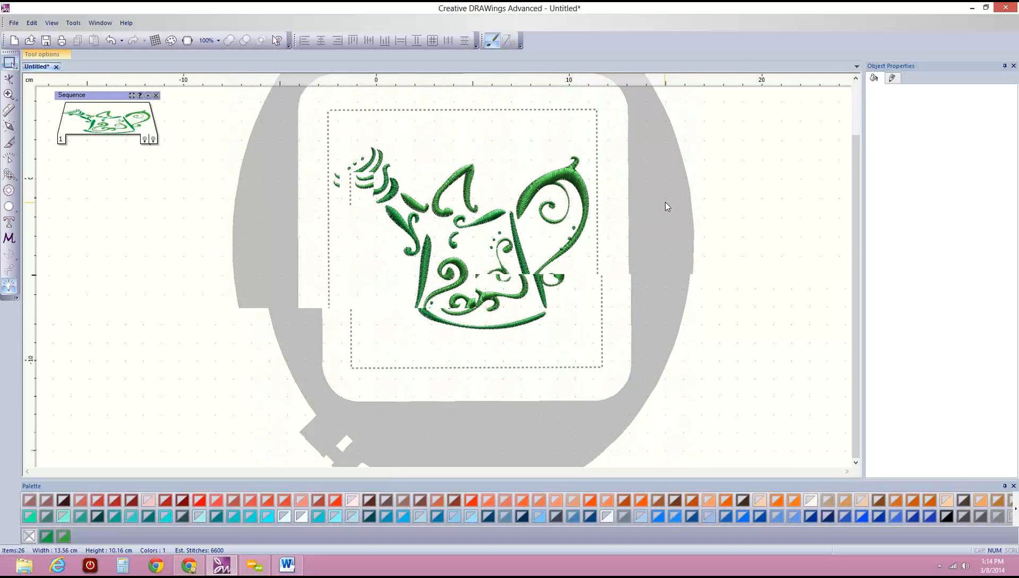
{"action": "scroll", "coordinate": [665, 201], "scroll_direction": "up", "scroll_amount": 1}
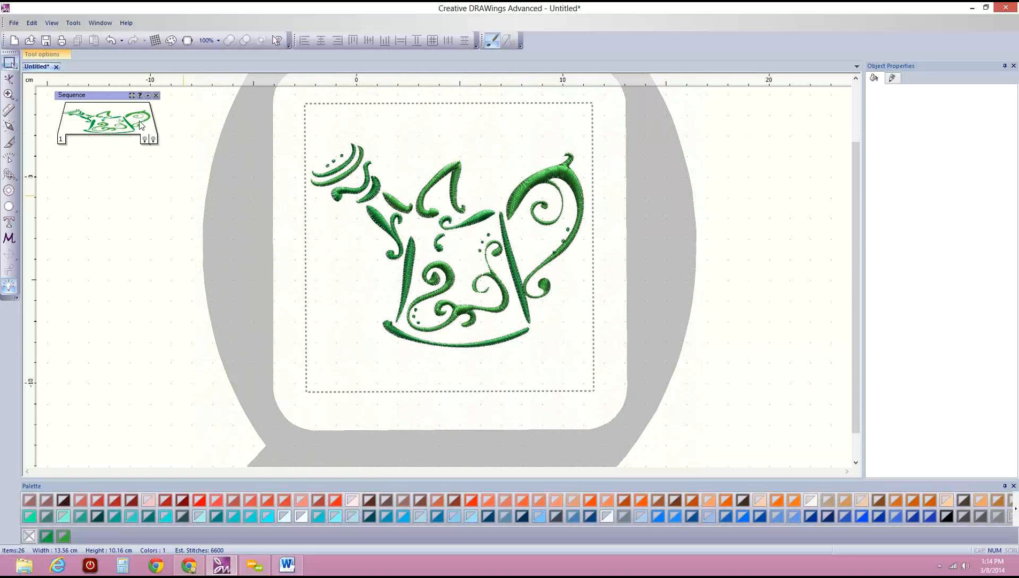
{"action": "left_click", "coordinate": [109, 120]}
{"action": "scroll", "coordinate": [109, 120], "scroll_direction": "up", "scroll_amount": 4}
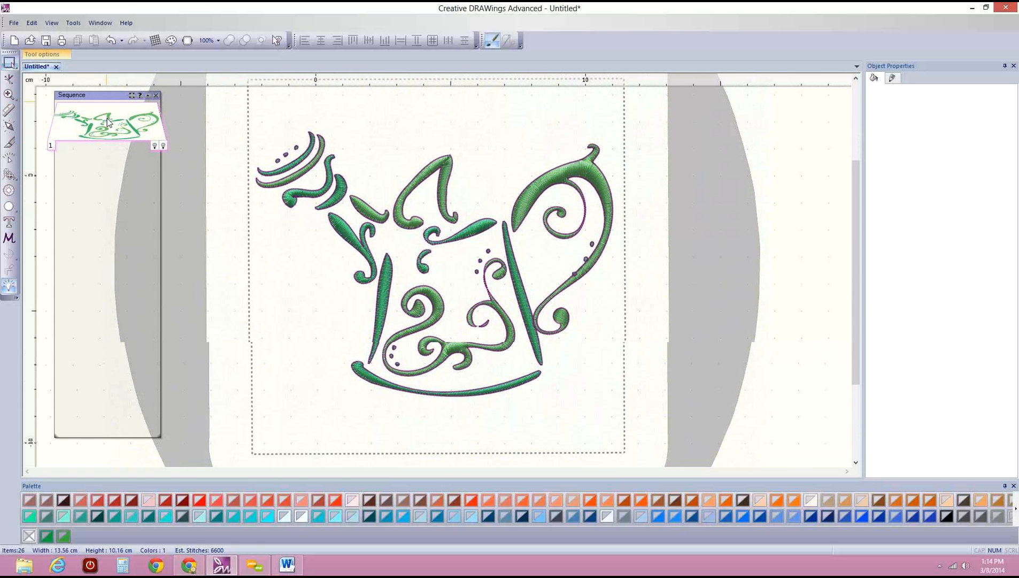
{"action": "left_click", "coordinate": [106, 204]}
{"action": "scroll", "coordinate": [106, 203], "scroll_direction": "down", "scroll_amount": 3}
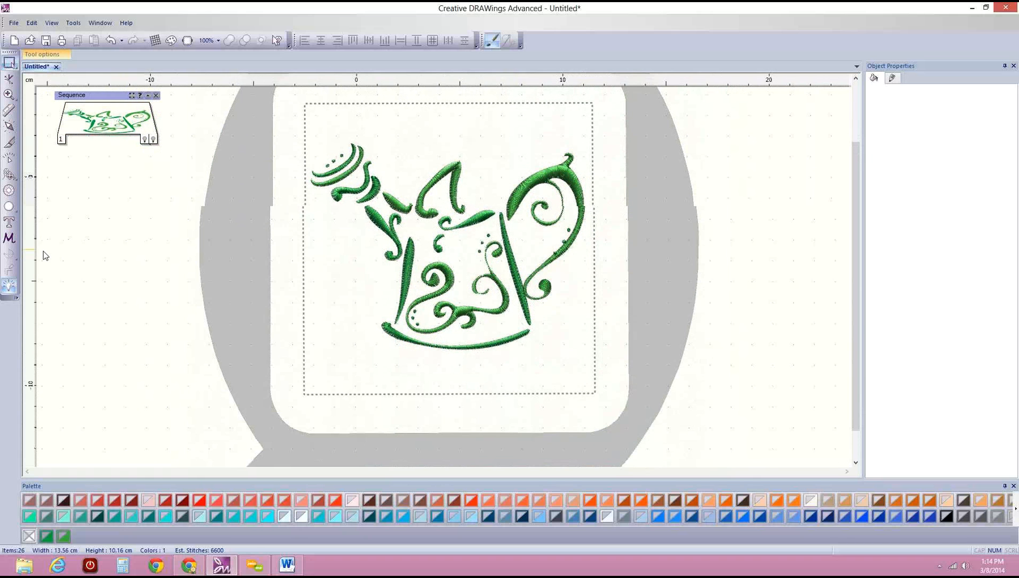
Run the optimizer once on the watering can design with the Advanced (re-arrange and modify objects) technique.
{"action": "left_click", "coordinate": [9, 285]}
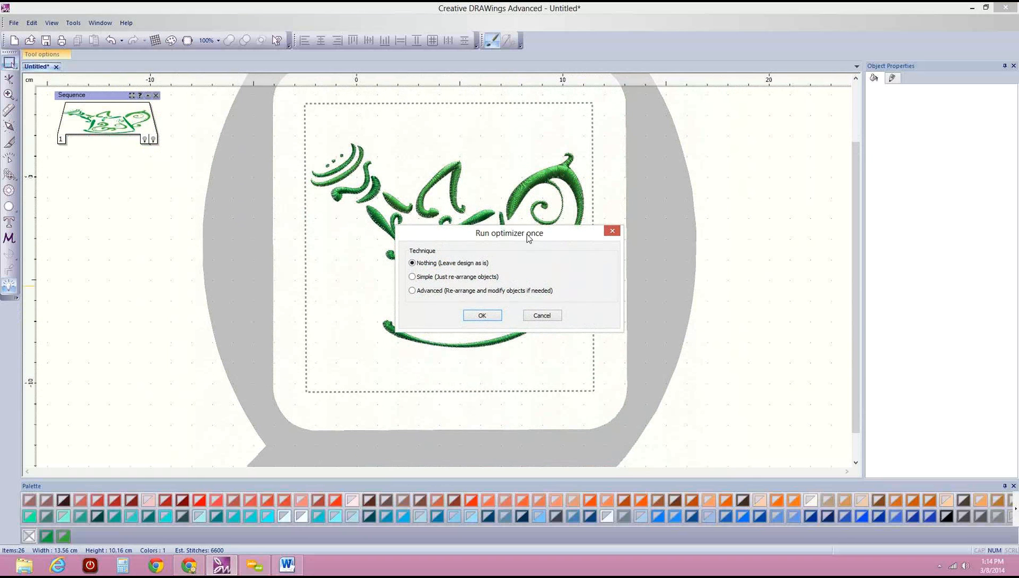
{"action": "left_click_drag", "start_coordinate": [523, 238], "coordinate": [476, 125]}
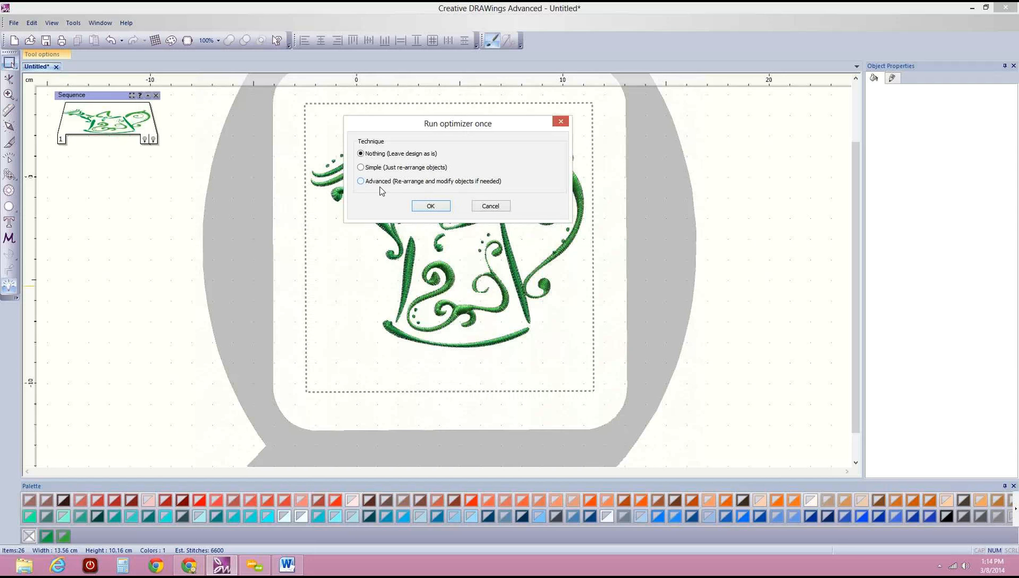
{"action": "left_click", "coordinate": [361, 181]}
{"action": "left_click", "coordinate": [437, 210]}
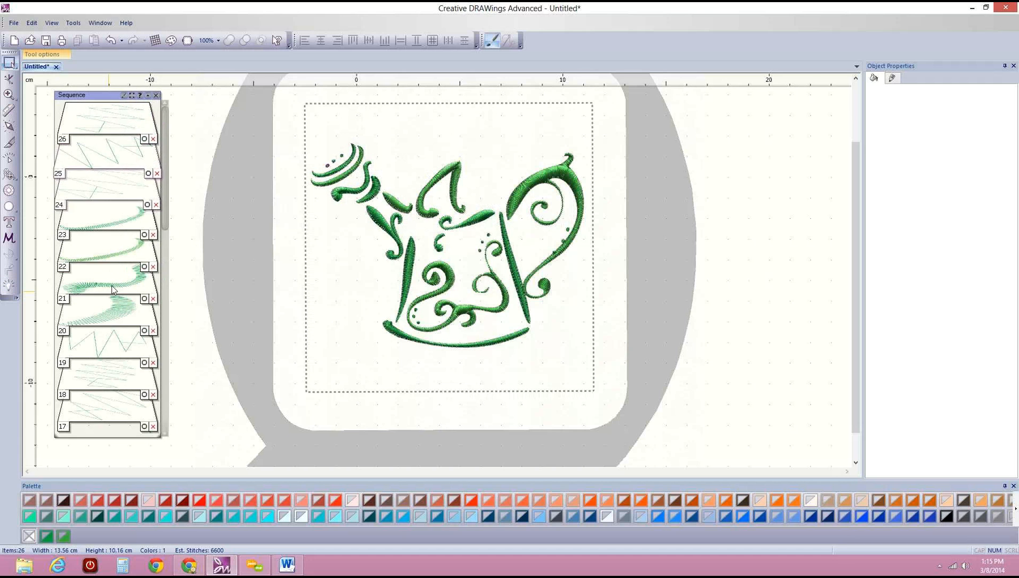
Delete the three small dots inside the large swirl near the can's base from the stitching sequence.
{"action": "scroll", "coordinate": [113, 406], "scroll_direction": "down", "scroll_amount": 1}
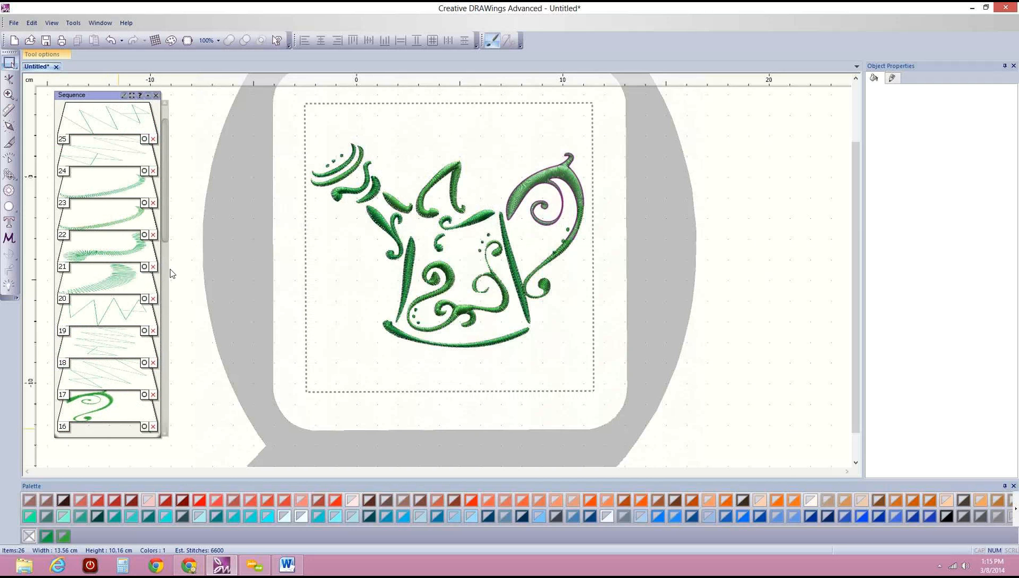
{"action": "left_click_drag", "start_coordinate": [167, 175], "coordinate": [118, 386]}
{"action": "double_click", "coordinate": [118, 387]}
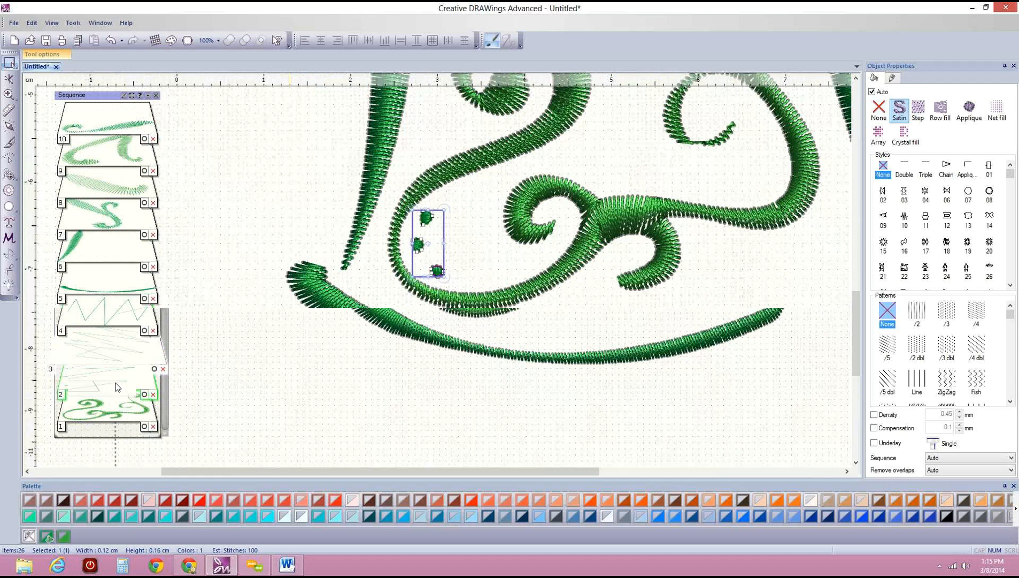
{"action": "key", "text": "Delete"}
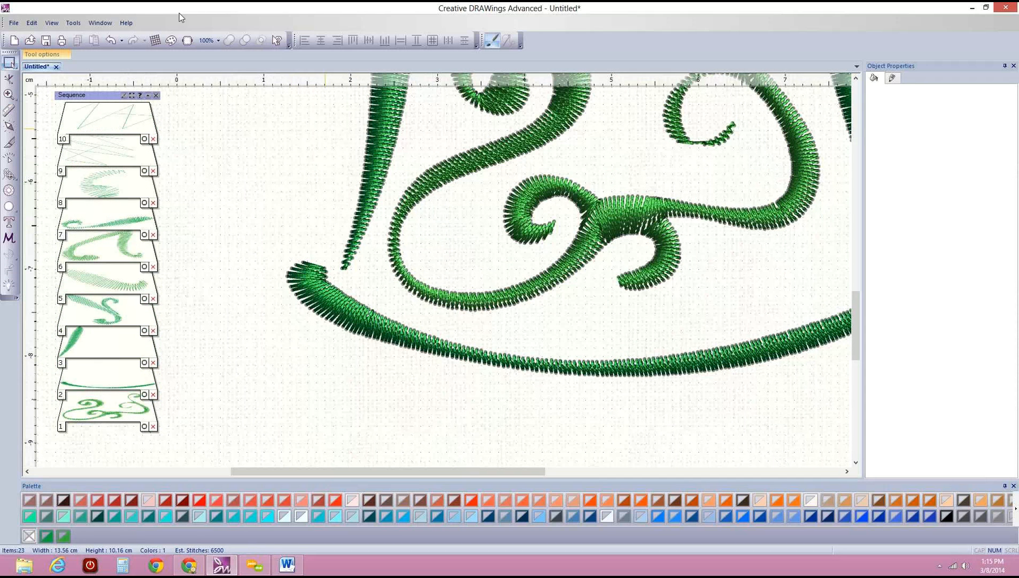
Run the optimizer once on the design with the Simple (just re-arrange objects) technique.
{"action": "left_click", "coordinate": [9, 285]}
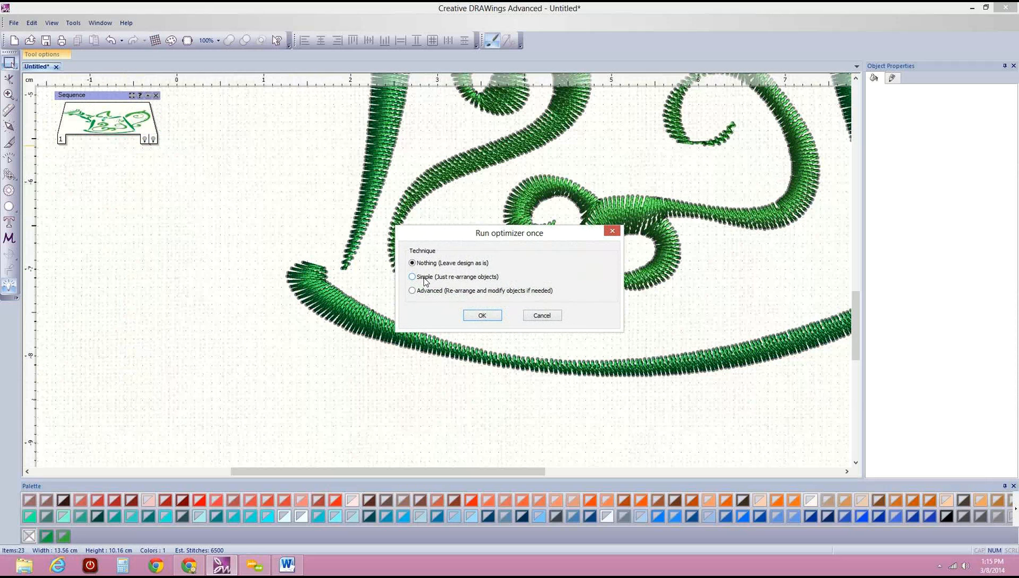
{"action": "left_click", "coordinate": [422, 277]}
{"action": "left_click", "coordinate": [476, 314]}
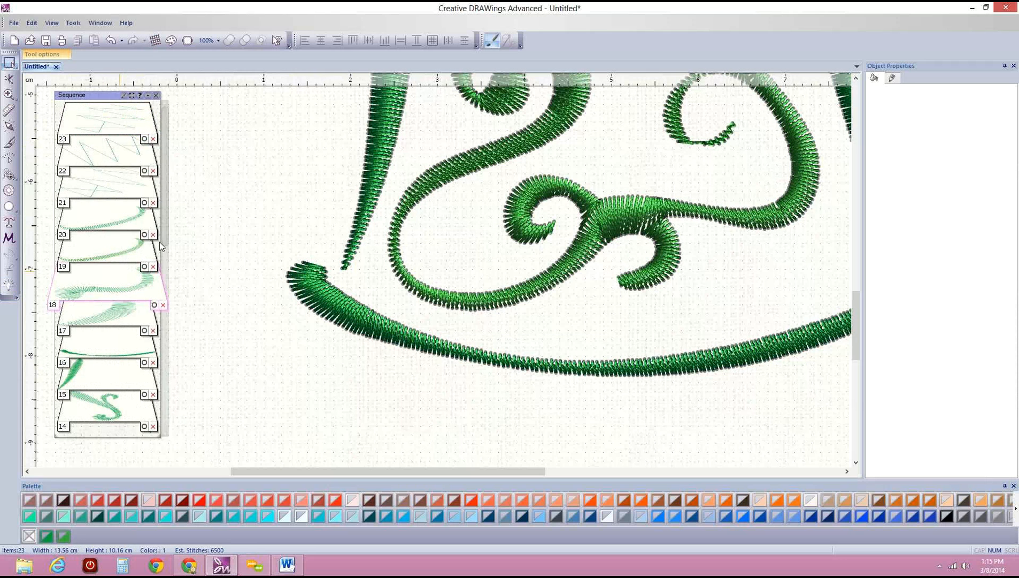
Delete the six small dots beside the can's upper inner curl and along the handle from the stitching sequence.
{"action": "scroll", "coordinate": [140, 307], "scroll_direction": "down", "scroll_amount": 13}
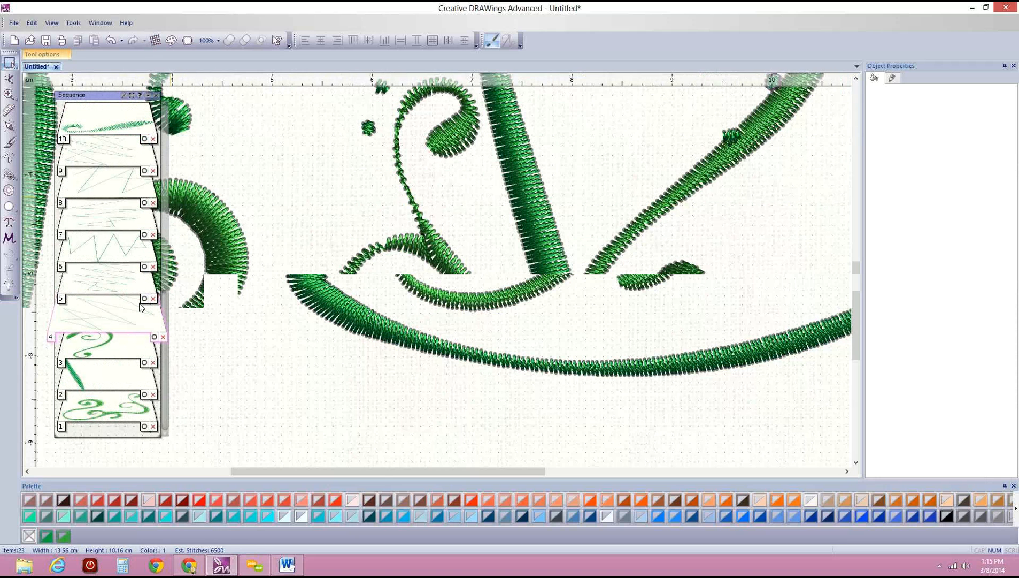
{"action": "scroll", "coordinate": [141, 305], "scroll_direction": "up", "scroll_amount": 6}
{"action": "scroll", "coordinate": [140, 303], "scroll_direction": "down", "scroll_amount": 6}
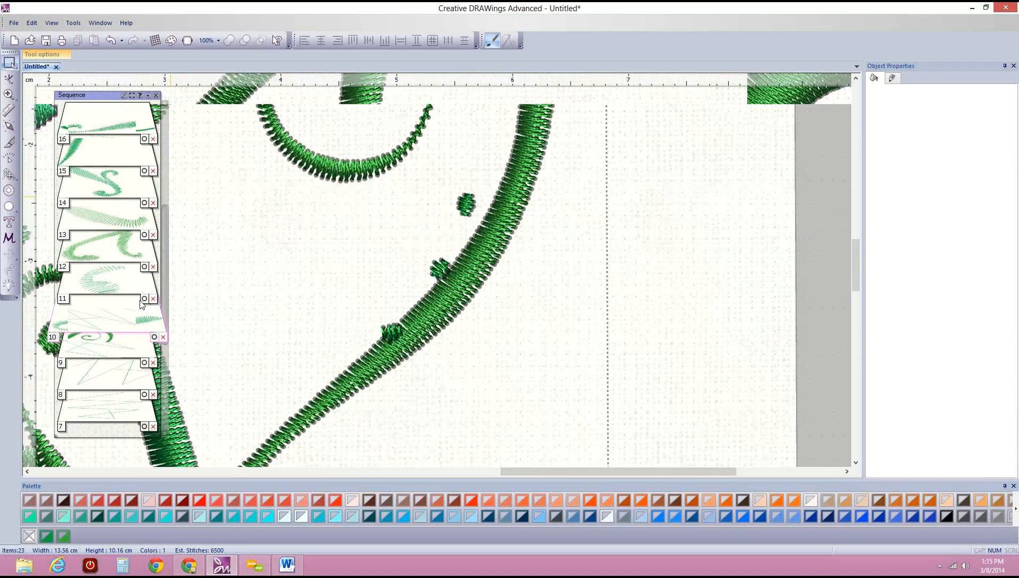
{"action": "left_click", "coordinate": [141, 304]}
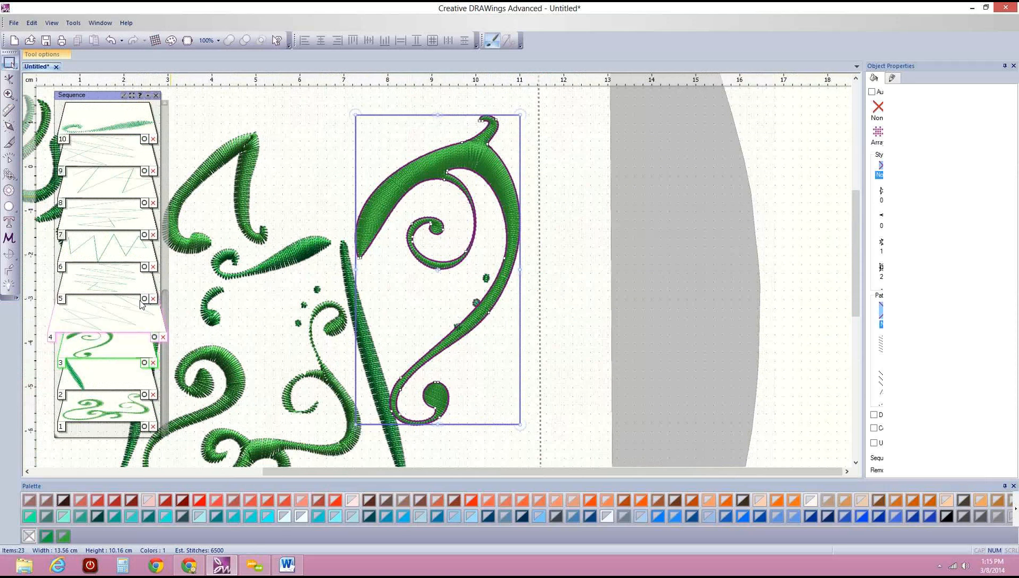
{"action": "left_click_drag", "start_coordinate": [113, 311], "coordinate": [119, 287]}
{"action": "left_click", "coordinate": [119, 287], "text": "ctrl"}
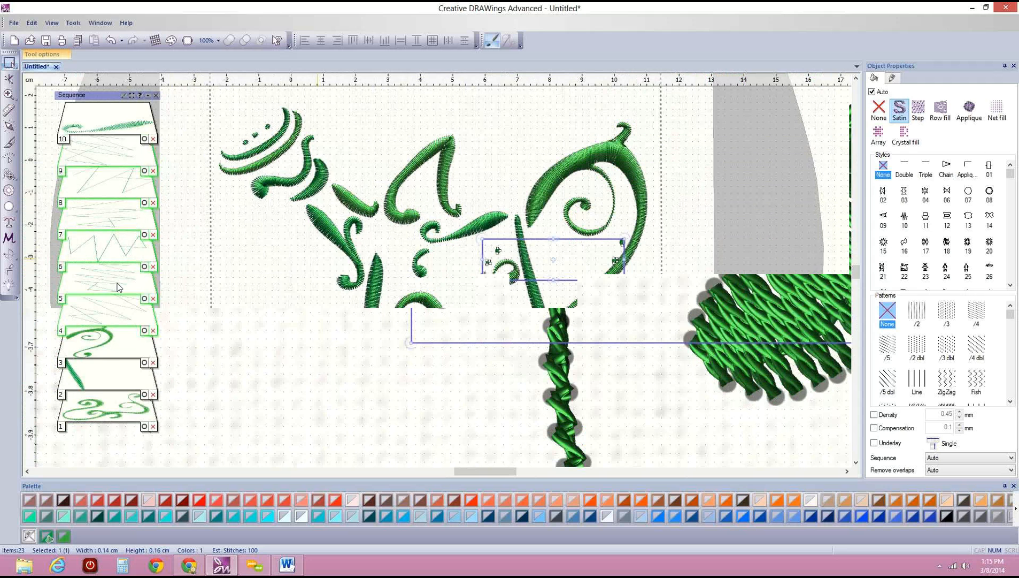
{"action": "left_click", "coordinate": [292, 273]}
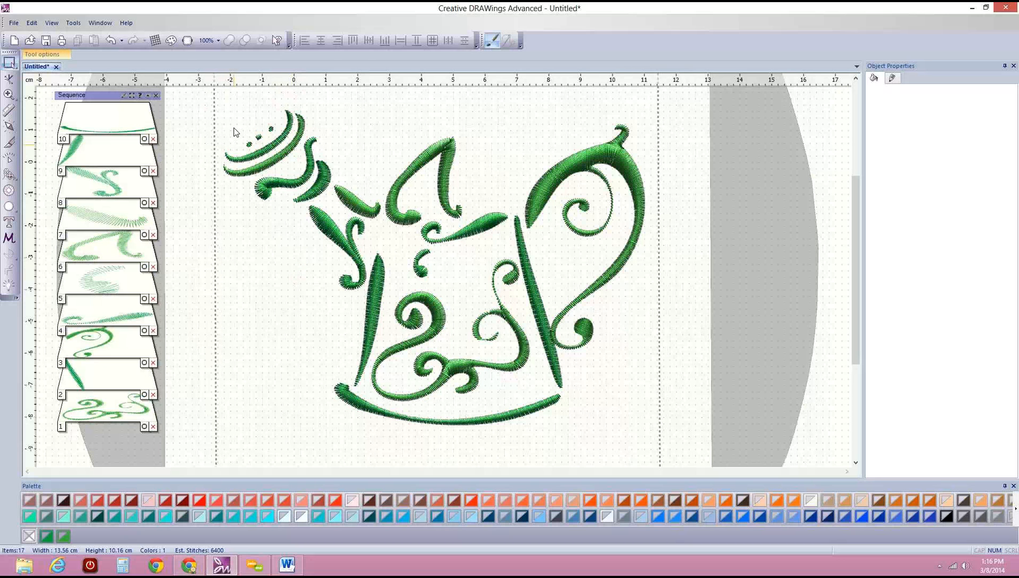
Start a new design on Denim 4 fabric in blue.
{"action": "left_click", "coordinate": [17, 46]}
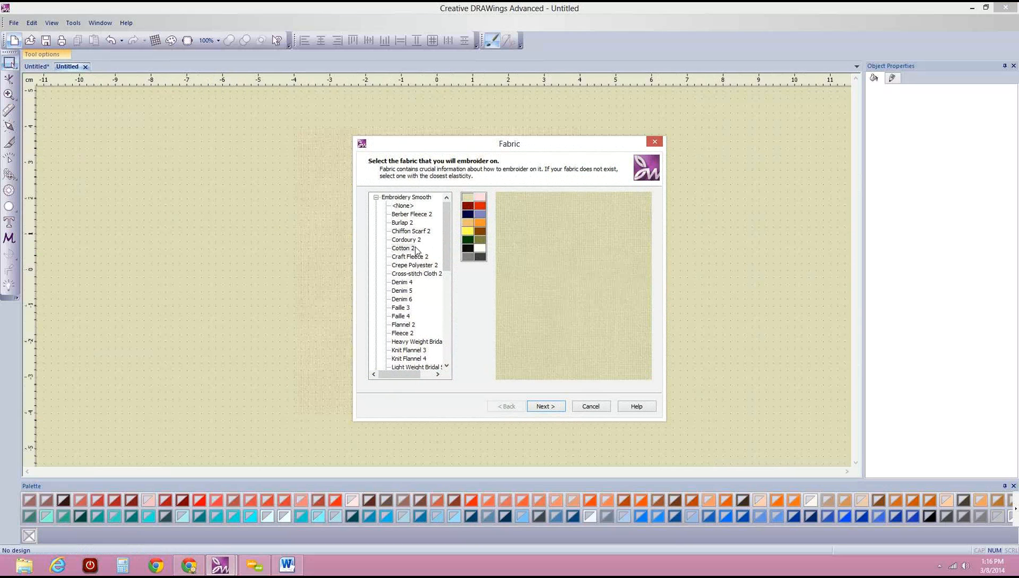
{"action": "left_click", "coordinate": [402, 283]}
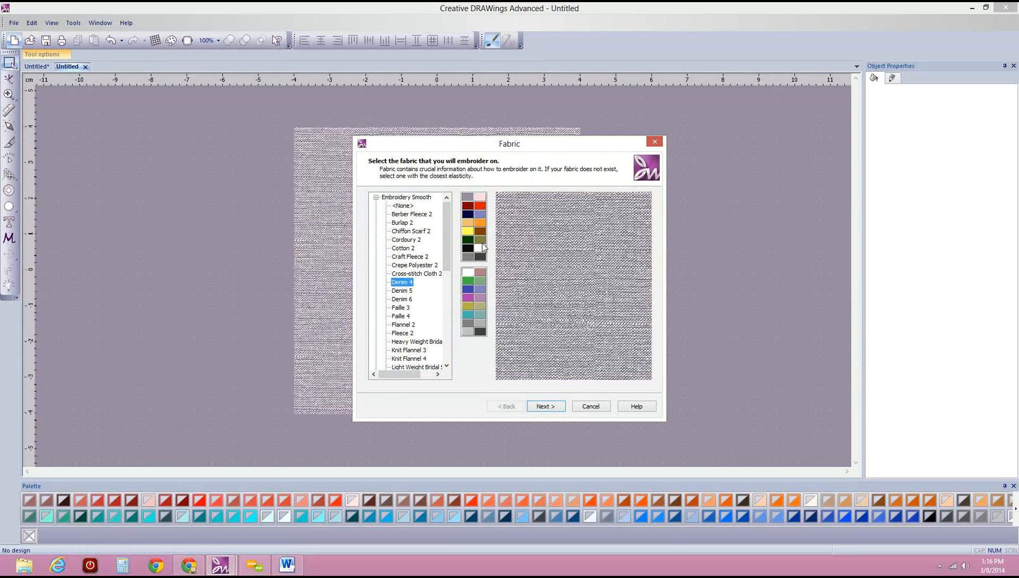
{"action": "left_click", "coordinate": [471, 289]}
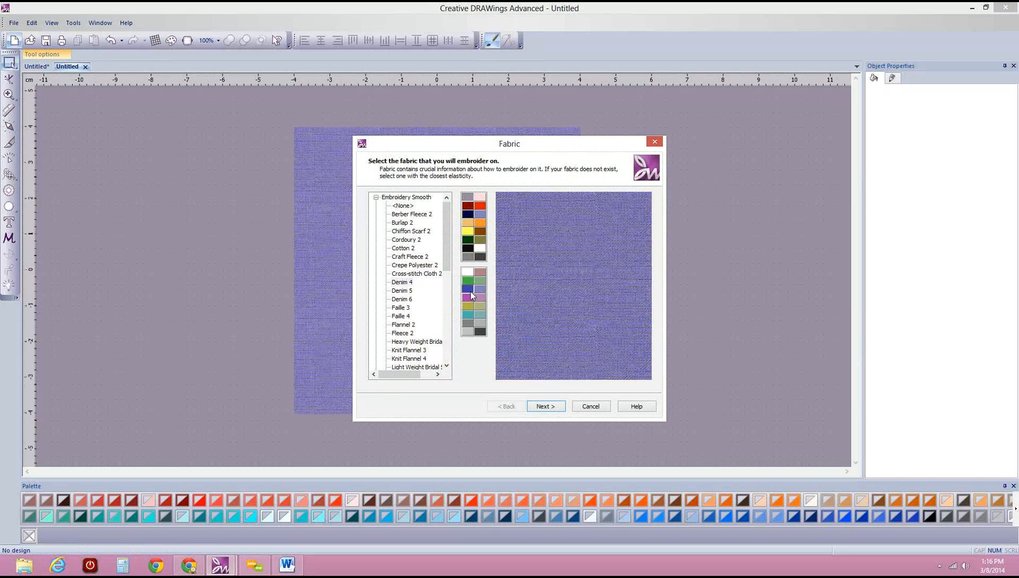
{"action": "left_click", "coordinate": [549, 410]}
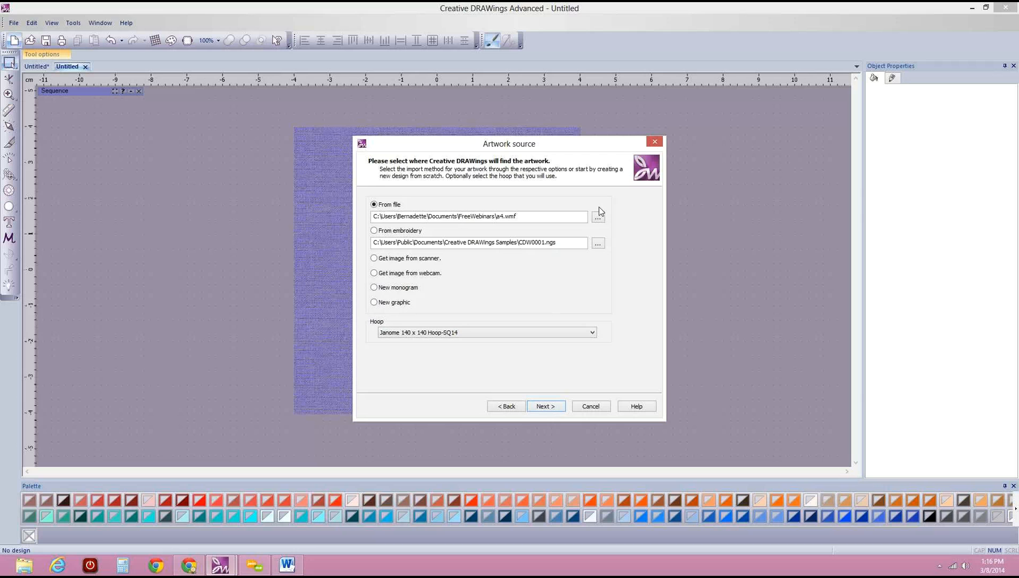
Load Hippets.bmp from the FreeWebinars folder as the artwork and choose to trace it into outlines.
{"action": "left_click", "coordinate": [598, 217]}
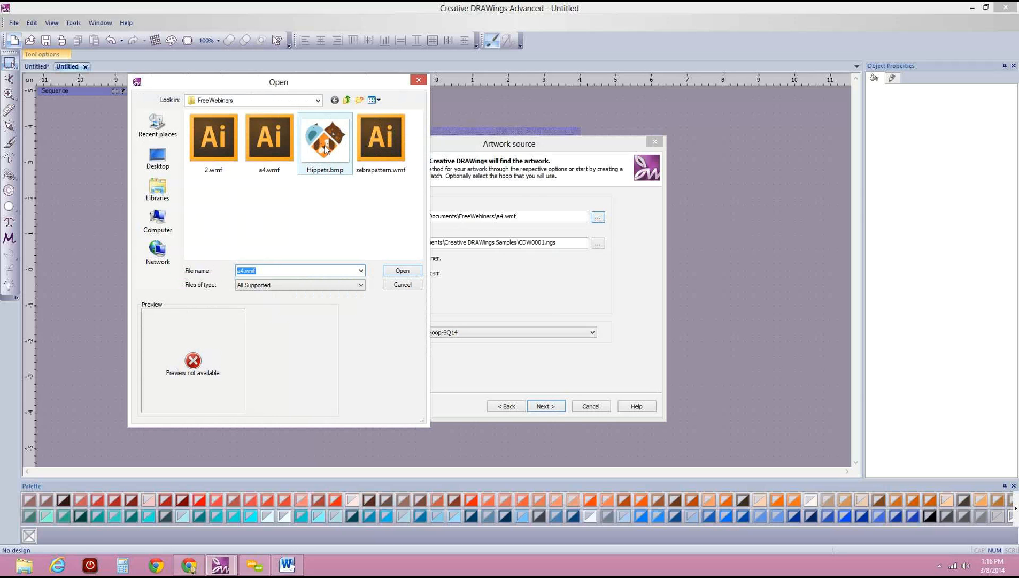
{"action": "left_click", "coordinate": [326, 149]}
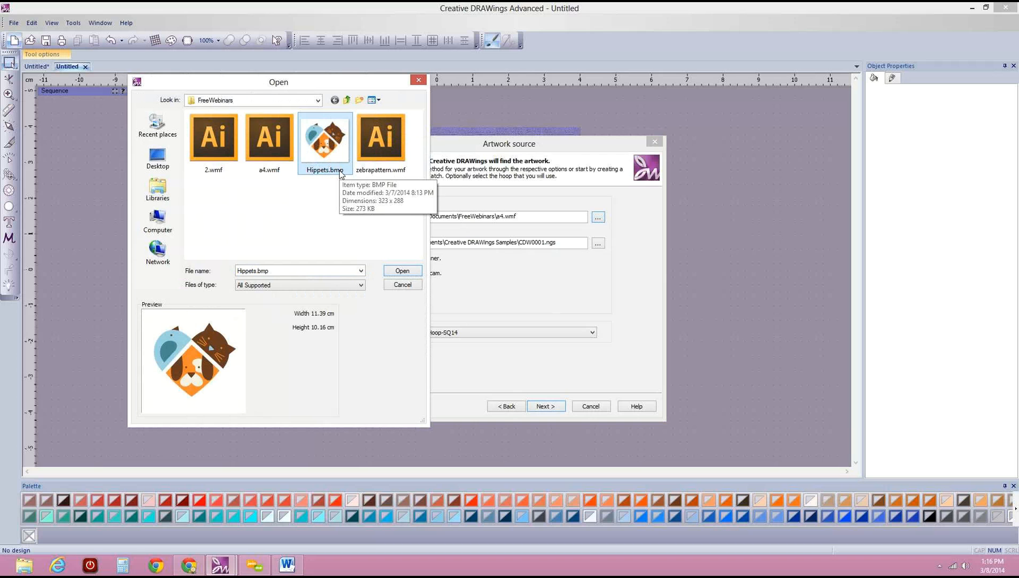
{"action": "left_click", "coordinate": [405, 271]}
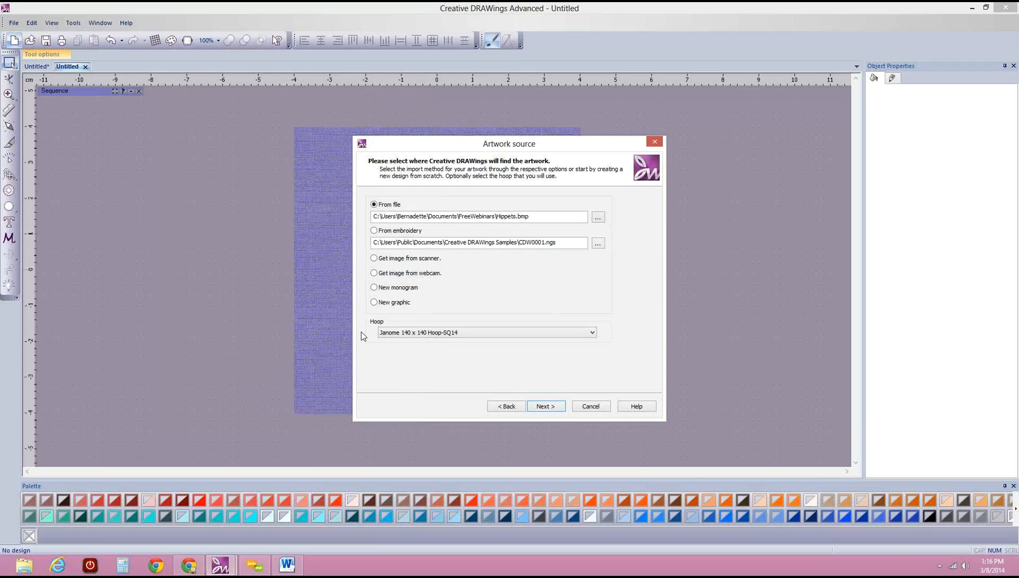
{"action": "left_click", "coordinate": [550, 407]}
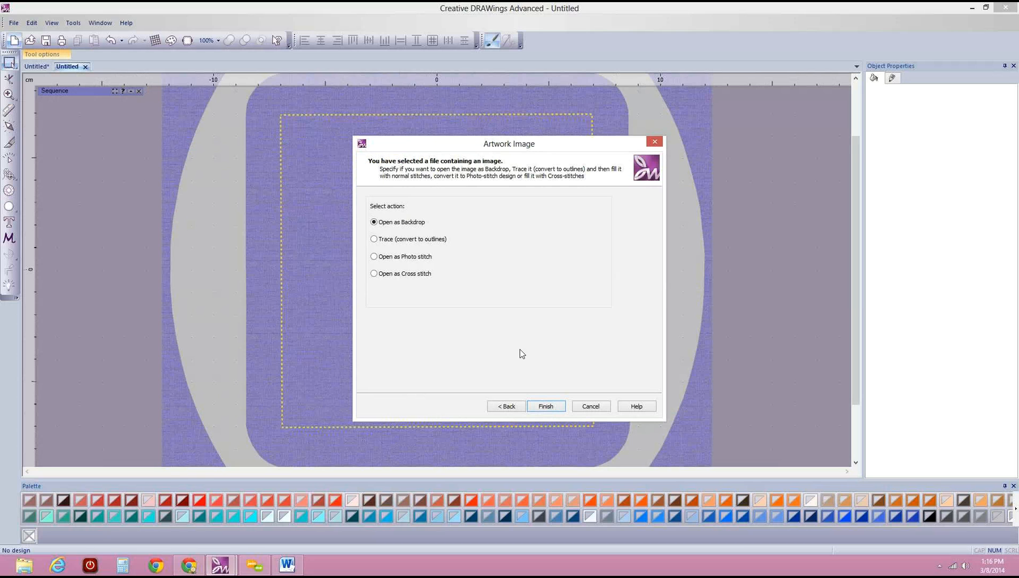
{"action": "left_click", "coordinate": [375, 239]}
{"action": "left_click", "coordinate": [555, 409]}
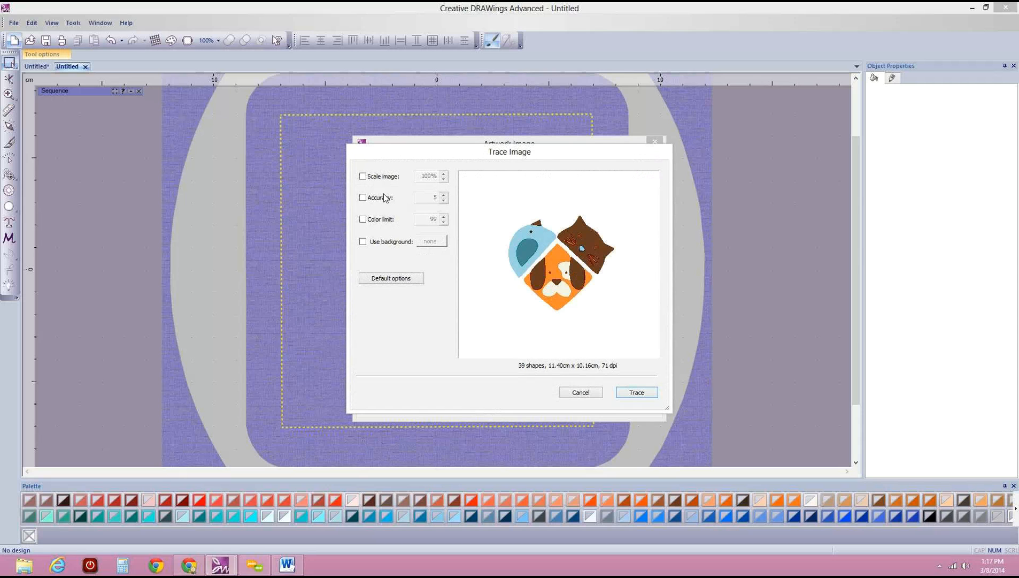
Try scaling the image to 150% with the accuracy option enabled at 5 in the trace preview.
{"action": "left_click", "coordinate": [363, 176]}
{"action": "left_click", "coordinate": [444, 175]}
{"action": "left_click", "coordinate": [444, 175]}
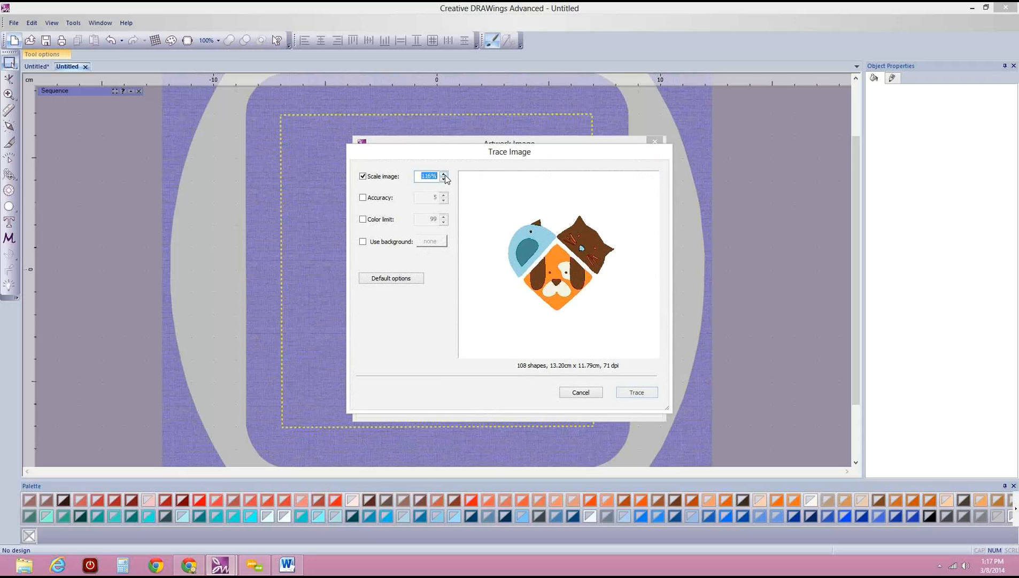
{"action": "left_click", "coordinate": [444, 174]}
{"action": "left_click", "coordinate": [444, 175]}
{"action": "left_click", "coordinate": [365, 199]}
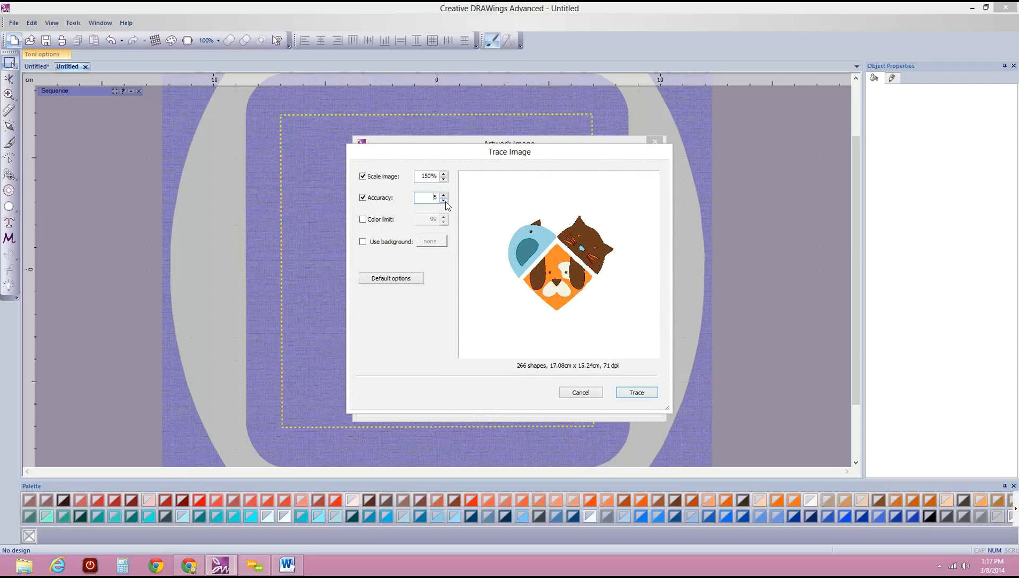
{"action": "left_click", "coordinate": [443, 195]}
{"action": "left_click", "coordinate": [443, 201]}
Try color limits of 6, 99 and 5 on the traced image to compare the preview.
{"action": "left_click", "coordinate": [363, 219]}
{"action": "double_click", "coordinate": [427, 217]}
{"action": "type", "text": "6"}
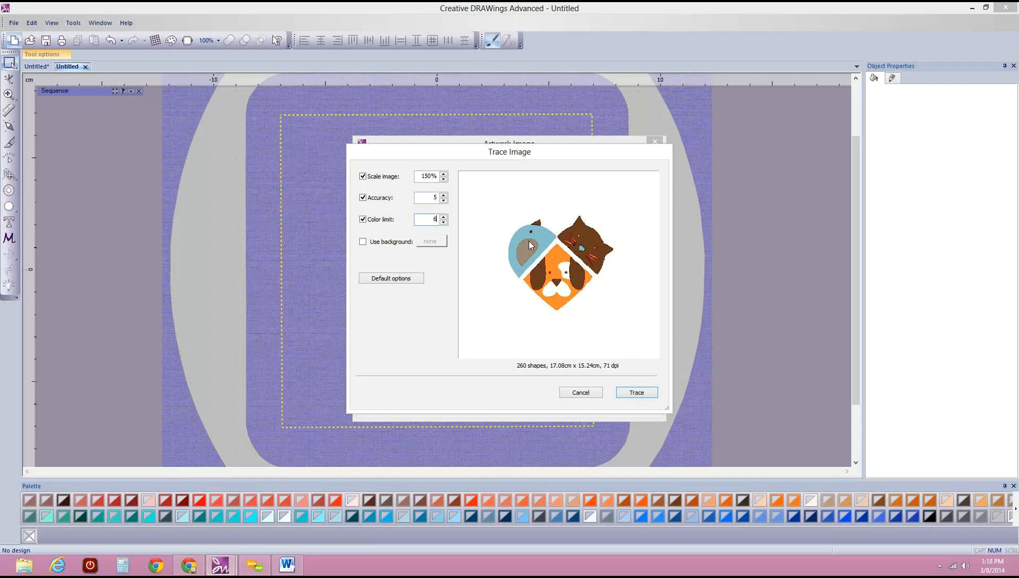
{"action": "left_click", "coordinate": [444, 222]}
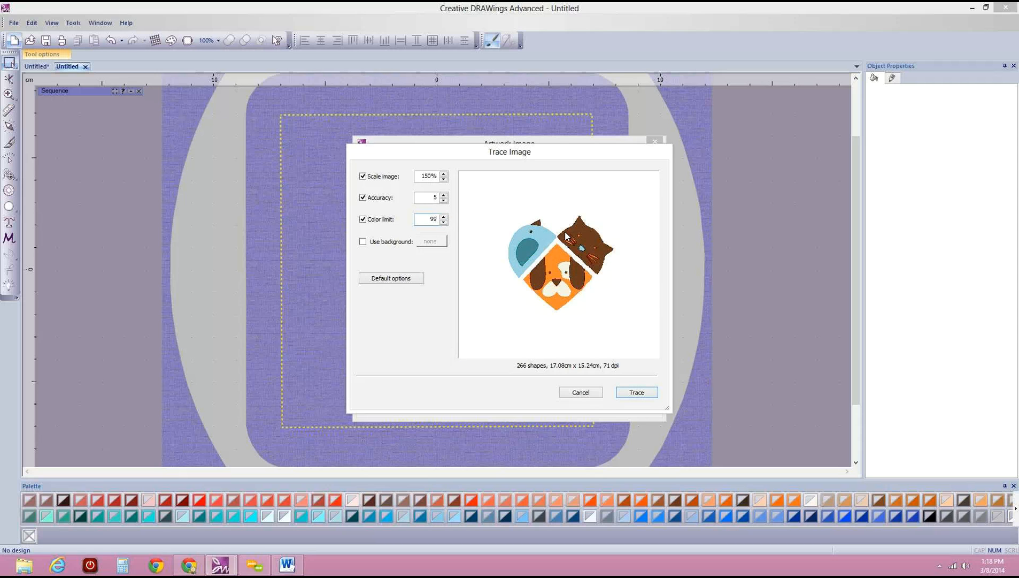
{"action": "left_click", "coordinate": [444, 217]}
{"action": "type", "text": "5"}
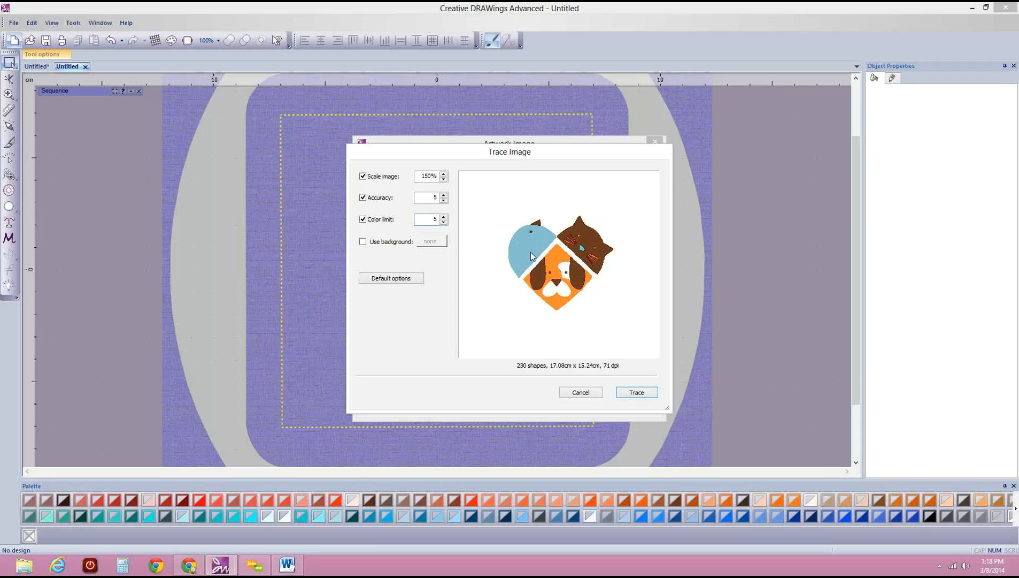
{"action": "left_click", "coordinate": [443, 217]}
Restore the default trace options and set the color limit to 6.
{"action": "left_click", "coordinate": [399, 278]}
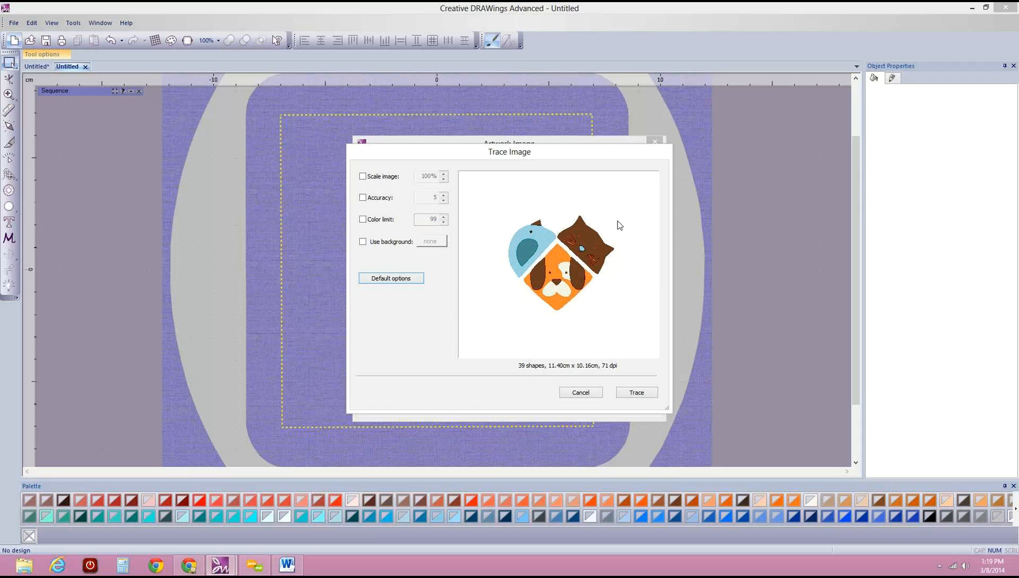
{"action": "left_click", "coordinate": [363, 219]}
{"action": "double_click", "coordinate": [424, 220]}
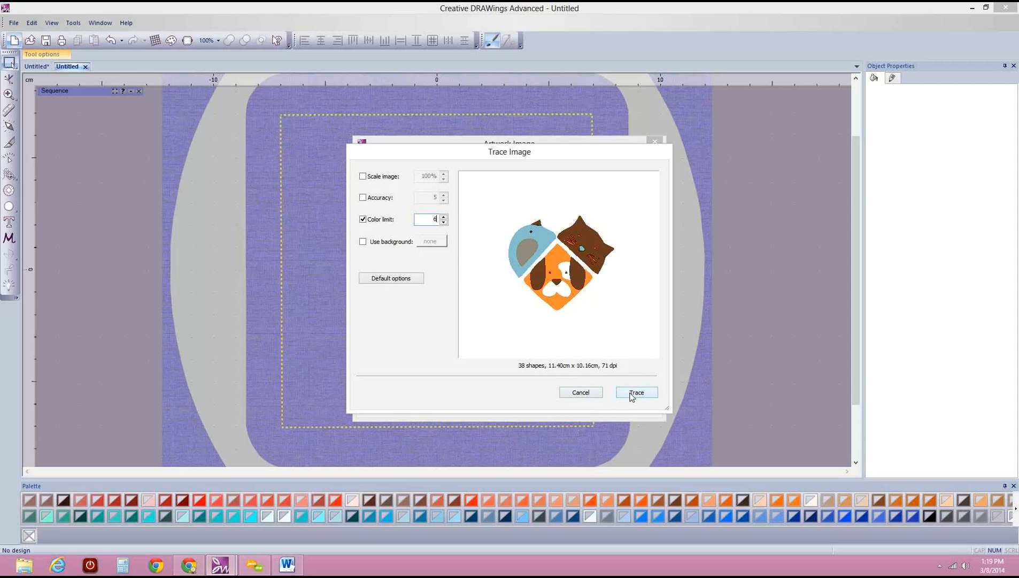
Trace the image and finish the color reduction with 5 threads from the RGB palette.
{"action": "left_click", "coordinate": [631, 394]}
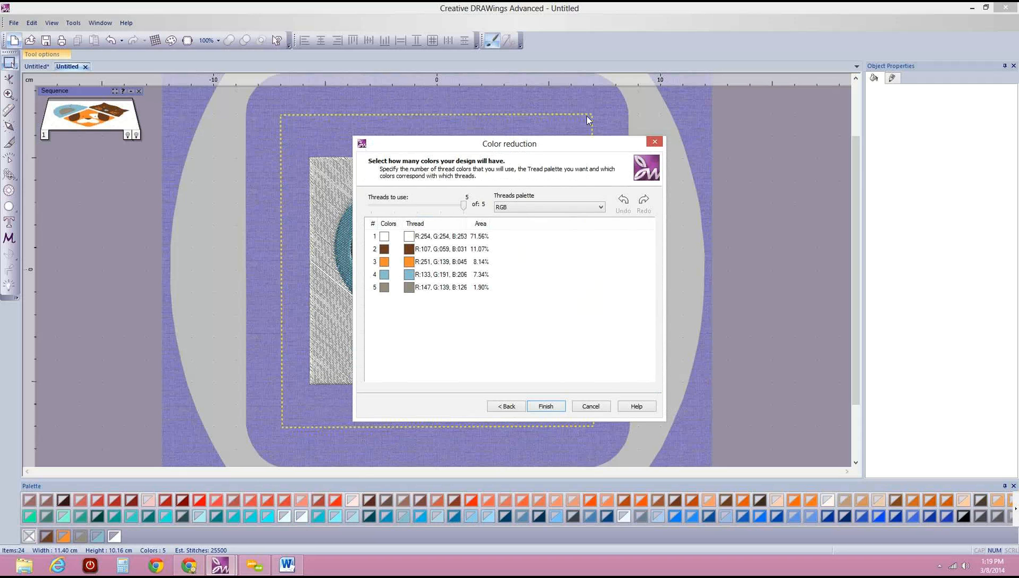
{"action": "left_click_drag", "start_coordinate": [560, 144], "coordinate": [735, 73]}
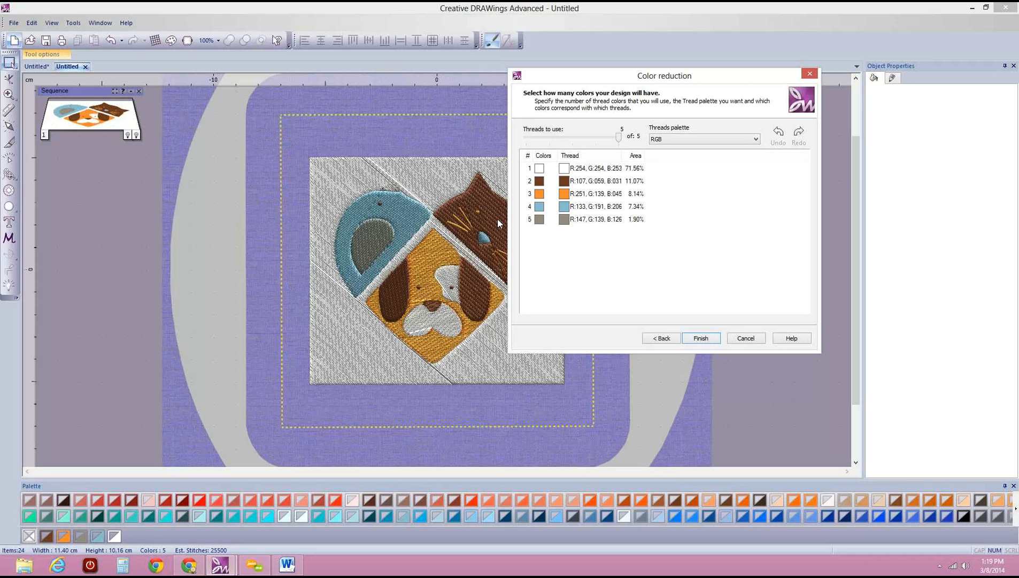
{"action": "left_click", "coordinate": [711, 338]}
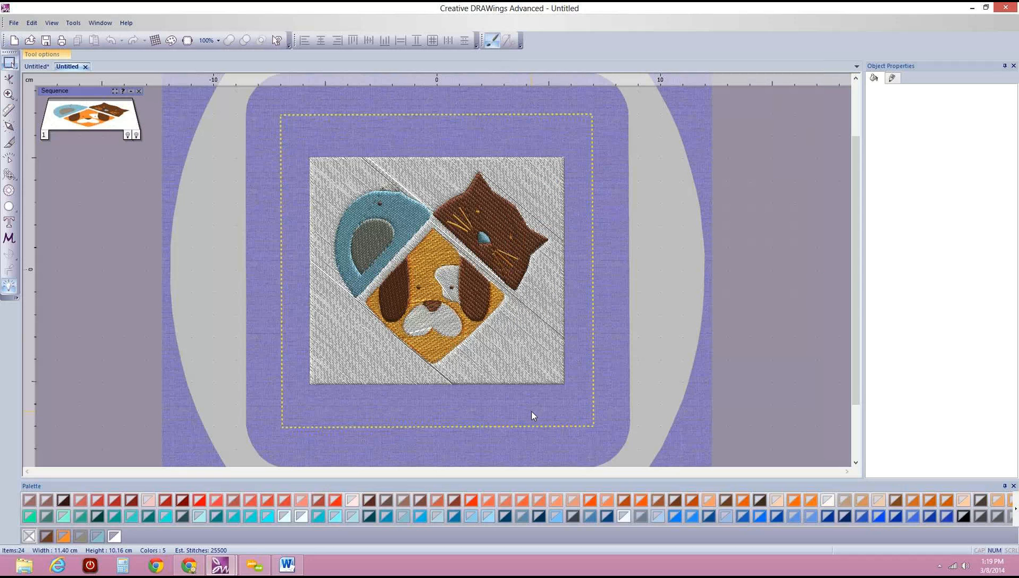
Run the optimizer once on the traced animal design using the Advanced technique, which re-arranges and modifies objects if needed.
{"action": "left_click", "coordinate": [330, 169]}
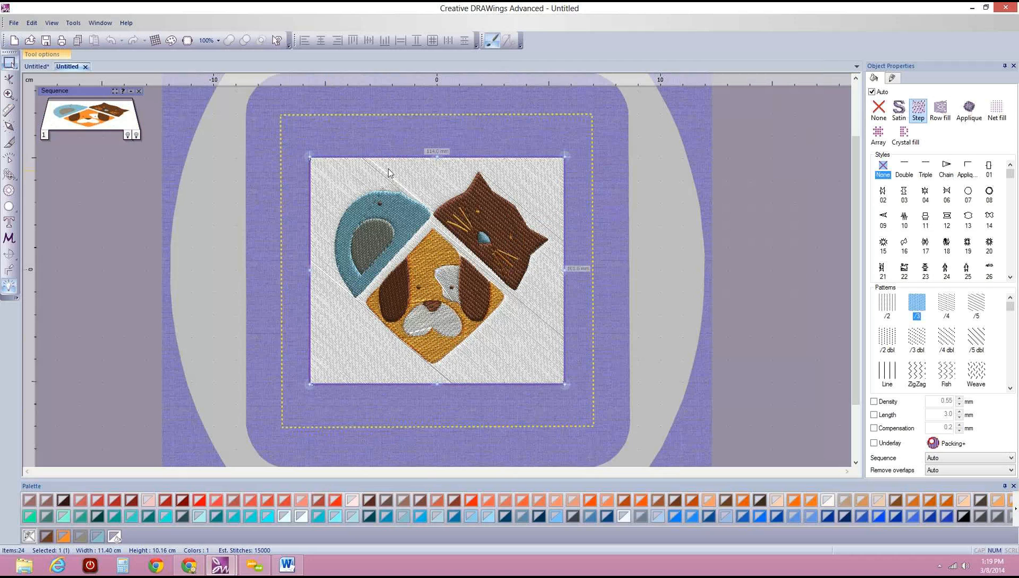
{"action": "scroll", "coordinate": [77, 117], "scroll_direction": "up", "scroll_amount": 1}
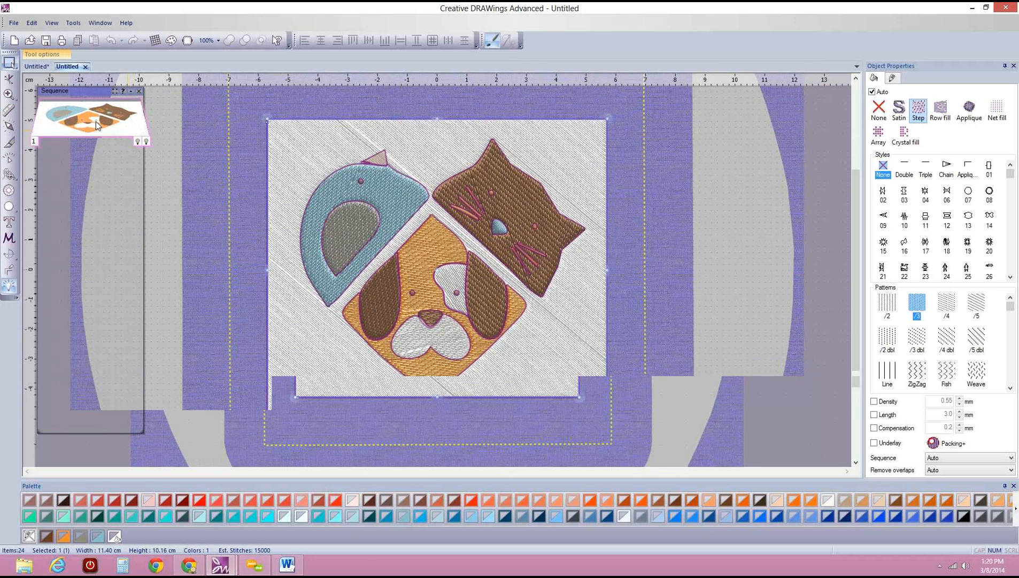
{"action": "scroll", "coordinate": [96, 121], "scroll_direction": "down", "scroll_amount": 1}
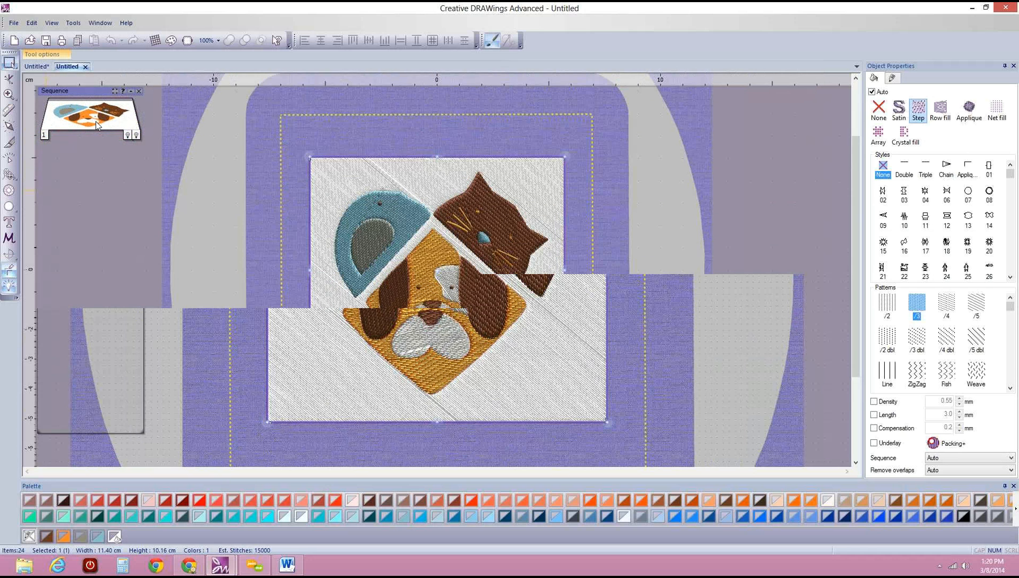
{"action": "left_click", "coordinate": [8, 287]}
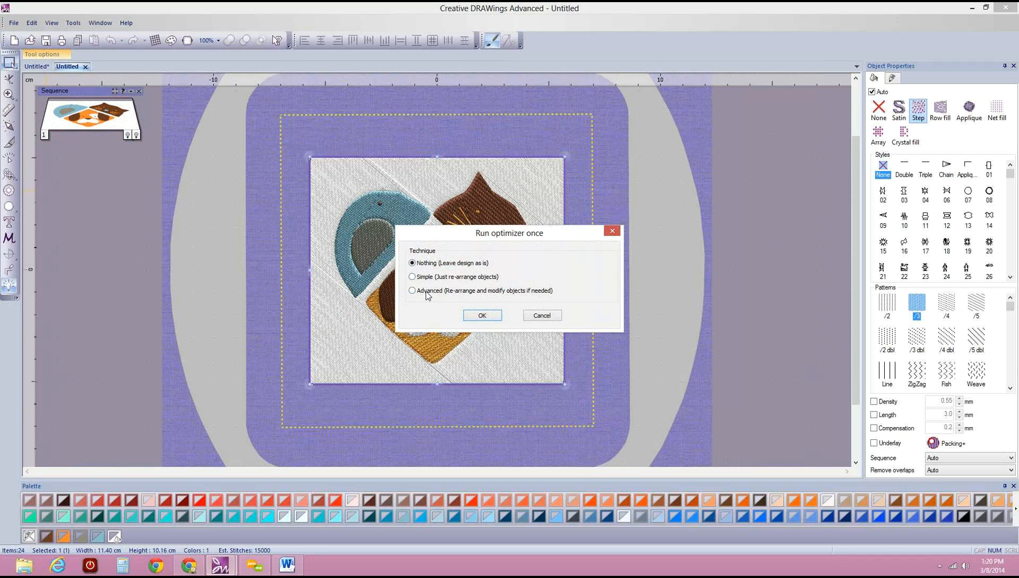
{"action": "left_click", "coordinate": [481, 315]}
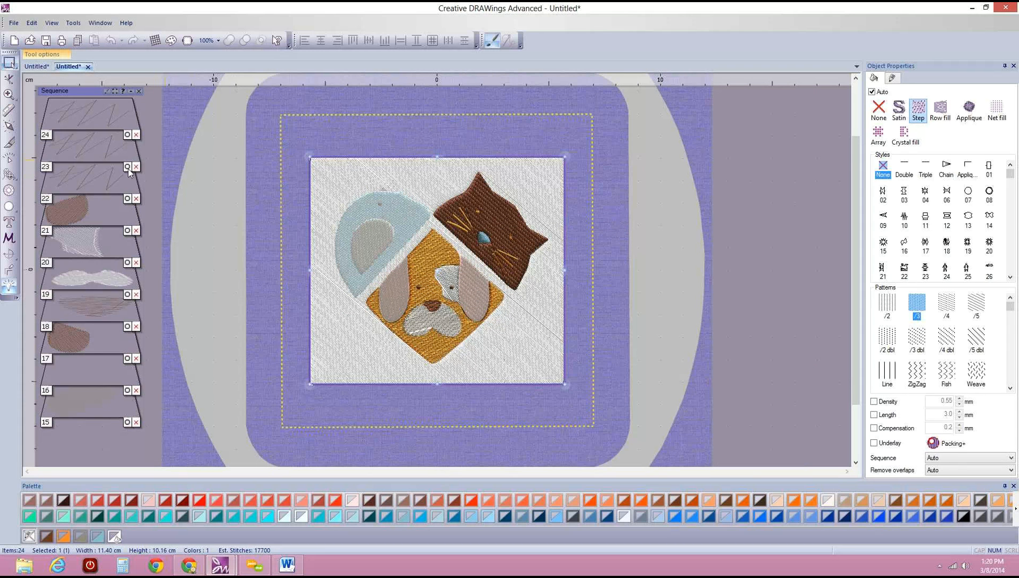
Delete the white background rectangle behind the animals and the tiny stray brown fragment at the base of the bird's crest.
{"action": "scroll", "coordinate": [91, 331], "scroll_direction": "down", "scroll_amount": 5}
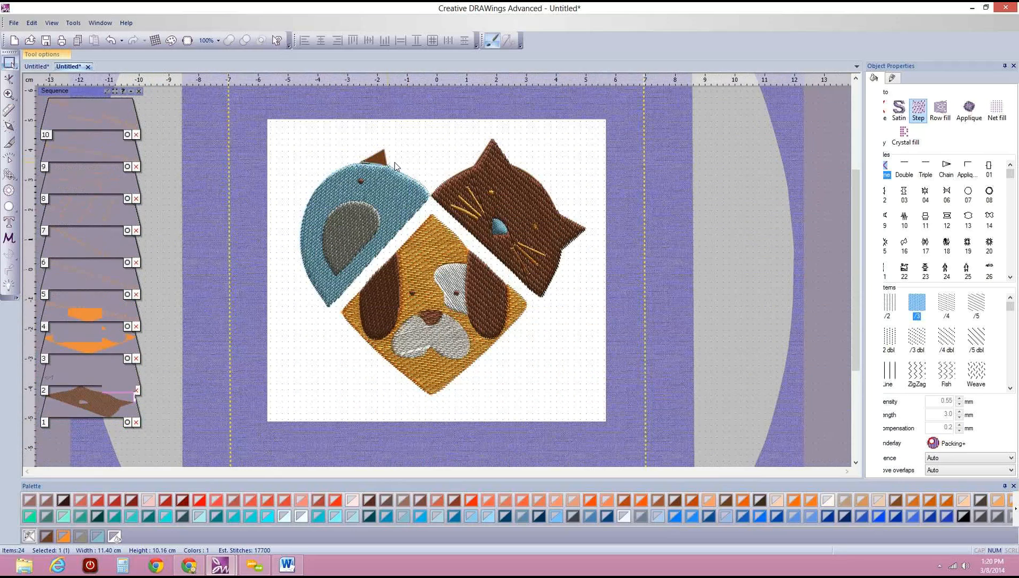
{"action": "key", "text": "Delete"}
{"action": "scroll", "coordinate": [408, 163], "scroll_direction": "up", "scroll_amount": 5}
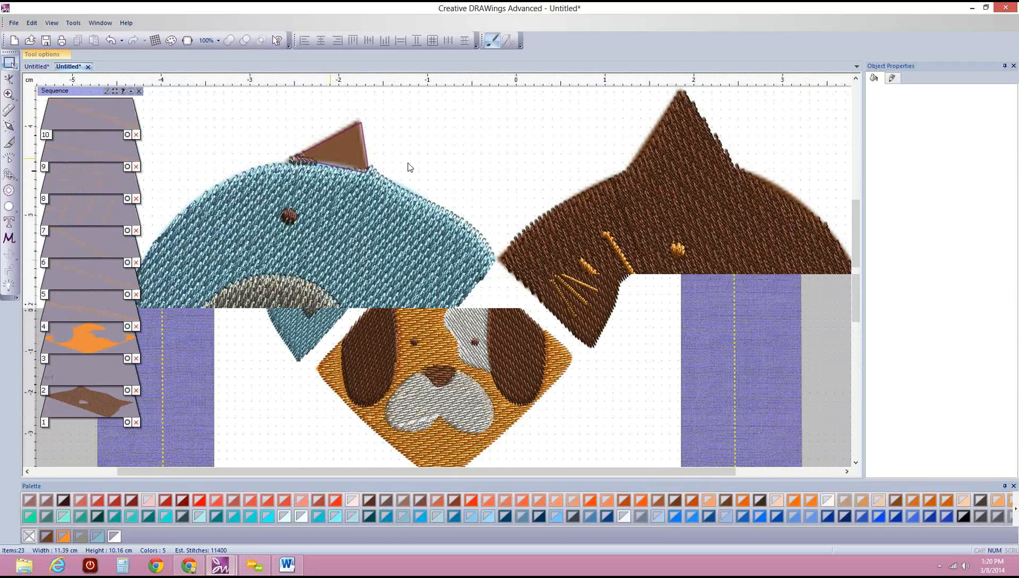
{"action": "left_click", "coordinate": [304, 159]}
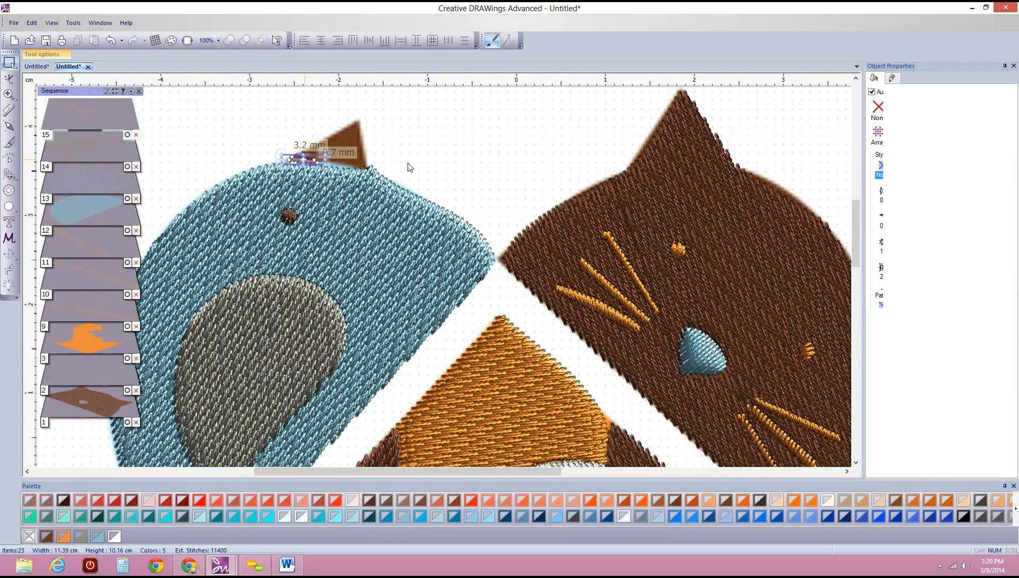
{"action": "scroll", "coordinate": [306, 158], "scroll_direction": "up", "scroll_amount": 2}
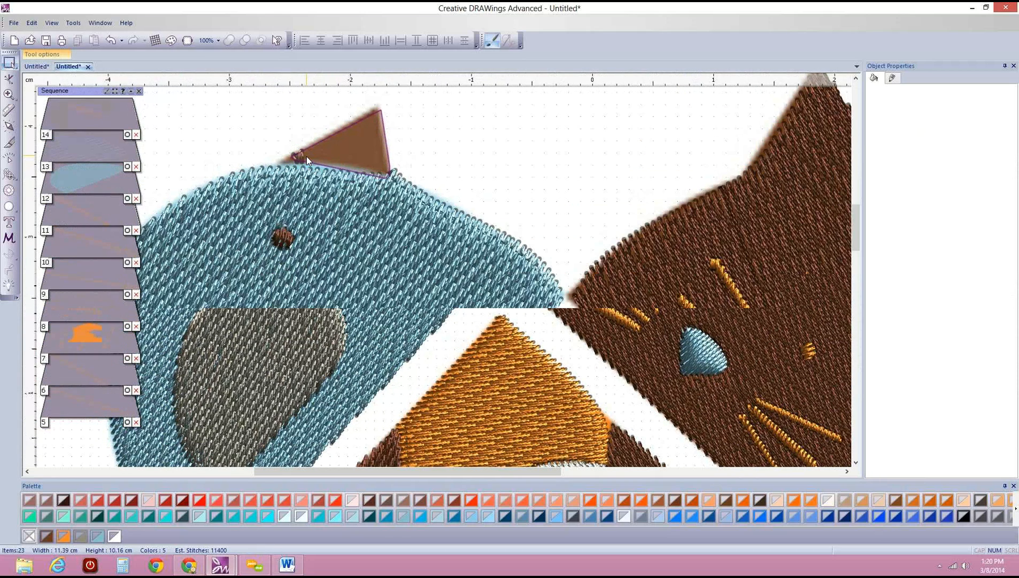
{"action": "scroll", "coordinate": [306, 156], "scroll_direction": "up", "scroll_amount": 1}
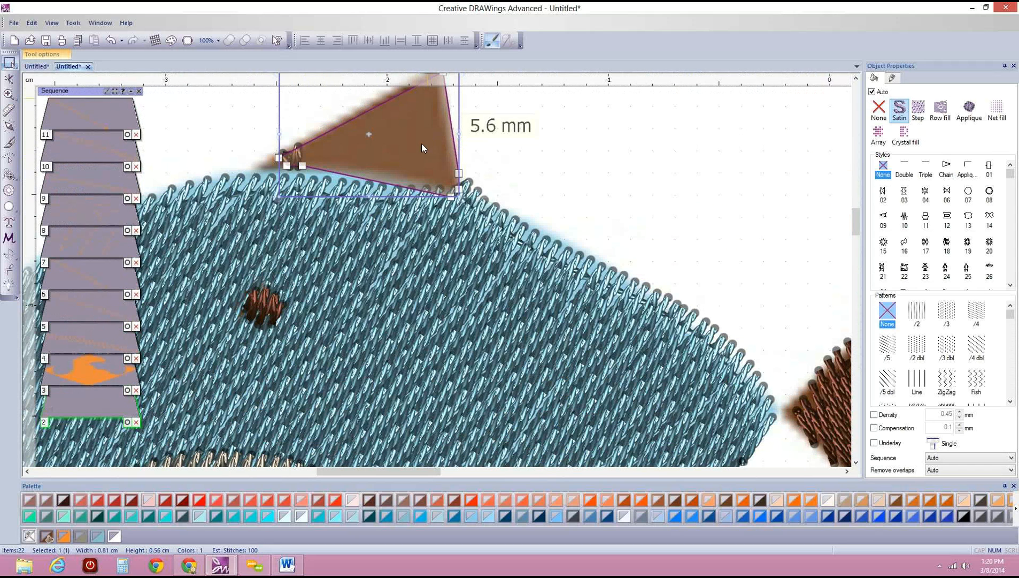
Inspect the bird's crest, the cat and the outline of the dog's orange face for leftover pieces after the background removal.
{"action": "scroll", "coordinate": [379, 198], "scroll_direction": "down", "scroll_amount": 1}
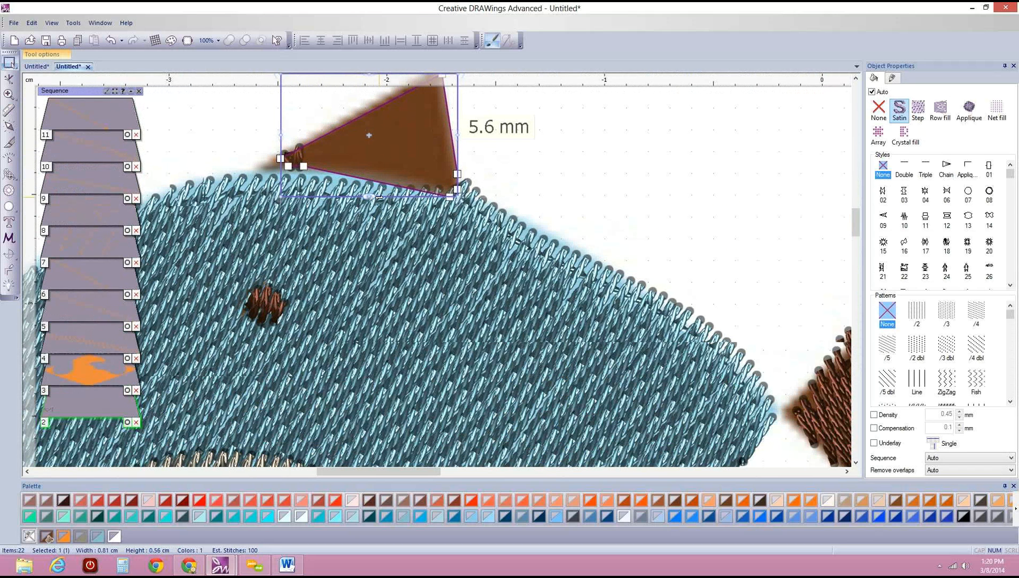
{"action": "scroll", "coordinate": [393, 210], "scroll_direction": "down", "scroll_amount": 2}
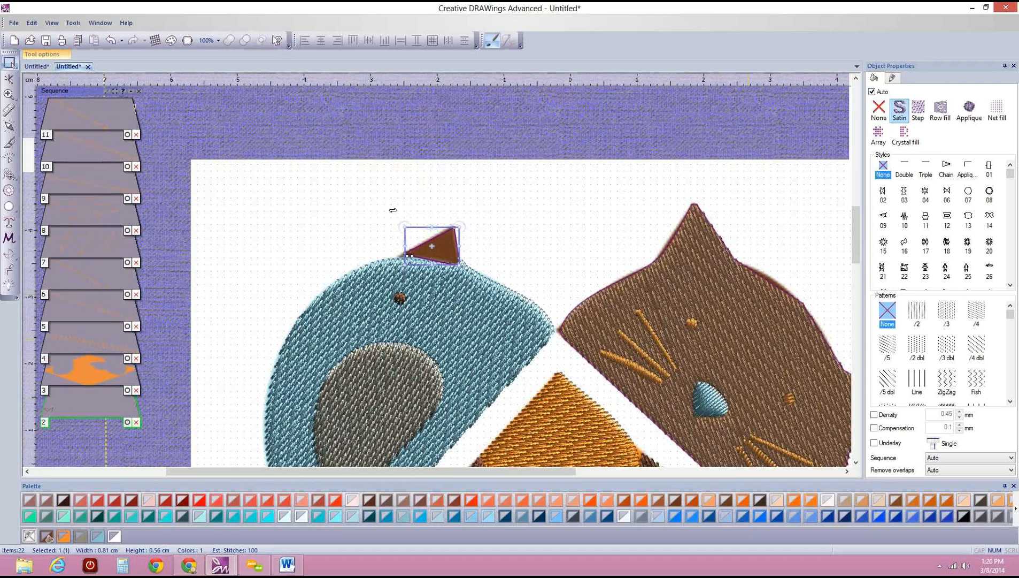
{"action": "scroll", "coordinate": [393, 209], "scroll_direction": "down", "scroll_amount": 3}
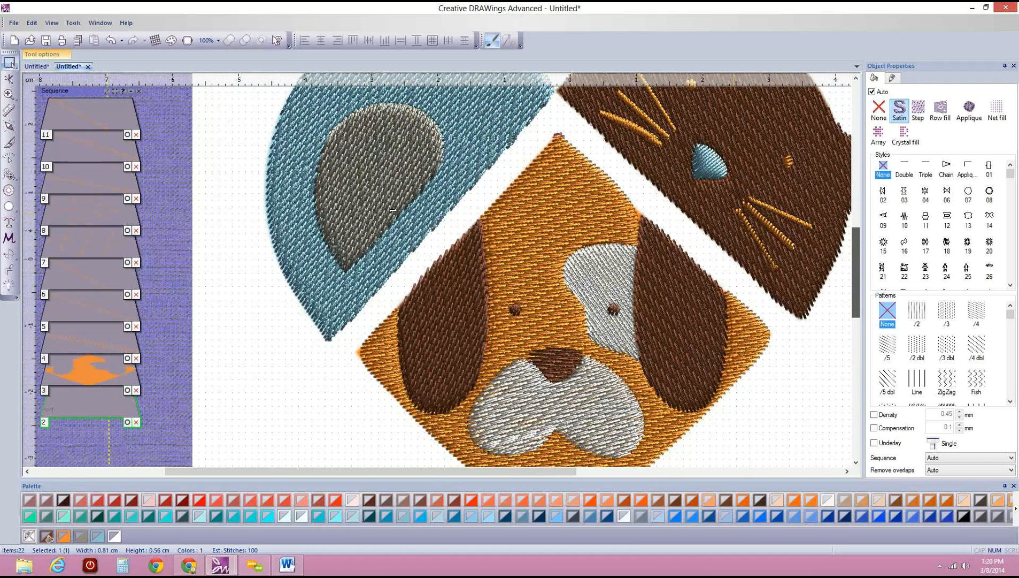
{"action": "left_click", "coordinate": [629, 197]}
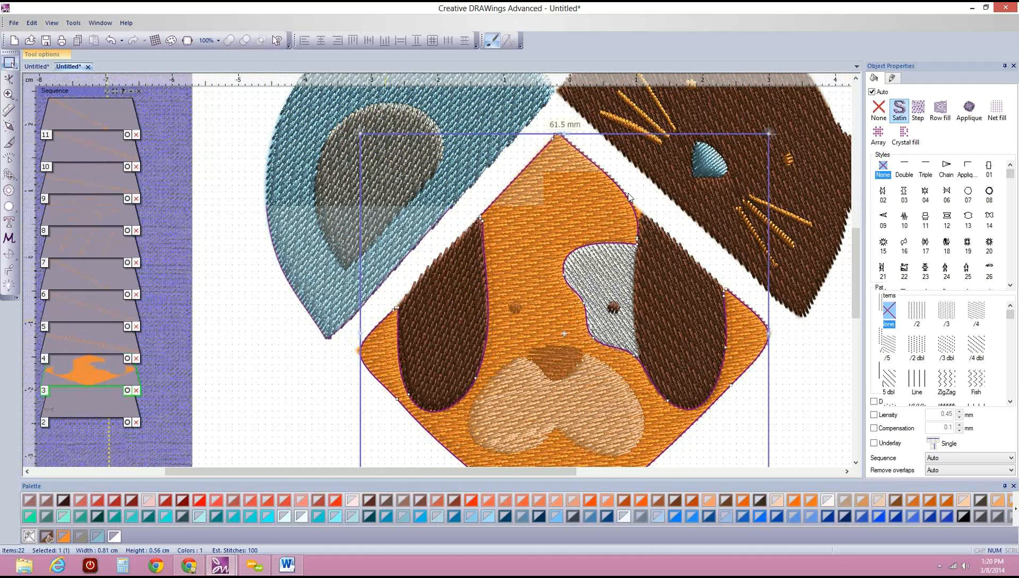
{"action": "scroll", "coordinate": [629, 197], "scroll_direction": "down", "scroll_amount": 1}
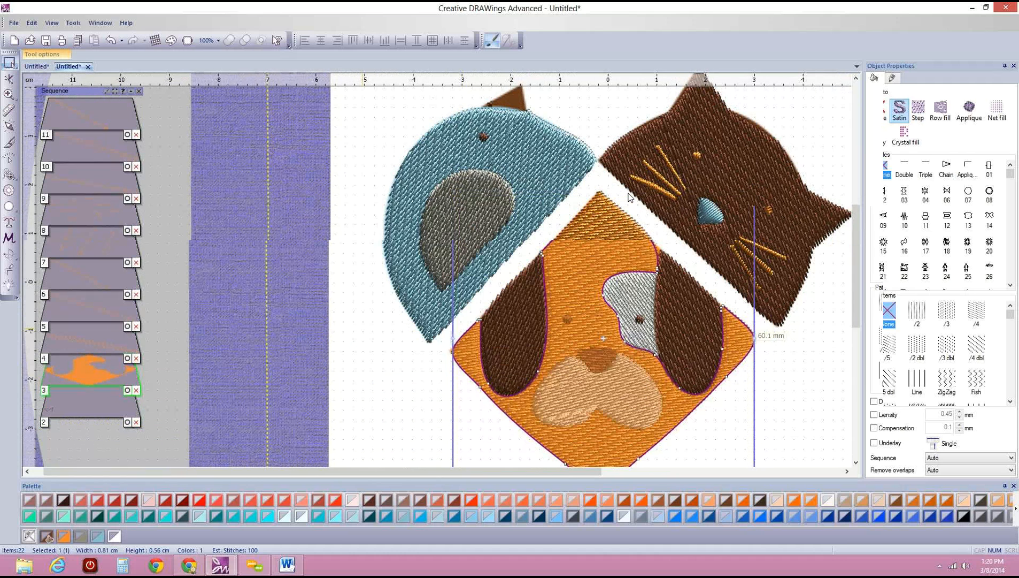
{"action": "left_click", "coordinate": [363, 302]}
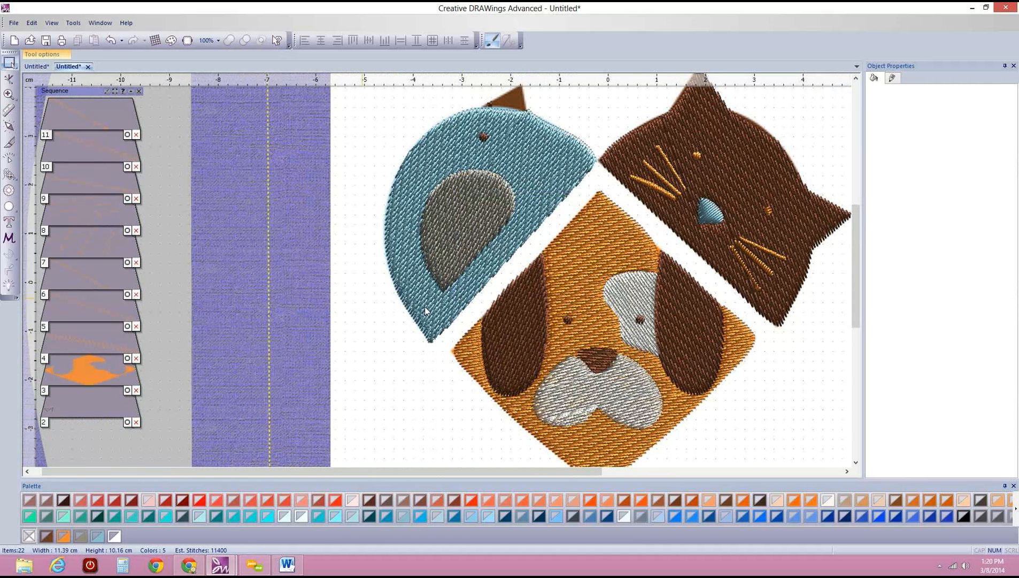
{"action": "scroll", "coordinate": [678, 452], "scroll_direction": "down", "scroll_amount": 1}
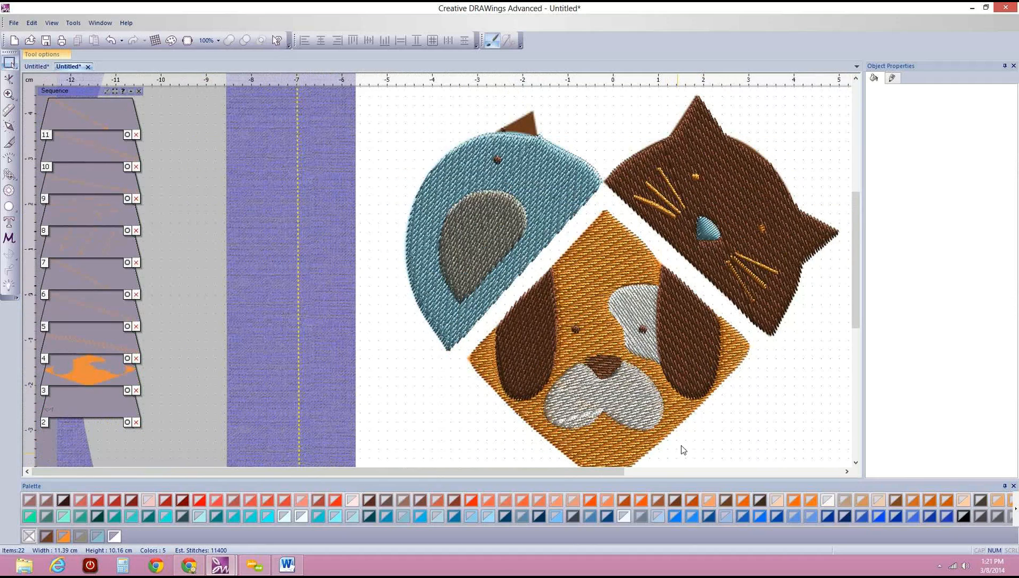
Apply the wool1 pattern to the Step fill of the cat's brown head.
{"action": "scroll", "coordinate": [682, 445], "scroll_direction": "down", "scroll_amount": 2}
{"action": "left_click", "coordinate": [767, 187]}
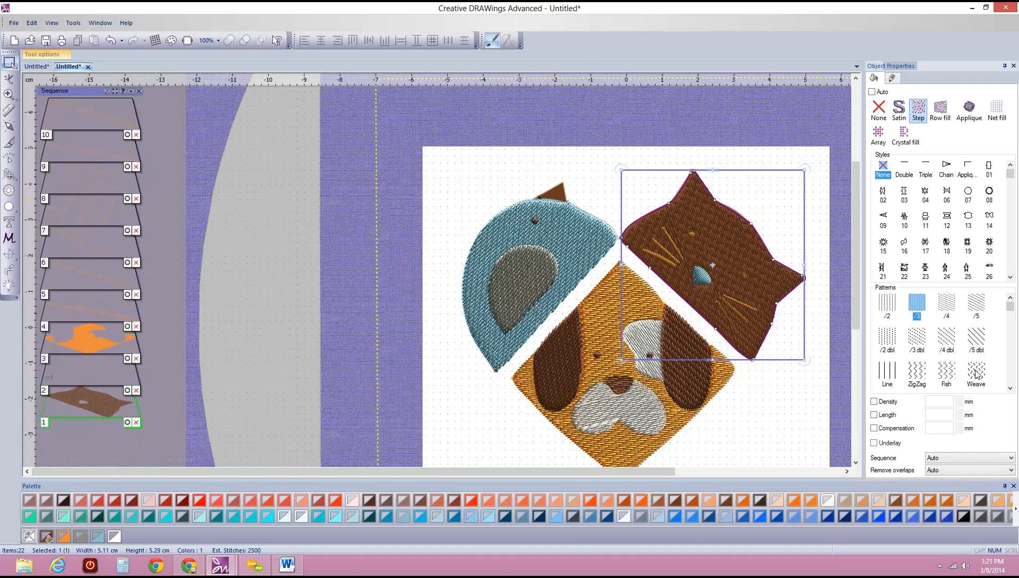
{"action": "left_click", "coordinate": [976, 374]}
{"action": "left_click_drag", "start_coordinate": [1011, 309], "coordinate": [1010, 314]}
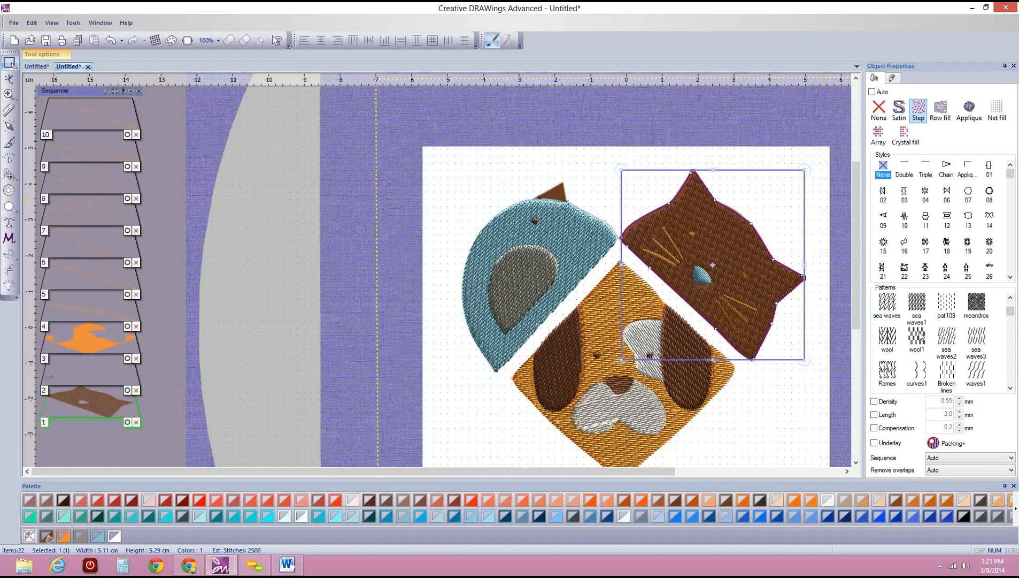
{"action": "left_click", "coordinate": [916, 336]}
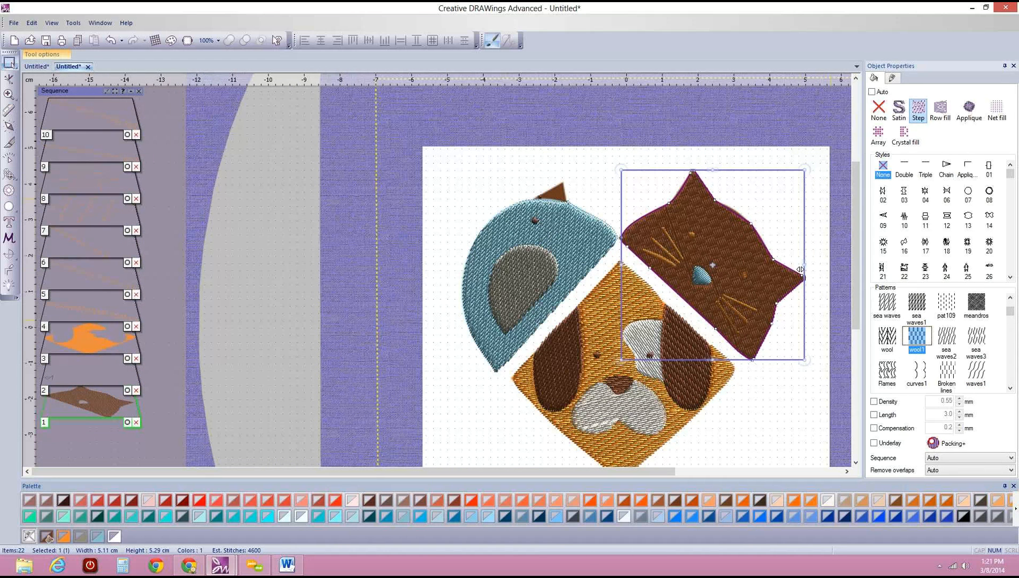
Enlarge the cat's upper orange eye to about 3.5 mm wide and high, keeping it centered in place.
{"action": "left_click", "coordinate": [690, 234]}
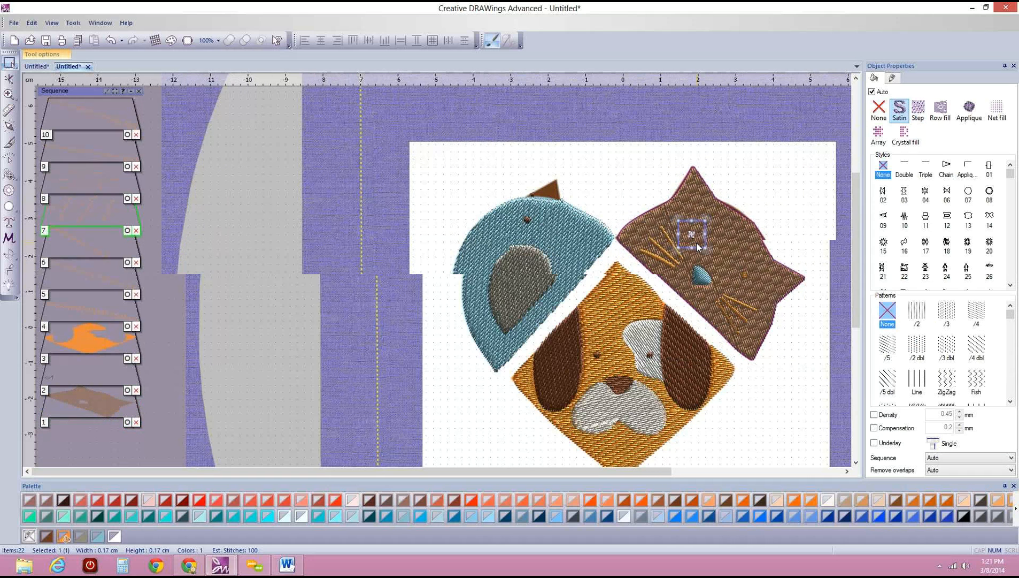
{"action": "scroll", "coordinate": [695, 244], "scroll_direction": "up", "scroll_amount": 2}
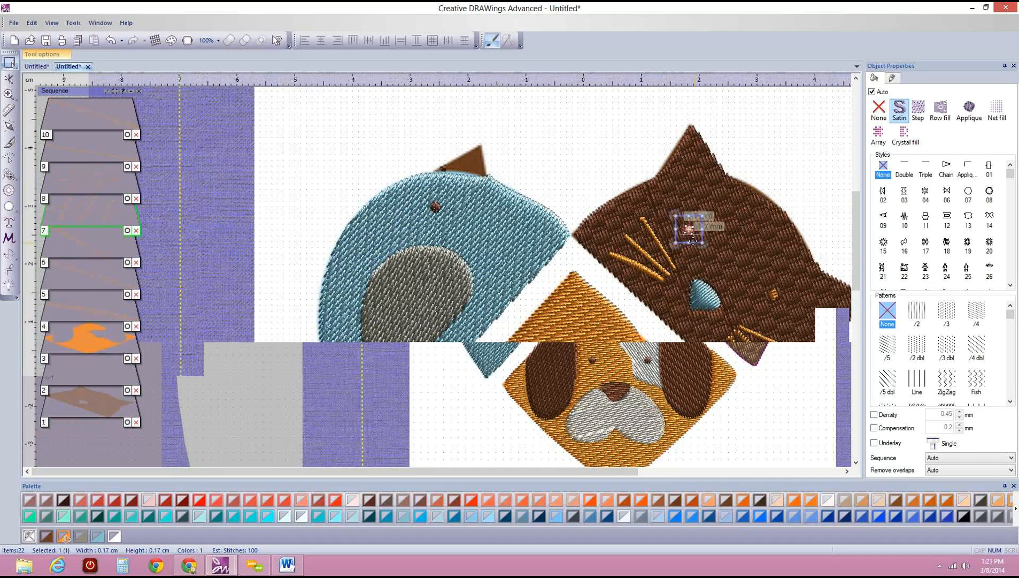
{"action": "scroll", "coordinate": [693, 241], "scroll_direction": "up", "scroll_amount": 3}
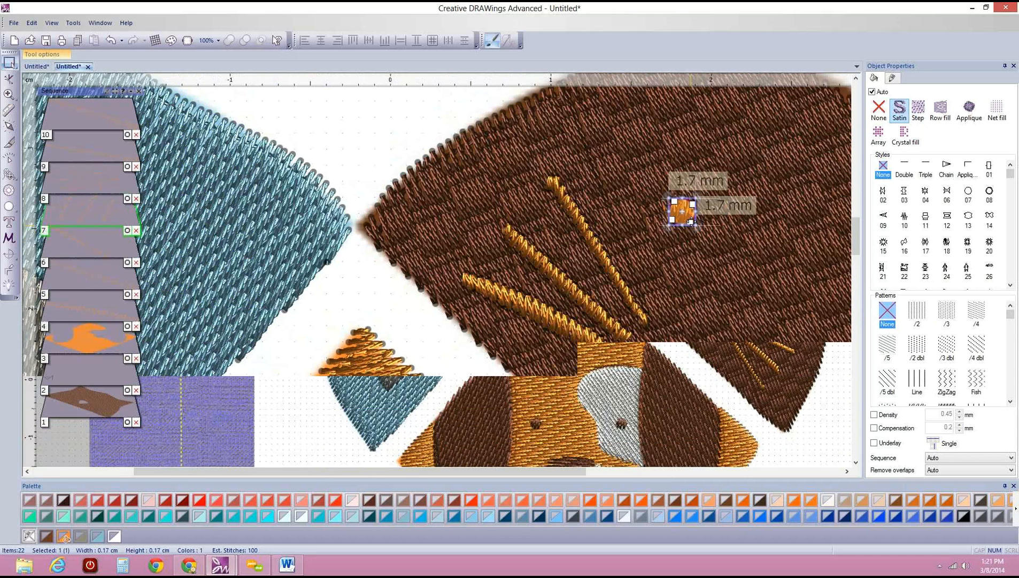
{"action": "left_click_drag", "start_coordinate": [691, 221], "coordinate": [699, 236]}
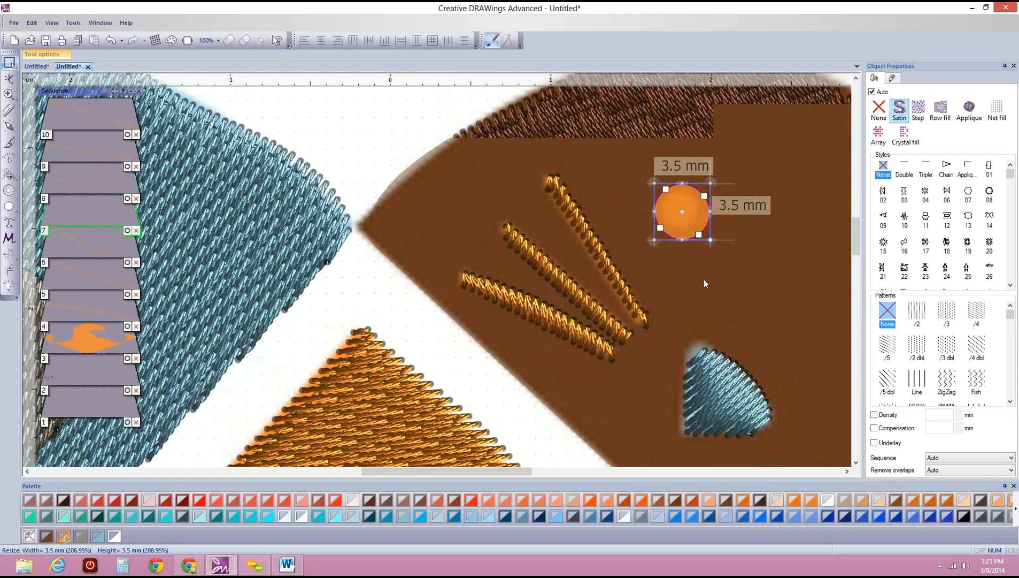
{"action": "scroll", "coordinate": [703, 278], "scroll_direction": "down", "scroll_amount": 2}
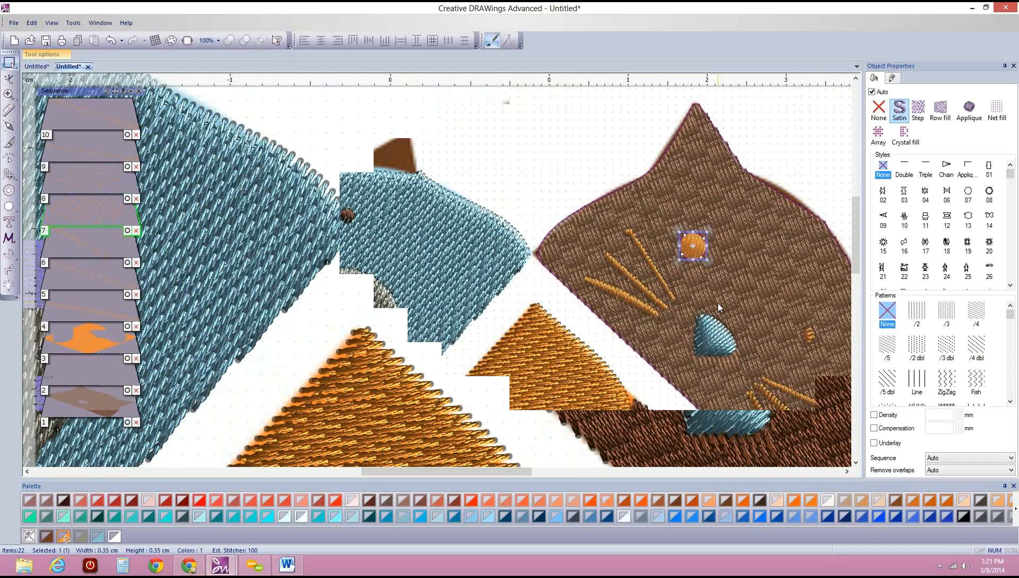
{"action": "scroll", "coordinate": [719, 303], "scroll_direction": "down", "scroll_amount": 3}
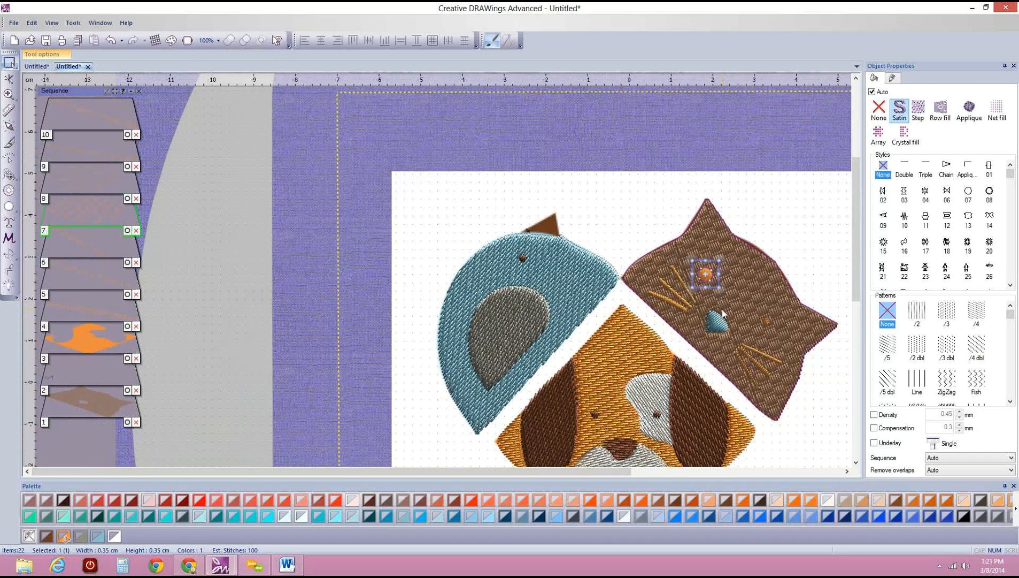
{"action": "scroll", "coordinate": [722, 314], "scroll_direction": "up", "scroll_amount": 1}
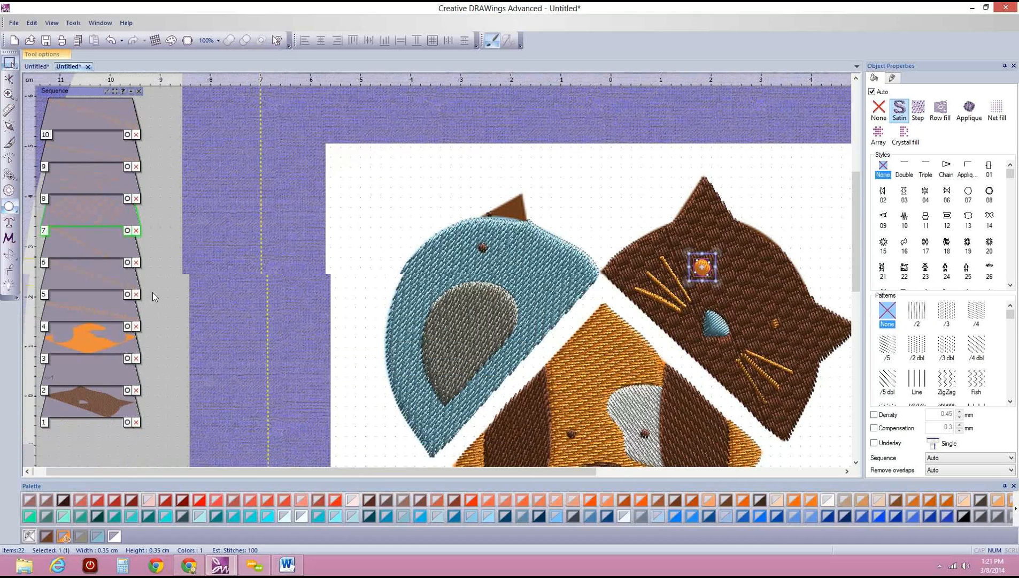
{"action": "scroll", "coordinate": [151, 292], "scroll_direction": "down", "scroll_amount": 1}
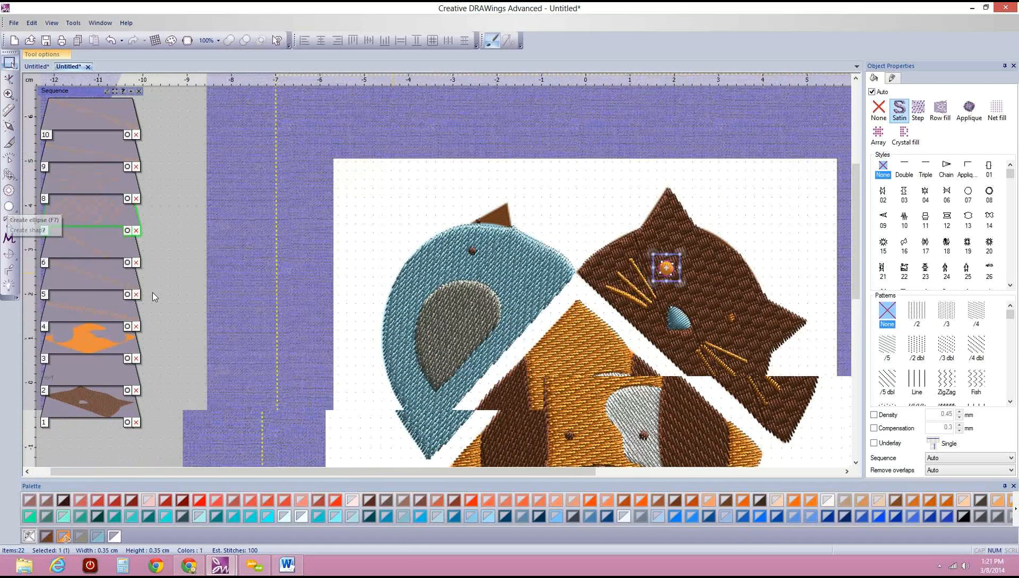
{"action": "scroll", "coordinate": [395, 273], "scroll_direction": "down", "scroll_amount": 3}
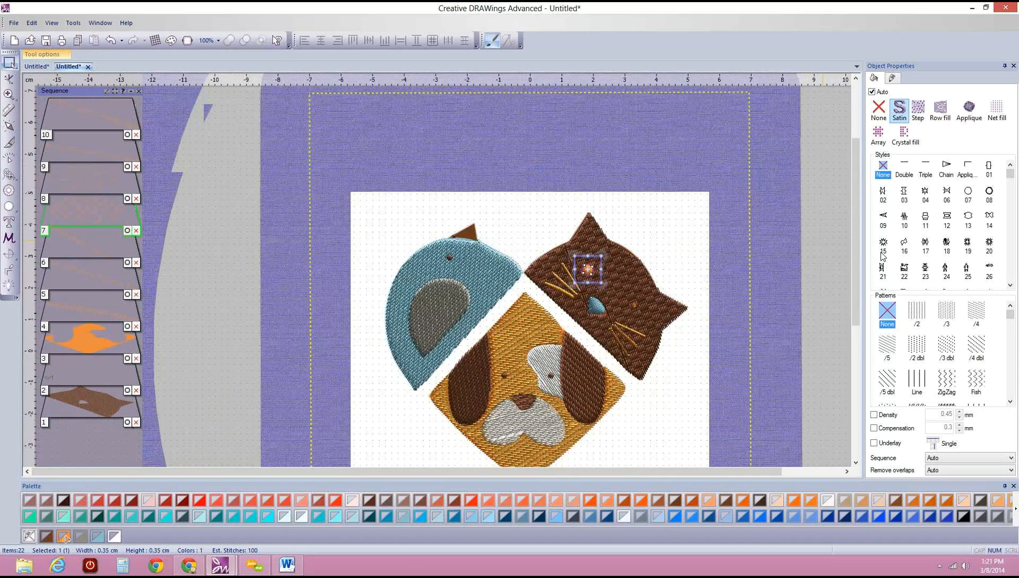
{"action": "left_click_drag", "start_coordinate": [856, 259], "coordinate": [857, 278]}
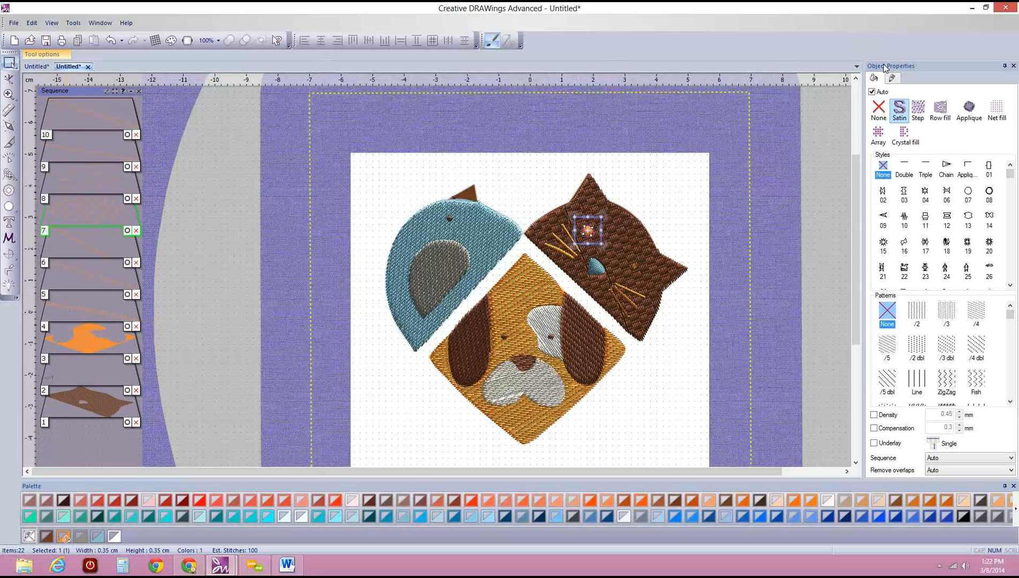
Set both the Object Properties and the thread Palette panes to auto-hide to enlarge the work area.
{"action": "left_click", "coordinate": [1005, 66]}
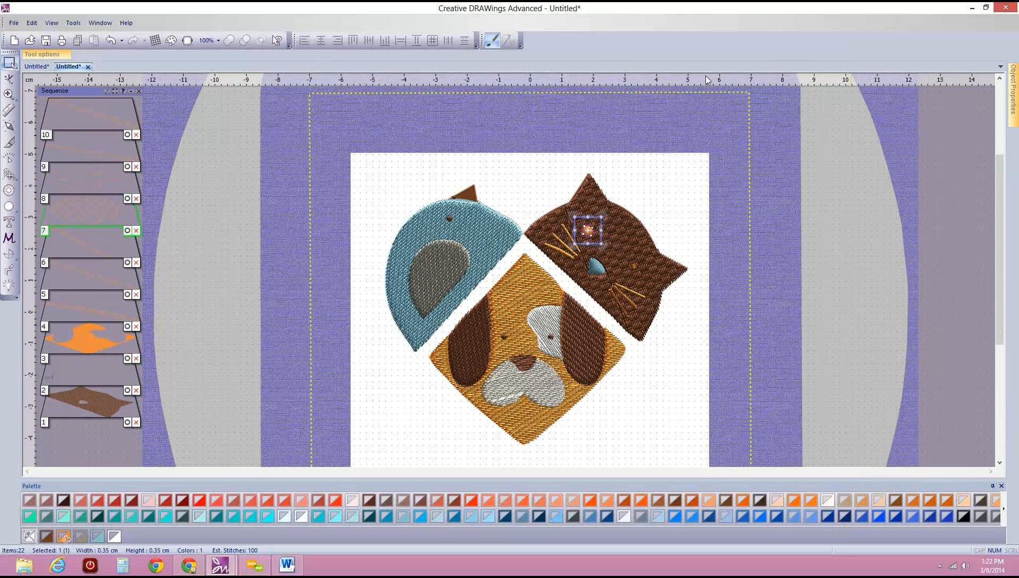
{"action": "mouse_move", "coordinate": [1014, 85]}
{"action": "mouse_move", "coordinate": [42, 57]}
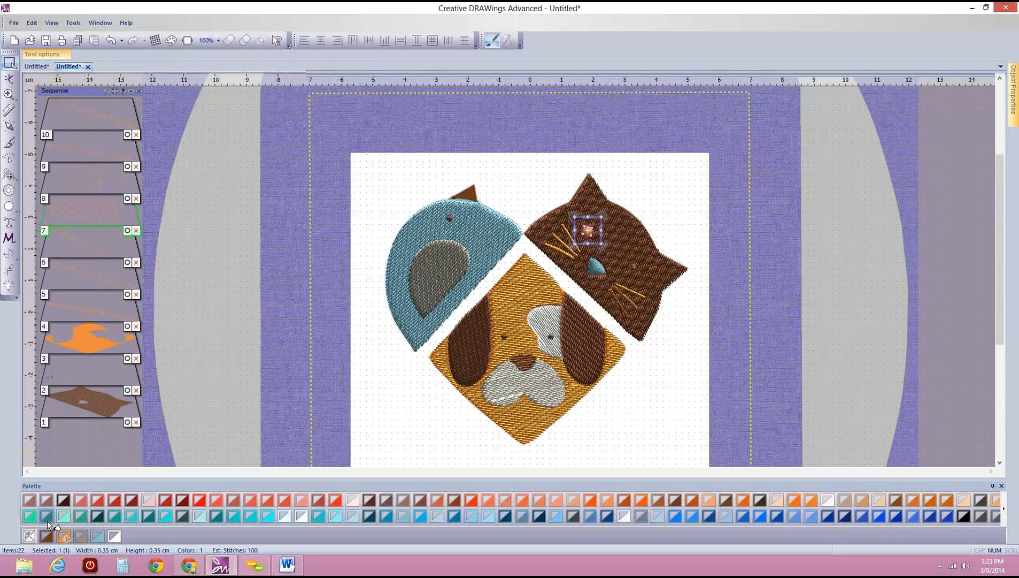
{"action": "left_click", "coordinate": [993, 486]}
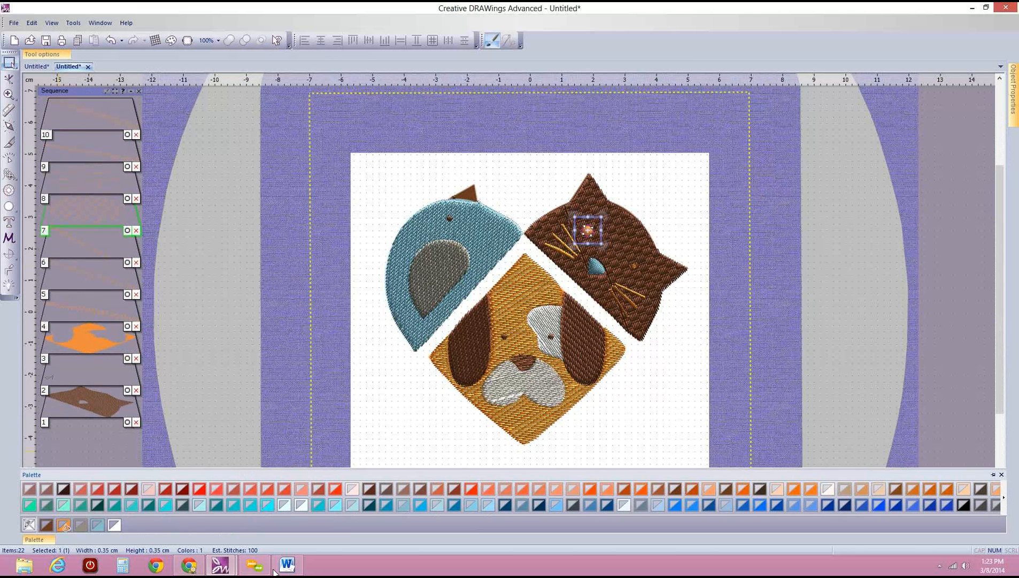
{"action": "mouse_move", "coordinate": [38, 542]}
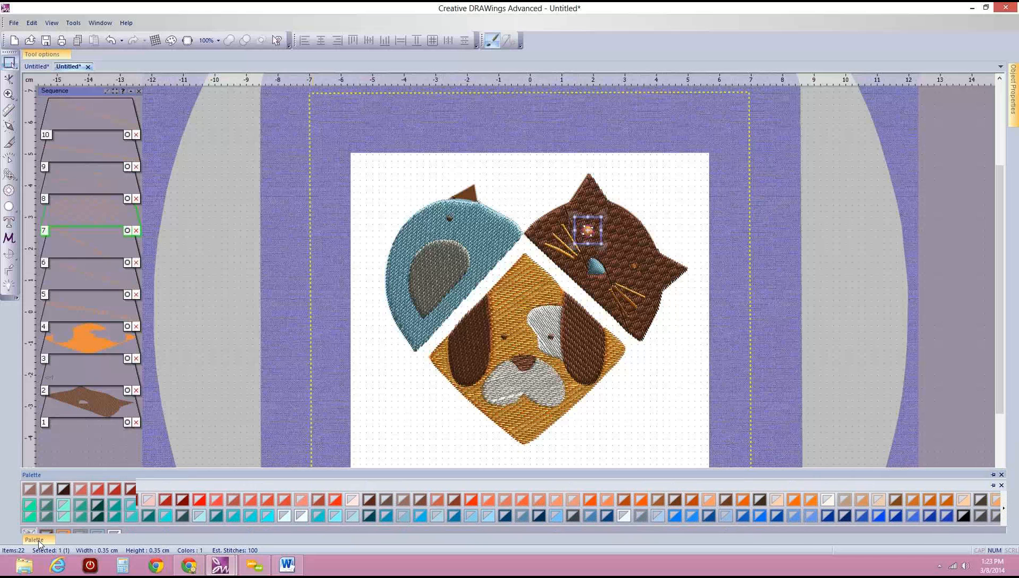
Select the bird's blue body and add a Red outline to it.
{"action": "left_click", "coordinate": [442, 273]}
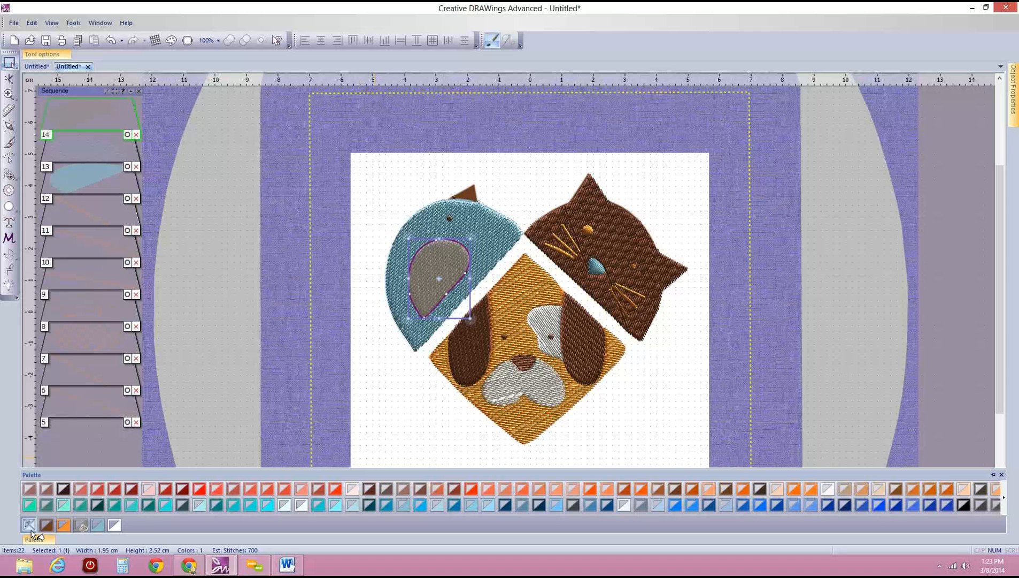
{"action": "left_click", "coordinate": [489, 223]}
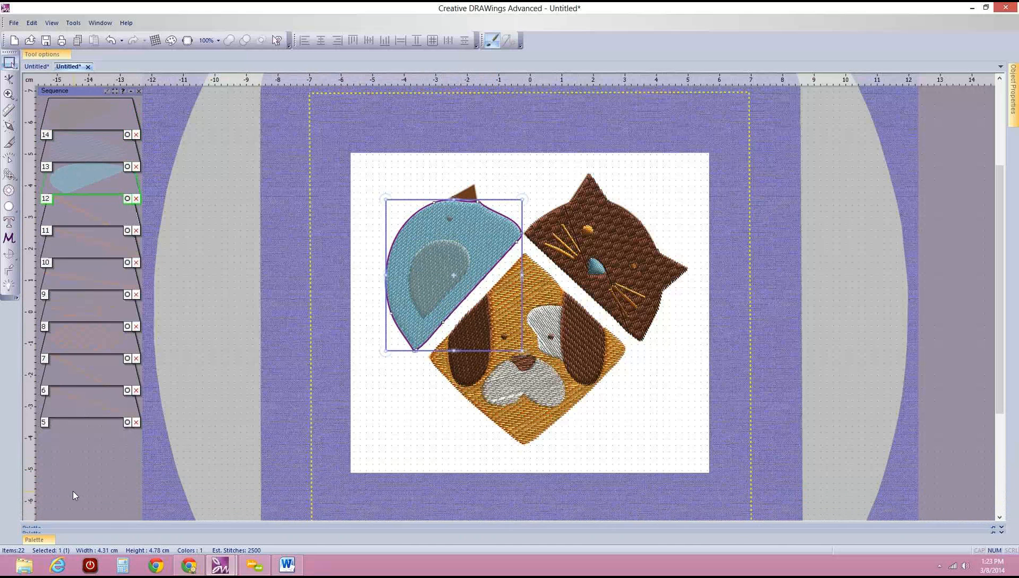
{"action": "mouse_move", "coordinate": [32, 540]}
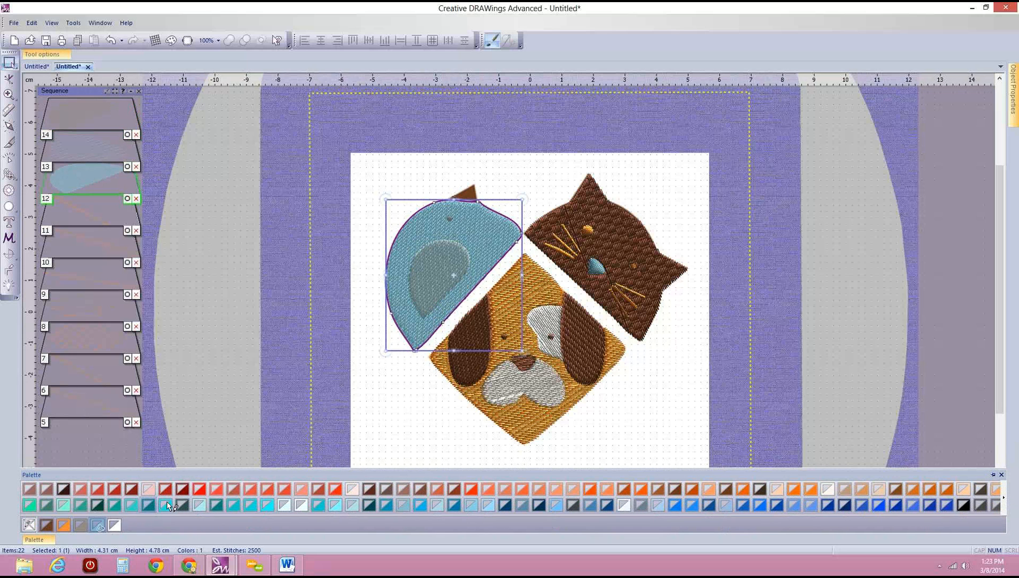
{"action": "right_click", "coordinate": [201, 487]}
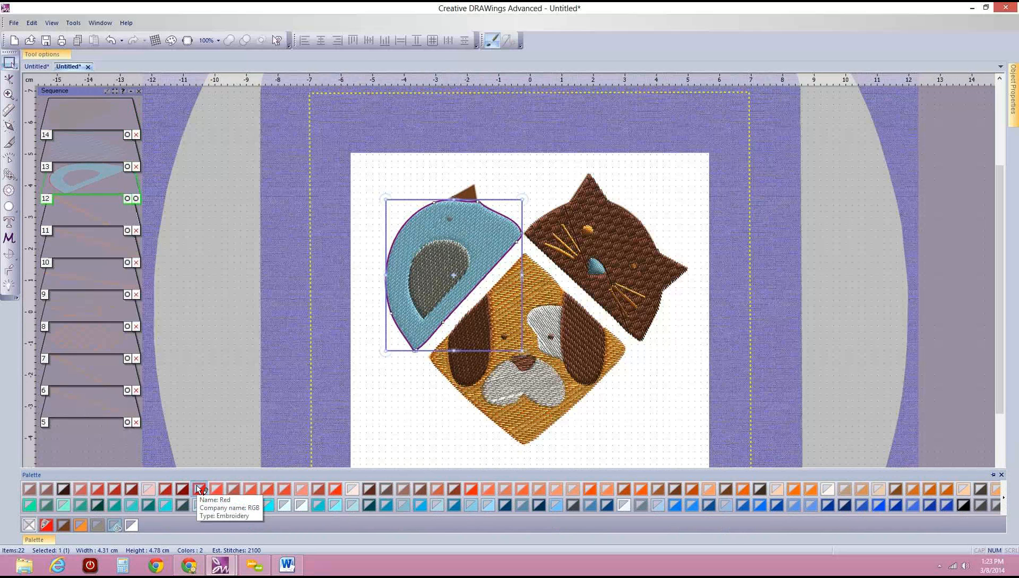
{"action": "left_click", "coordinate": [360, 404]}
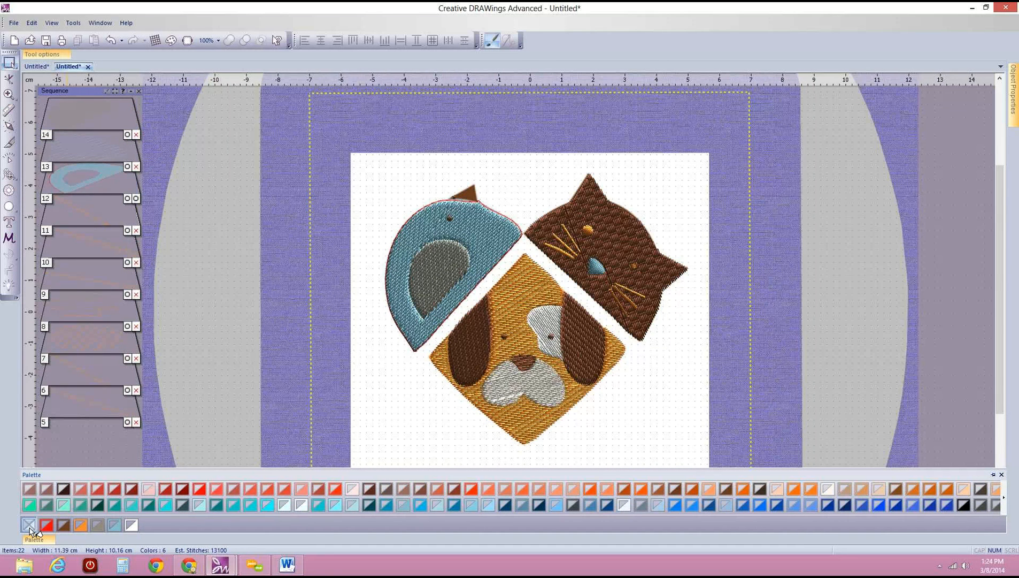
Remove the red outline from the bird's blue body, leaving only its fill.
{"action": "left_click", "coordinate": [472, 228]}
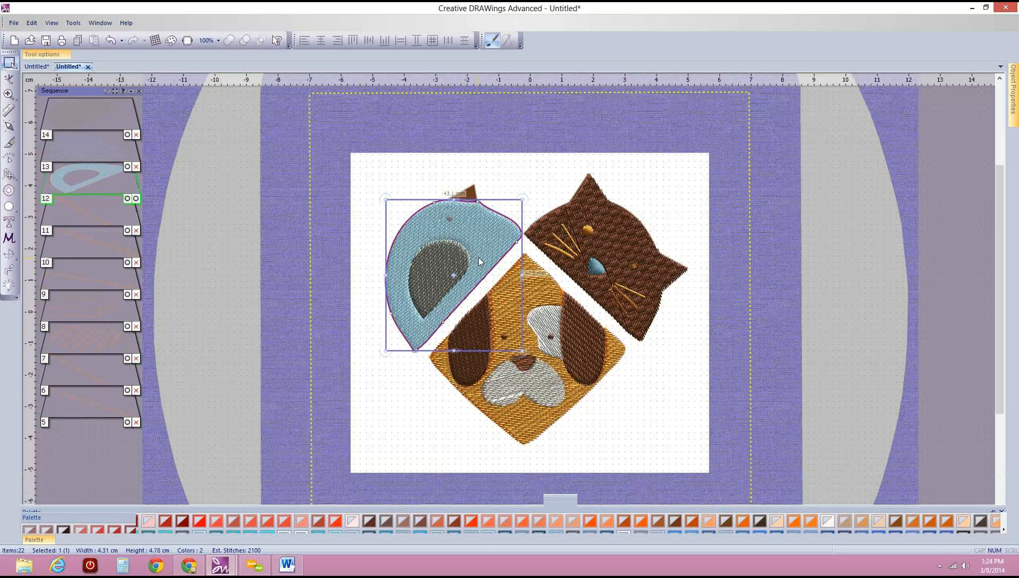
{"action": "mouse_move", "coordinate": [34, 539]}
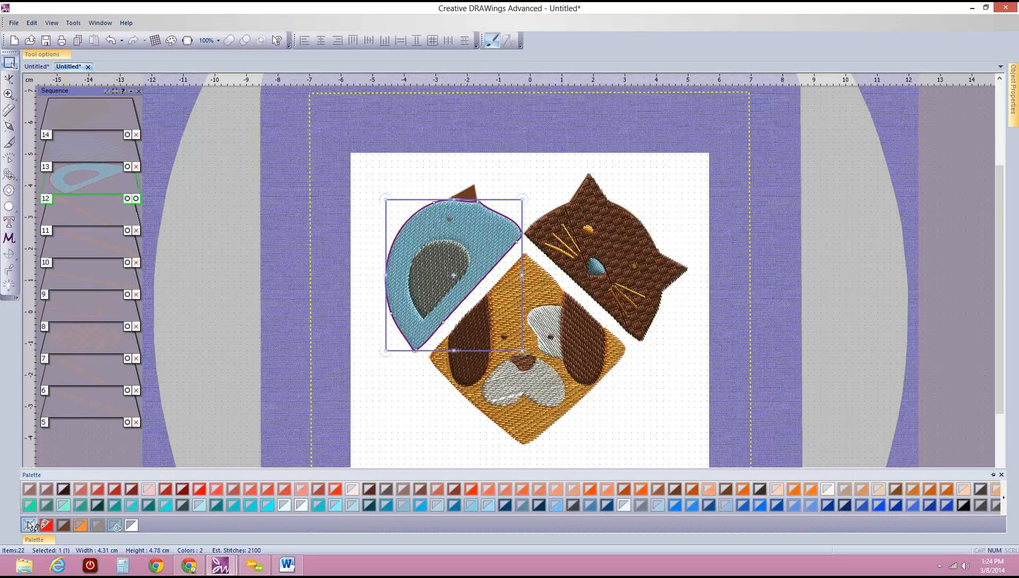
{"action": "left_click", "coordinate": [29, 524]}
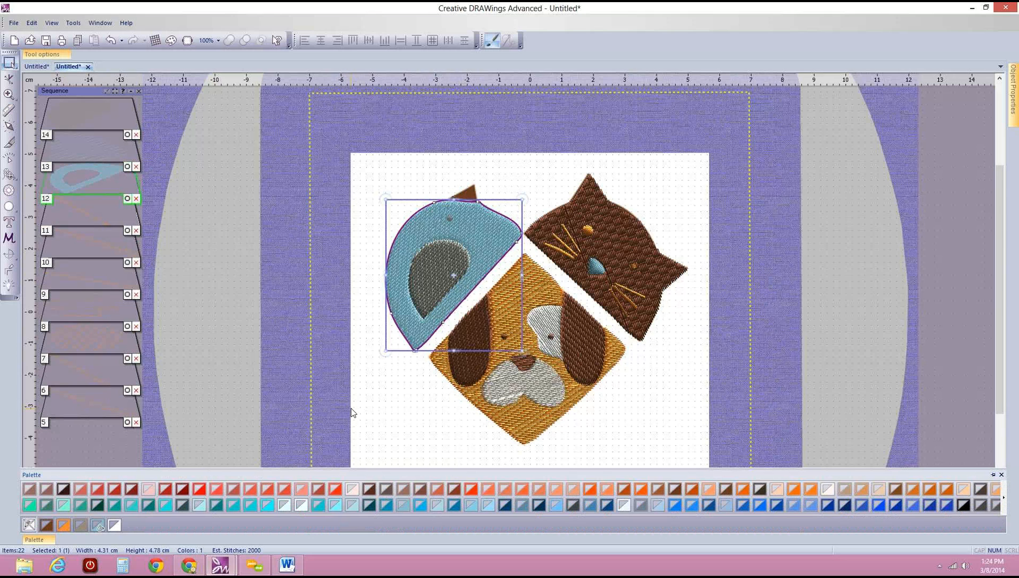
Recolor the fill of the bird's body to crimson red and give it a bright green outline.
{"action": "left_click", "coordinate": [1004, 500]}
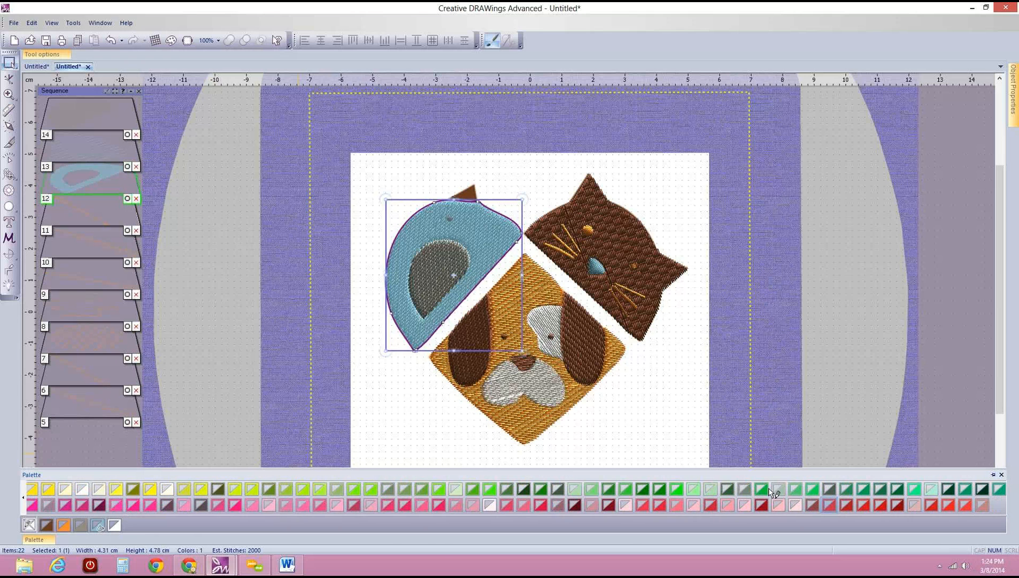
{"action": "left_click", "coordinate": [541, 505]}
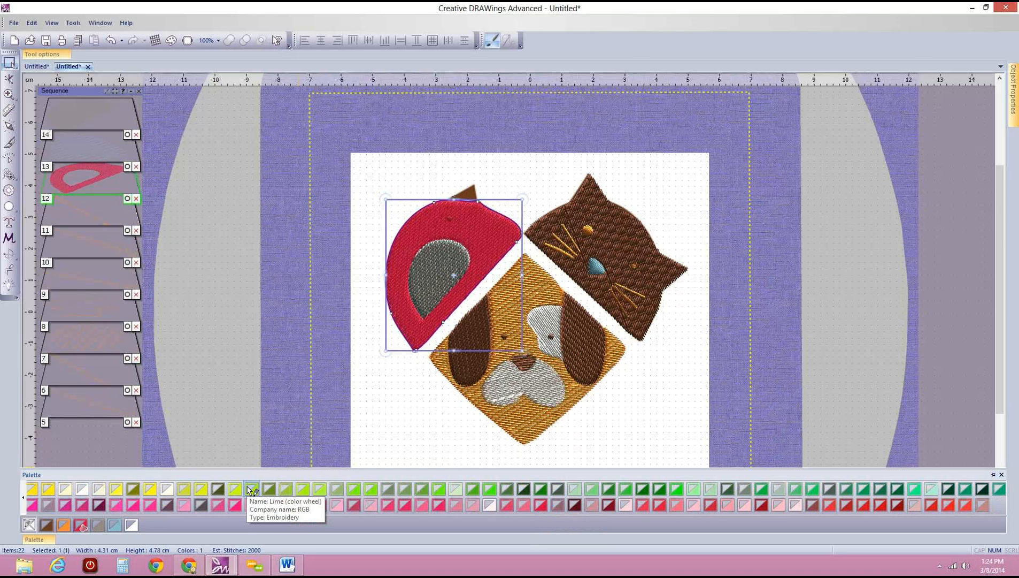
{"action": "right_click", "coordinate": [438, 487]}
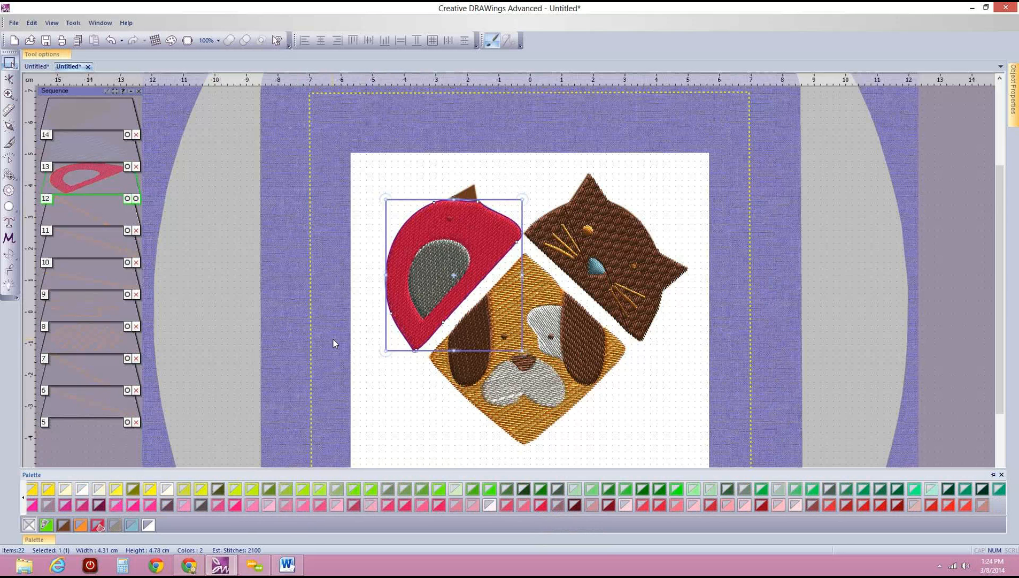
{"action": "left_click", "coordinate": [334, 340]}
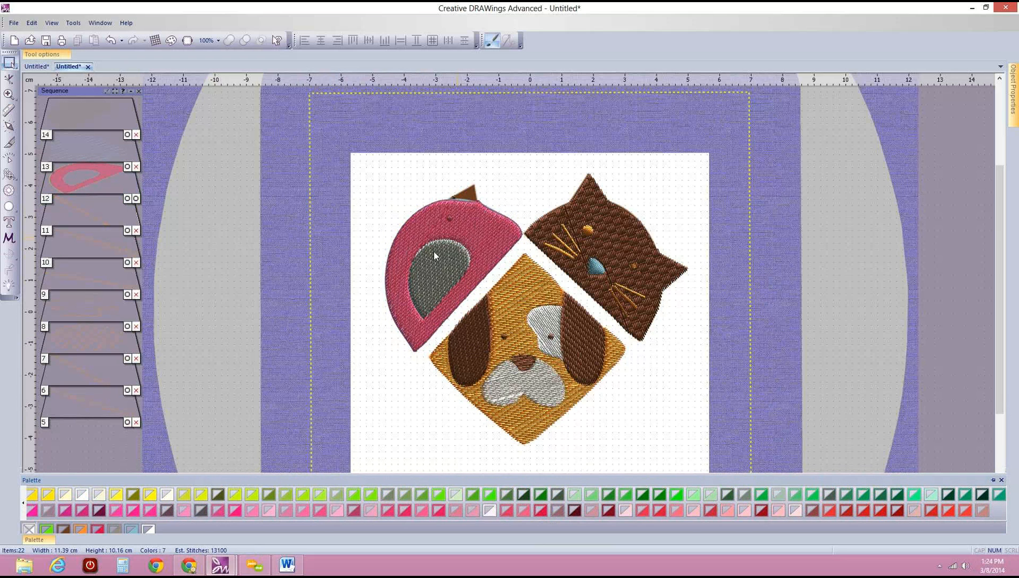
Remove the green outline from the bird's body and deselect it.
{"action": "left_click", "coordinate": [488, 235]}
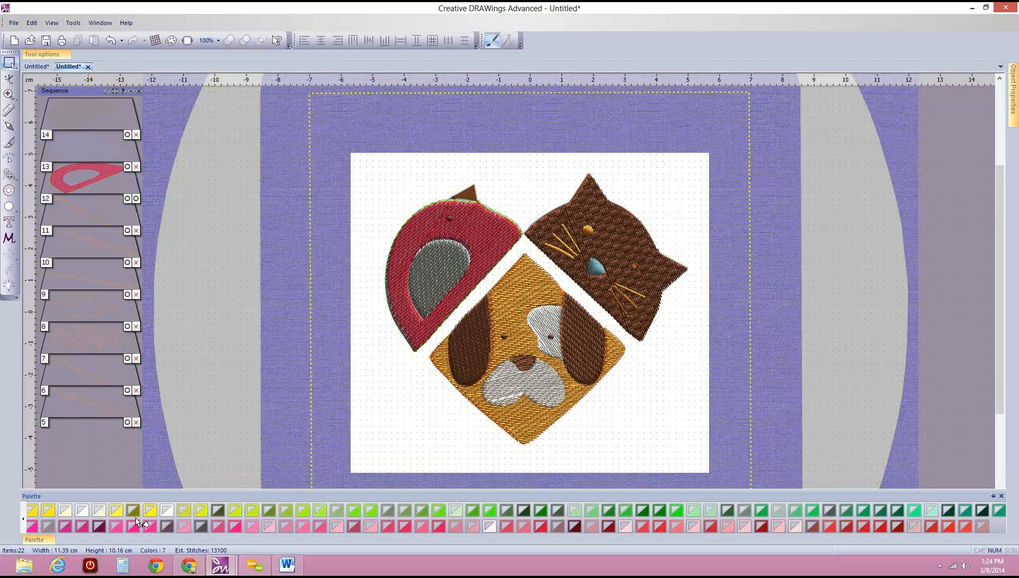
{"action": "left_click", "coordinate": [433, 231]}
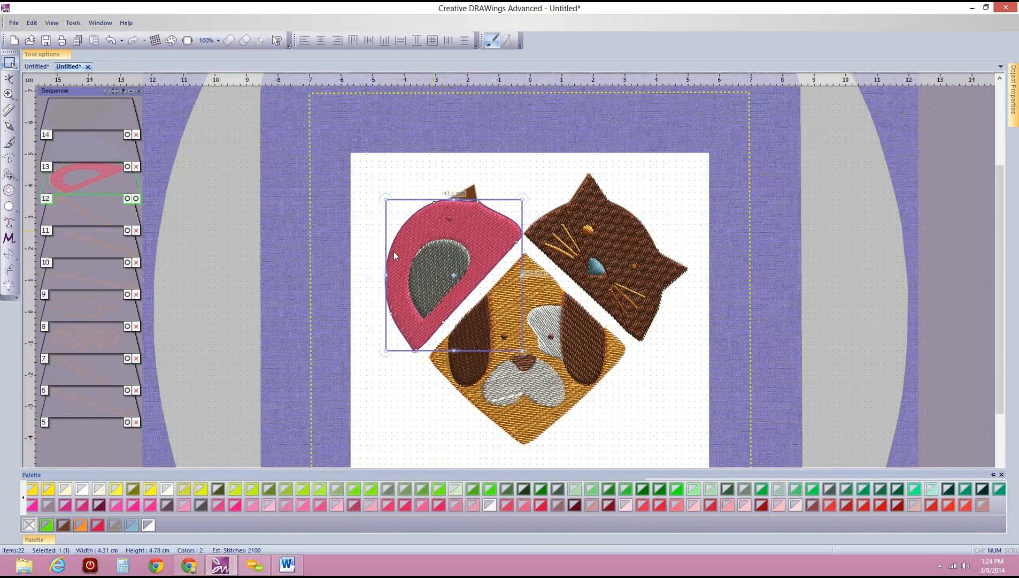
{"action": "left_click", "coordinate": [29, 525]}
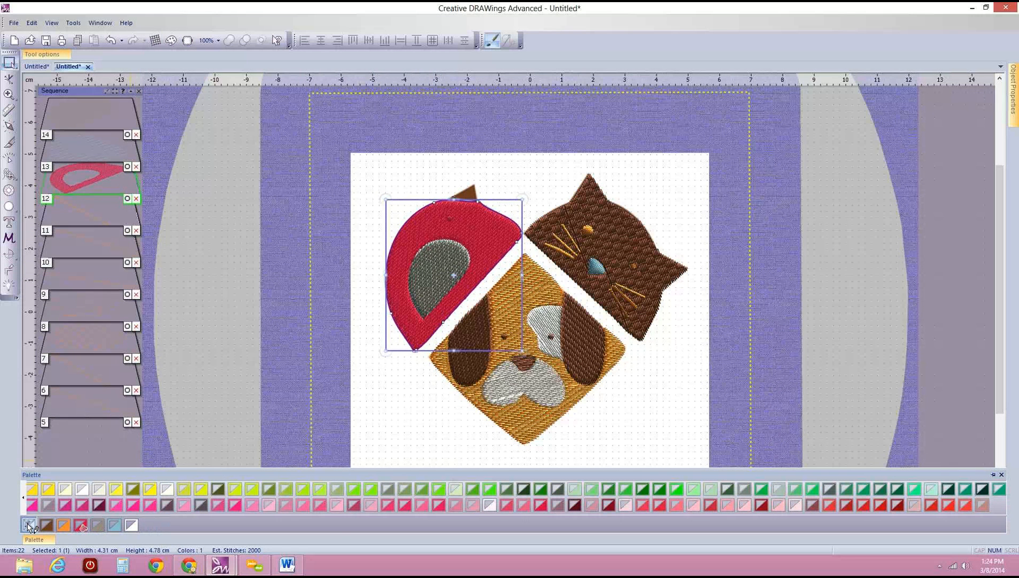
{"action": "left_click", "coordinate": [204, 352]}
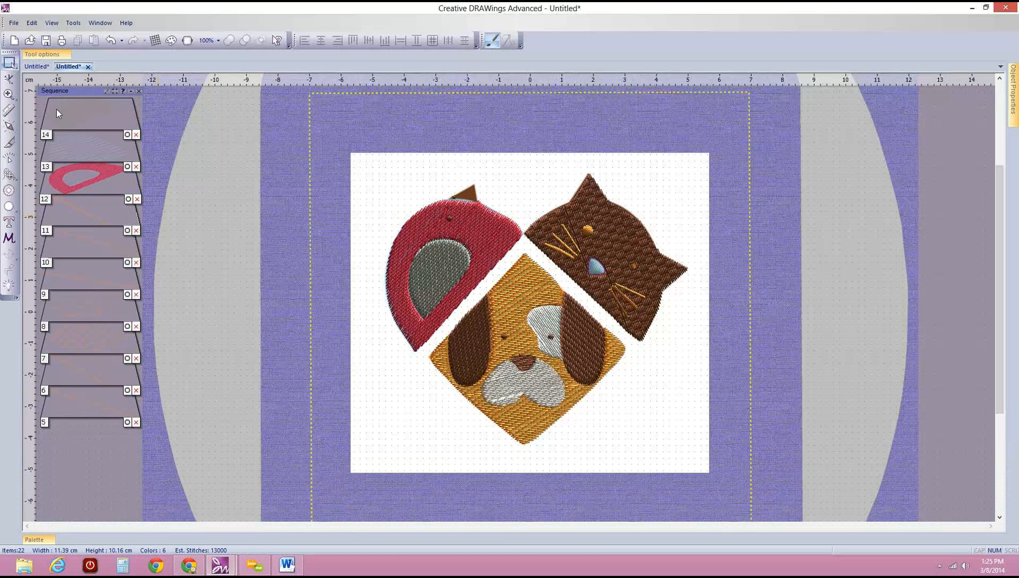
Close the animal design and start a new one on blue Denim 4 fabric.
{"action": "left_click", "coordinate": [88, 66]}
{"action": "left_click", "coordinate": [519, 307]}
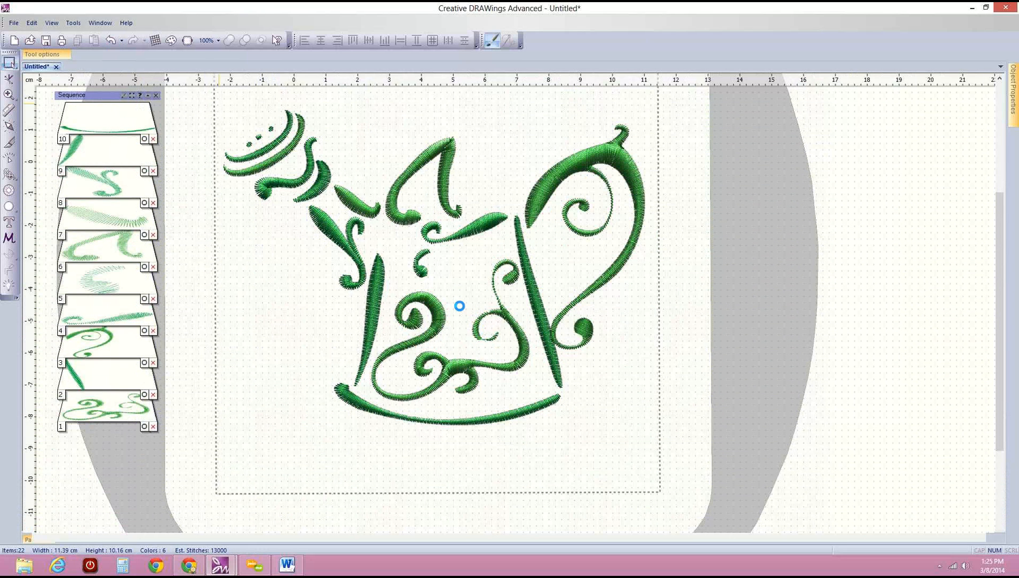
{"action": "left_click", "coordinate": [15, 40]}
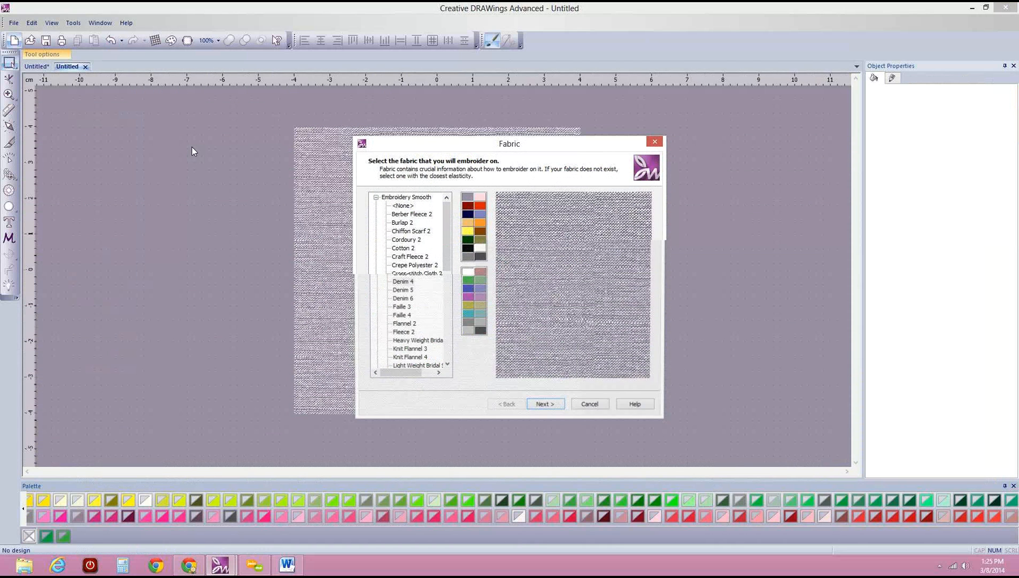
{"action": "left_click", "coordinate": [468, 289]}
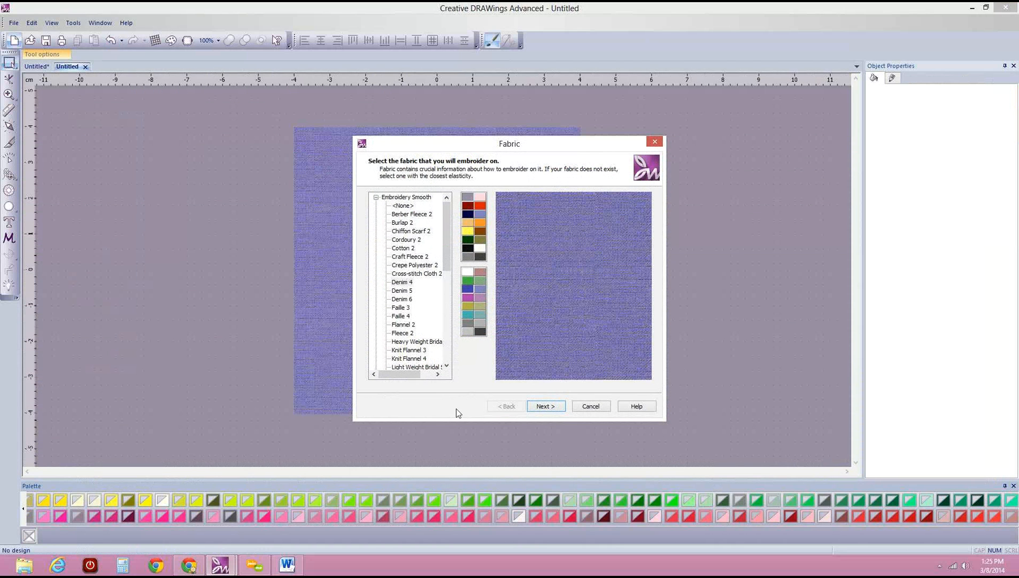
{"action": "left_click", "coordinate": [546, 406]}
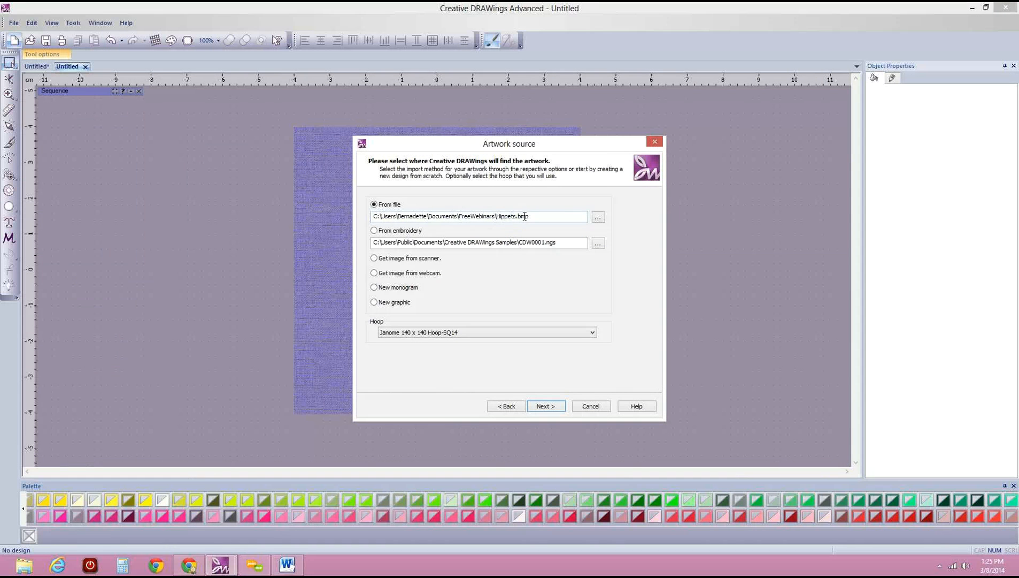
Use Hippets.bmp from the FreeWebinars folder as the artwork source and open it as a backdrop.
{"action": "left_click", "coordinate": [598, 217]}
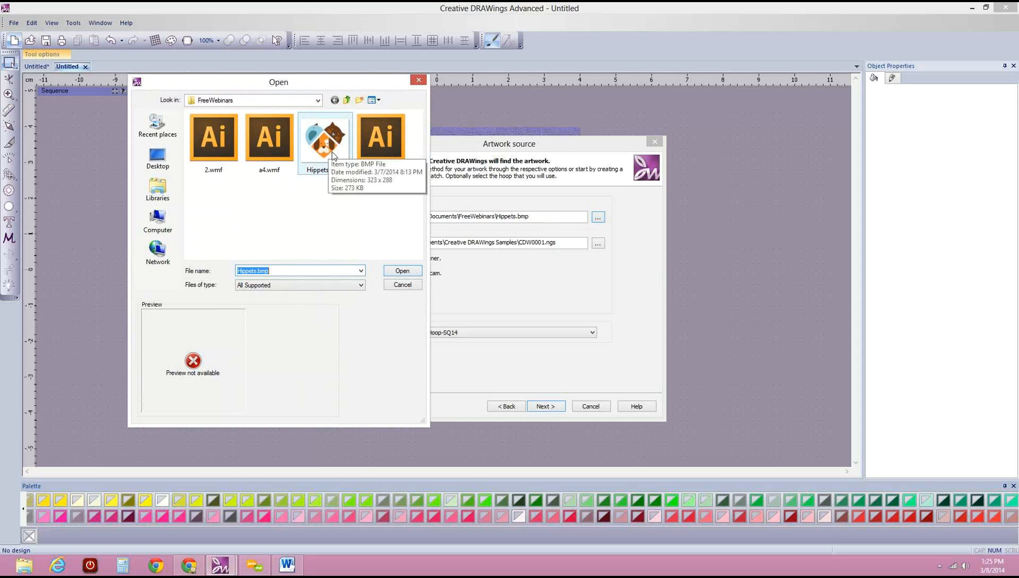
{"action": "left_click", "coordinate": [402, 270]}
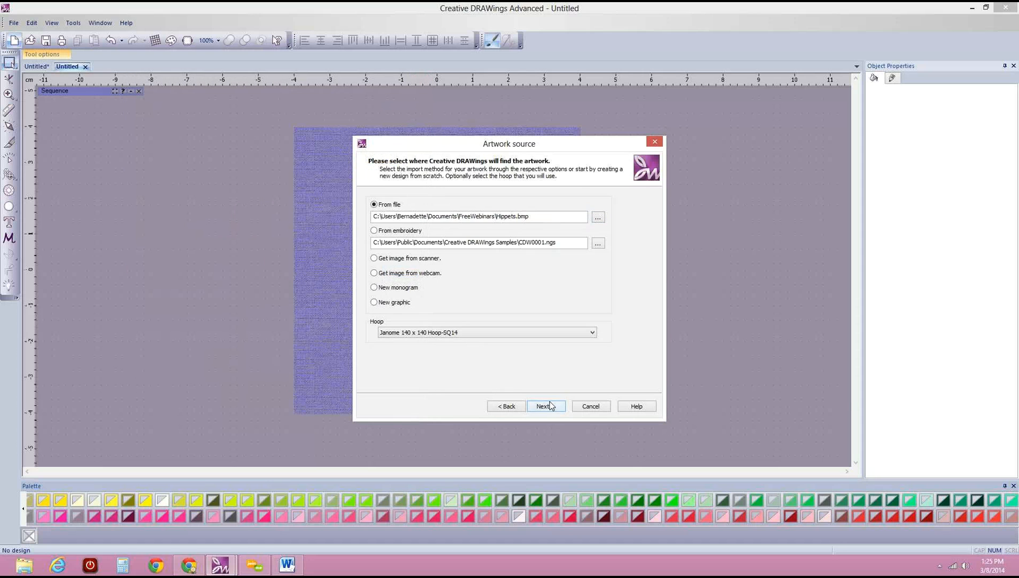
{"action": "left_click", "coordinate": [551, 406]}
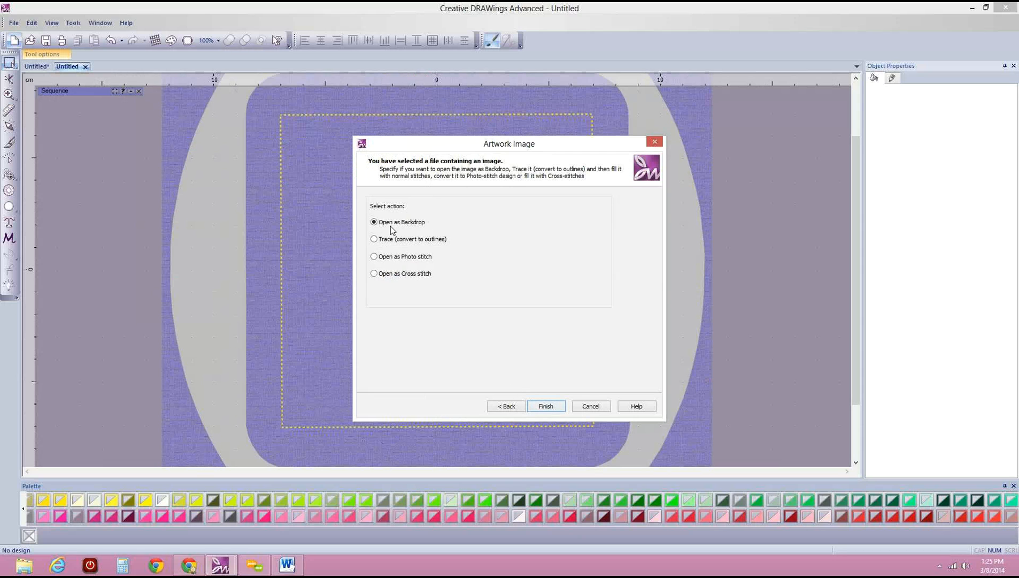
{"action": "left_click", "coordinate": [546, 406]}
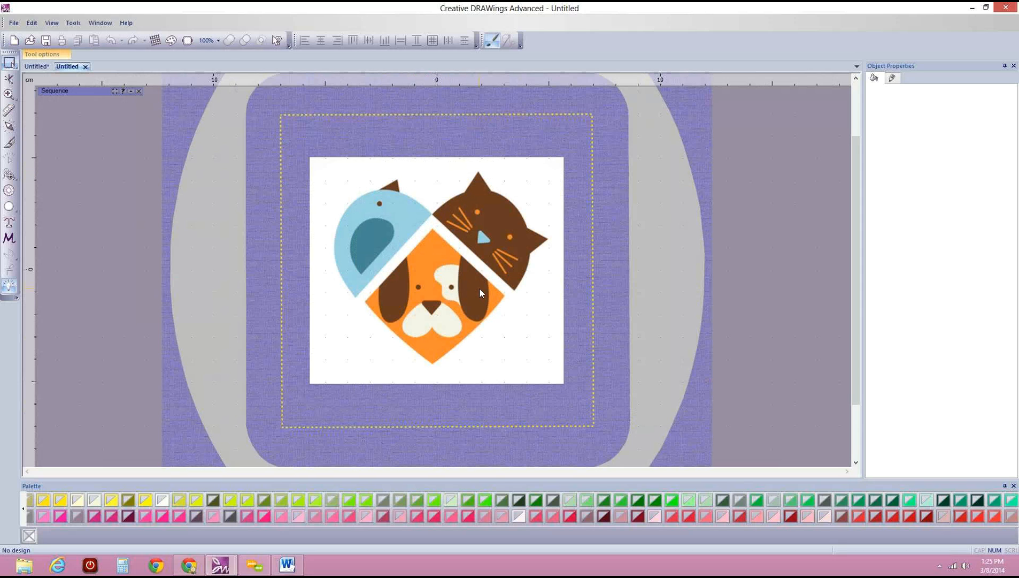
Scale the backdrop image to 131% (14.92 x 13.31 cm) in its properties, with the rotation at 0.0.
{"action": "left_click", "coordinate": [49, 27]}
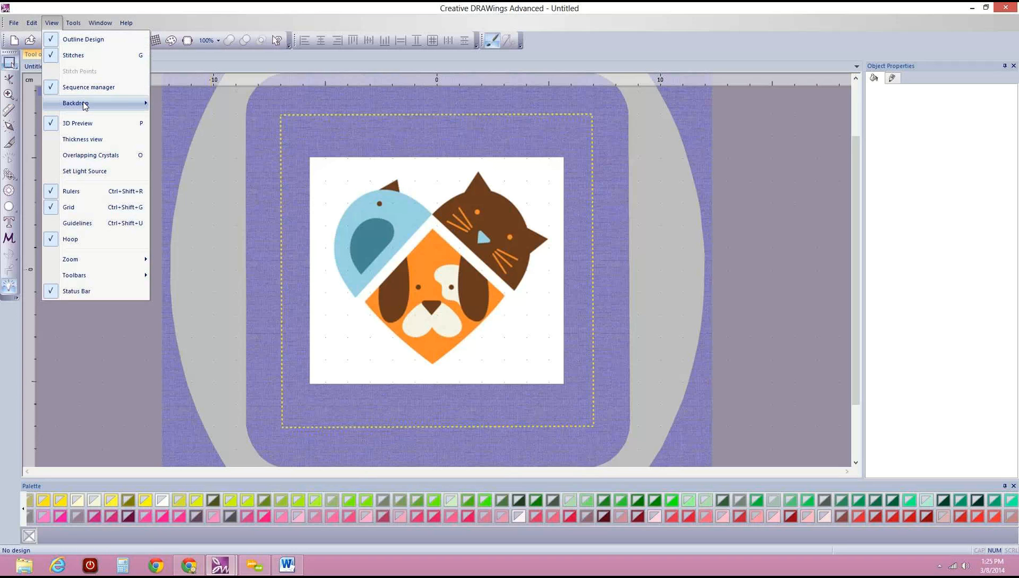
{"action": "mouse_move", "coordinate": [84, 105]}
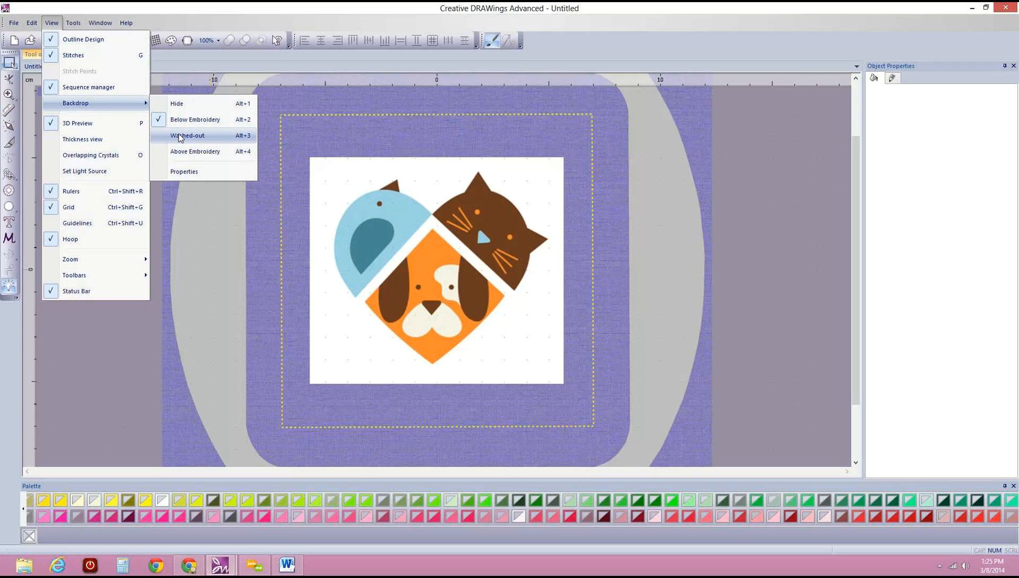
{"action": "left_click", "coordinate": [180, 172]}
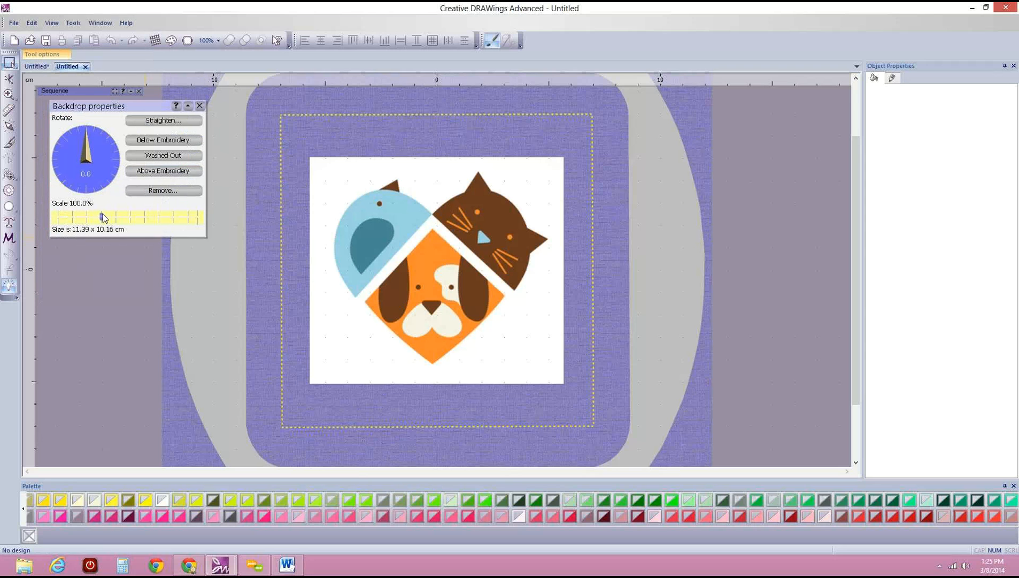
{"action": "left_click_drag", "start_coordinate": [103, 216], "coordinate": [130, 243]}
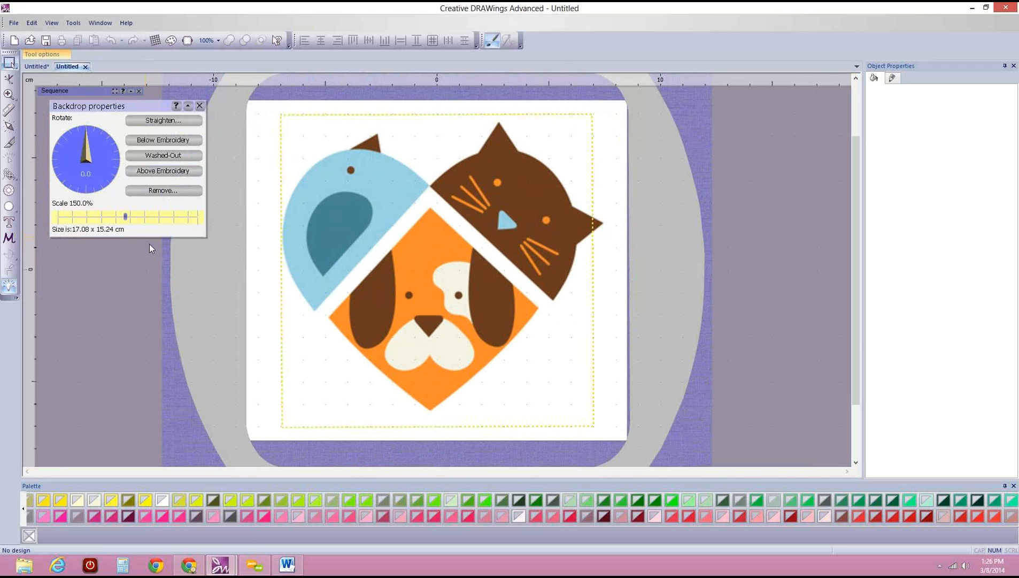
{"action": "left_click_drag", "start_coordinate": [213, 252], "coordinate": [112, 260]}
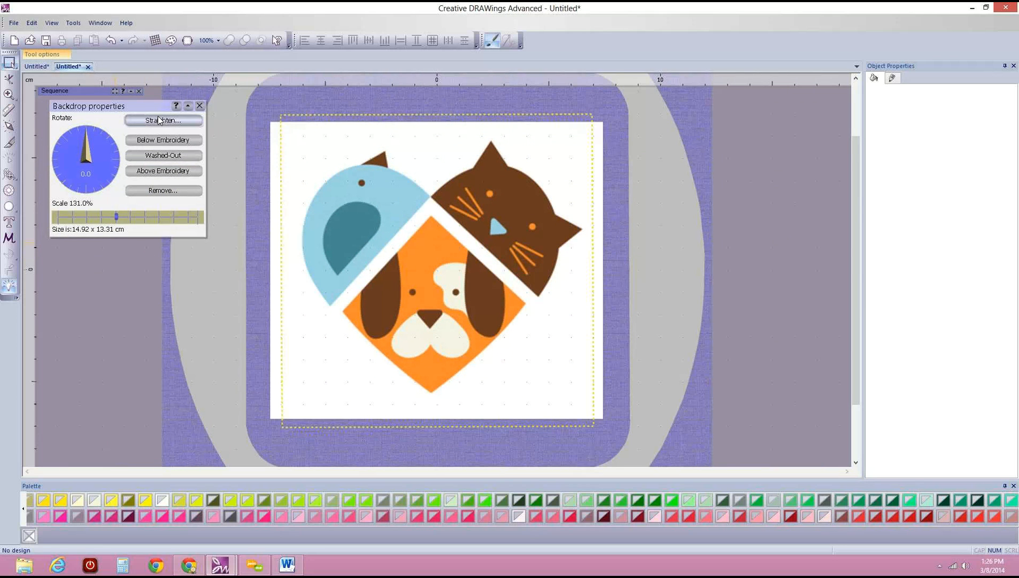
{"action": "mouse_move", "coordinate": [89, 139]}
{"action": "left_mouse_down"}
{"action": "mouse_move", "coordinate": [102, 154]}
{"action": "mouse_move", "coordinate": [86, 140]}
{"action": "left_mouse_up"}
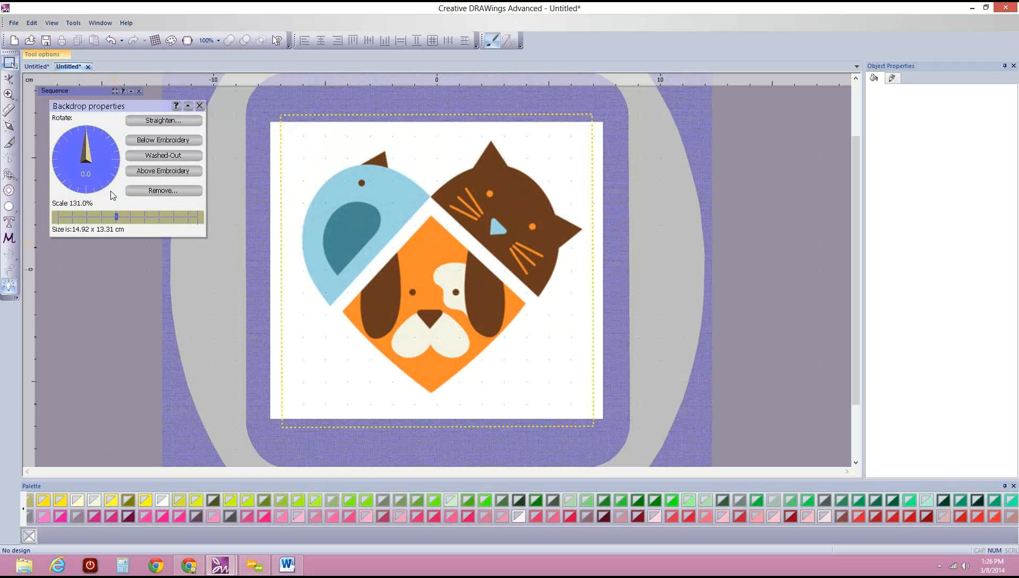
{"action": "left_click", "coordinate": [200, 106]}
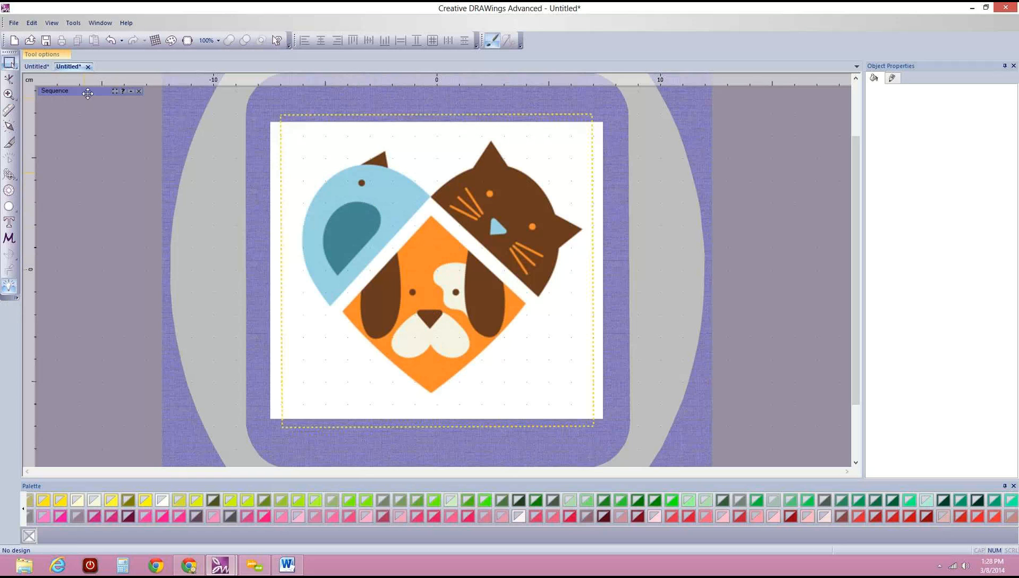
Run the optimizer once with the Advanced (Re-arrange and modify objects if needed) technique.
{"action": "left_click", "coordinate": [9, 285]}
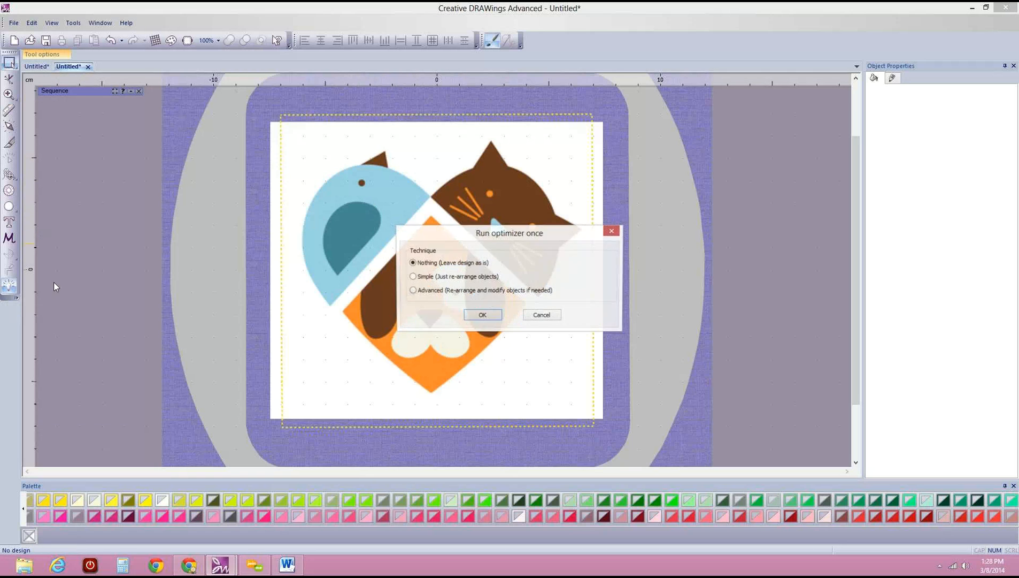
{"action": "left_click", "coordinate": [413, 291]}
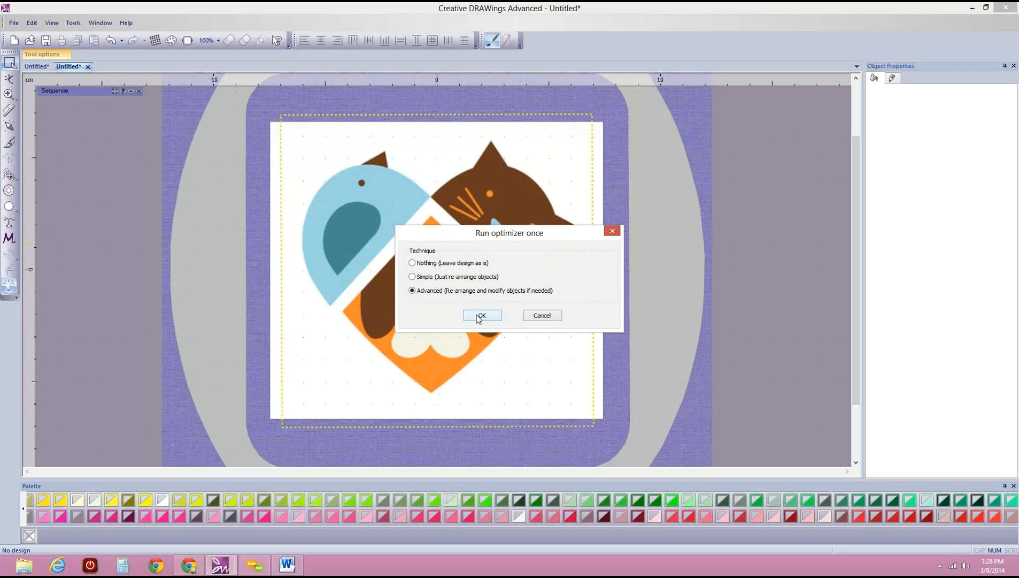
{"action": "left_click", "coordinate": [477, 315]}
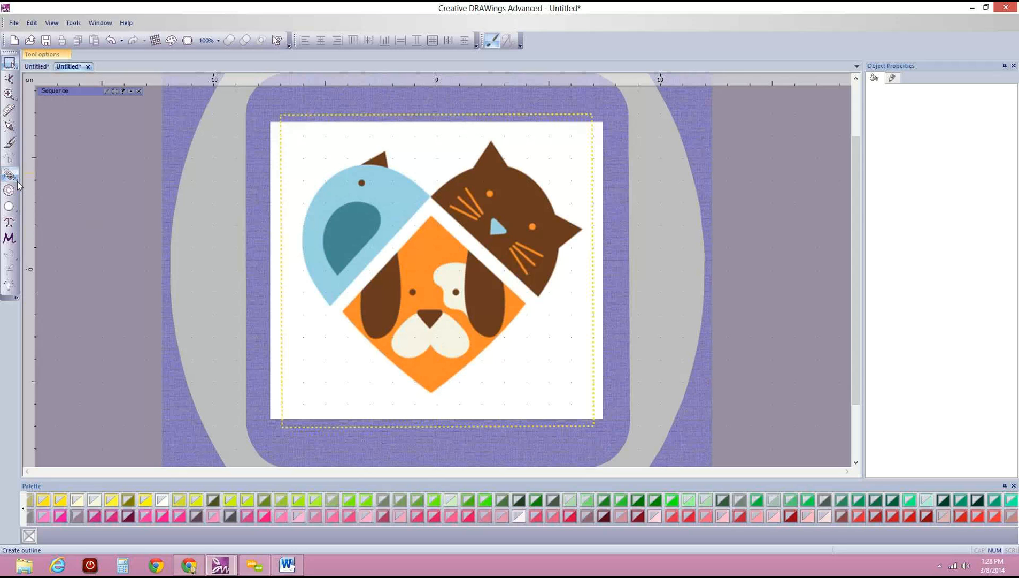
Draw a rough freehand outline around the dog's face, combining straight segments with a continuous curve.
{"action": "mouse_move", "coordinate": [18, 184]}
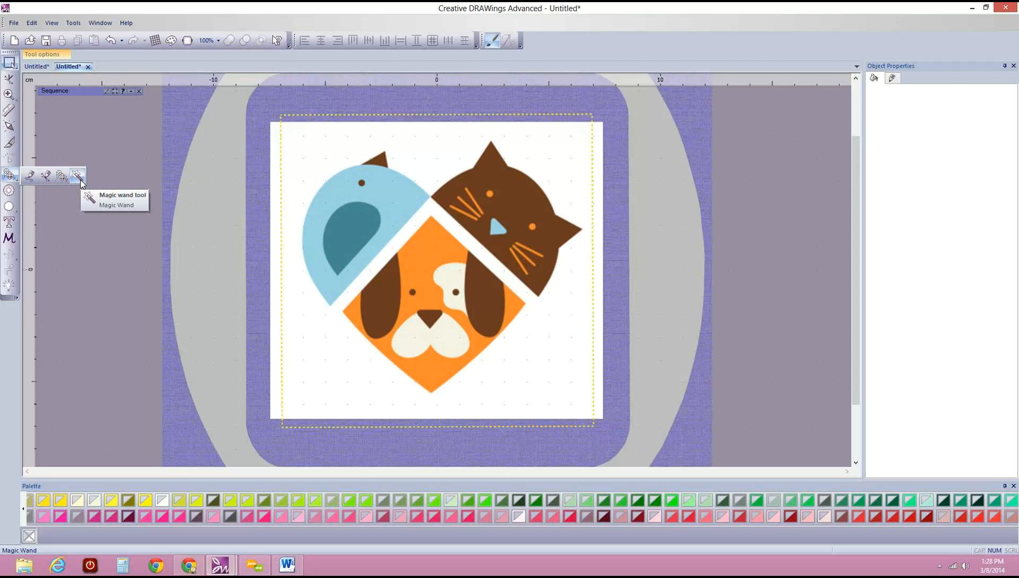
{"action": "left_click", "coordinate": [46, 179]}
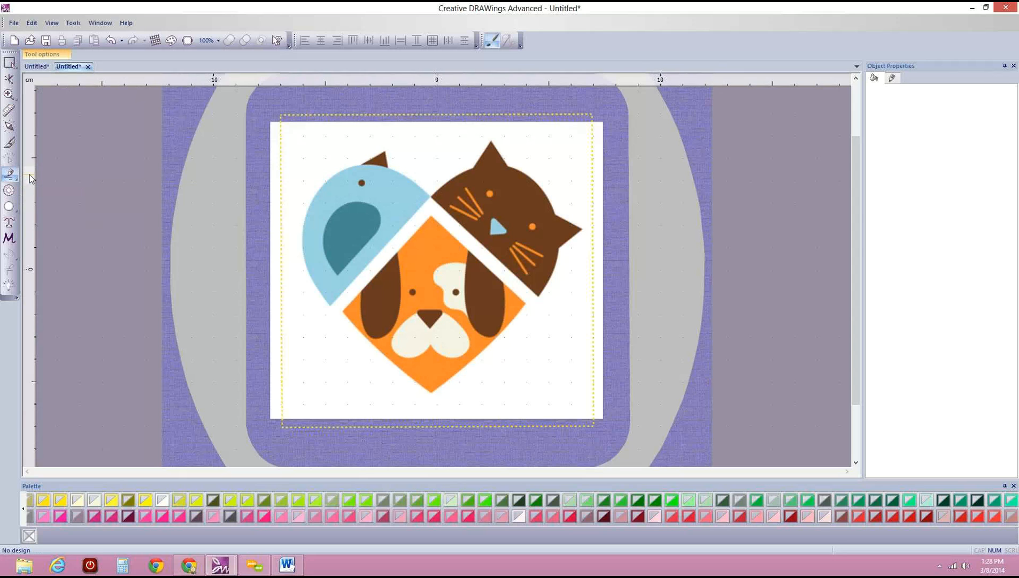
{"action": "left_click", "coordinate": [344, 312]}
{"action": "left_click", "coordinate": [395, 253]}
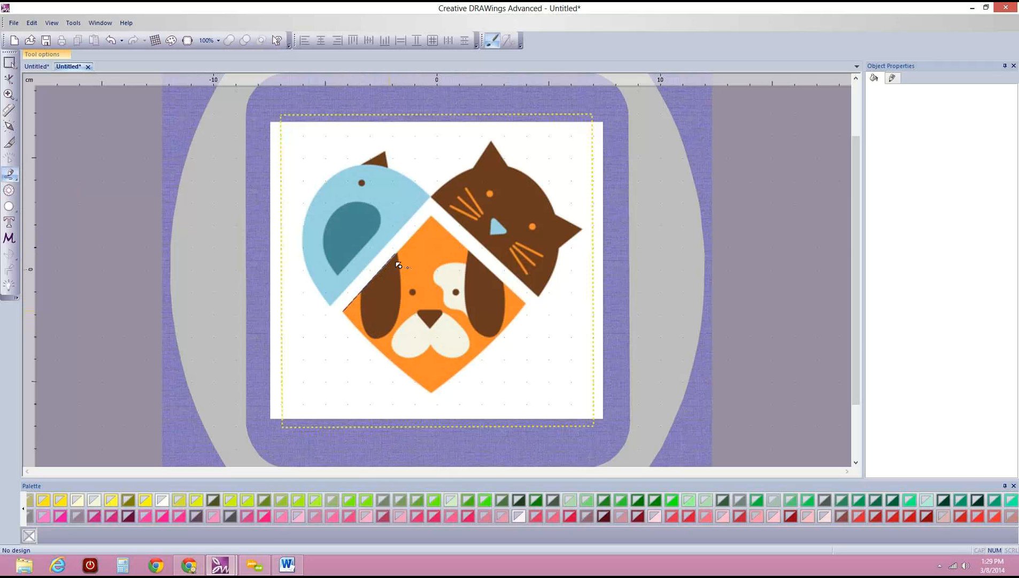
{"action": "left_click", "coordinate": [397, 254]}
{"action": "left_click", "coordinate": [432, 219]}
{"action": "mouse_move", "coordinate": [446, 234]}
{"action": "left_mouse_down"}
{"action": "mouse_move", "coordinate": [487, 276]}
{"action": "mouse_move", "coordinate": [500, 325]}
{"action": "mouse_move", "coordinate": [439, 355]}
{"action": "mouse_move", "coordinate": [428, 382]}
{"action": "mouse_move", "coordinate": [387, 348]}
{"action": "left_mouse_up"}
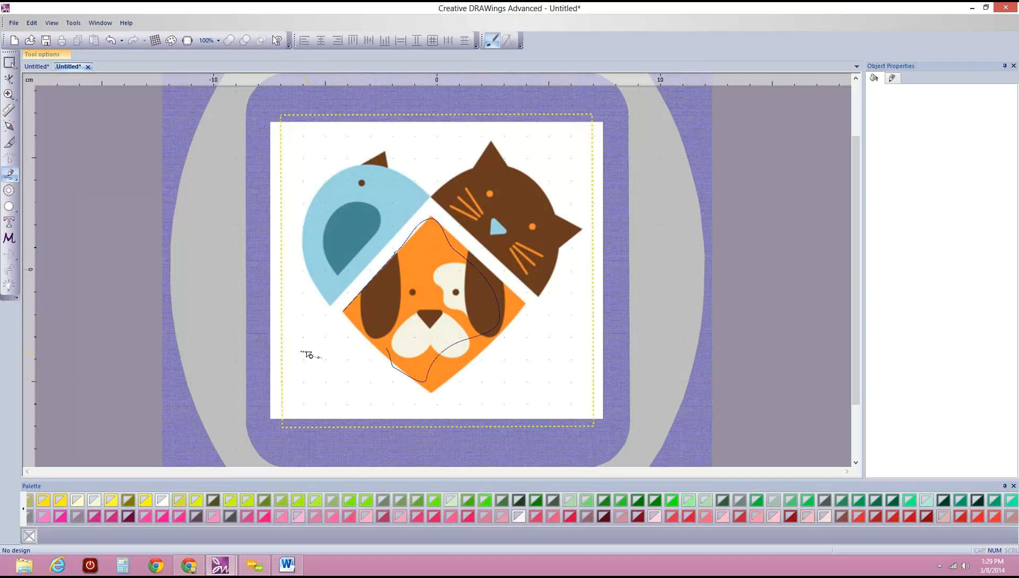
Draw a straight diagonal line across the bird and trace the dog's face outline again freehand.
{"action": "left_click_drag", "start_coordinate": [306, 352], "coordinate": [311, 335]}
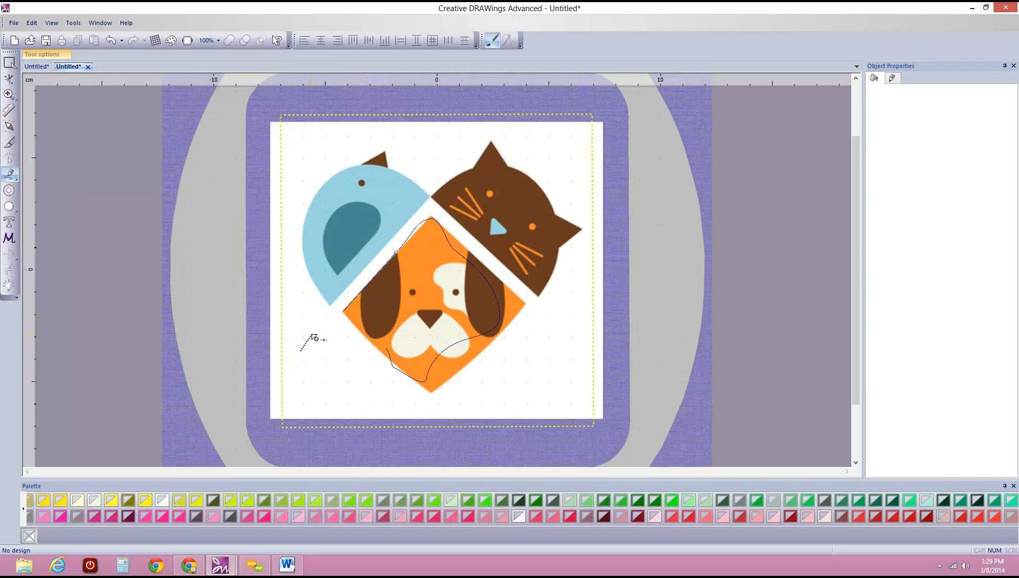
{"action": "left_click", "coordinate": [376, 233]}
{"action": "left_click", "coordinate": [345, 315]}
{"action": "mouse_move", "coordinate": [365, 340]}
{"action": "left_mouse_down"}
{"action": "mouse_move", "coordinate": [417, 390]}
{"action": "mouse_move", "coordinate": [450, 392]}
{"action": "mouse_move", "coordinate": [523, 310]}
{"action": "mouse_move", "coordinate": [432, 219]}
{"action": "left_mouse_up"}
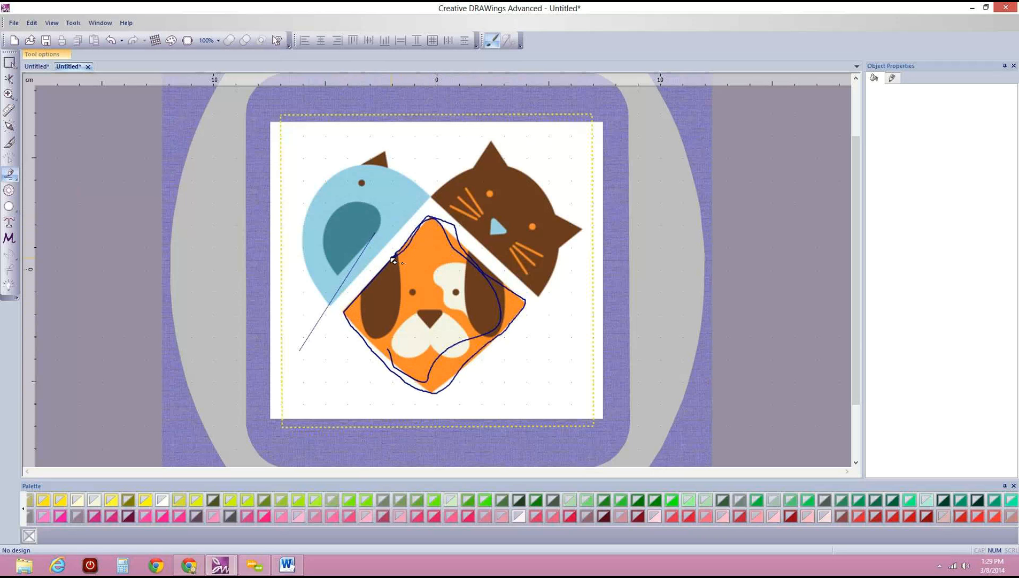
{"action": "left_click_drag", "start_coordinate": [393, 259], "coordinate": [391, 258]}
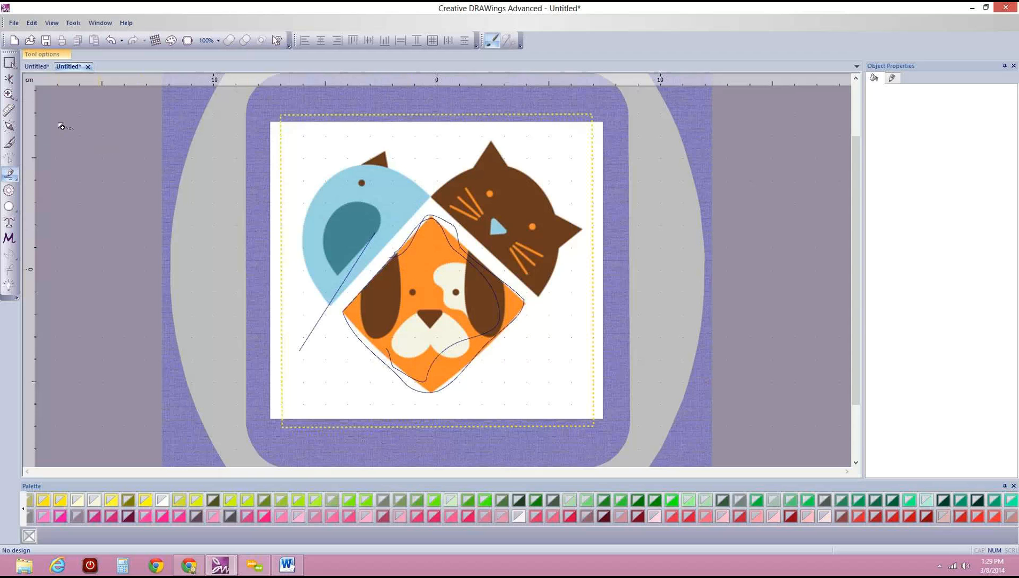
Draw two closed freehand shapes over the bird, a small one beside its head and a long one across it.
{"action": "mouse_move", "coordinate": [298, 147]}
{"action": "left_mouse_down"}
{"action": "mouse_move", "coordinate": [335, 188]}
{"action": "mouse_move", "coordinate": [305, 204]}
{"action": "mouse_move", "coordinate": [299, 151]}
{"action": "left_mouse_up"}
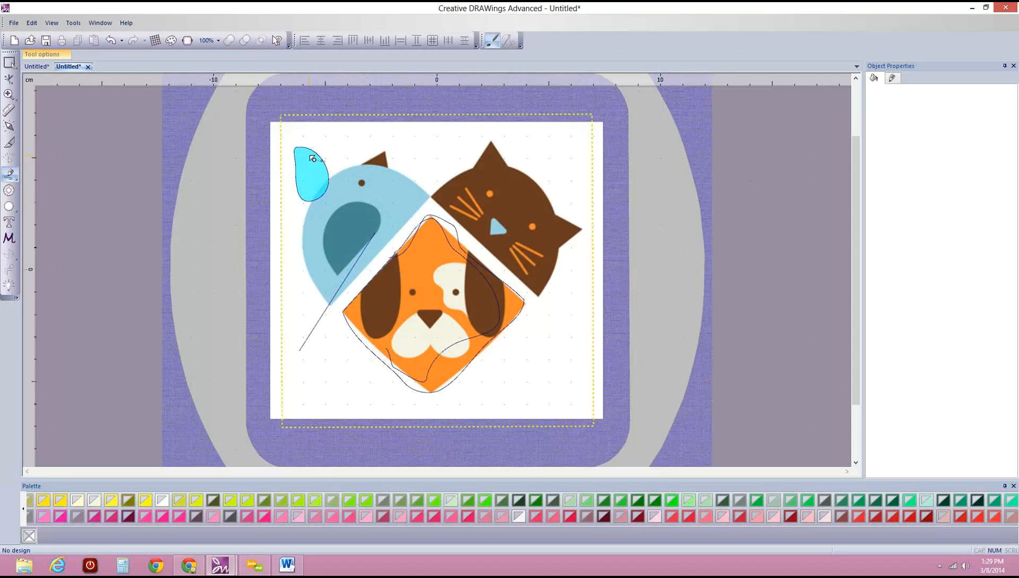
{"action": "mouse_move", "coordinate": [288, 263]}
{"action": "left_mouse_down"}
{"action": "mouse_move", "coordinate": [369, 212]}
{"action": "mouse_move", "coordinate": [405, 128]}
{"action": "left_mouse_up"}
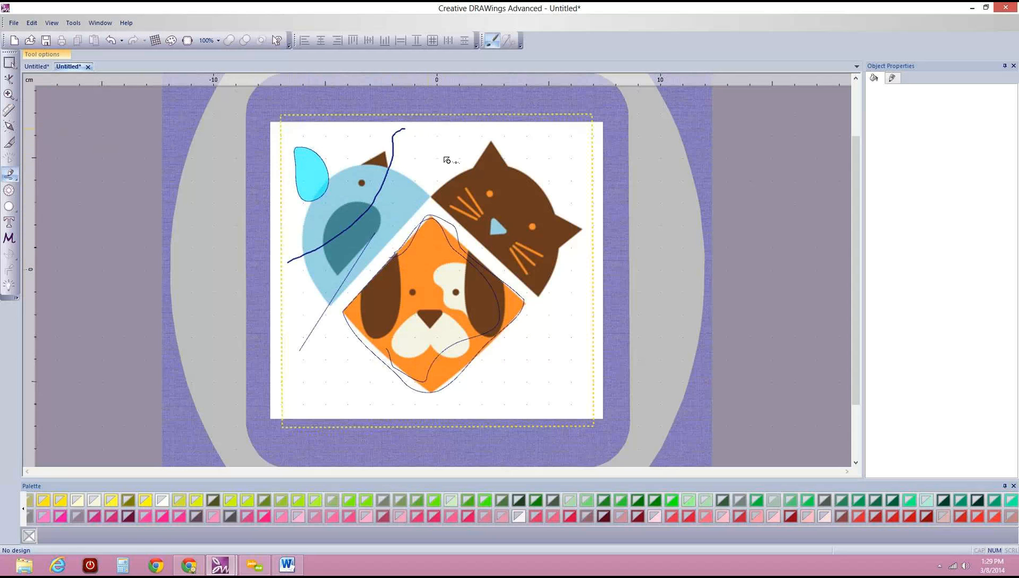
{"action": "mouse_move", "coordinate": [446, 160]}
{"action": "left_mouse_down"}
{"action": "mouse_move", "coordinate": [432, 187]}
{"action": "mouse_move", "coordinate": [399, 203]}
{"action": "mouse_move", "coordinate": [358, 280]}
{"action": "mouse_move", "coordinate": [332, 288]}
{"action": "mouse_move", "coordinate": [289, 263]}
{"action": "left_mouse_up"}
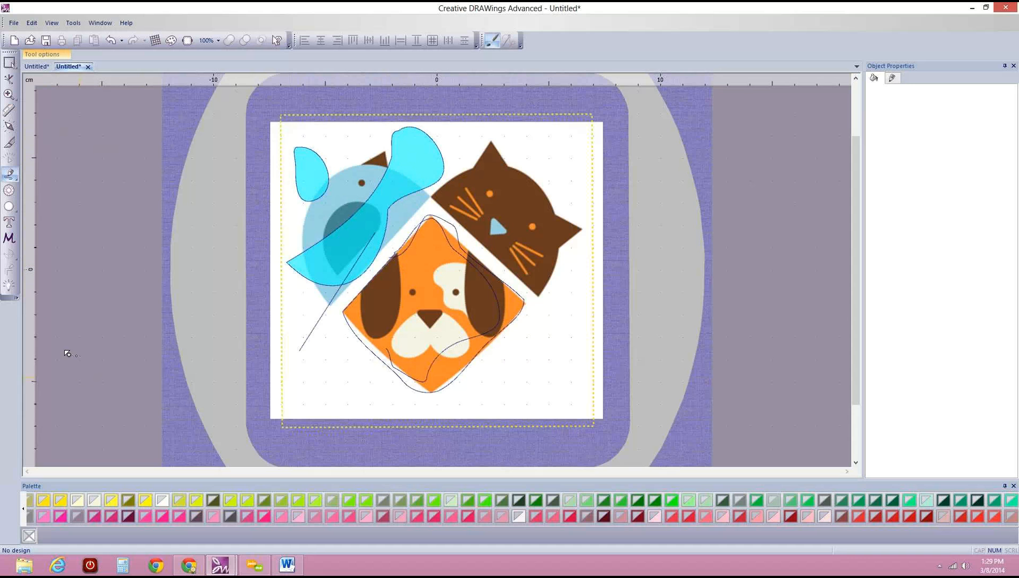
Select the practice freehand object and delete it from the design.
{"action": "left_click", "coordinate": [10, 63]}
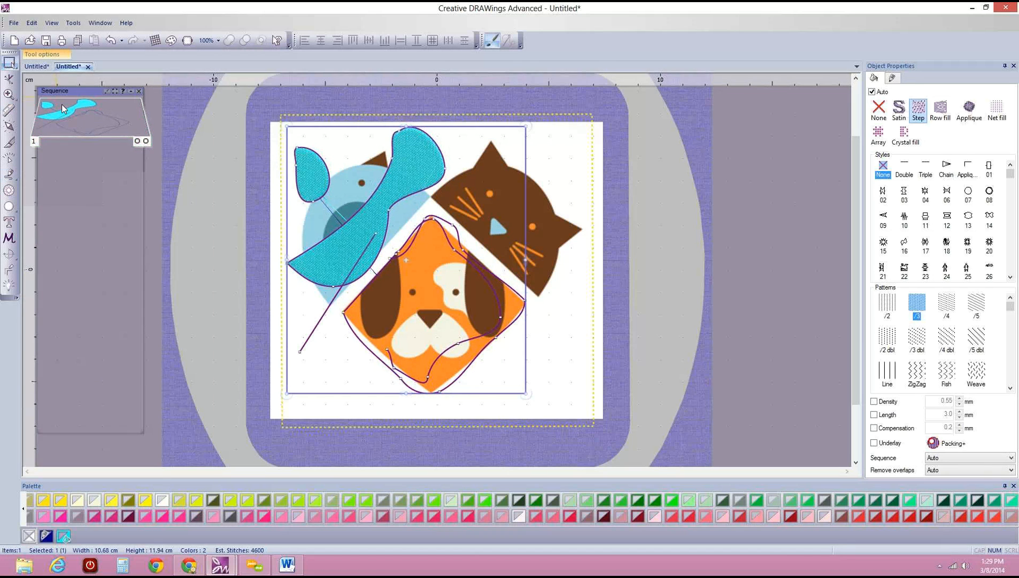
{"action": "scroll", "coordinate": [62, 103], "scroll_direction": "up", "scroll_amount": 4}
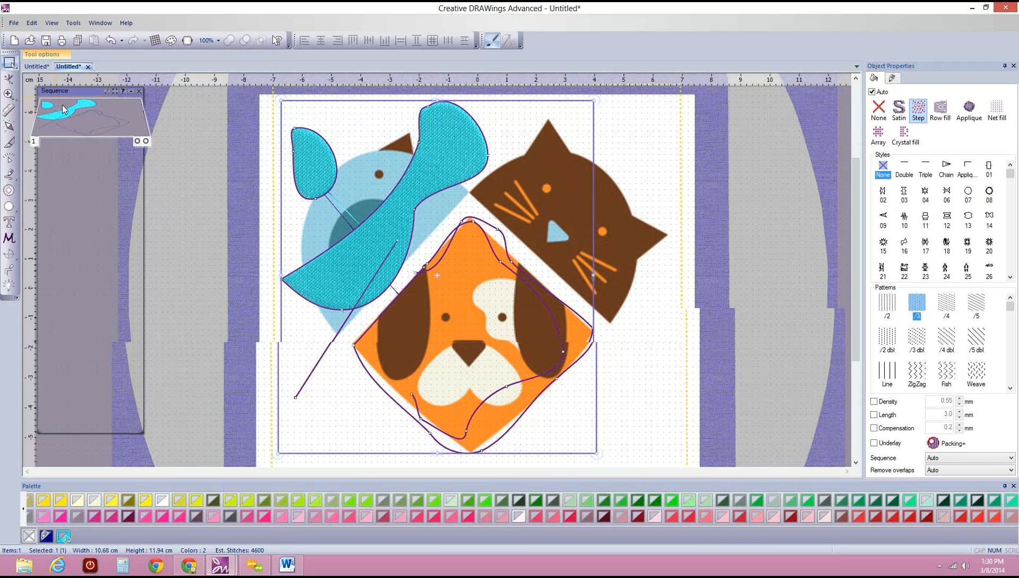
{"action": "scroll", "coordinate": [62, 104], "scroll_direction": "down", "scroll_amount": 3}
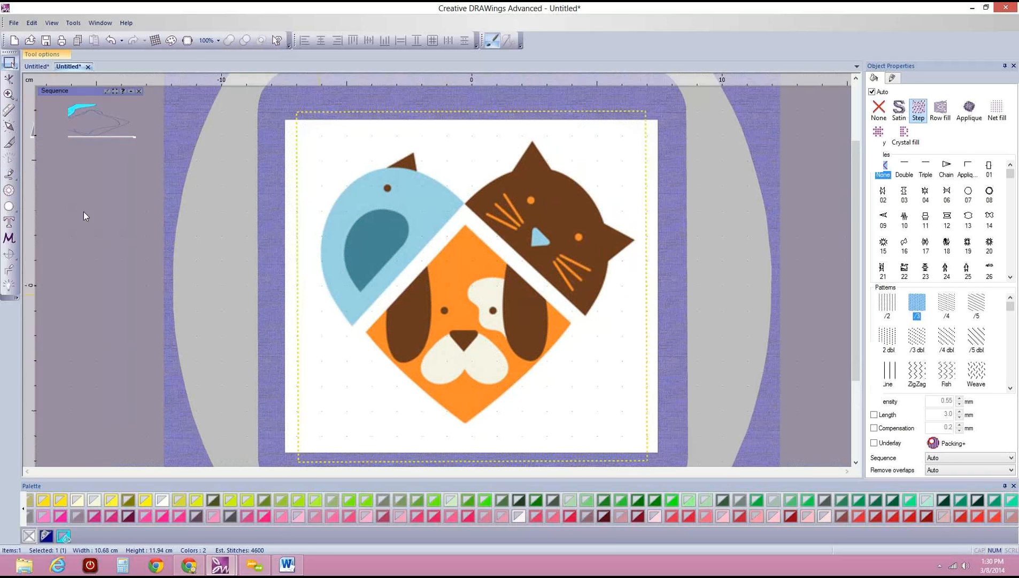
Draw a short straight Bezier line beside the bird's head and an open Bezier curve around the head.
{"action": "left_click", "coordinate": [8, 174]}
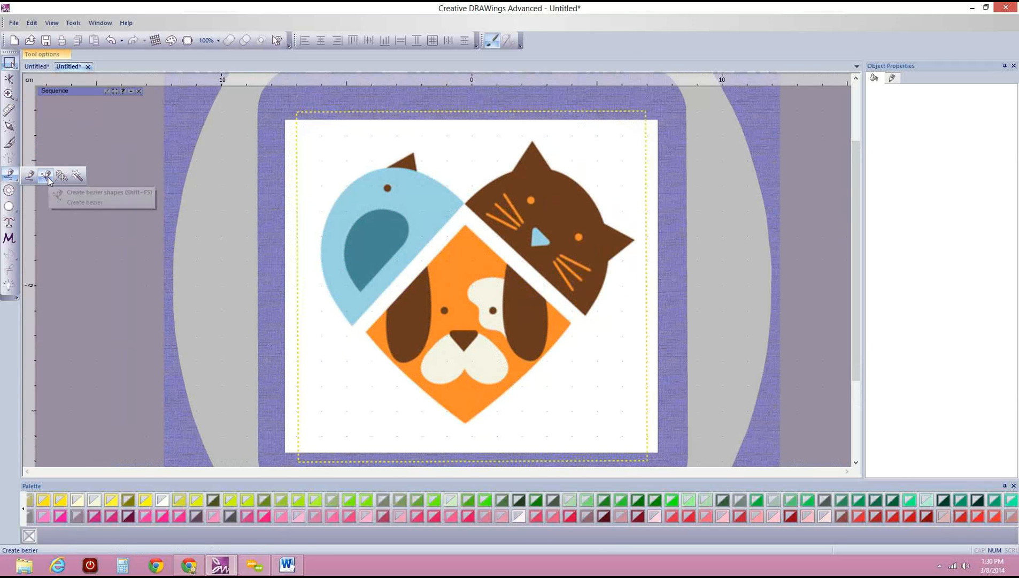
{"action": "left_click", "coordinate": [47, 176]}
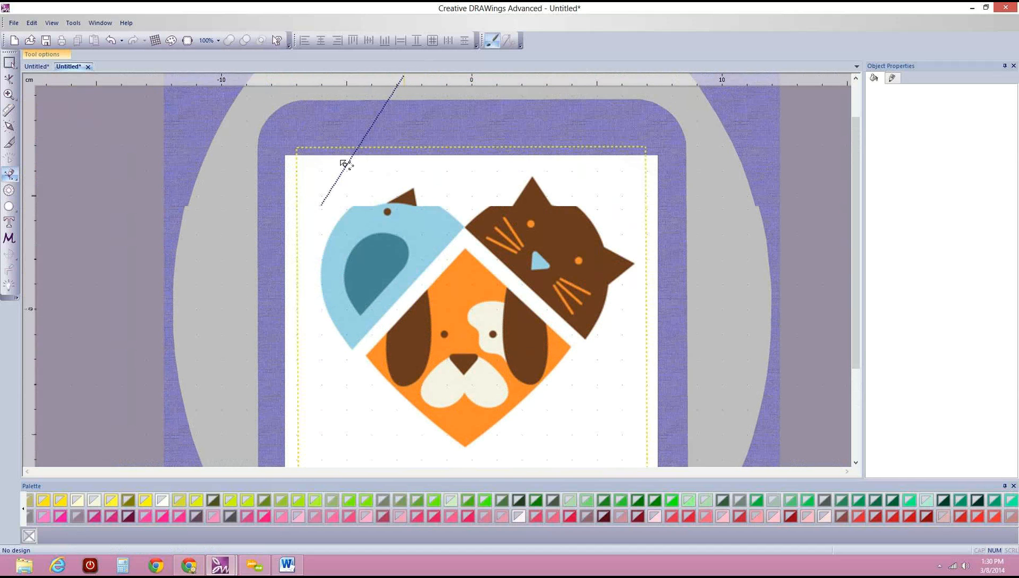
{"action": "left_click", "coordinate": [352, 176]}
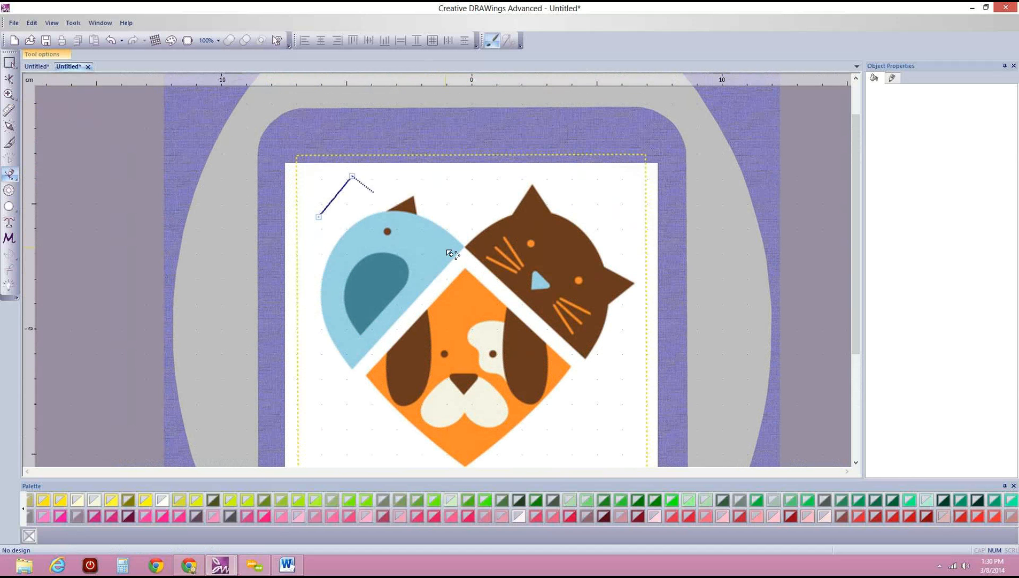
{"action": "right_click", "coordinate": [428, 206]}
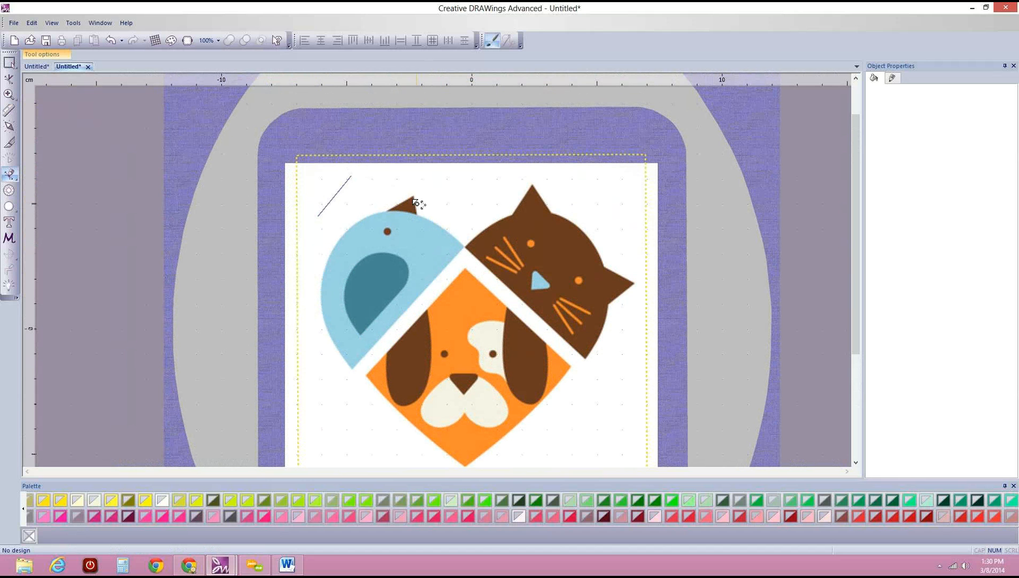
{"action": "left_click", "coordinate": [330, 255]}
{"action": "left_click", "coordinate": [395, 204]}
{"action": "left_click_drag", "start_coordinate": [438, 198], "coordinate": [415, 279]}
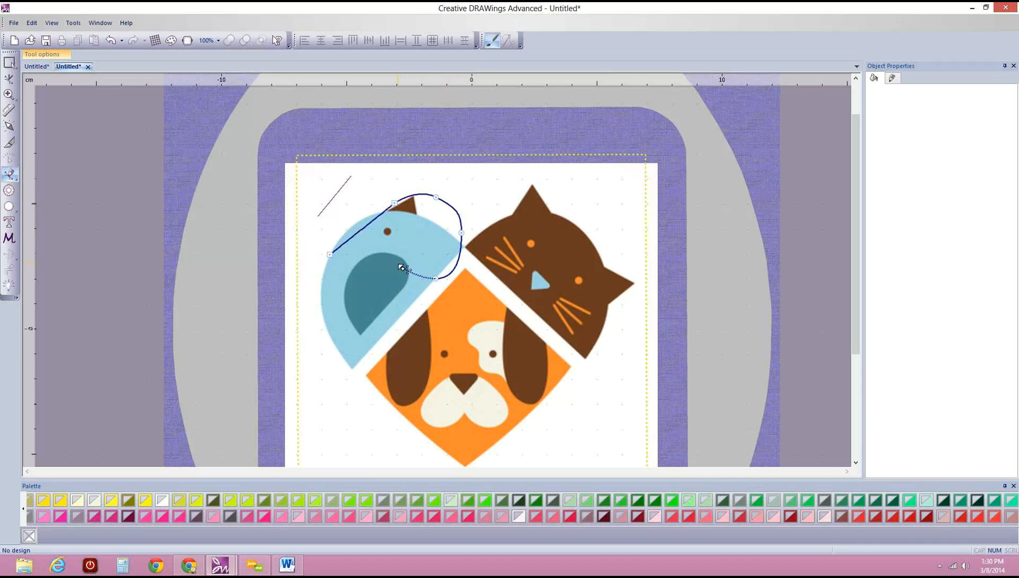
{"action": "right_click", "coordinate": [400, 266]}
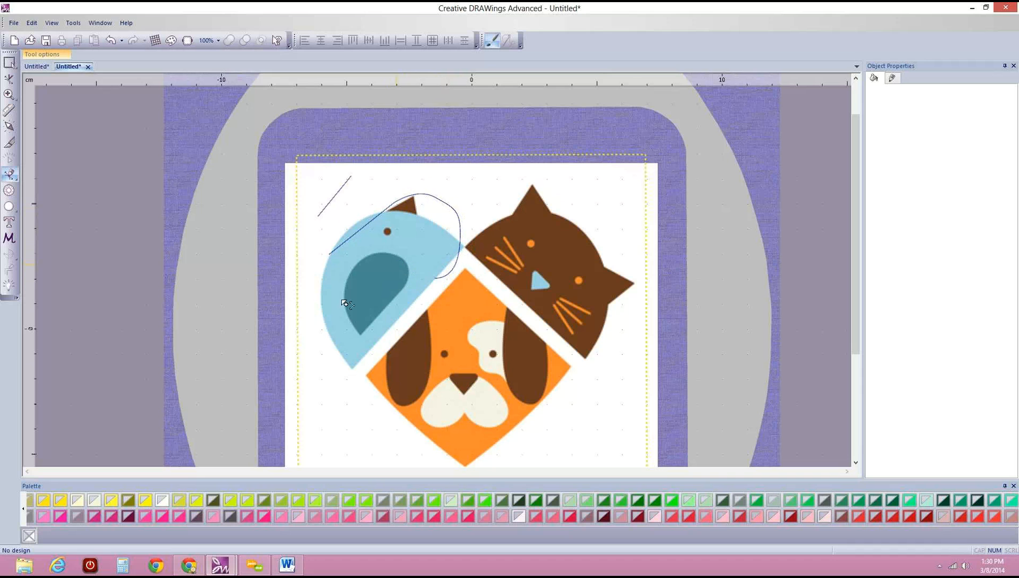
Select the practice Bezier object and delete it from the design.
{"action": "left_click", "coordinate": [14, 66]}
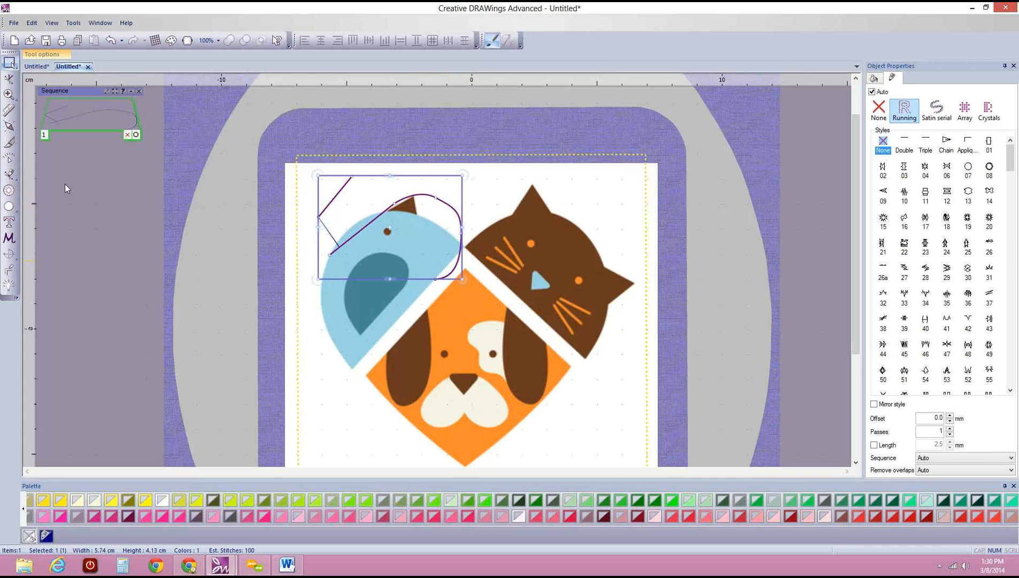
{"action": "scroll", "coordinate": [73, 119], "scroll_direction": "up", "scroll_amount": 3}
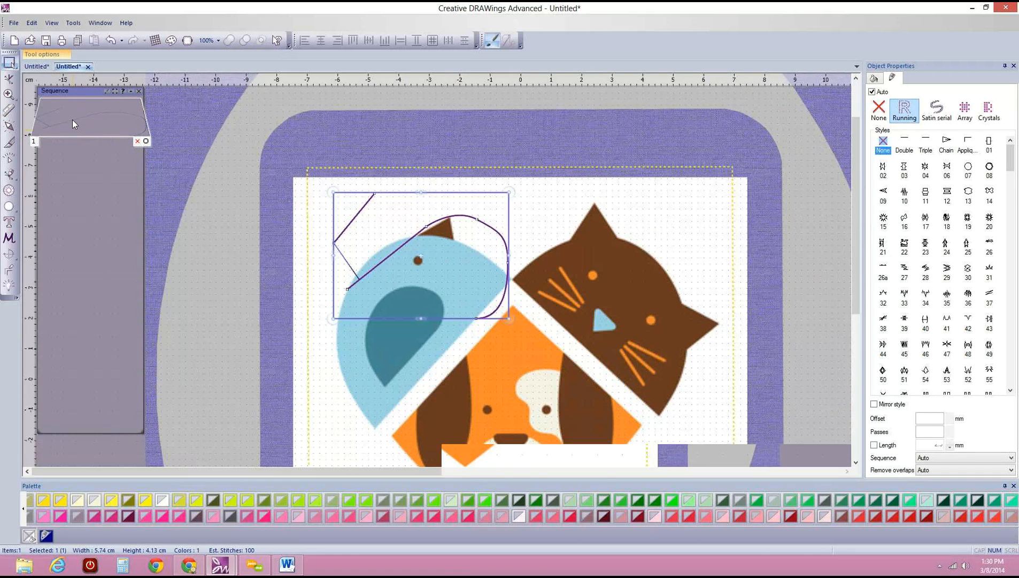
{"action": "scroll", "coordinate": [73, 119], "scroll_direction": "up", "scroll_amount": 1}
{"action": "key", "text": "Delete"}
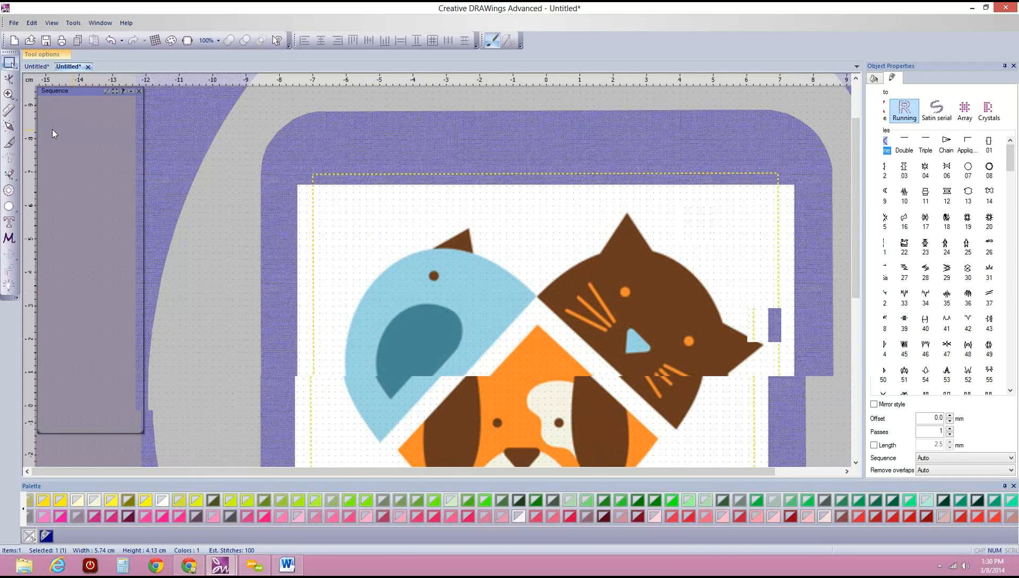
{"action": "scroll", "coordinate": [32, 246], "scroll_direction": "down", "scroll_amount": 1}
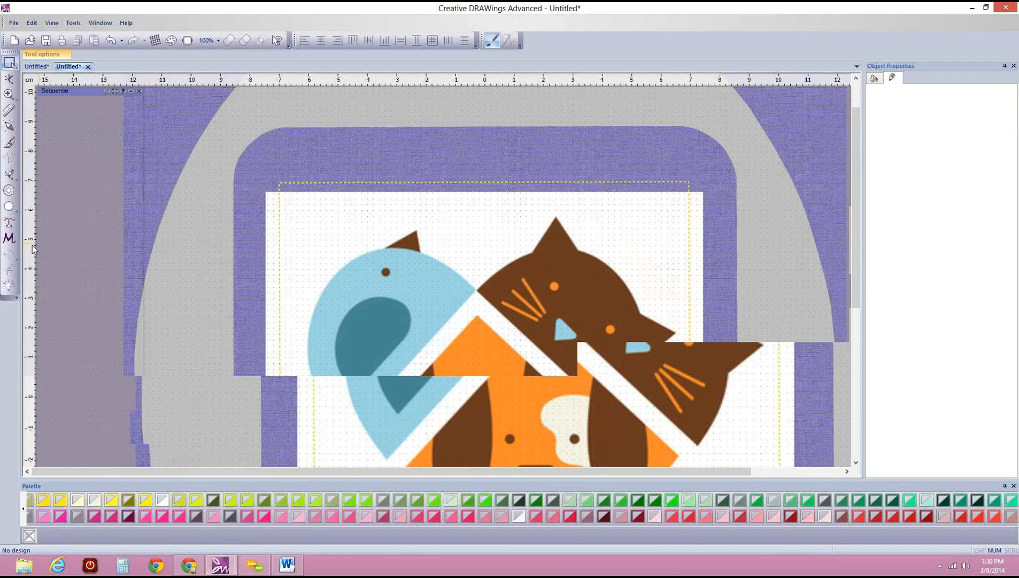
{"action": "left_click", "coordinate": [9, 173]}
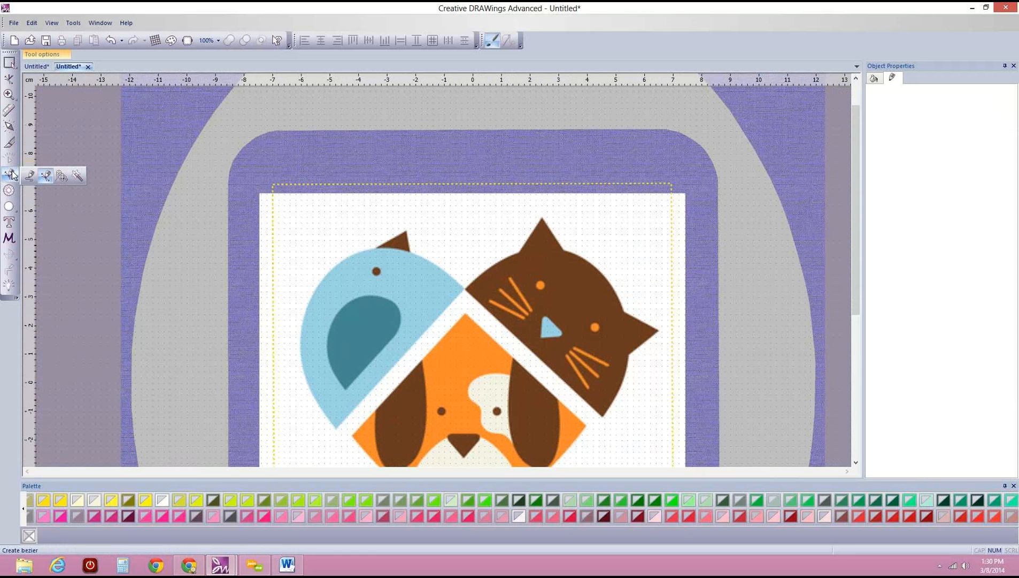
{"action": "left_click", "coordinate": [61, 176]}
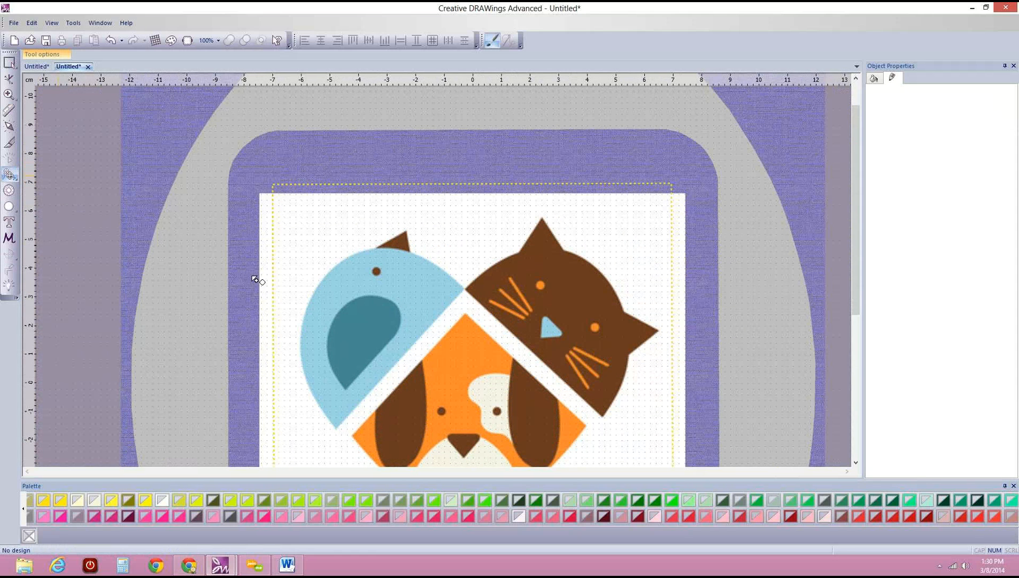
{"action": "left_click", "coordinate": [15, 179]}
{"action": "left_click", "coordinate": [78, 178]}
{"action": "scroll", "coordinate": [421, 293], "scroll_direction": "down", "scroll_amount": 3}
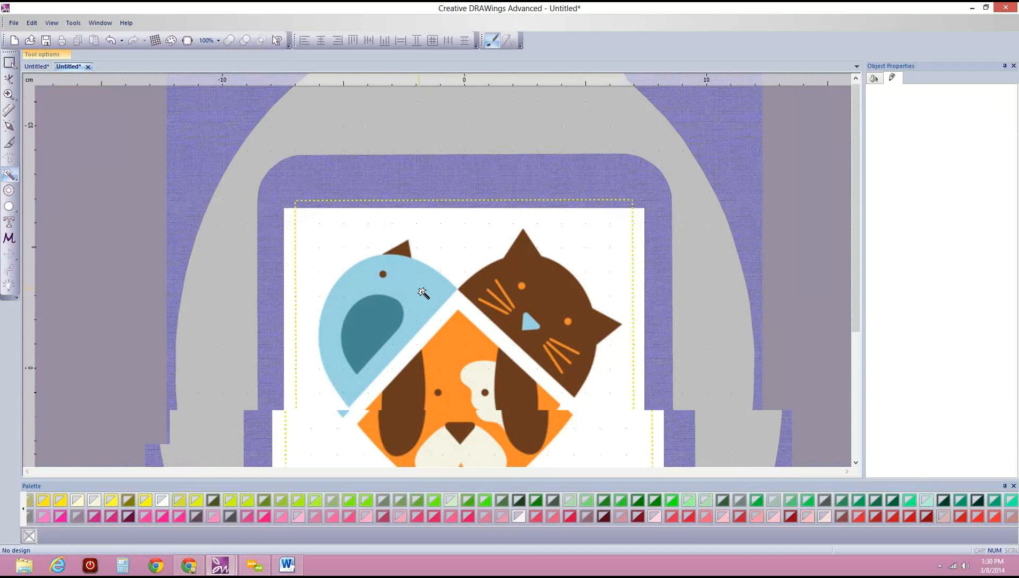
{"action": "scroll", "coordinate": [724, 266], "scroll_direction": "up", "scroll_amount": 3}
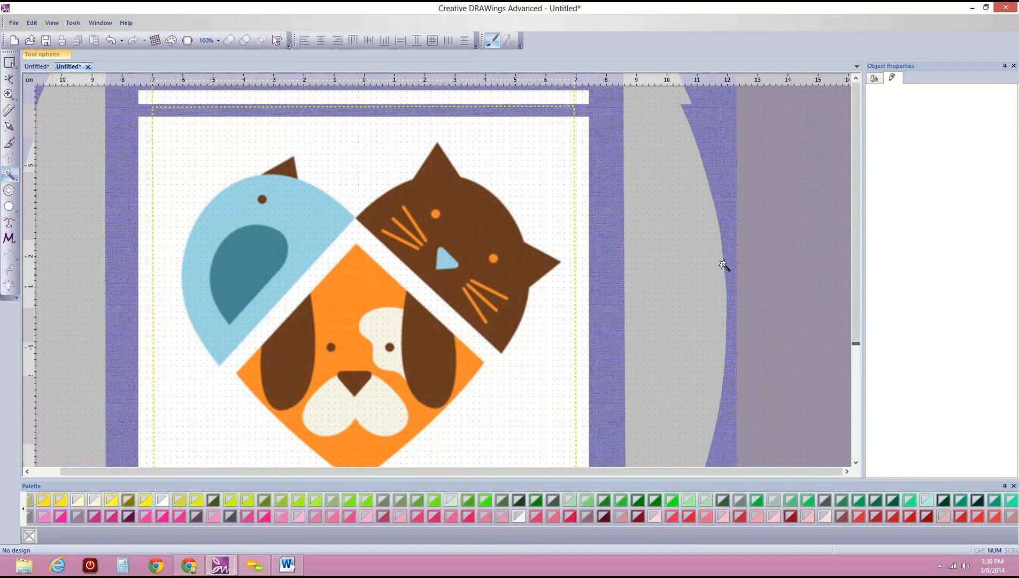
Trace the bird's blue body as a closed outline shape, placing points around its curved back and along its straight edge.
{"action": "left_click", "coordinate": [15, 178]}
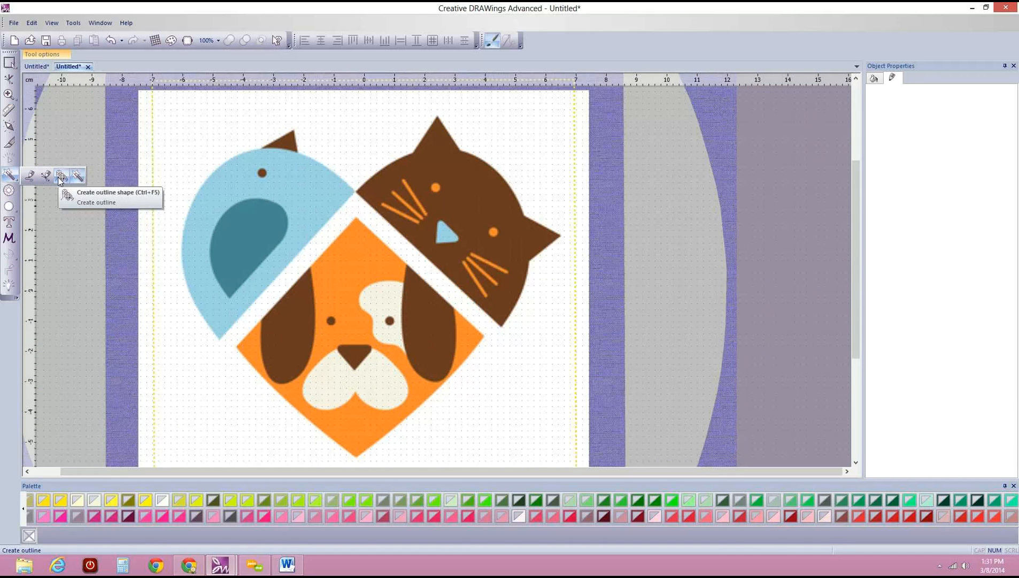
{"action": "left_click", "coordinate": [61, 179]}
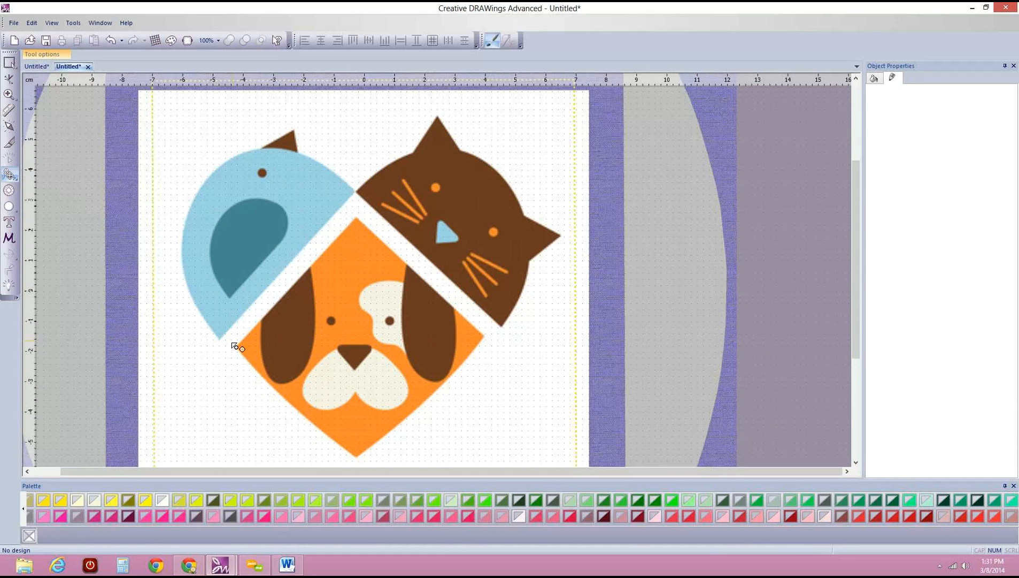
{"action": "left_click", "coordinate": [192, 199]}
{"action": "left_click", "coordinate": [214, 170]}
{"action": "left_click", "coordinate": [273, 148]}
{"action": "left_click", "coordinate": [324, 166]}
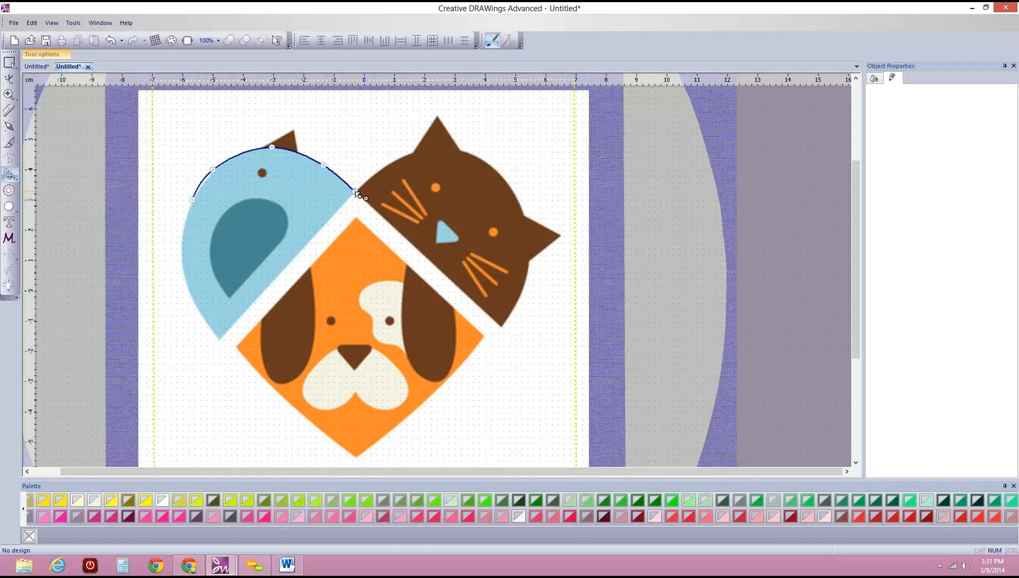
{"action": "left_click", "coordinate": [355, 191]}
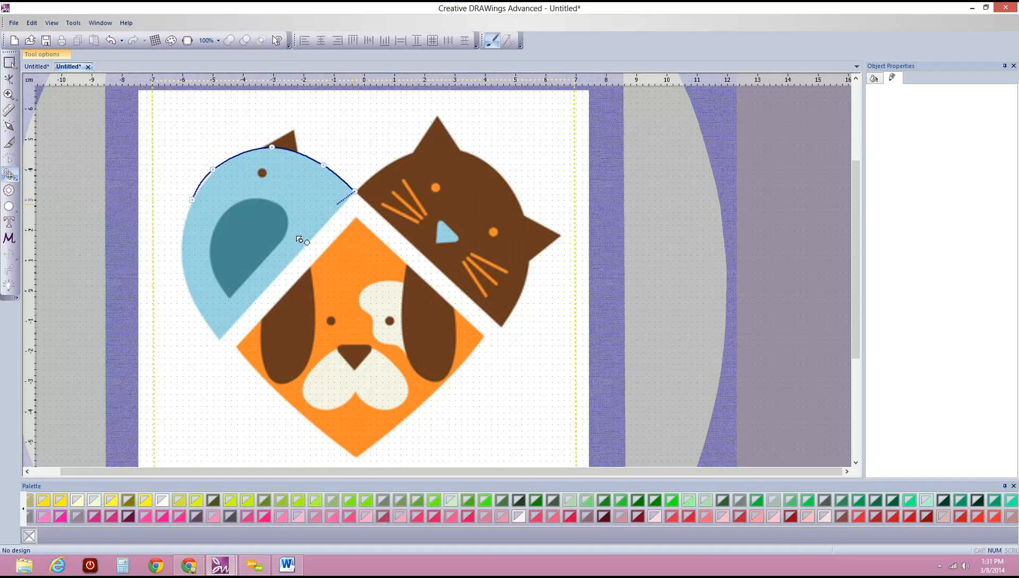
{"action": "left_click", "coordinate": [219, 341]}
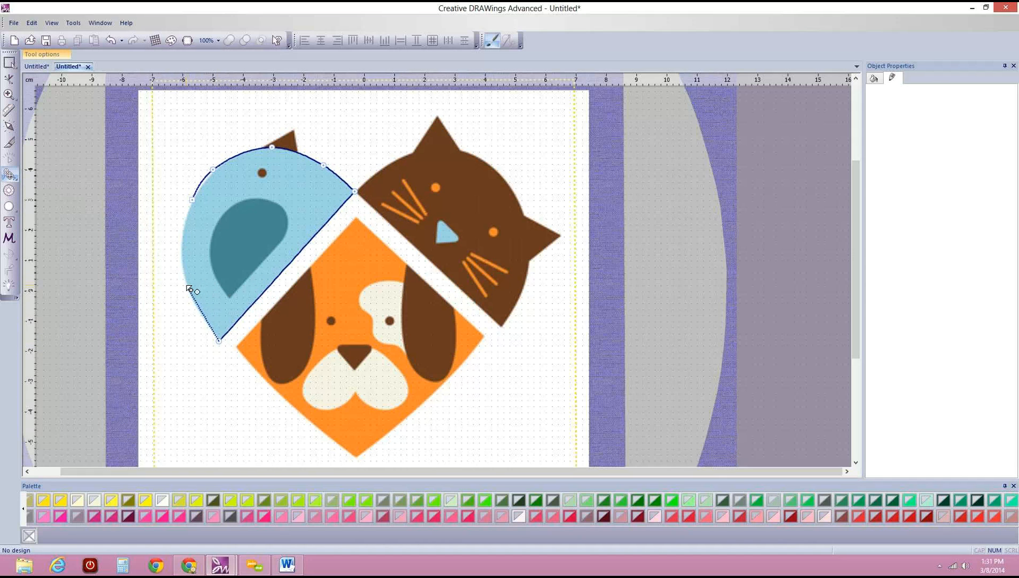
{"action": "left_click", "coordinate": [192, 199]}
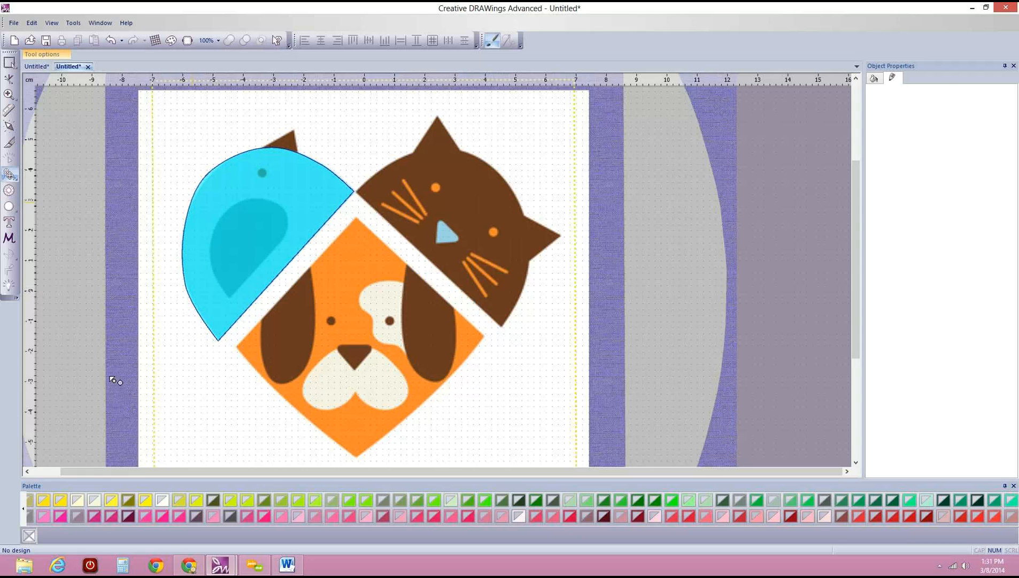
Edit the bird outline's nodes along the upper back so the curve follows the artwork more closely.
{"action": "left_click", "coordinate": [9, 80]}
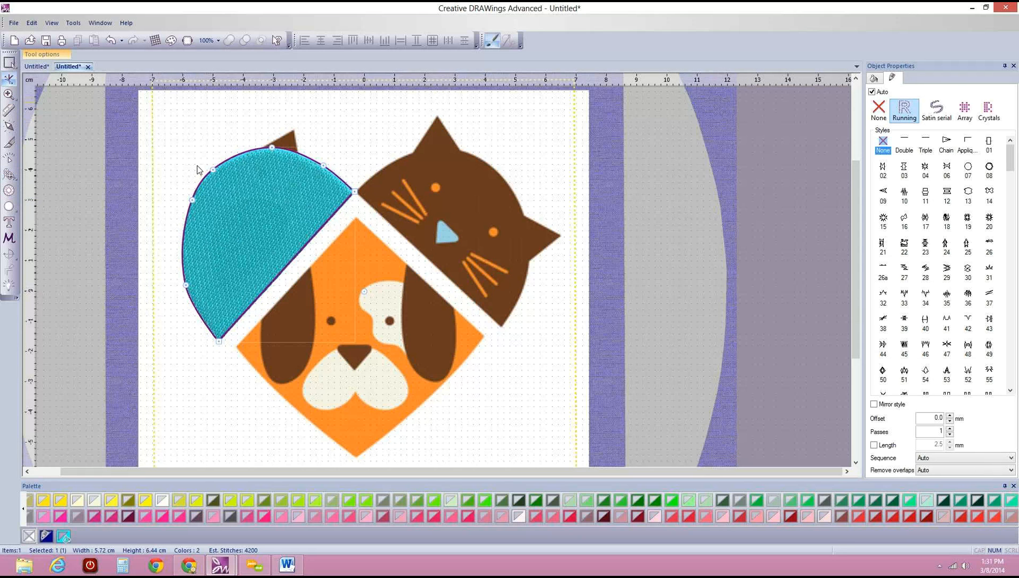
{"action": "left_click_drag", "start_coordinate": [213, 171], "coordinate": [216, 170]}
{"action": "left_click_drag", "start_coordinate": [196, 205], "coordinate": [186, 215]}
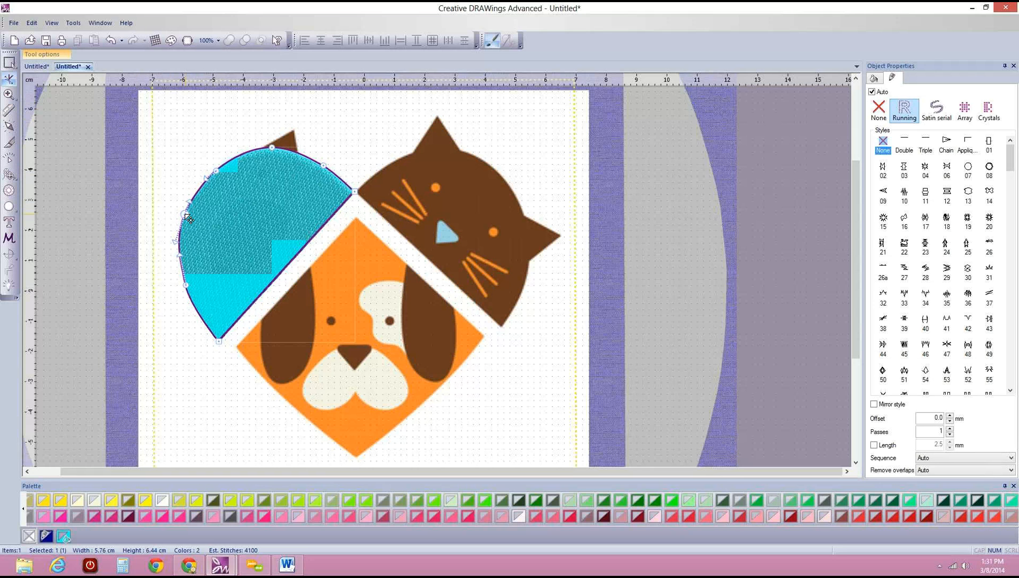
Remove the bird shape's fill and adjust its nodes along the lower back to match the artwork's curve.
{"action": "left_click", "coordinate": [30, 537]}
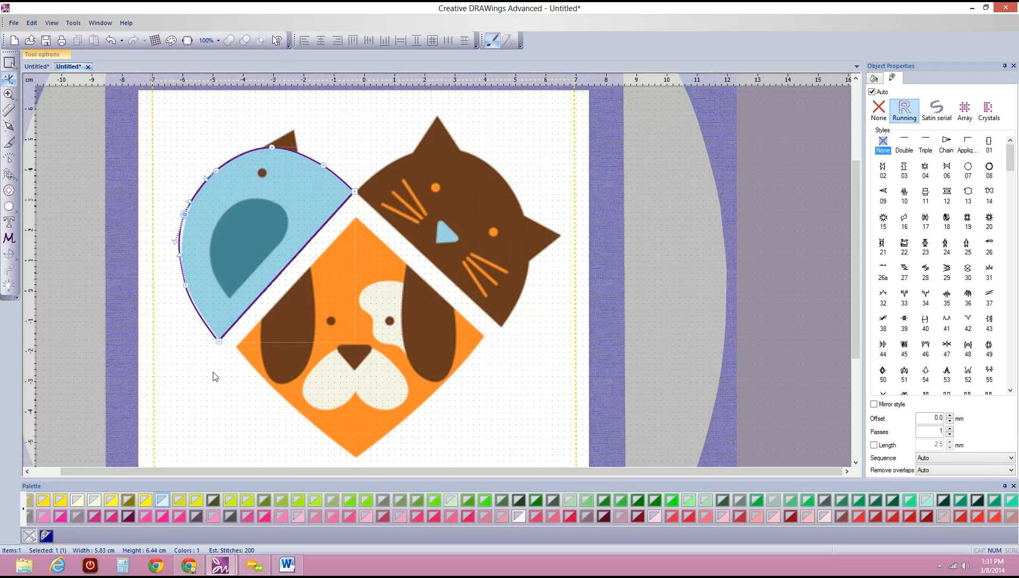
{"action": "left_click_drag", "start_coordinate": [180, 255], "coordinate": [181, 253]}
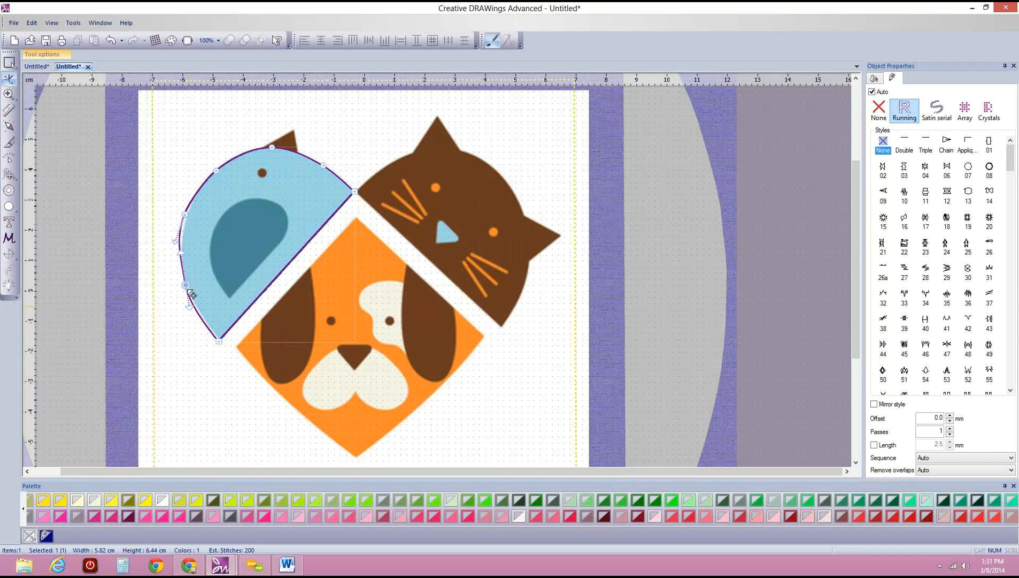
{"action": "mouse_move", "coordinate": [189, 307]}
{"action": "left_mouse_down"}
{"action": "mouse_move", "coordinate": [195, 321]}
{"action": "mouse_move", "coordinate": [190, 304]}
{"action": "left_mouse_up"}
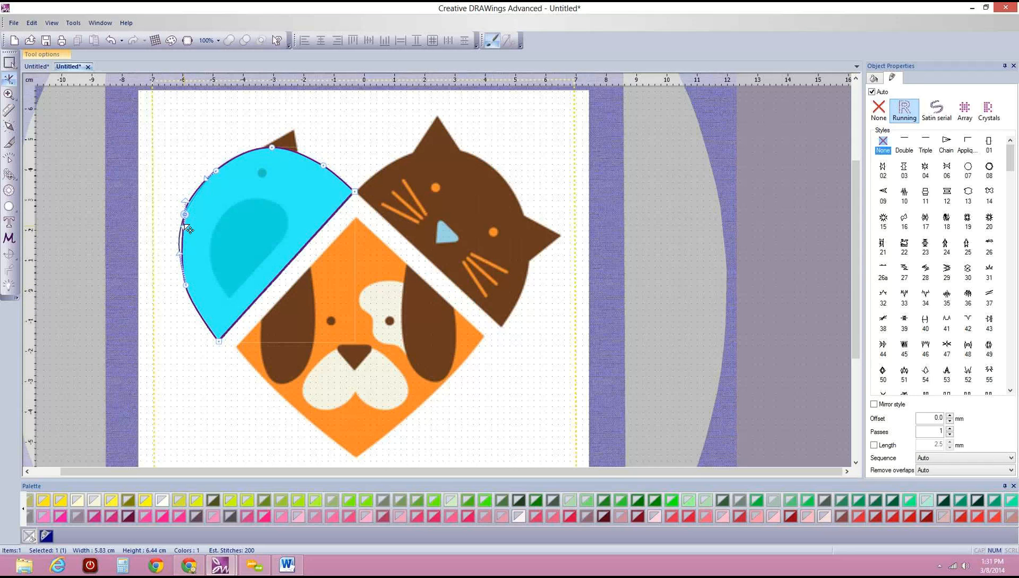
{"action": "left_click", "coordinate": [184, 215]}
{"action": "left_click_drag", "start_coordinate": [189, 220], "coordinate": [171, 354]}
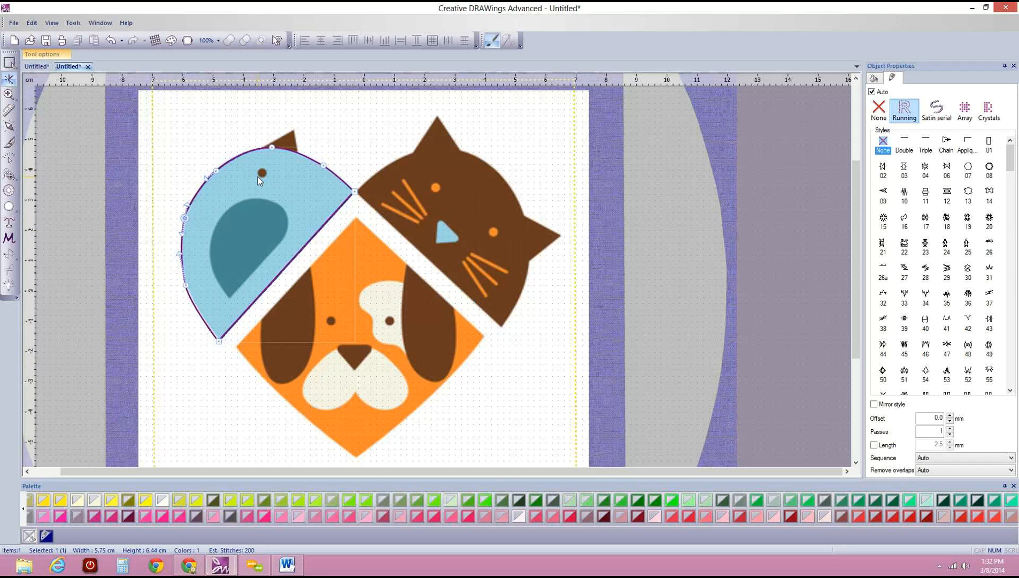
{"action": "left_click", "coordinate": [186, 458]}
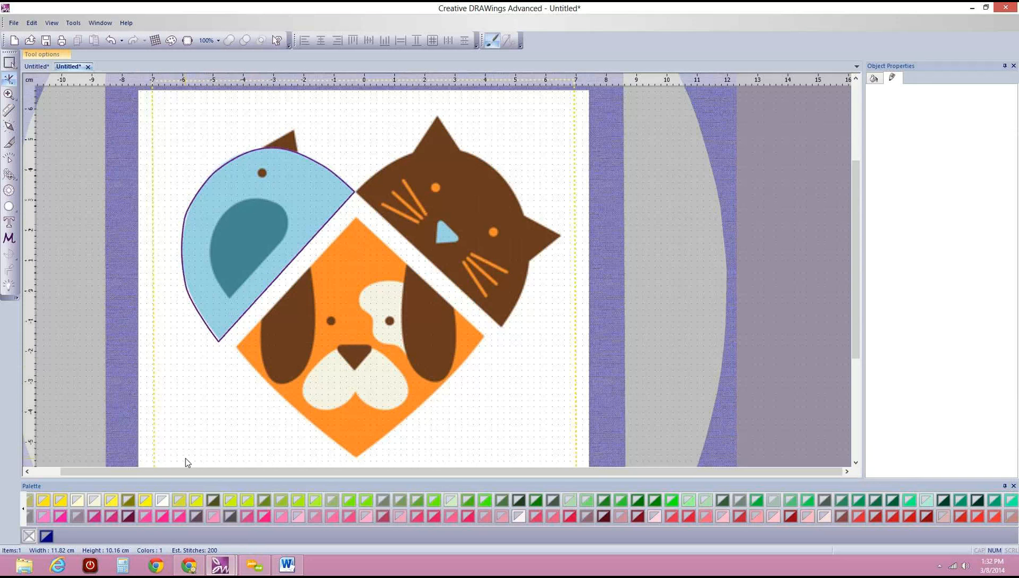
Fill the bird body shape with a light blue thread colour and remove its outline.
{"action": "left_click", "coordinate": [300, 156]}
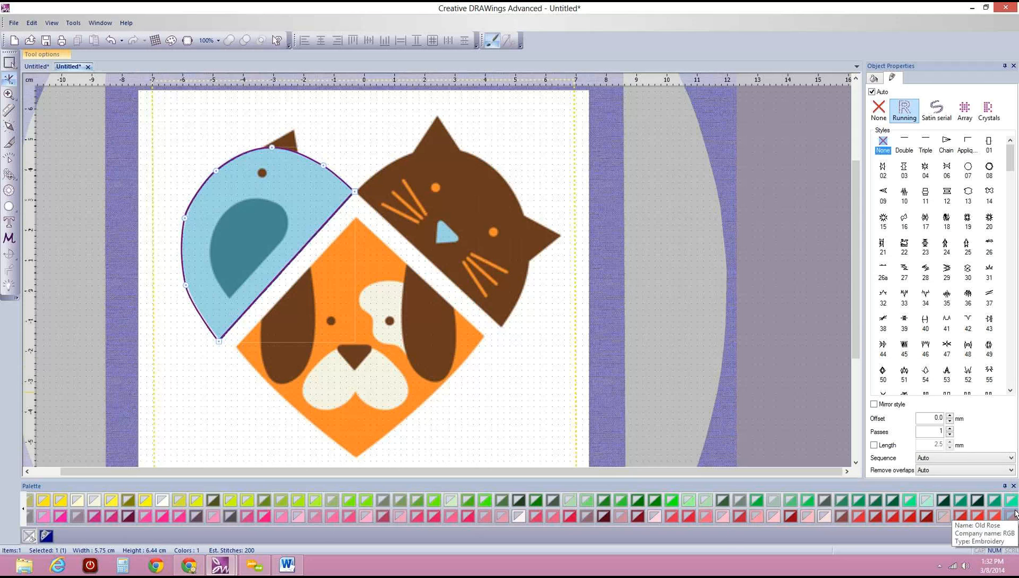
{"action": "left_click", "coordinate": [23, 510]}
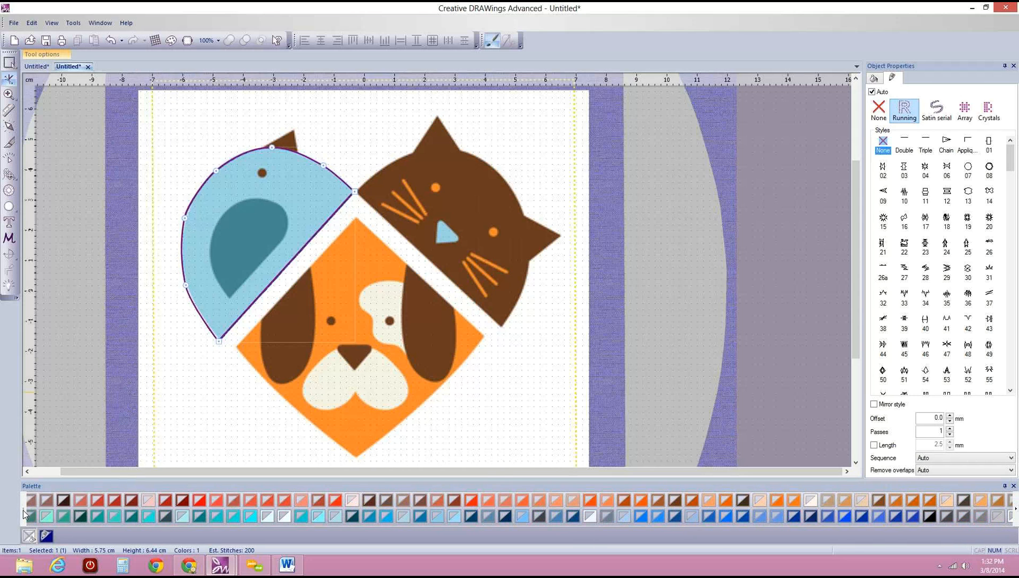
{"action": "left_click", "coordinate": [440, 518]}
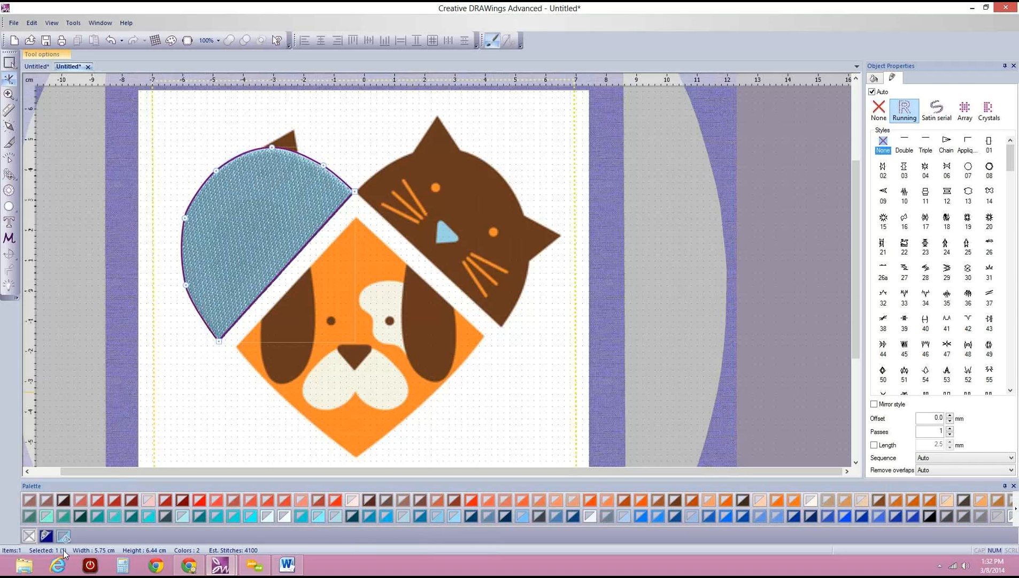
{"action": "right_click", "coordinate": [28, 535]}
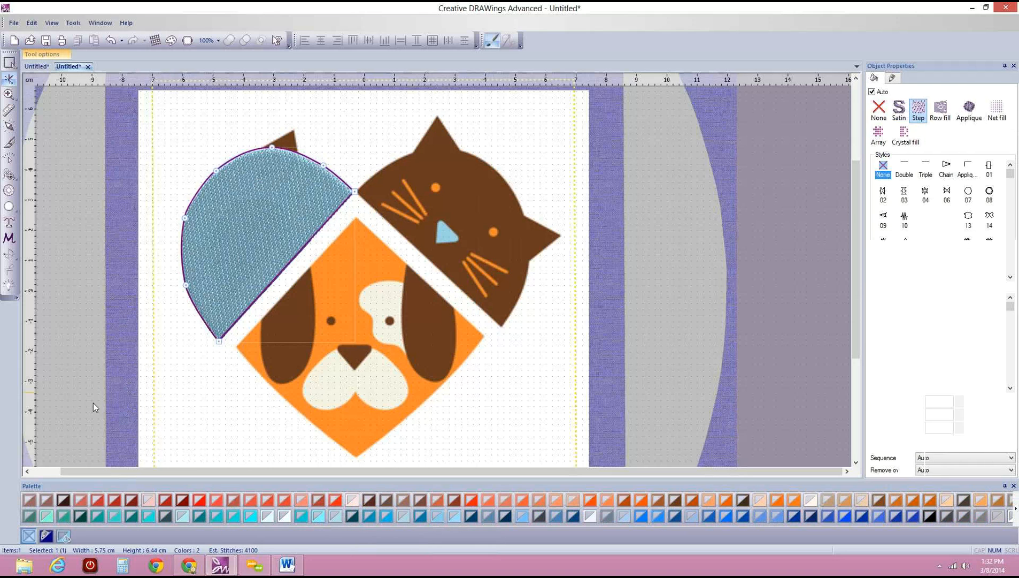
{"action": "left_click", "coordinate": [119, 298]}
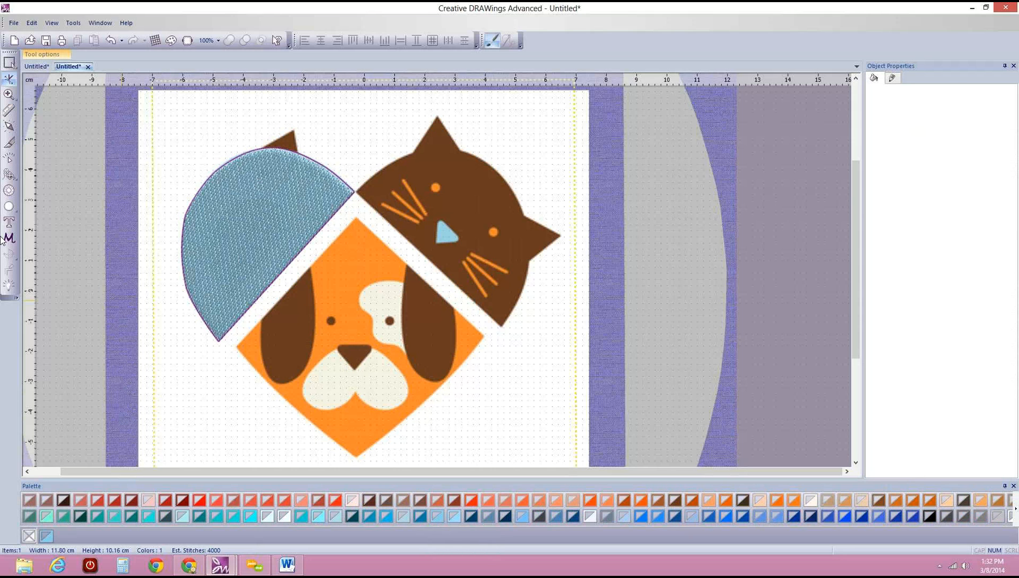
Select the traced bird body and delete it from the design.
{"action": "left_click", "coordinate": [9, 62]}
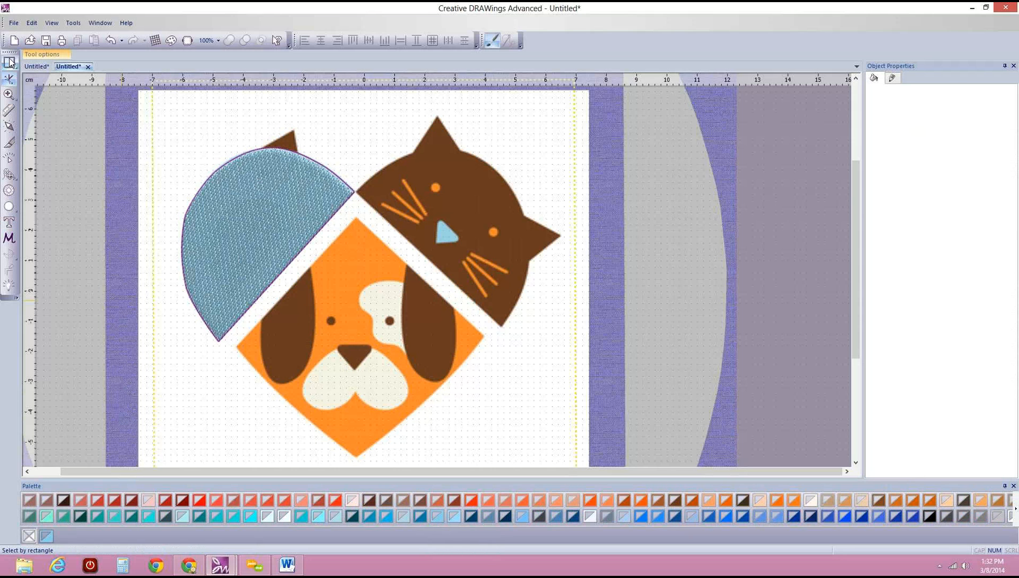
{"action": "left_click", "coordinate": [258, 205]}
{"action": "key", "text": "Delete"}
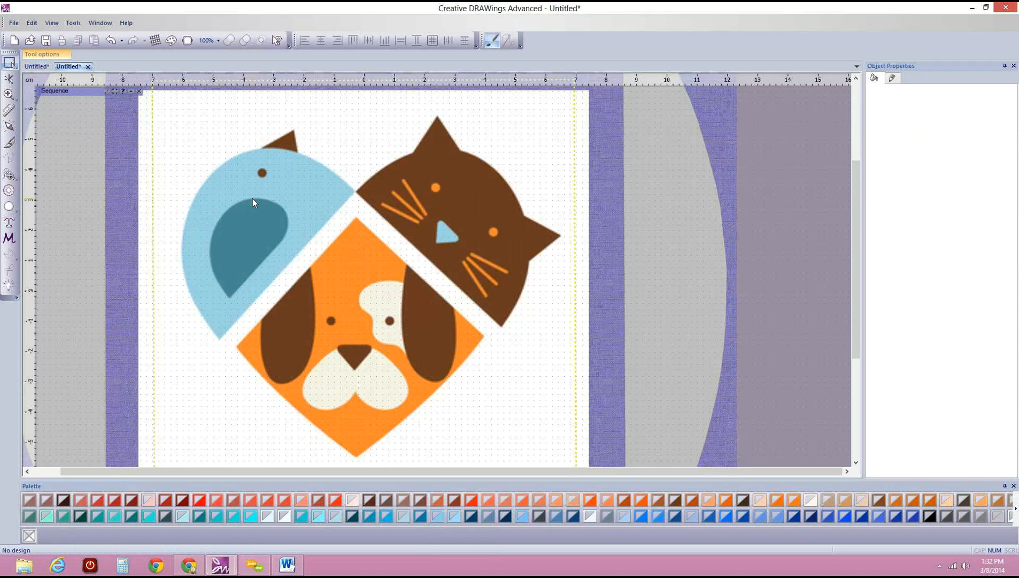
Trace the white patch around the dog's eye as a closed outline shape, following its curved edge and the ear.
{"action": "left_click", "coordinate": [13, 175]}
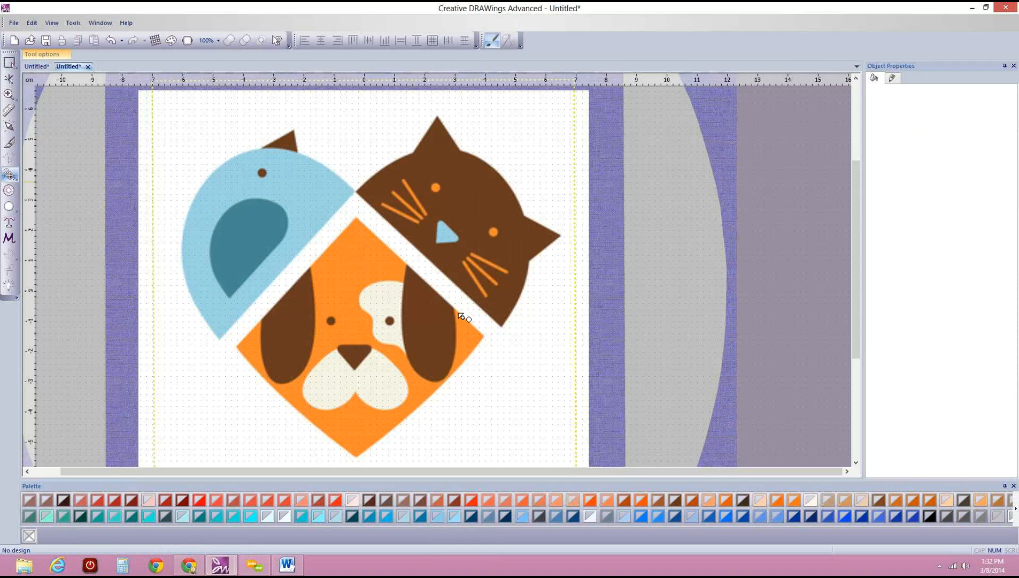
{"action": "left_click", "coordinate": [405, 284]}
{"action": "left_click", "coordinate": [385, 282]}
{"action": "left_click", "coordinate": [364, 289]}
{"action": "left_click", "coordinate": [359, 306]}
{"action": "left_click", "coordinate": [370, 314]}
{"action": "left_click", "coordinate": [372, 328]}
{"action": "left_click", "coordinate": [376, 341]}
{"action": "left_click", "coordinate": [392, 344]}
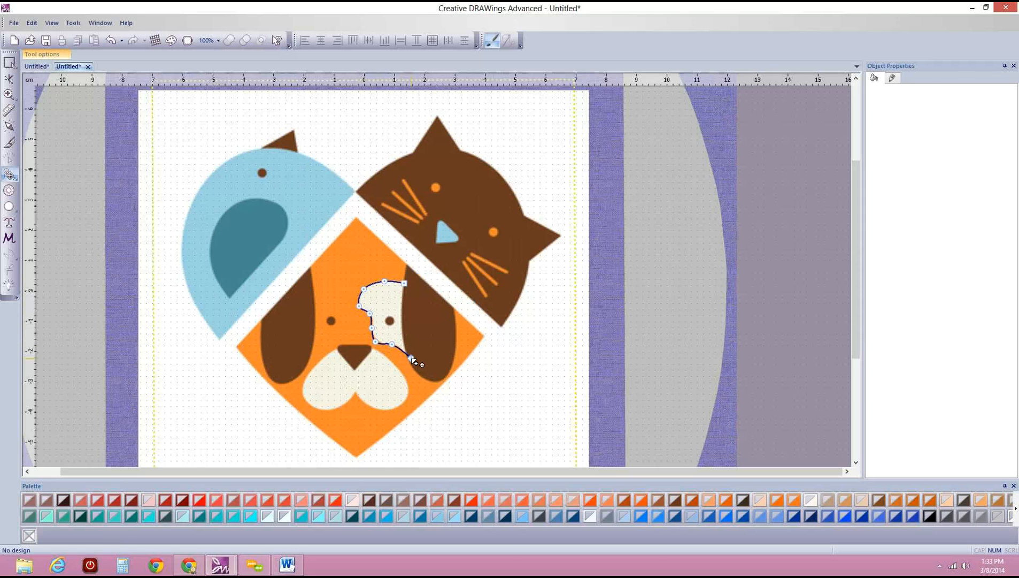
{"action": "left_click", "coordinate": [411, 358]}
{"action": "left_click", "coordinate": [405, 325]}
{"action": "left_click", "coordinate": [406, 284]}
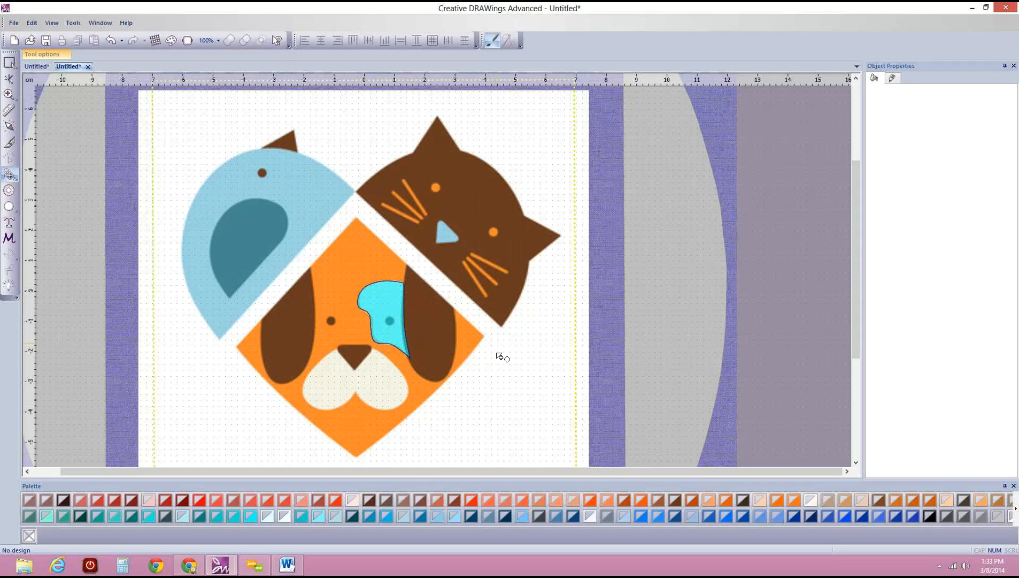
Trace the dog's white muzzle as a closed outline shape, including the lower notch and the point beneath the nose.
{"action": "left_click", "coordinate": [368, 348]}
{"action": "right_click", "coordinate": [387, 355]}
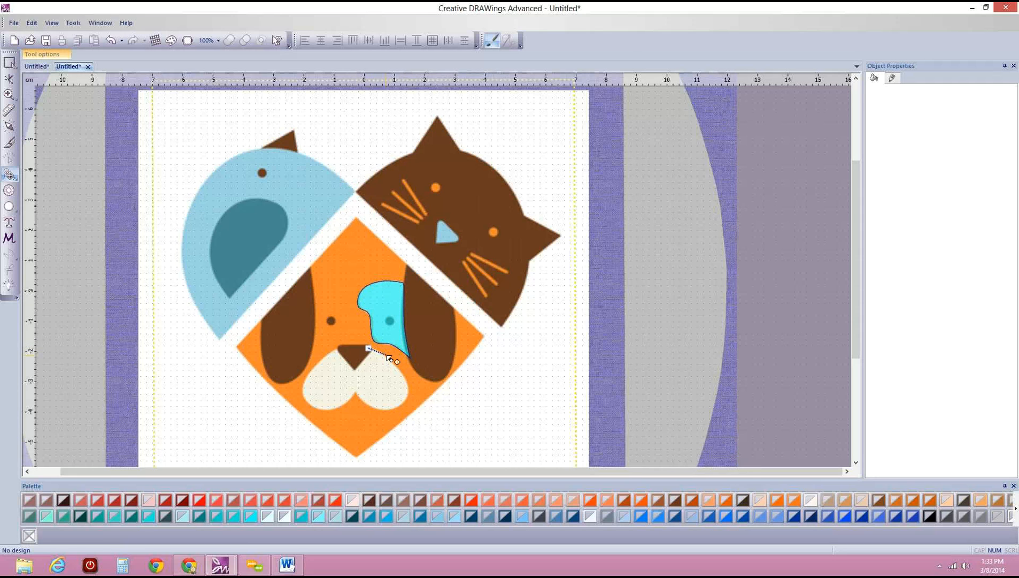
{"action": "right_click", "coordinate": [409, 387]}
{"action": "right_click", "coordinate": [394, 407]}
{"action": "right_click", "coordinate": [370, 405]}
{"action": "right_click", "coordinate": [355, 391]}
{"action": "right_click", "coordinate": [342, 405]}
{"action": "right_click", "coordinate": [314, 407]}
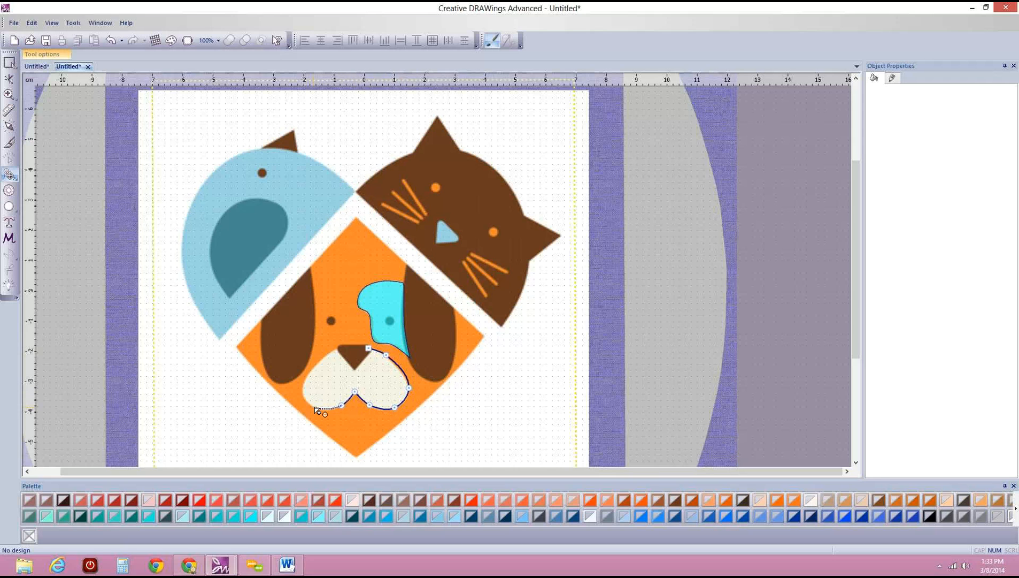
{"action": "right_click", "coordinate": [304, 389]}
{"action": "right_click", "coordinate": [322, 359]}
{"action": "right_click", "coordinate": [356, 364]}
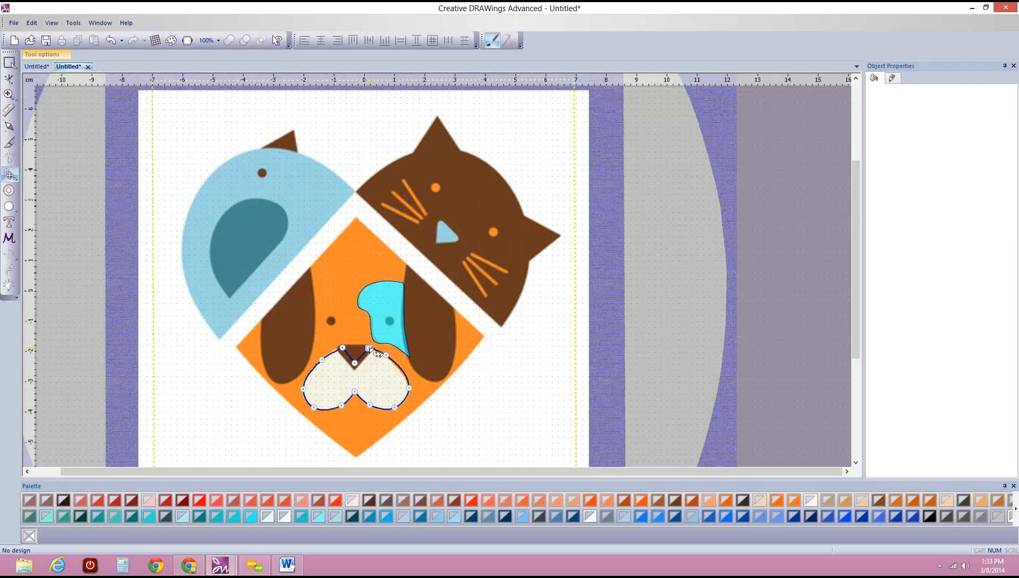
{"action": "left_click", "coordinate": [370, 348]}
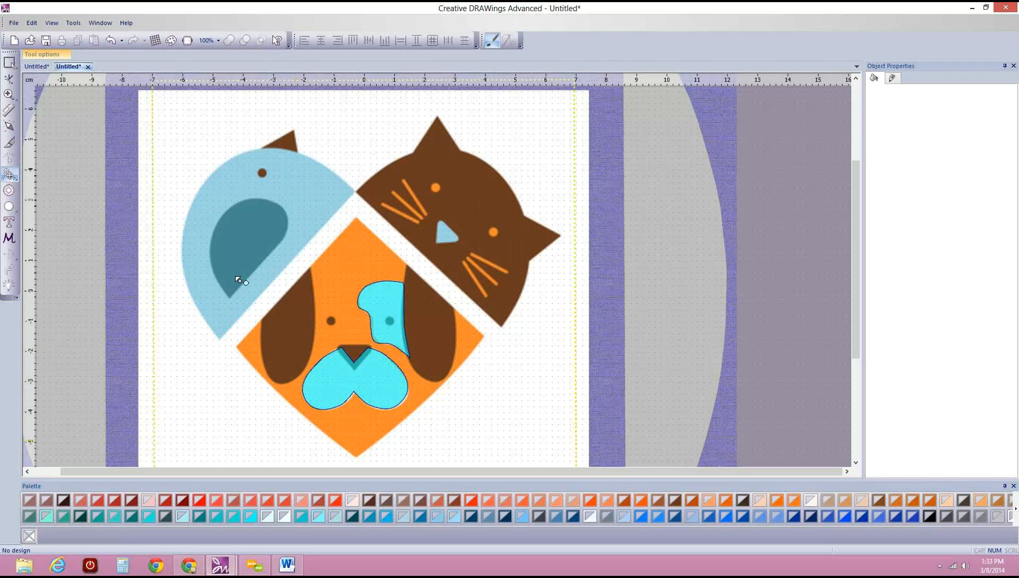
Finish the eye patch and muzzle shapes, fill them with a pale off-white thread colour and remove their outline.
{"action": "right_click", "coordinate": [183, 190]}
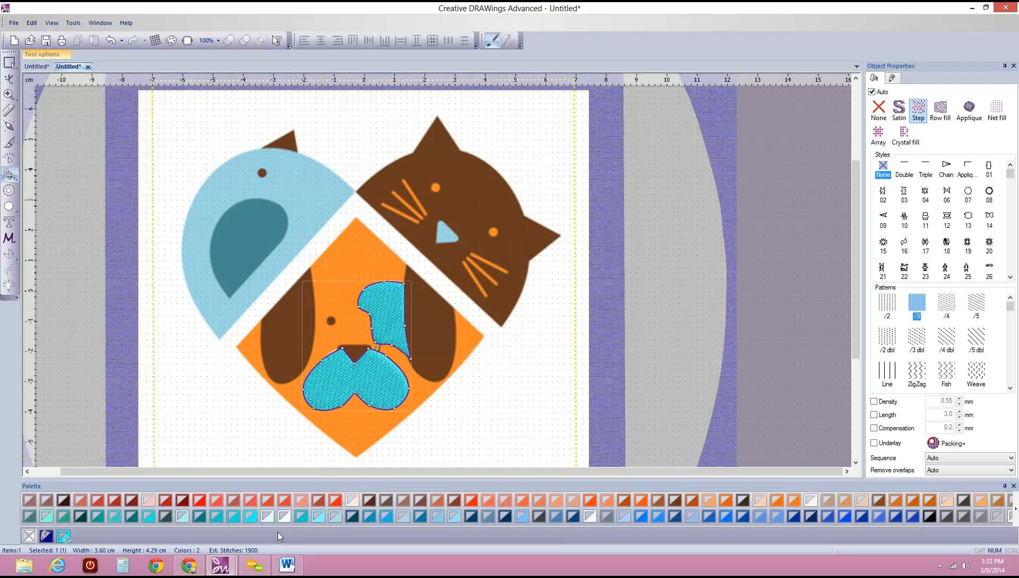
{"action": "left_click", "coordinate": [354, 503]}
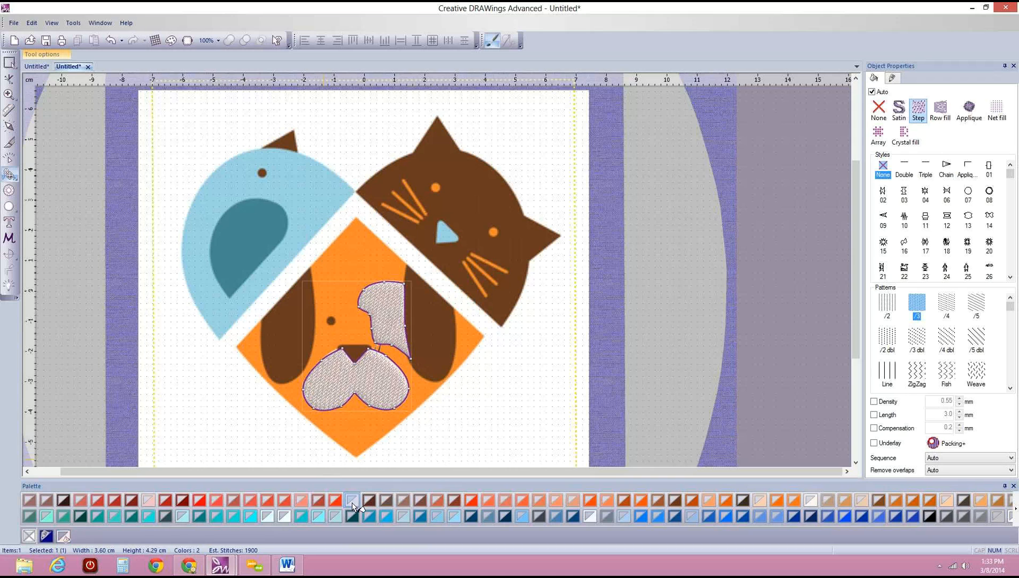
{"action": "right_click", "coordinate": [29, 536]}
{"action": "left_click", "coordinate": [249, 343]}
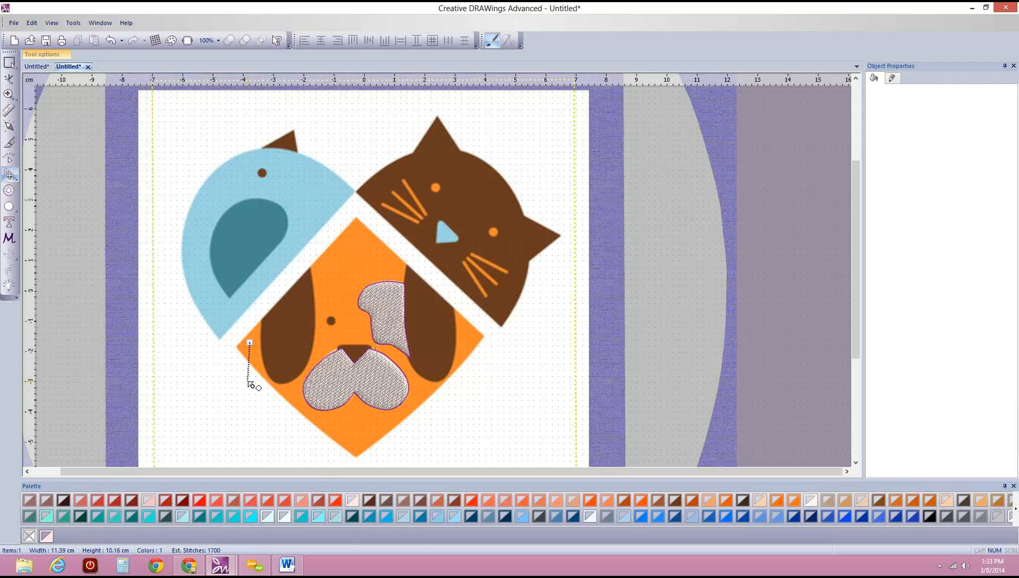
{"action": "key", "text": "Escape"}
Edit the muzzle's nodes beside the nose and along its upper edge so the shape reaches the artwork's edges.
{"action": "left_click", "coordinate": [9, 62]}
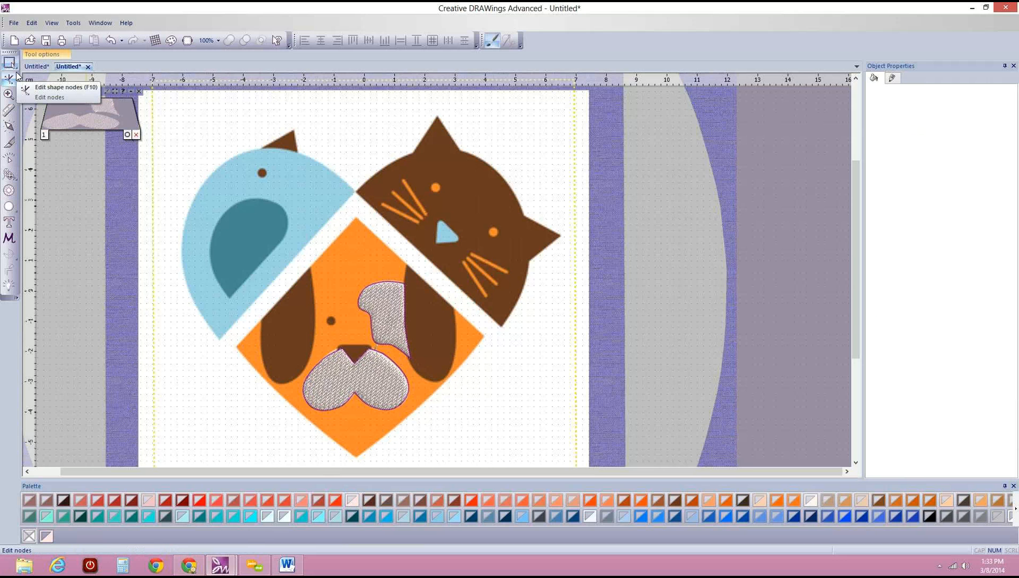
{"action": "left_click", "coordinate": [337, 377]}
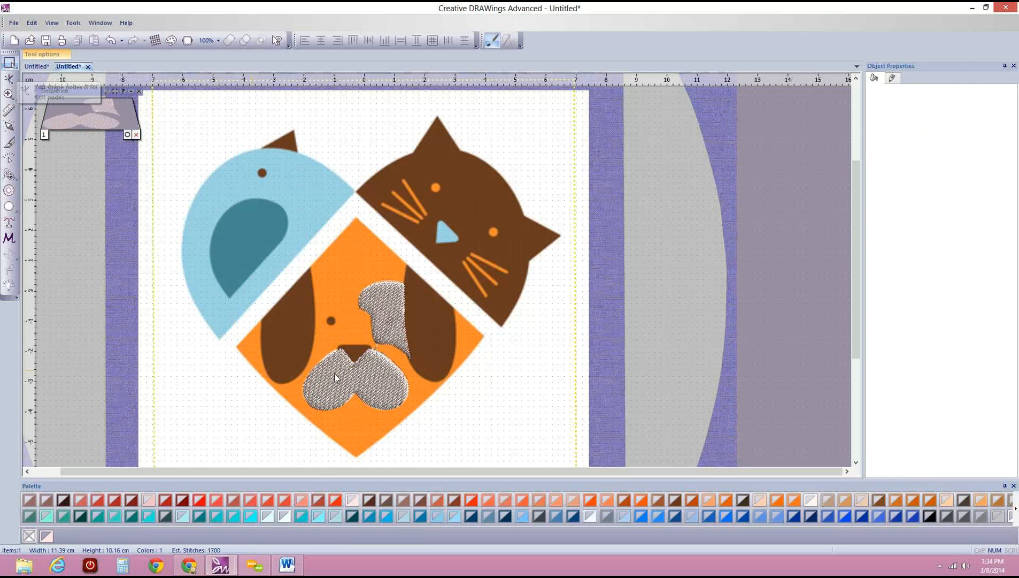
{"action": "scroll", "coordinate": [335, 377], "scroll_direction": "up", "scroll_amount": 1}
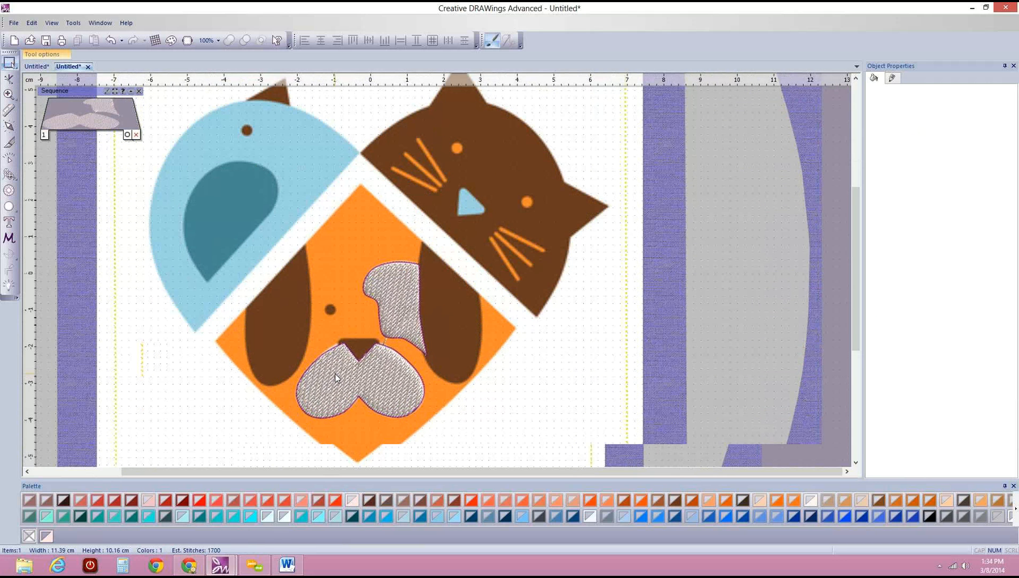
{"action": "scroll", "coordinate": [336, 378], "scroll_direction": "up", "scroll_amount": 1}
{"action": "scroll", "coordinate": [336, 378], "scroll_direction": "up", "scroll_amount": 1}
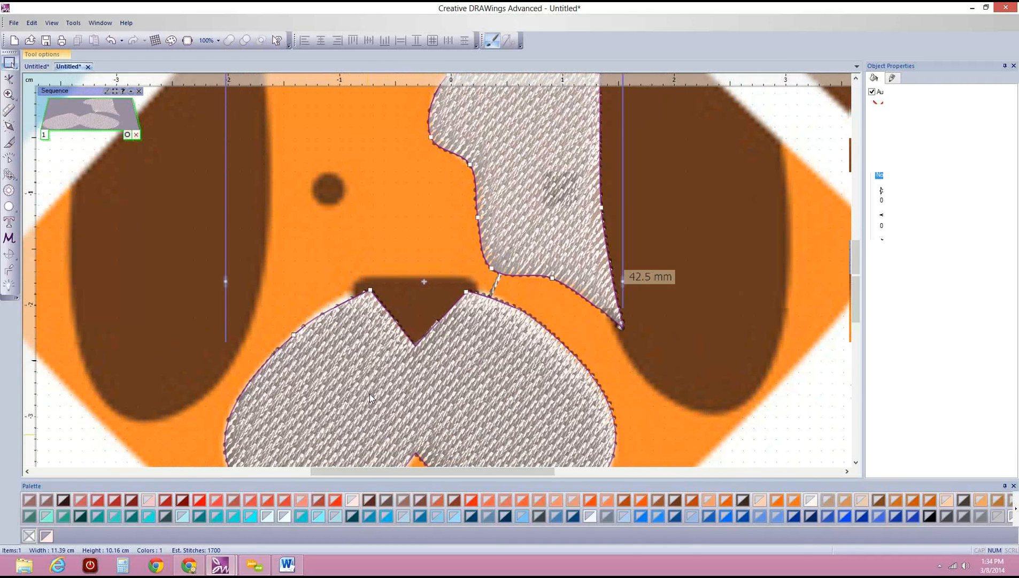
{"action": "double_click", "coordinate": [369, 394]}
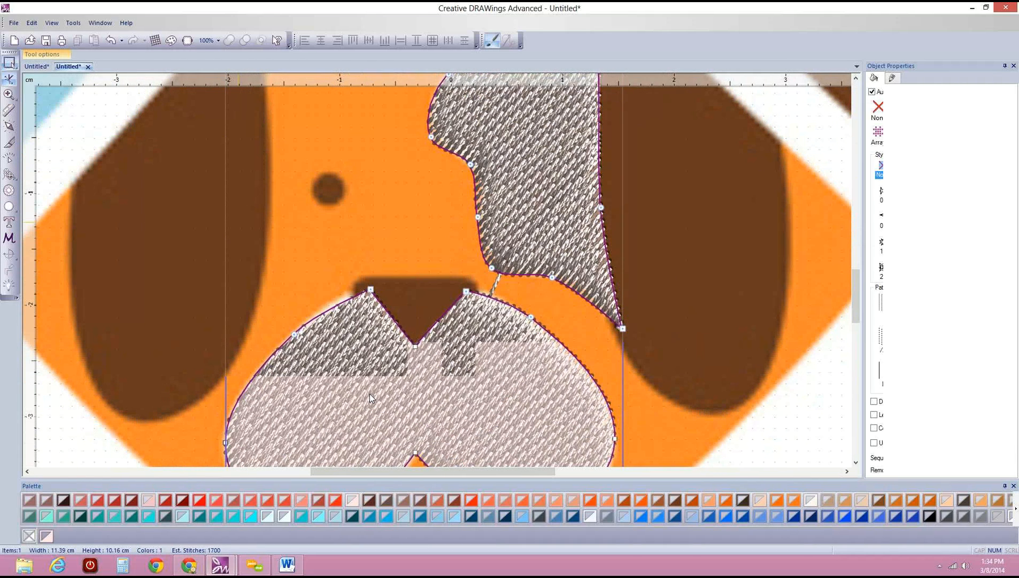
{"action": "left_click", "coordinate": [370, 289]}
{"action": "left_click_drag", "start_coordinate": [371, 290], "coordinate": [367, 281]}
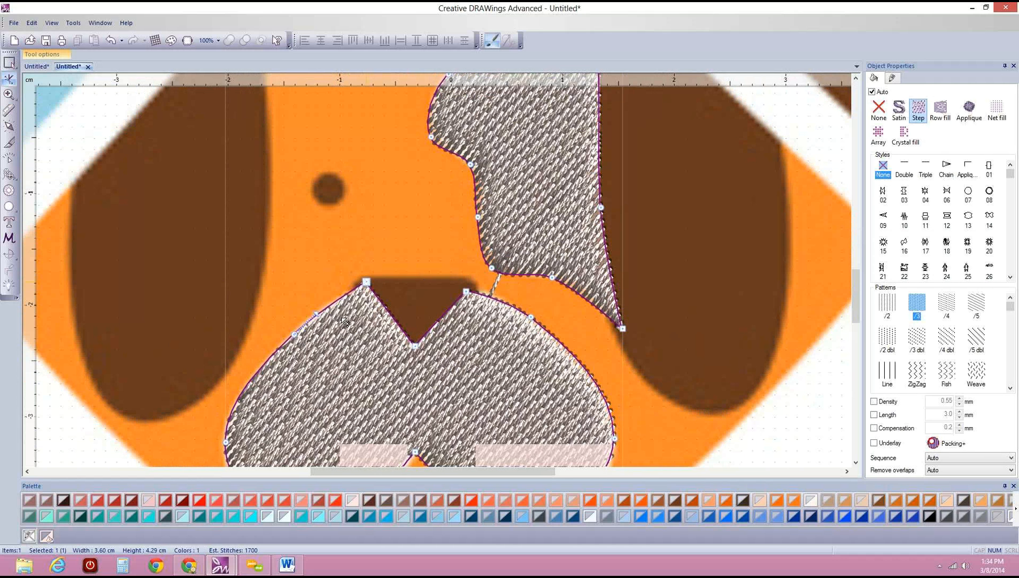
{"action": "left_click_drag", "start_coordinate": [294, 334], "coordinate": [290, 330]}
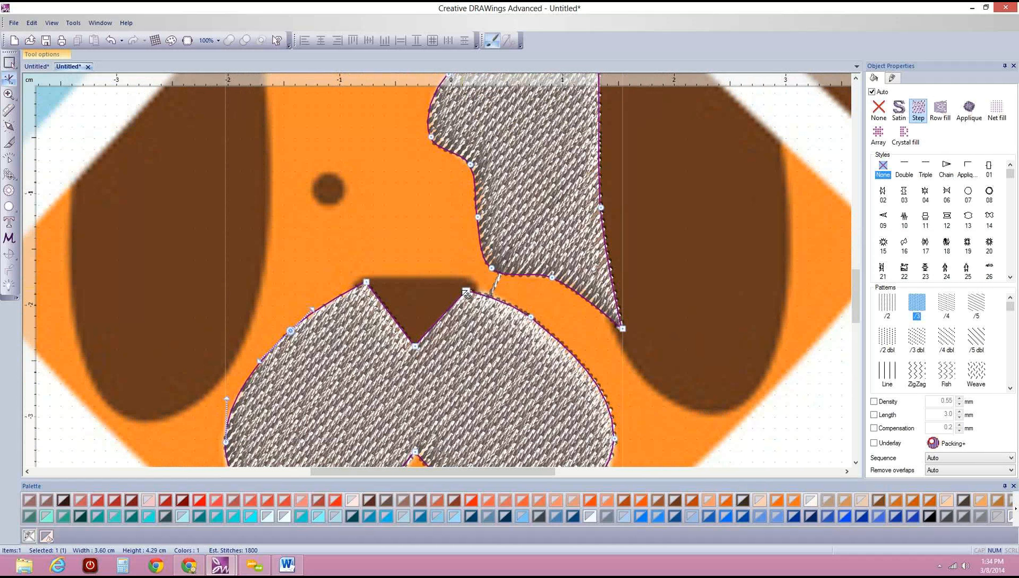
{"action": "left_click_drag", "start_coordinate": [467, 292], "coordinate": [469, 286]}
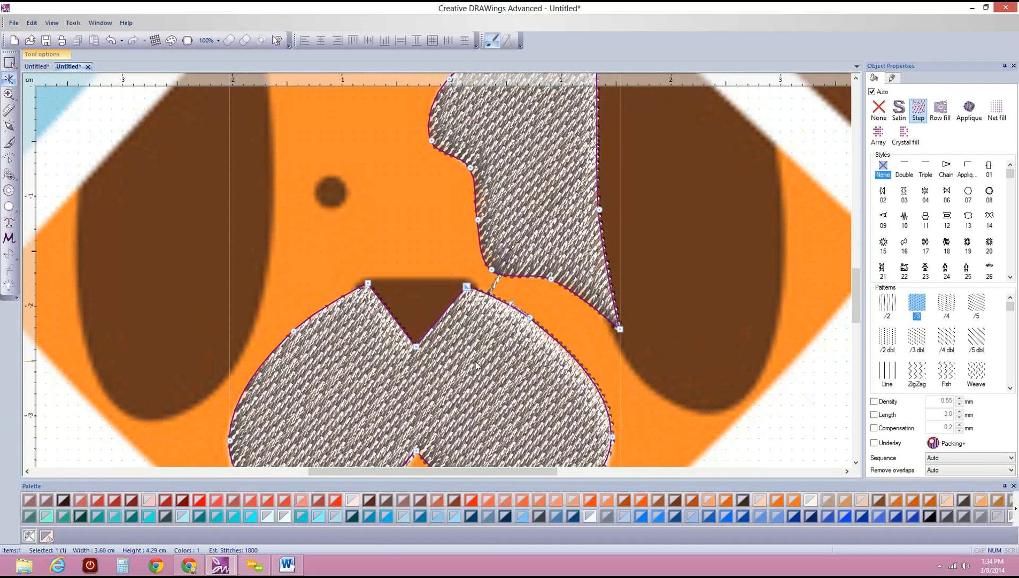
{"action": "scroll", "coordinate": [477, 365], "scroll_direction": "down", "scroll_amount": 2}
{"action": "scroll", "coordinate": [476, 365], "scroll_direction": "down", "scroll_amount": 2}
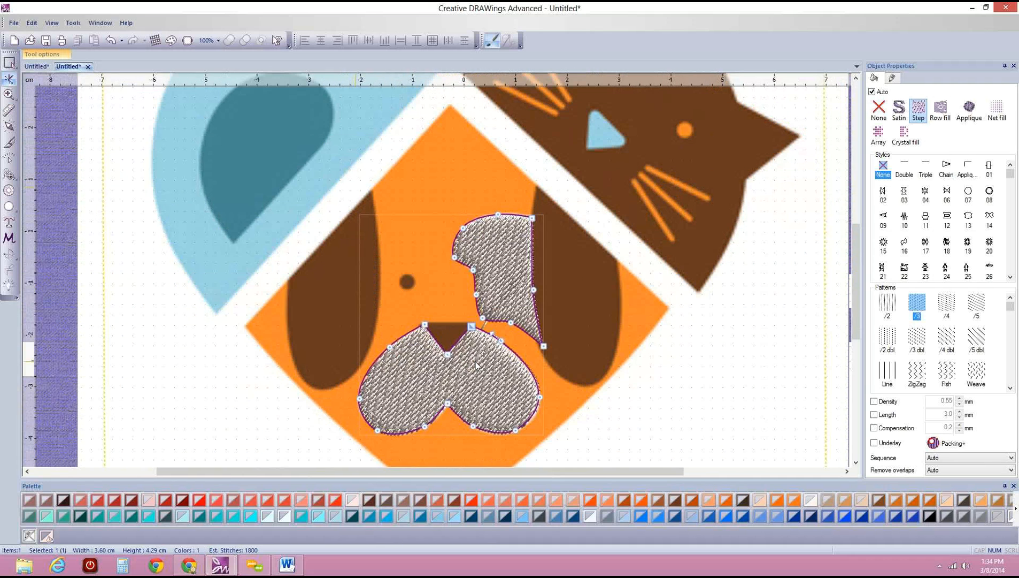
{"action": "left_click", "coordinate": [219, 297]}
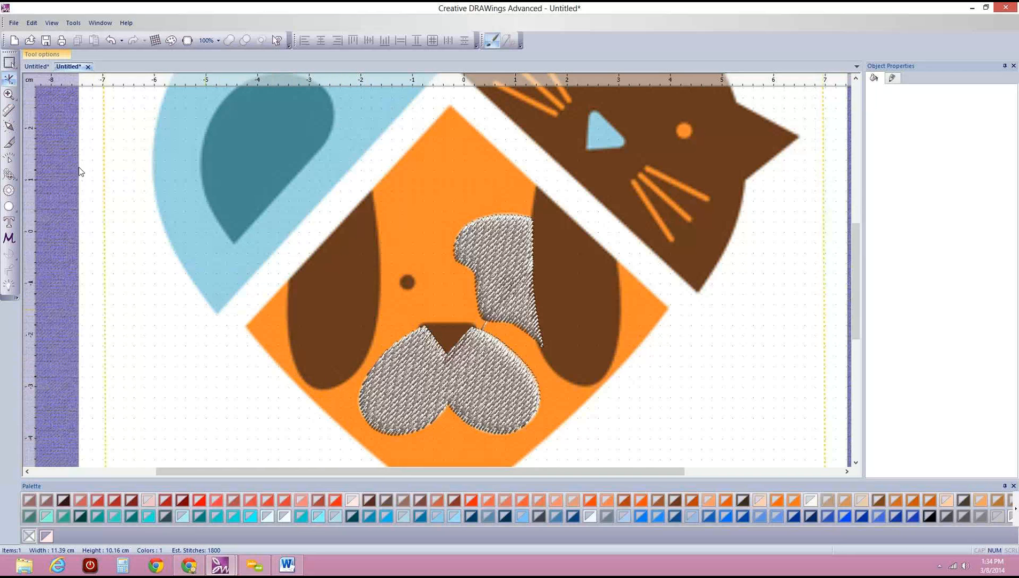
{"action": "left_click", "coordinate": [9, 173]}
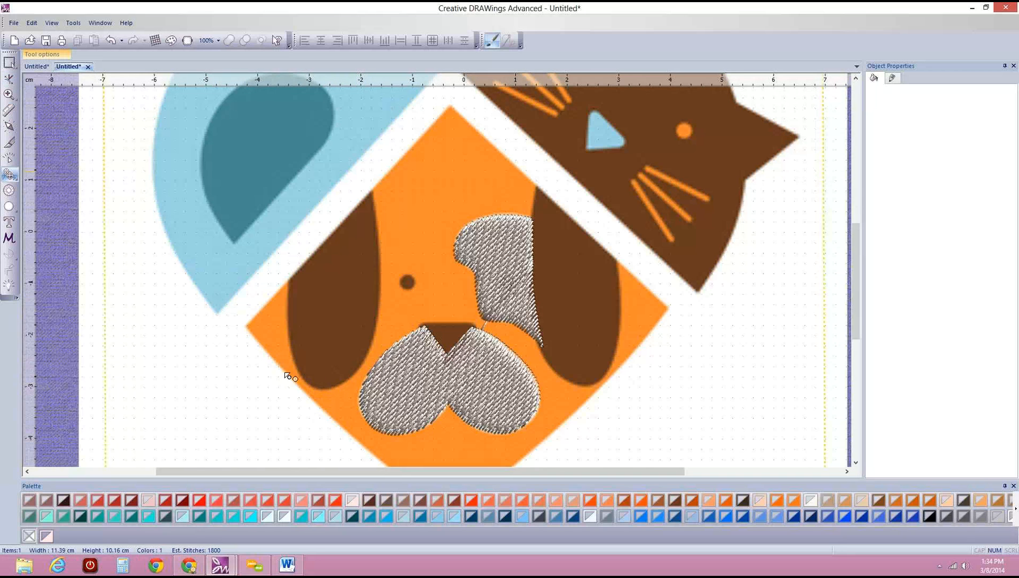
{"action": "left_click", "coordinate": [330, 388]}
{"action": "left_click", "coordinate": [312, 385]}
{"action": "left_click", "coordinate": [353, 376]}
{"action": "left_click", "coordinate": [296, 369]}
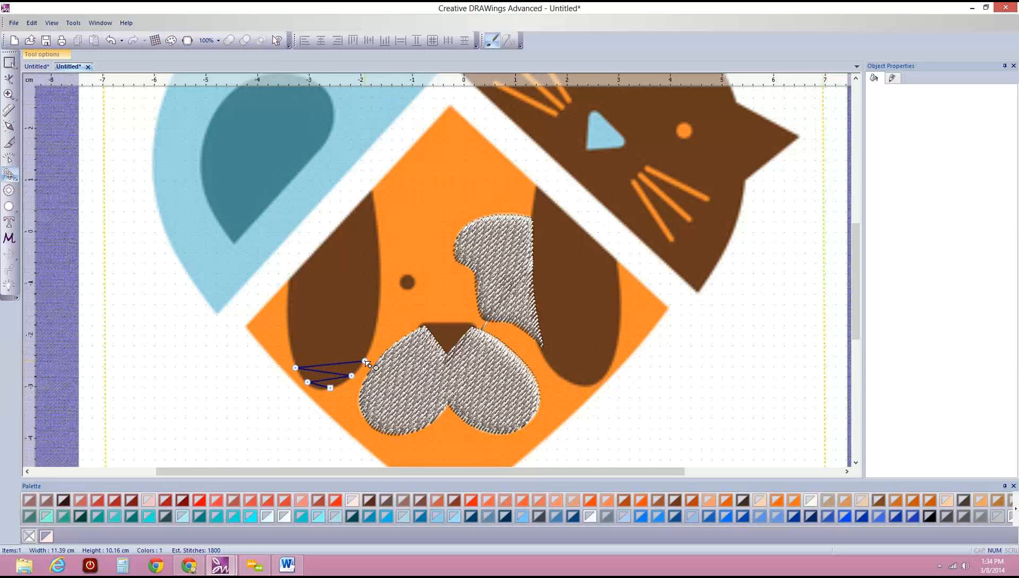
{"action": "key", "text": "BackSpace"}
{"action": "key", "text": "BackSpace"}
{"action": "key", "text": "Escape"}
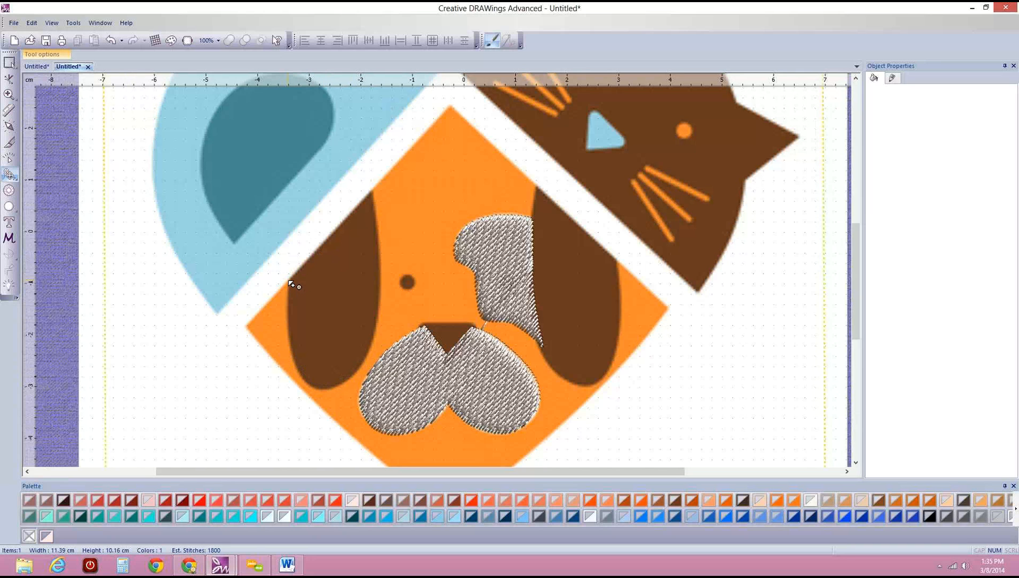
Trace the dog's left ear with the outline tool, from its outer upper corner around the bottom to the inner tip.
{"action": "left_click_drag", "start_coordinate": [288, 280], "coordinate": [288, 331]}
{"action": "left_click", "coordinate": [299, 371]}
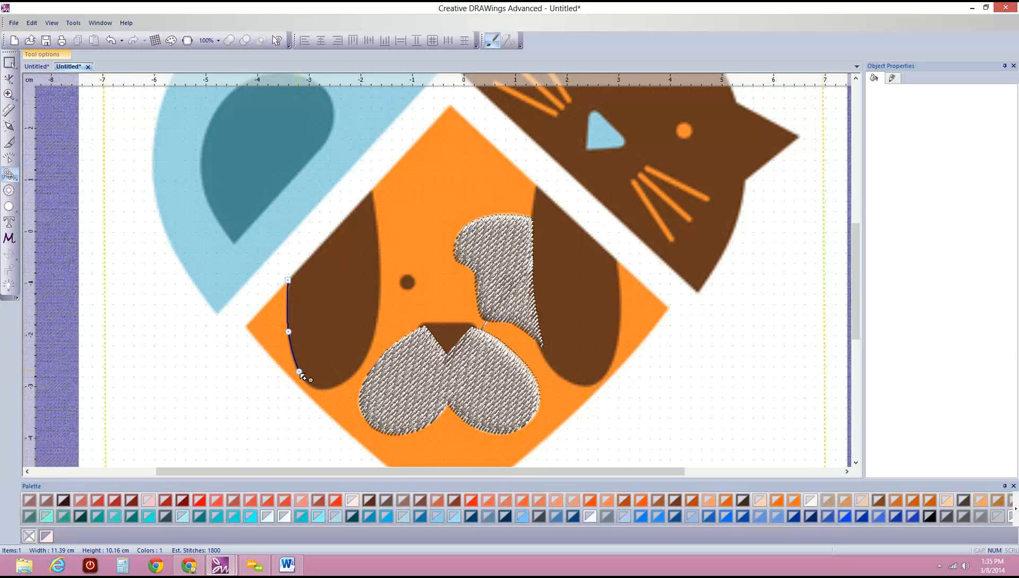
{"action": "left_click", "coordinate": [324, 388]}
{"action": "left_click", "coordinate": [348, 378]}
{"action": "left_click", "coordinate": [371, 341]}
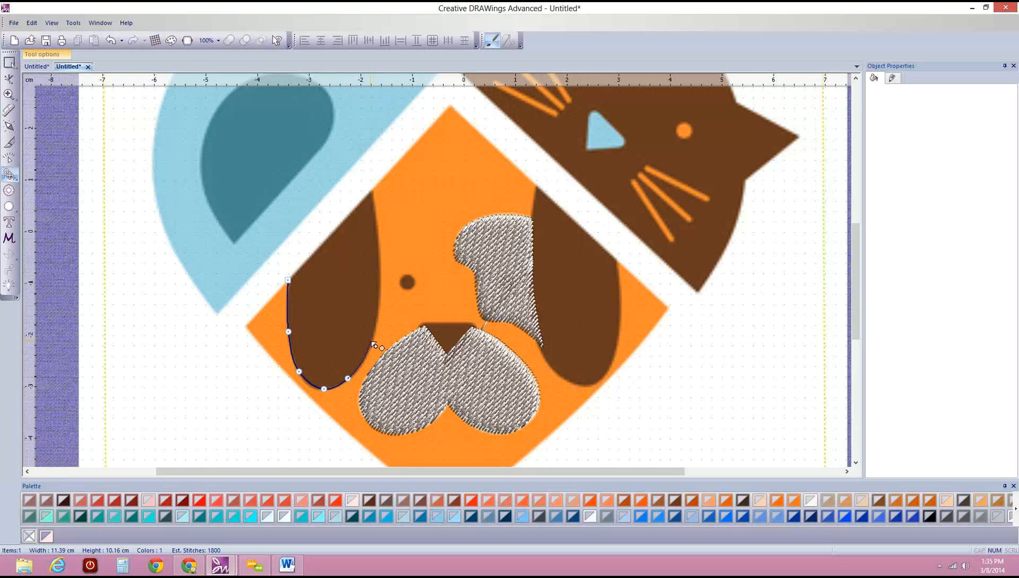
{"action": "left_click", "coordinate": [379, 237]}
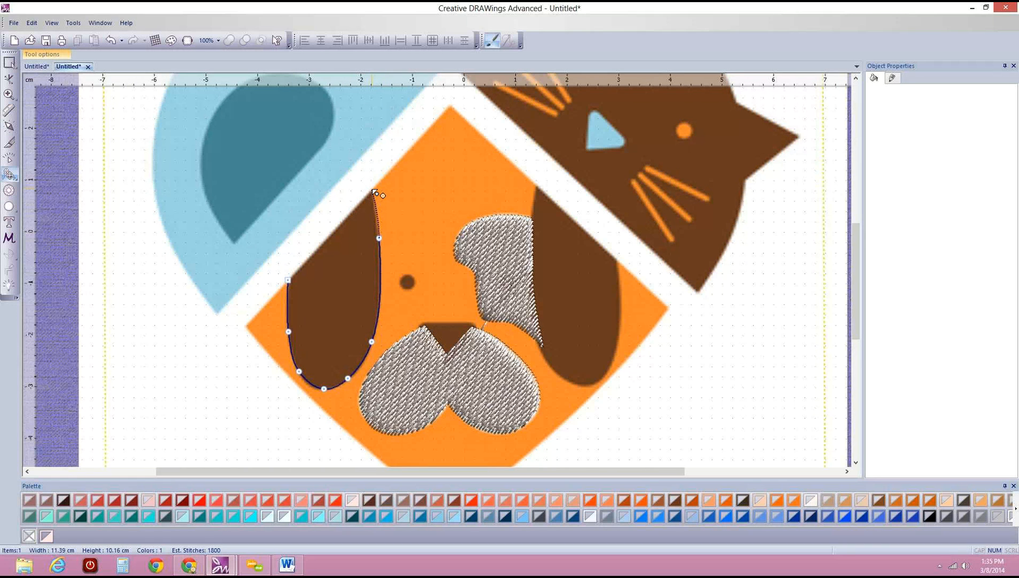
{"action": "left_click", "coordinate": [374, 190]}
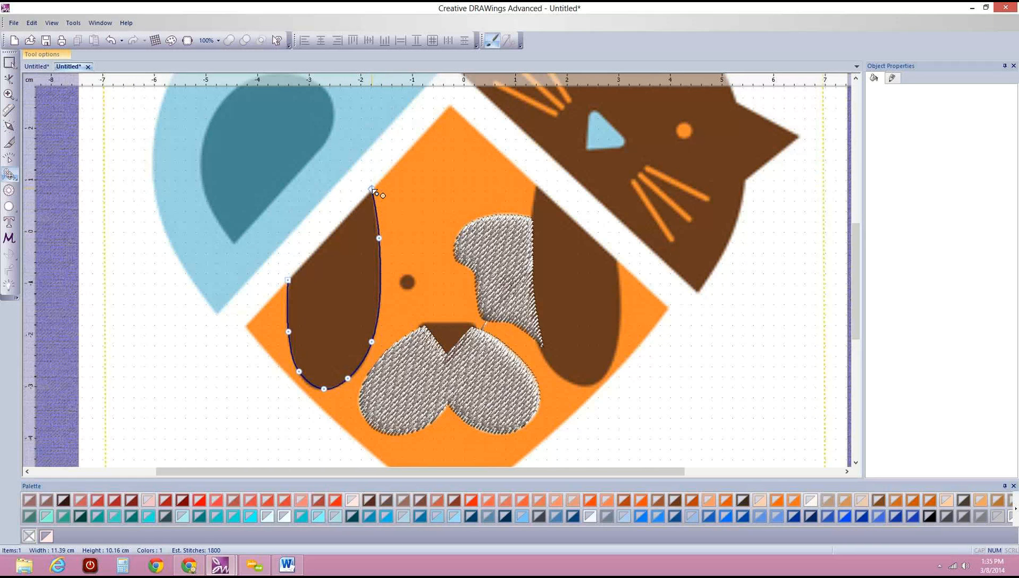
Close the outline around the dog's ear on the teal-filled side and remove the new shape's outline stitching.
{"action": "left_click", "coordinate": [289, 280]}
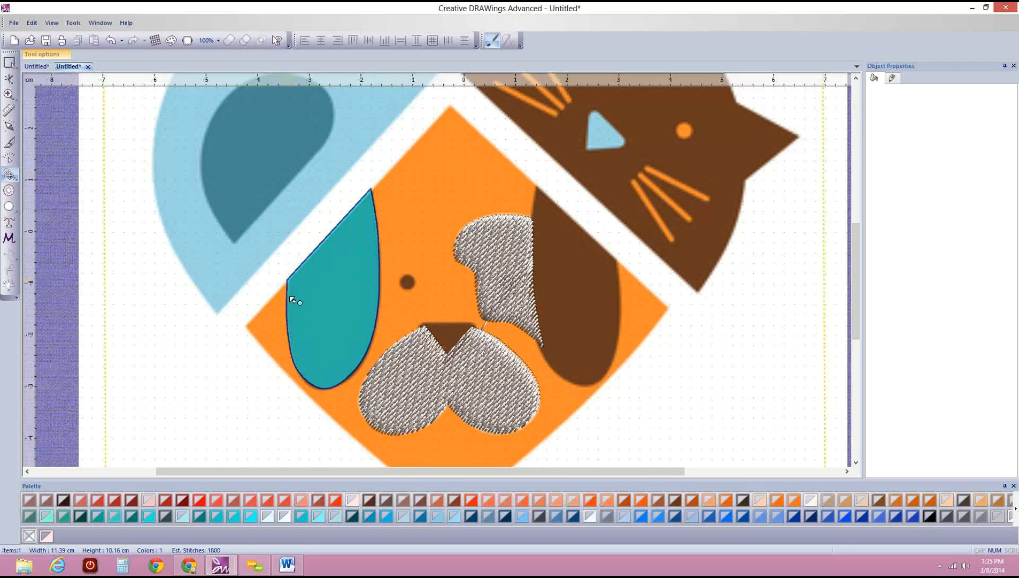
{"action": "left_click", "coordinate": [9, 62]}
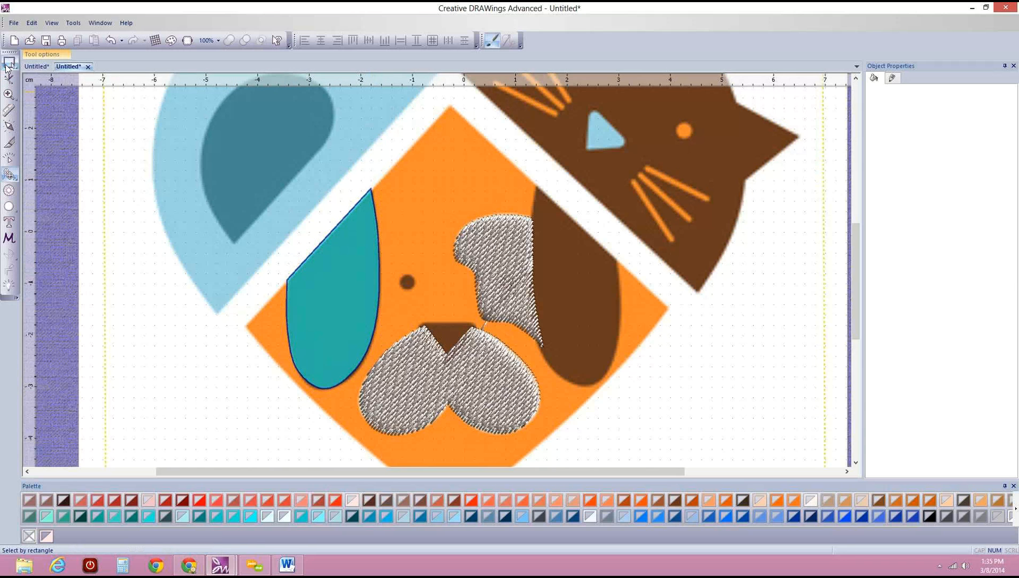
{"action": "left_click", "coordinate": [328, 350]}
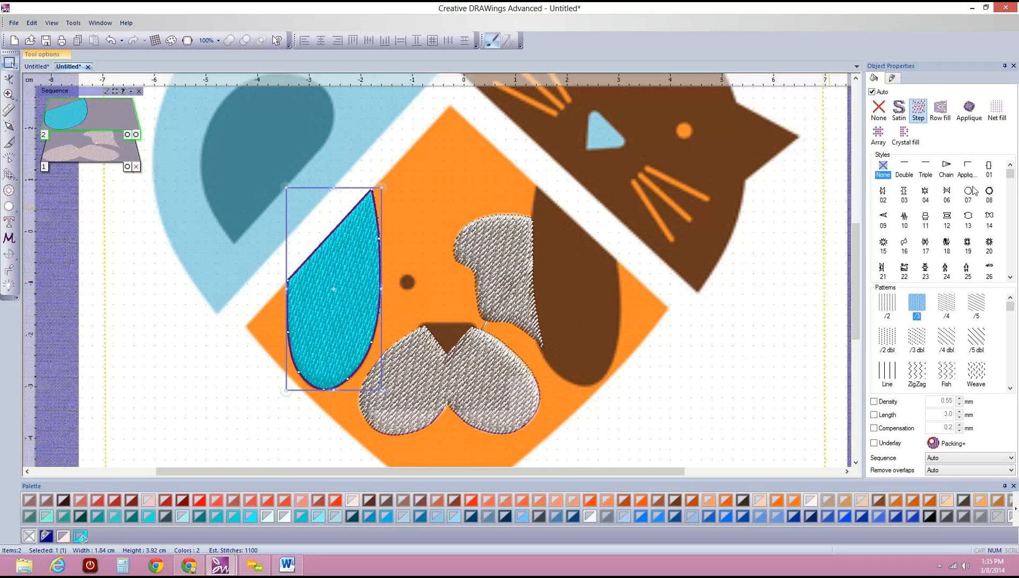
{"action": "left_click", "coordinate": [28, 535]}
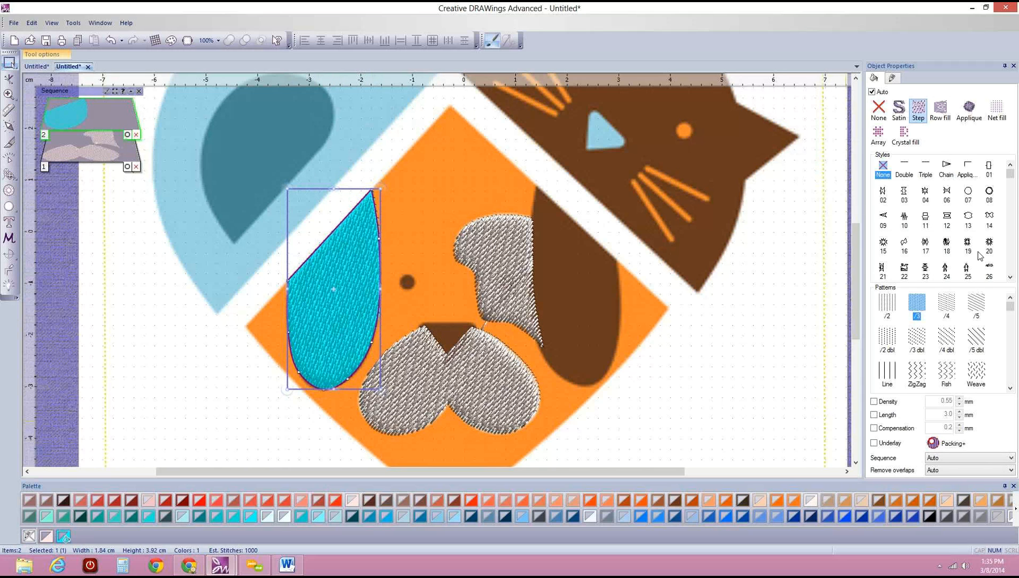
Give the ear a Satin fill with the /5 dbl pattern, guided by two near-horizontal stitch direction lines.
{"action": "left_click", "coordinate": [902, 114]}
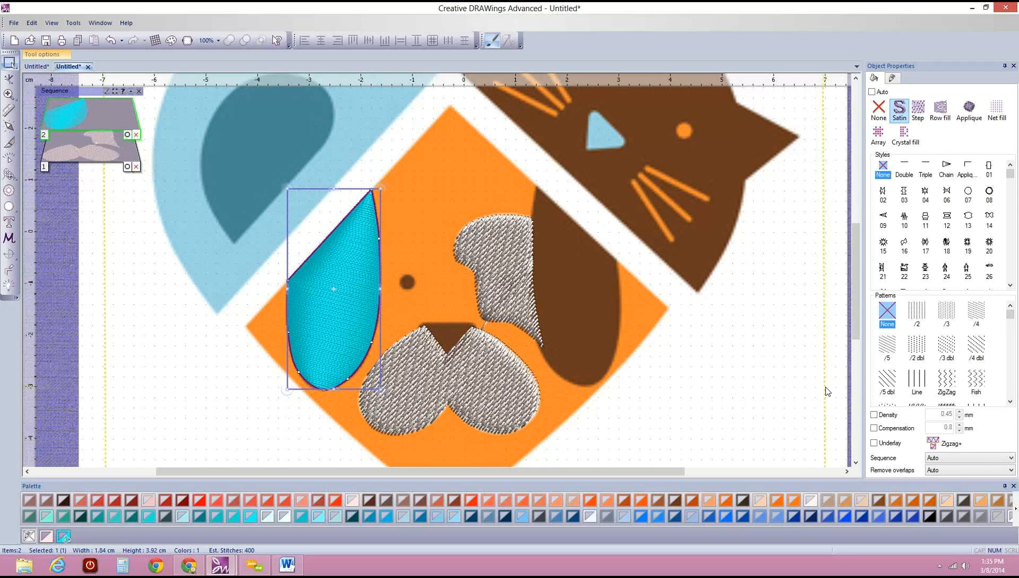
{"action": "left_click", "coordinate": [17, 159]}
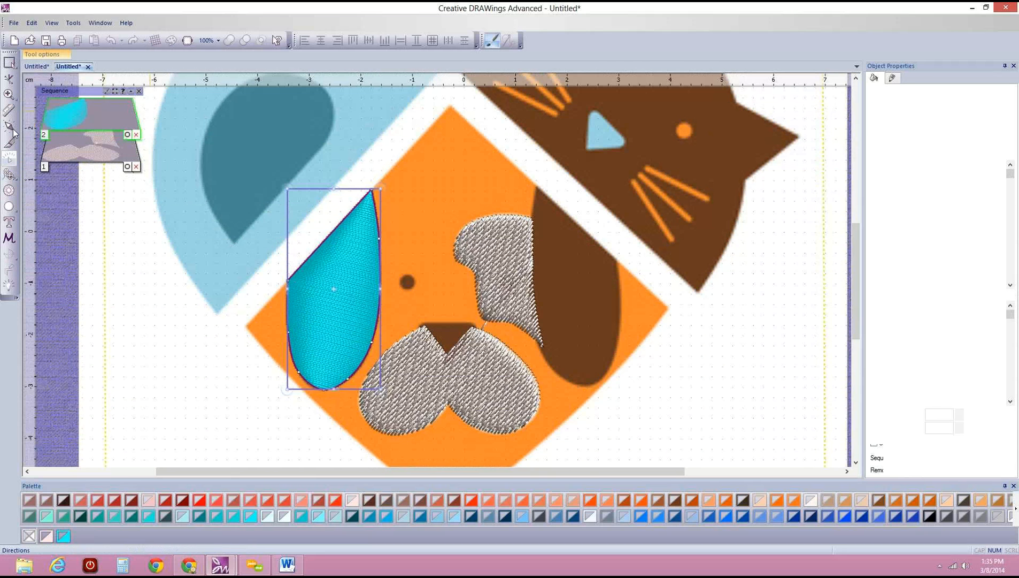
{"action": "left_click", "coordinate": [332, 287]}
{"action": "left_click", "coordinate": [289, 323]}
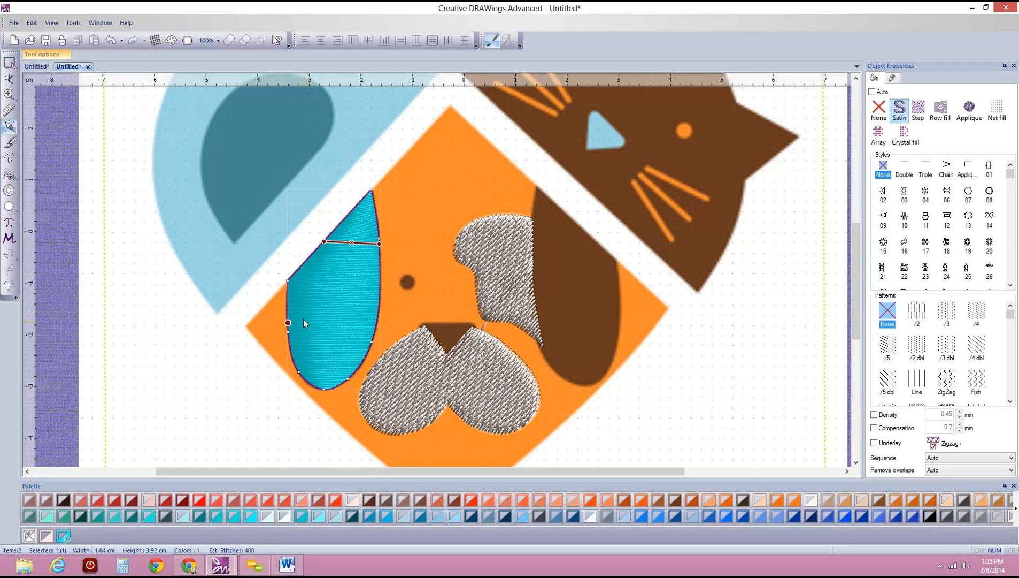
{"action": "left_click", "coordinate": [381, 321]}
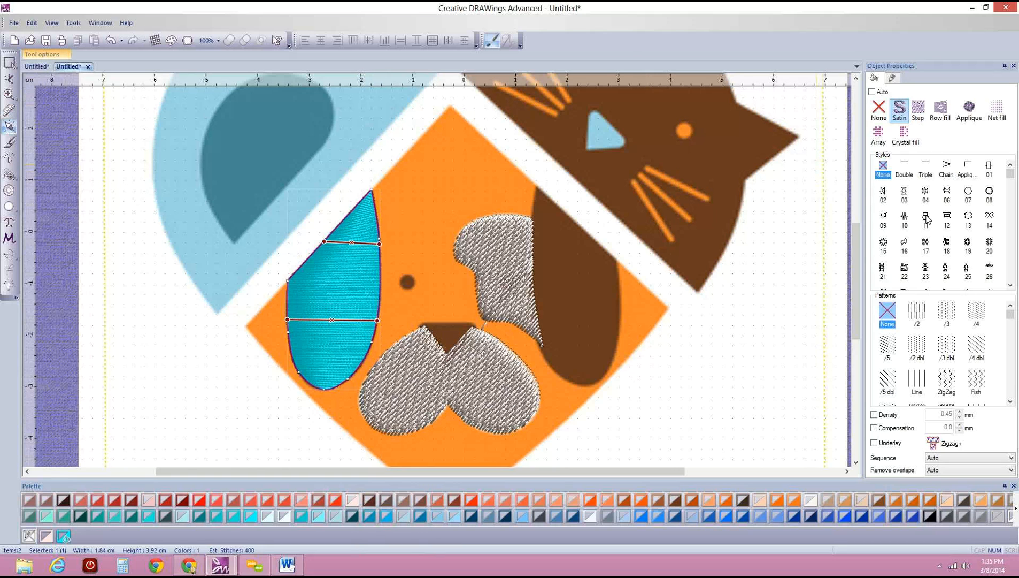
{"action": "left_click", "coordinate": [887, 380]}
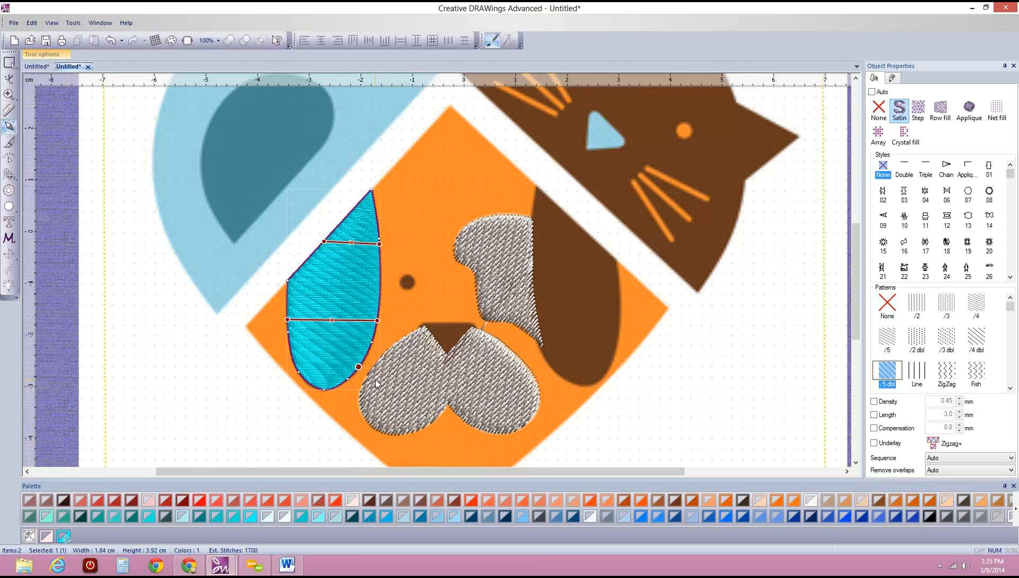
Set a near-vertical stitch direction for the combined muzzle and eye patch object.
{"action": "left_click", "coordinate": [9, 62]}
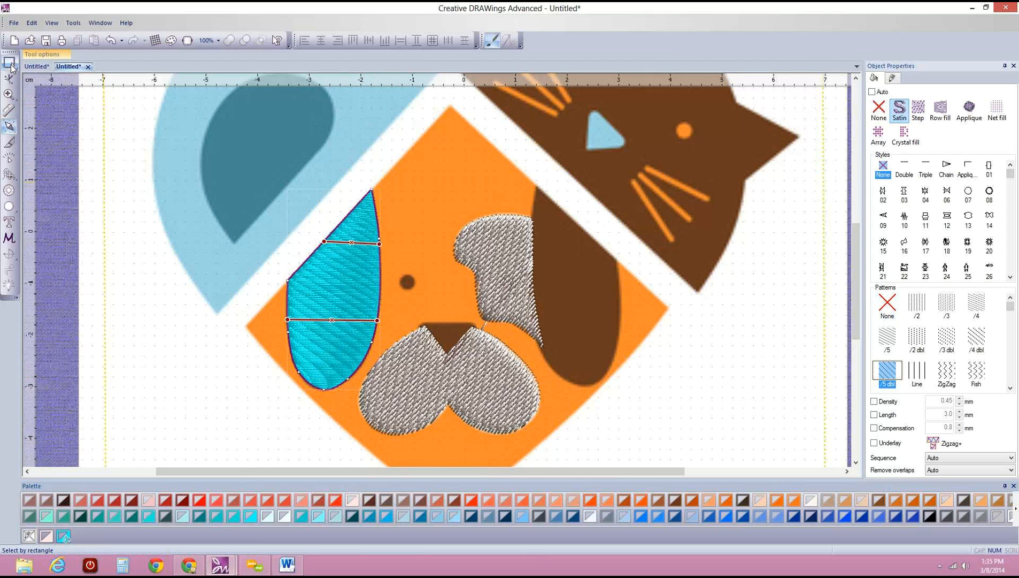
{"action": "left_click", "coordinate": [423, 391]}
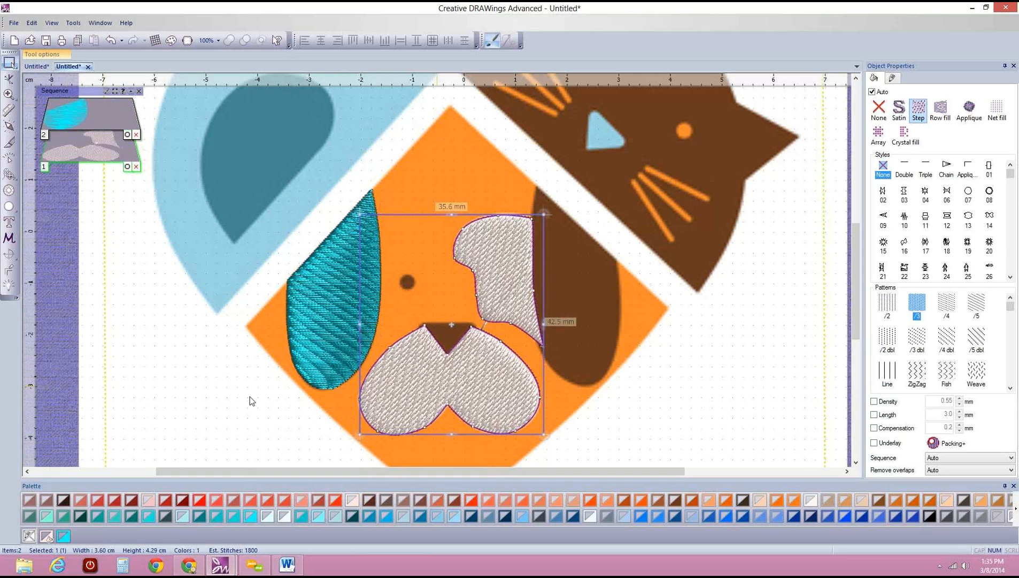
{"action": "left_click", "coordinate": [10, 126]}
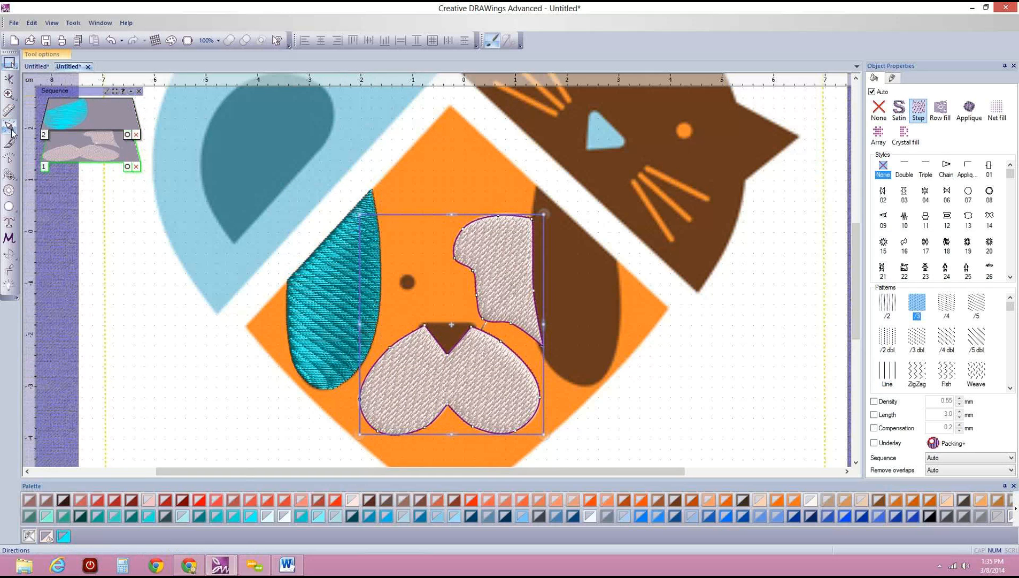
{"action": "left_click_drag", "start_coordinate": [424, 328], "coordinate": [418, 438]}
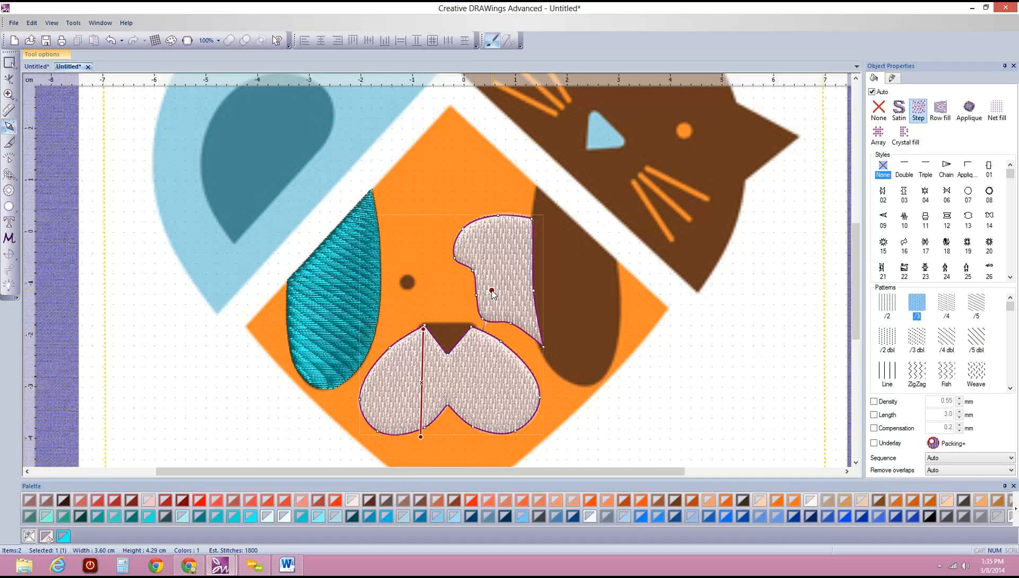
{"action": "left_click", "coordinate": [12, 66]}
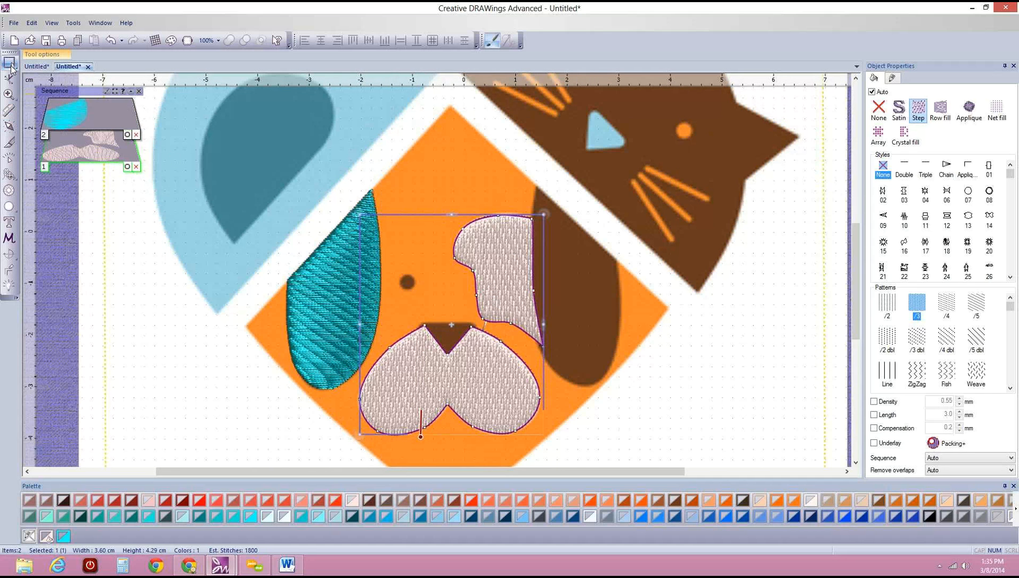
Split the combined muzzle and eye patch into separate objects and check that each can be selected individually.
{"action": "double_click", "coordinate": [87, 147]}
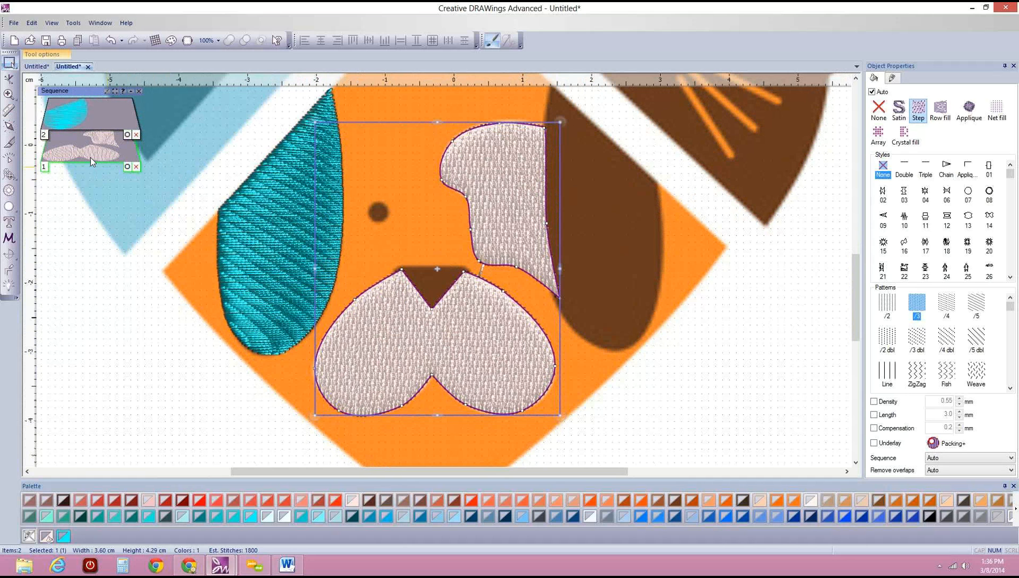
{"action": "right_click", "coordinate": [467, 185]}
{"action": "left_click", "coordinate": [491, 216]}
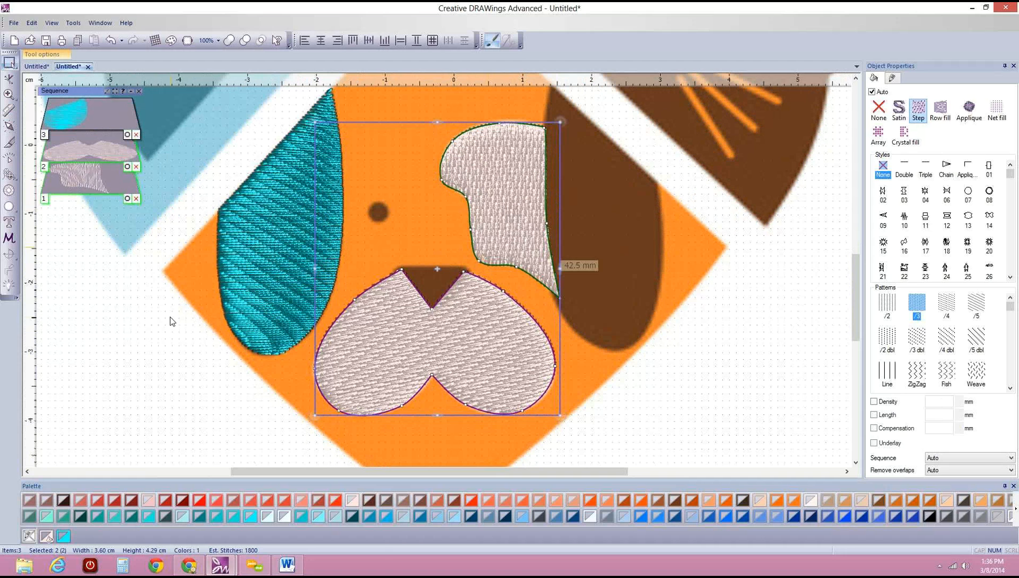
{"action": "left_click", "coordinate": [128, 305]}
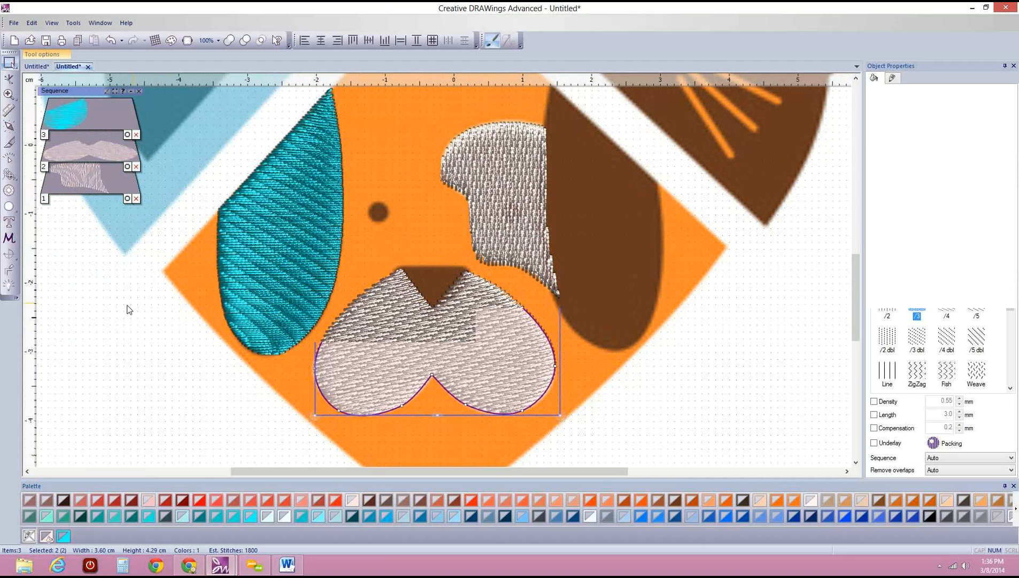
{"action": "left_click", "coordinate": [488, 314]}
{"action": "left_click", "coordinate": [511, 245]}
{"action": "left_click", "coordinate": [483, 321]}
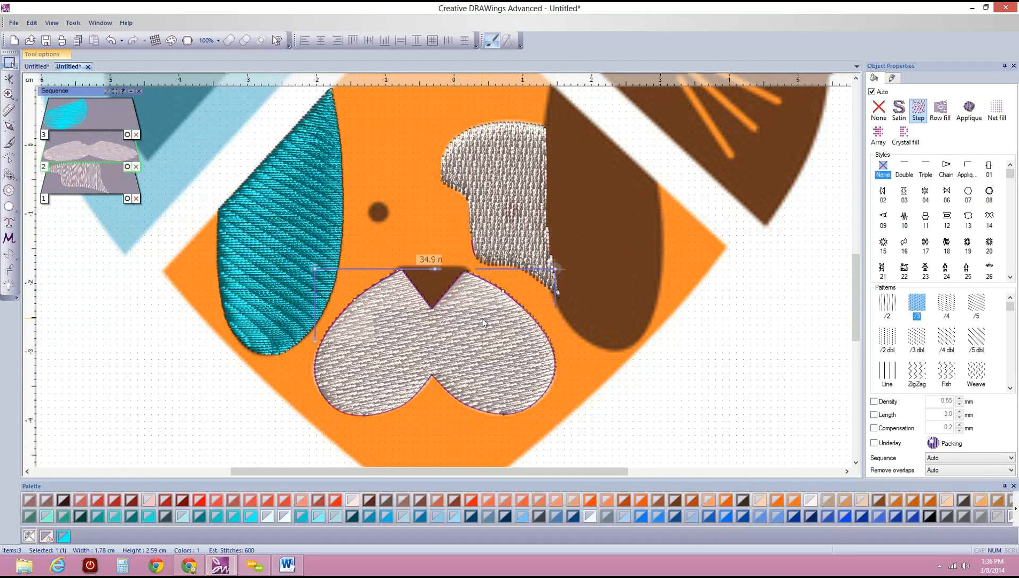
Recolor the eye patch red and give it a slightly slanted, near-horizontal stitch direction.
{"action": "left_click", "coordinate": [514, 183]}
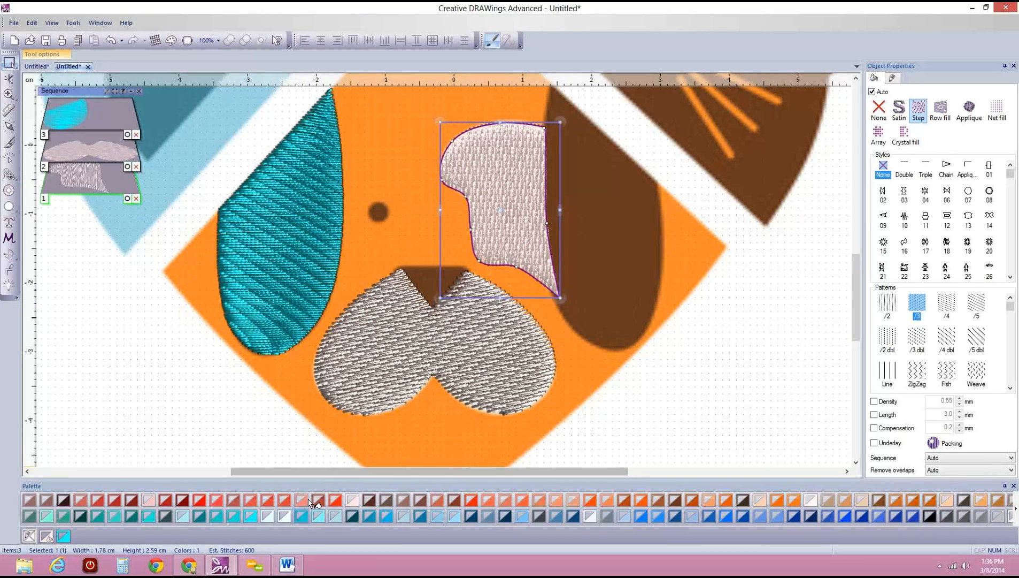
{"action": "left_click", "coordinate": [336, 499]}
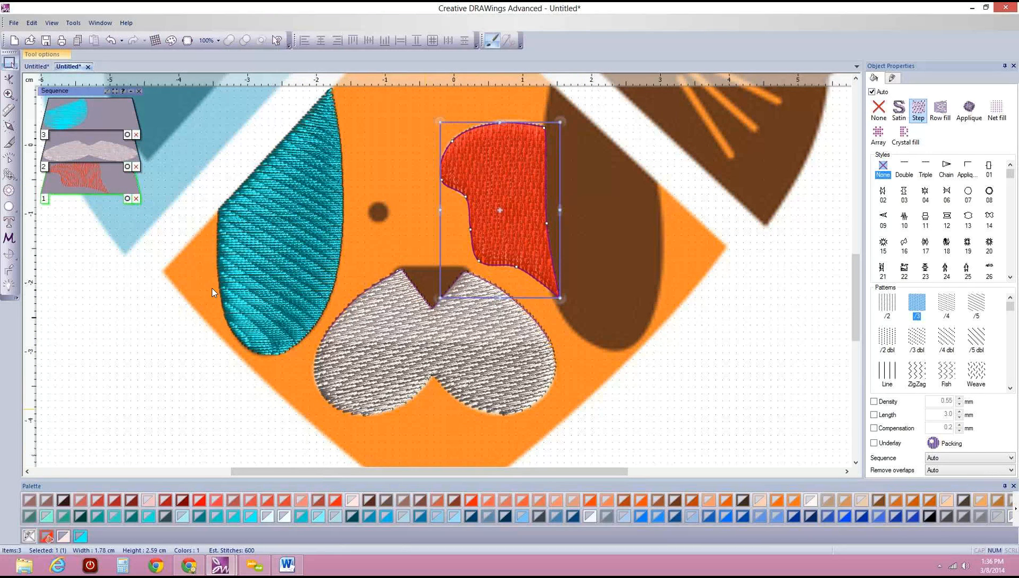
{"action": "left_click", "coordinate": [9, 127]}
{"action": "left_click_drag", "start_coordinate": [544, 188], "coordinate": [551, 171]}
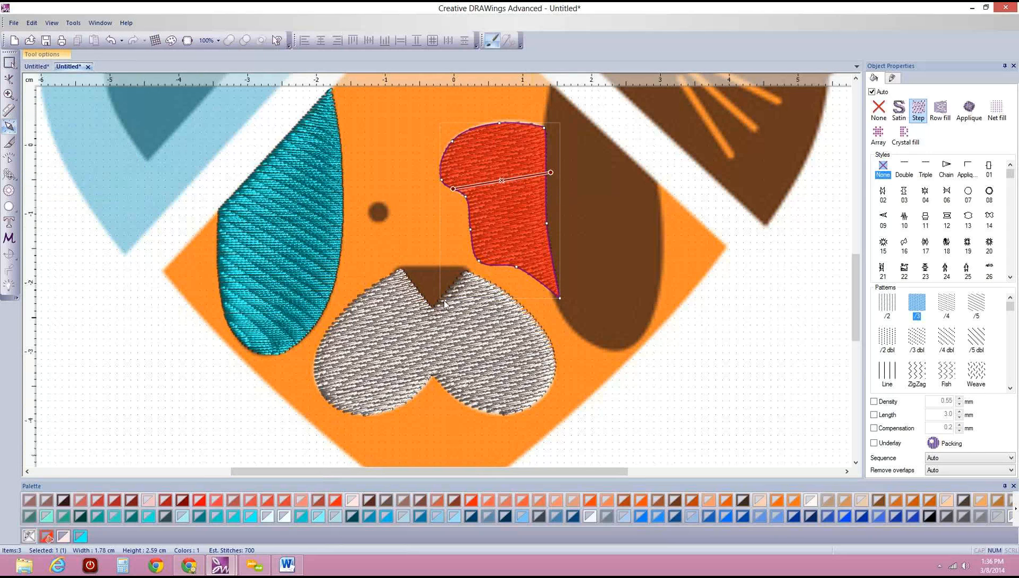
Set a steep, near-vertical stitch direction across the muzzle, then show the whole design at 100% and clear the selection.
{"action": "left_click", "coordinate": [357, 300]}
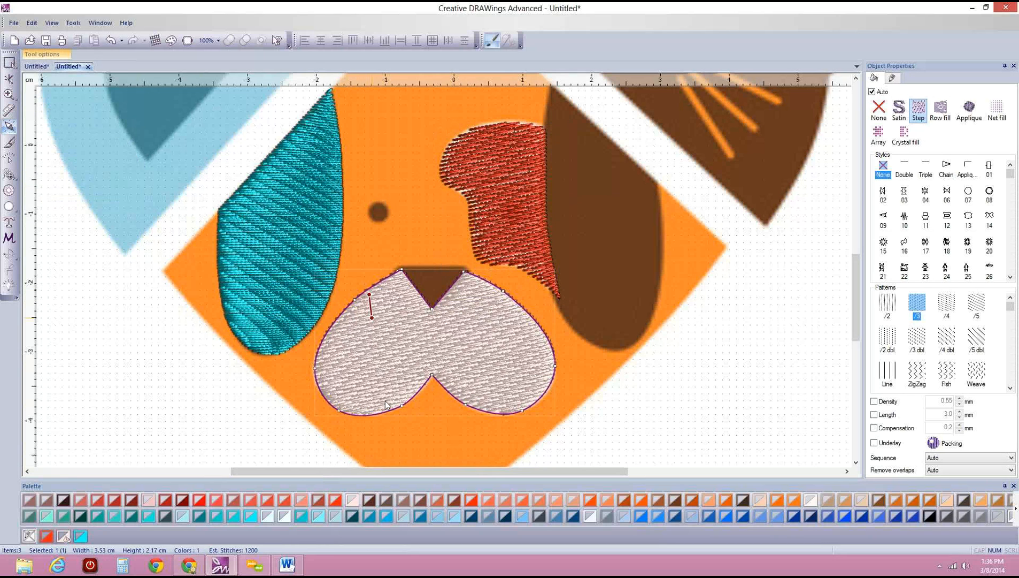
{"action": "left_click_drag", "start_coordinate": [369, 294], "coordinate": [386, 410]}
{"action": "left_click", "coordinate": [9, 62]}
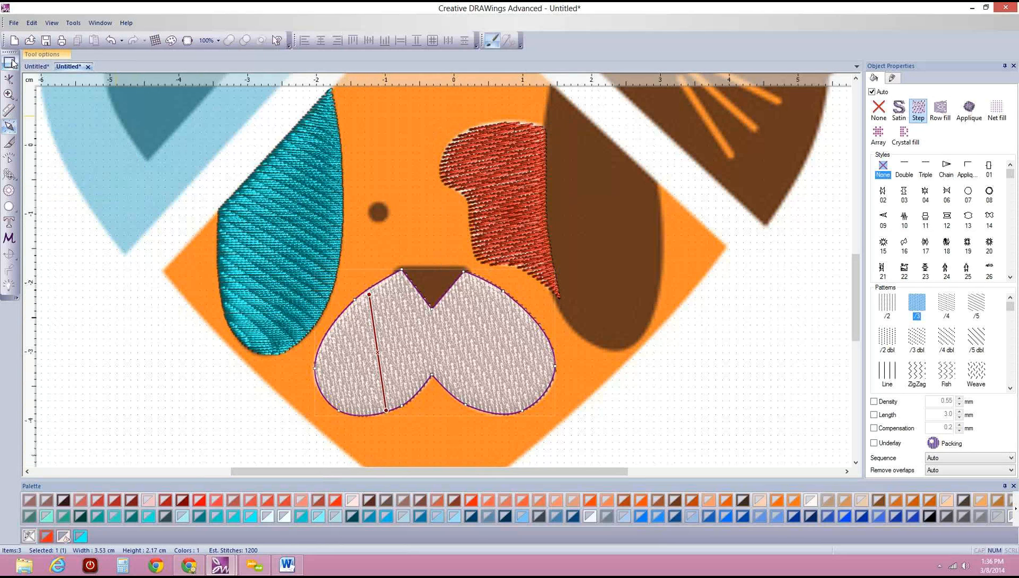
{"action": "left_click", "coordinate": [211, 43]}
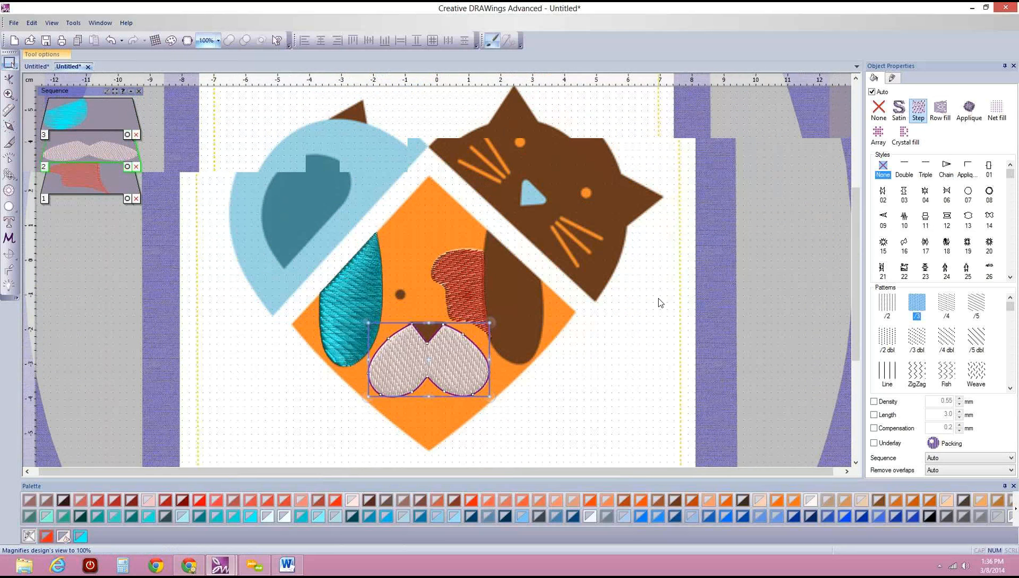
{"action": "left_click", "coordinate": [658, 302]}
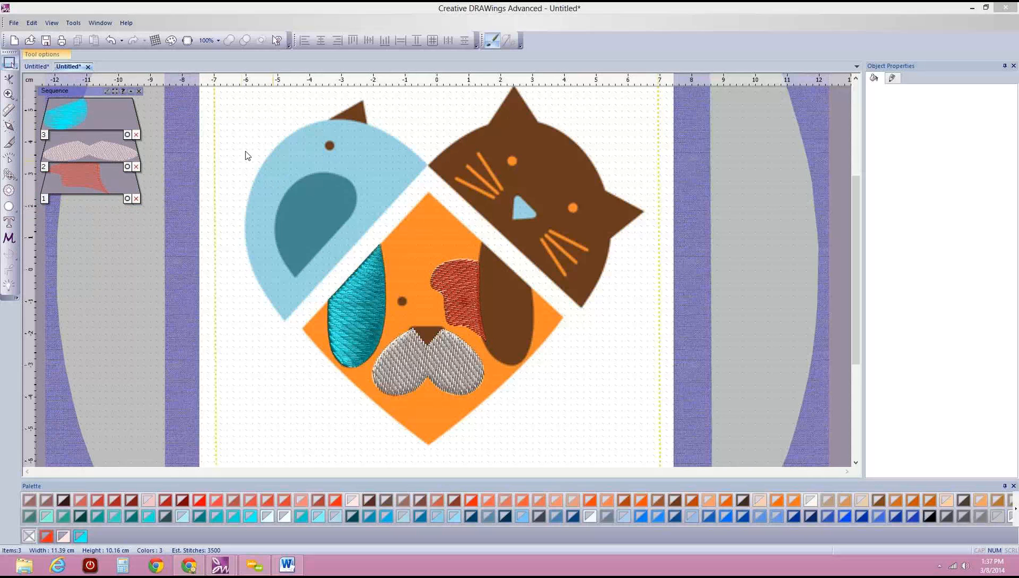
Draw a 12-ray star about 8.4 by 8.9 cm in the empty area beside the hoop.
{"action": "scroll", "coordinate": [243, 144], "scroll_direction": "down", "scroll_amount": 3}
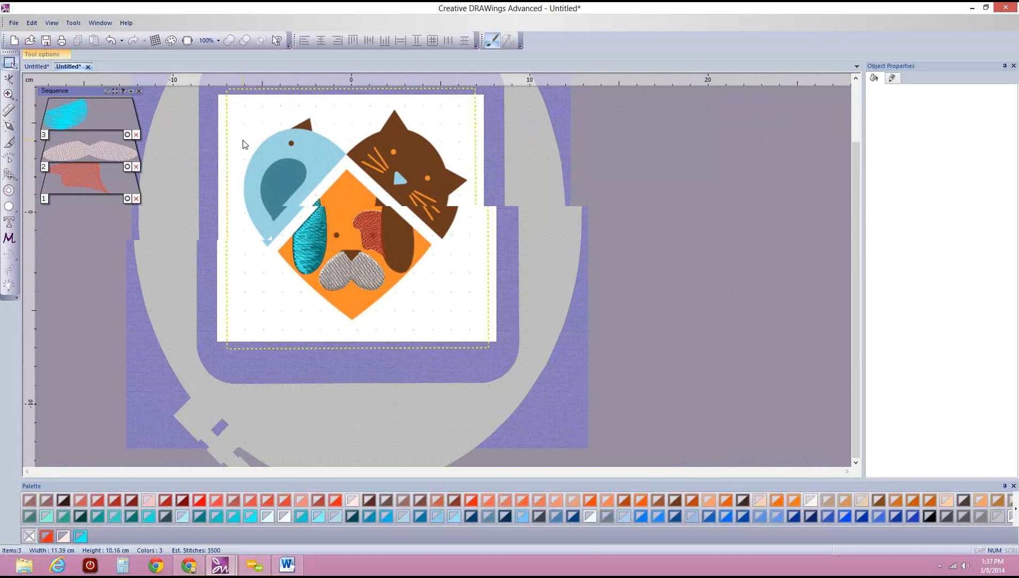
{"action": "scroll", "coordinate": [243, 143], "scroll_direction": "up", "scroll_amount": 2}
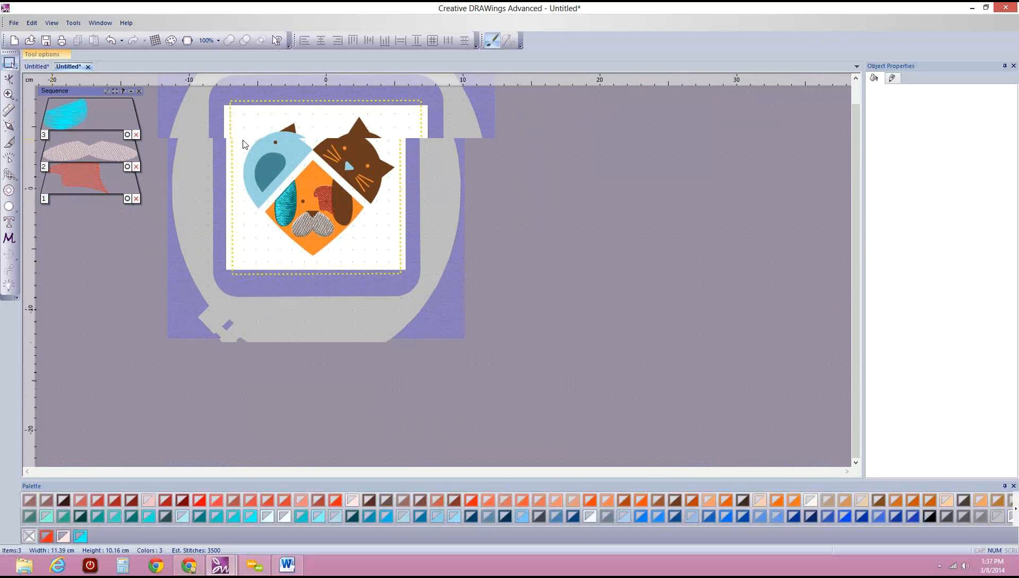
{"action": "left_click", "coordinate": [10, 209]}
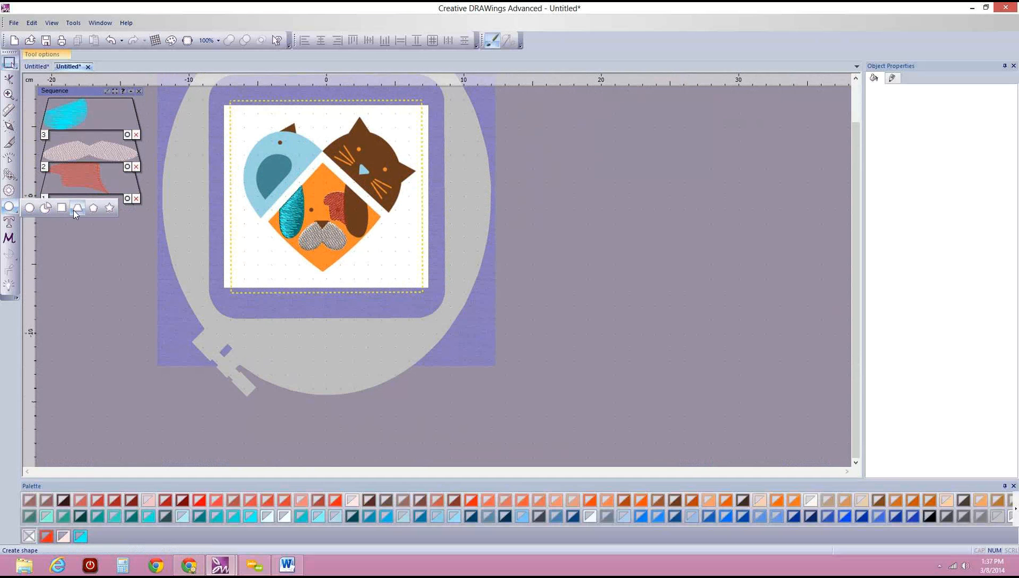
{"action": "left_click", "coordinate": [108, 209]}
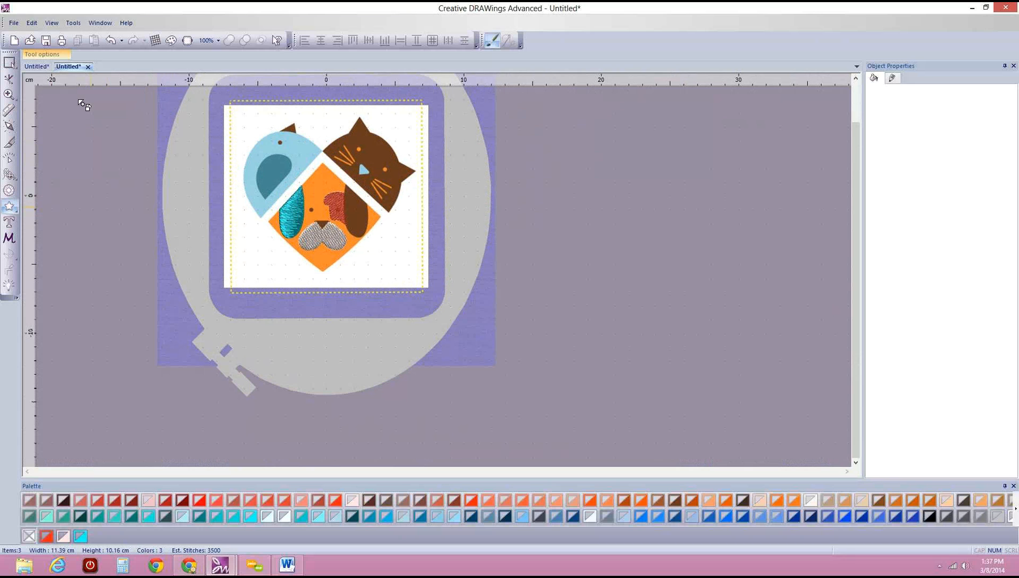
{"action": "mouse_move", "coordinate": [41, 56]}
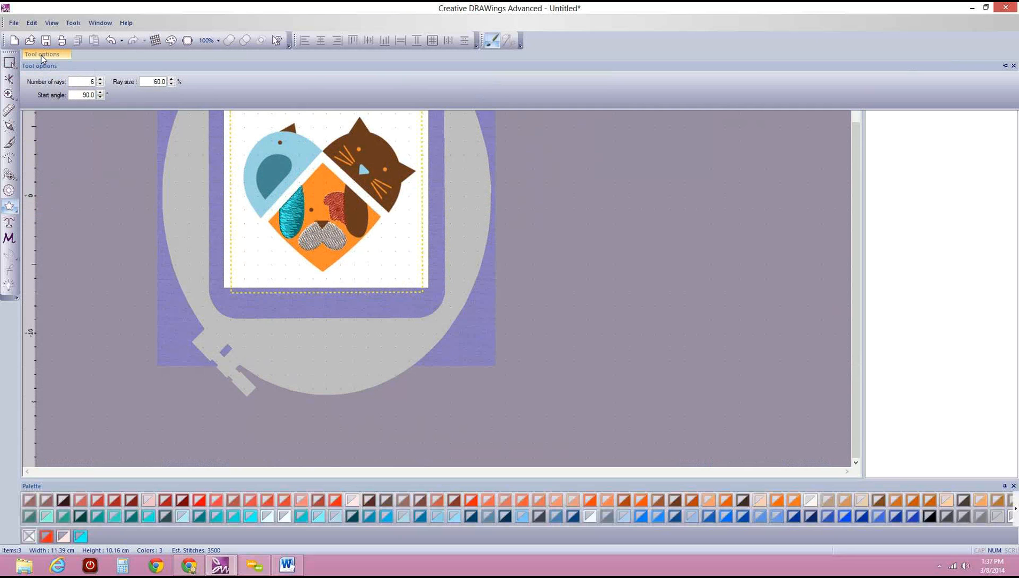
{"action": "left_click", "coordinate": [100, 79]}
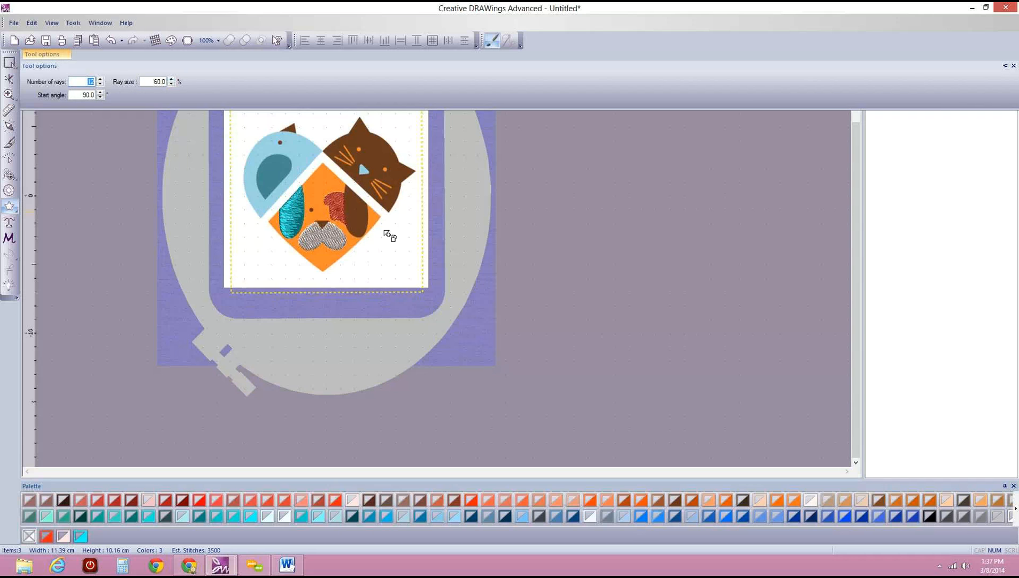
{"action": "mouse_move", "coordinate": [451, 206]}
{"action": "left_mouse_down"}
{"action": "mouse_move", "coordinate": [503, 261]}
{"action": "mouse_move", "coordinate": [530, 272]}
{"action": "mouse_move", "coordinate": [548, 329]}
{"action": "mouse_move", "coordinate": [560, 324]}
{"action": "left_mouse_up"}
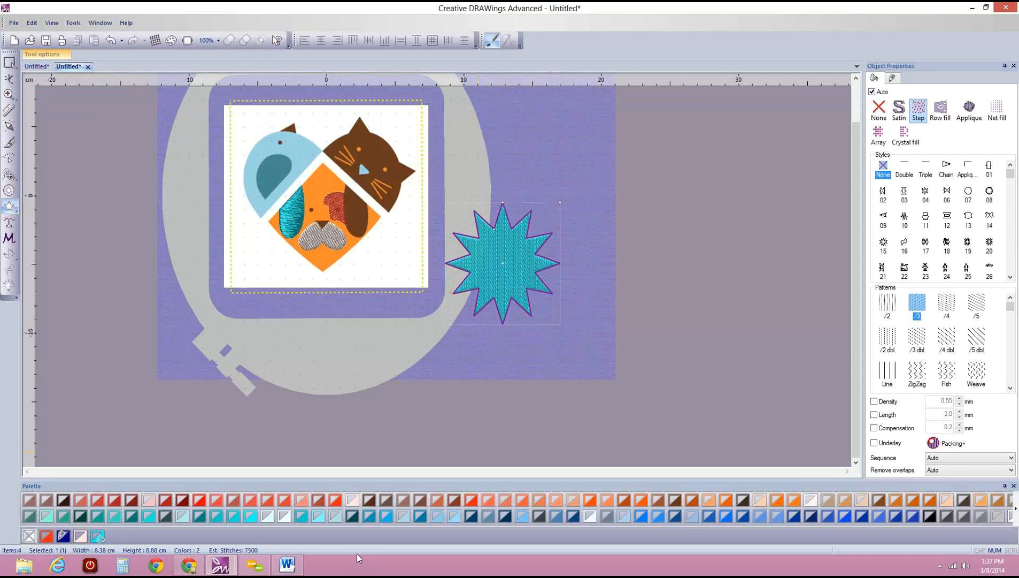
Move the star from beside the hoop onto the bird in the upper-left part of the artwork.
{"action": "left_click", "coordinate": [10, 63]}
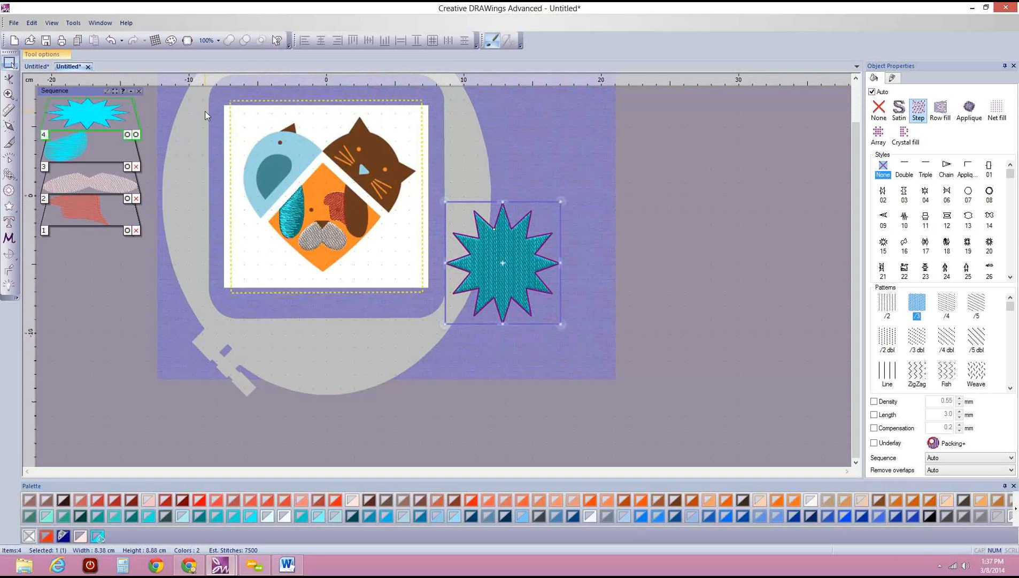
{"action": "left_click", "coordinate": [129, 120]}
{"action": "left_click", "coordinate": [303, 148]}
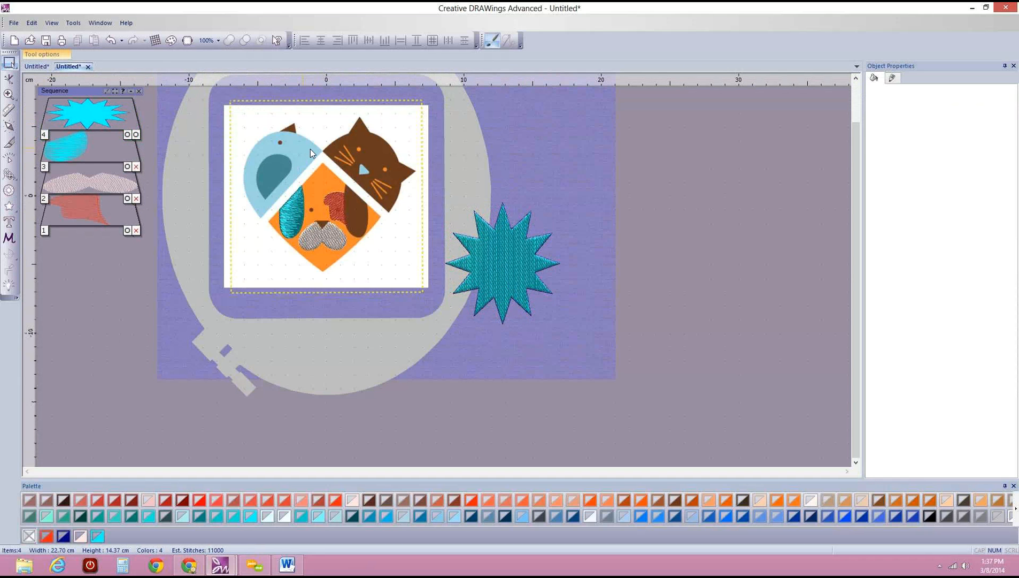
{"action": "left_click", "coordinate": [491, 259]}
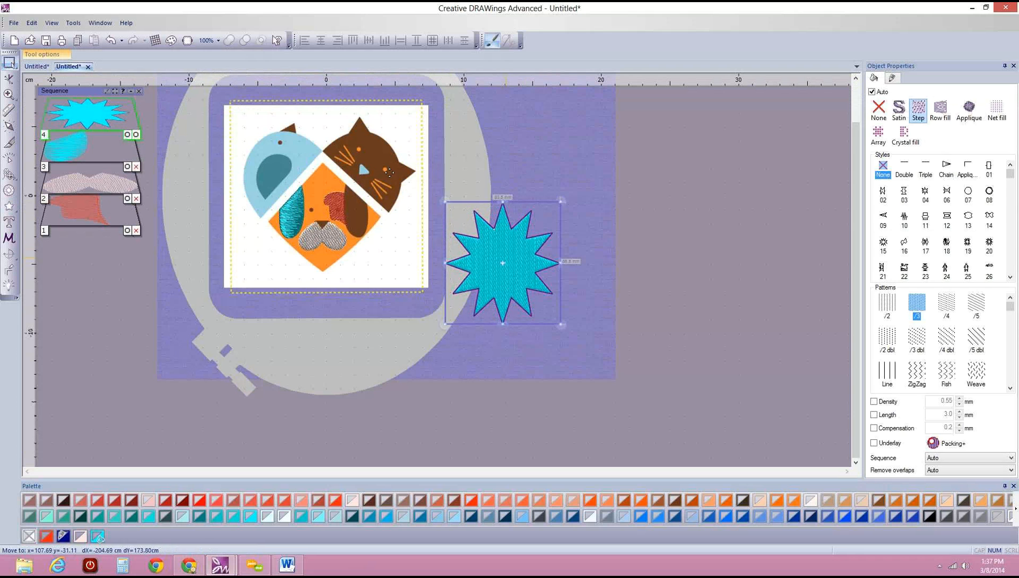
{"action": "left_click_drag", "start_coordinate": [491, 259], "coordinate": [292, 169]}
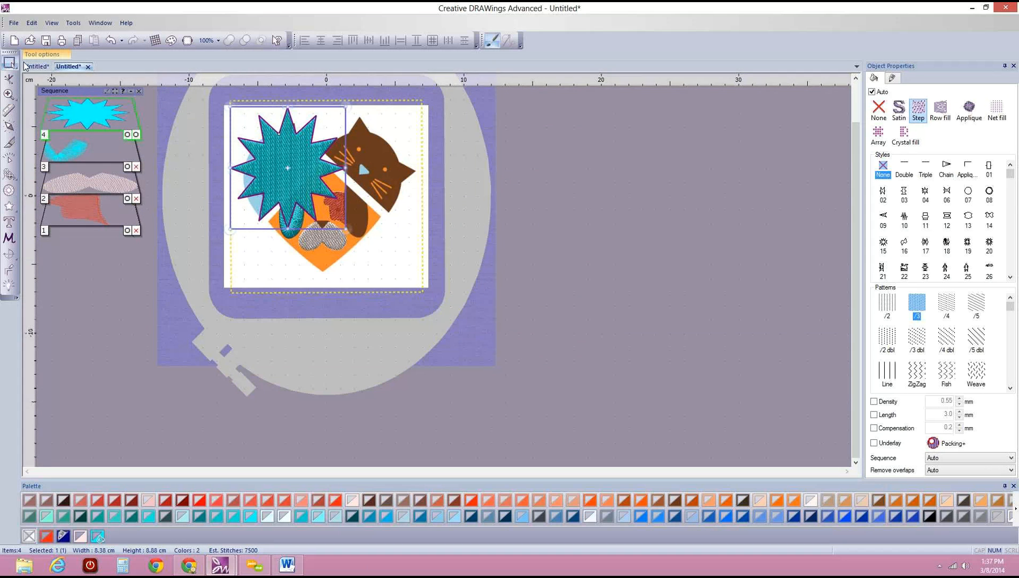
Start a new monogram design on blue fabric, using the Janome 140 x 140 Hoop-SQ14.
{"action": "left_click", "coordinate": [14, 41]}
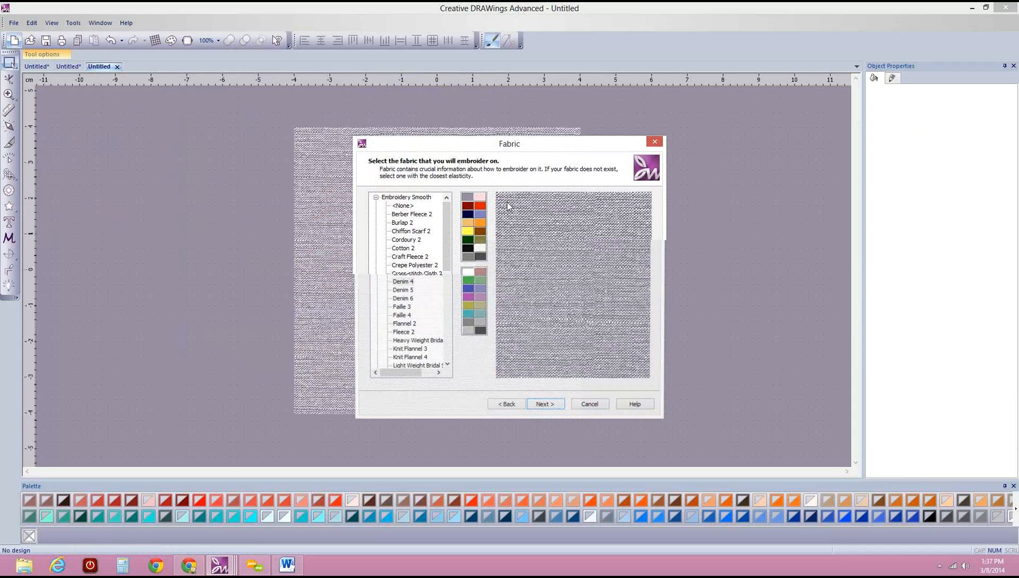
{"action": "left_click", "coordinate": [464, 292]}
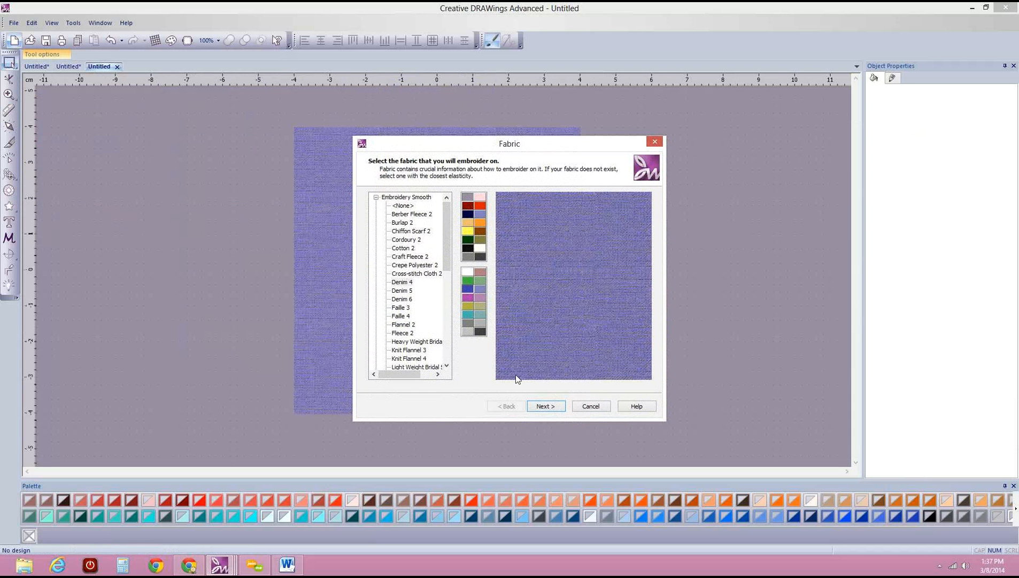
{"action": "left_click", "coordinate": [546, 405]}
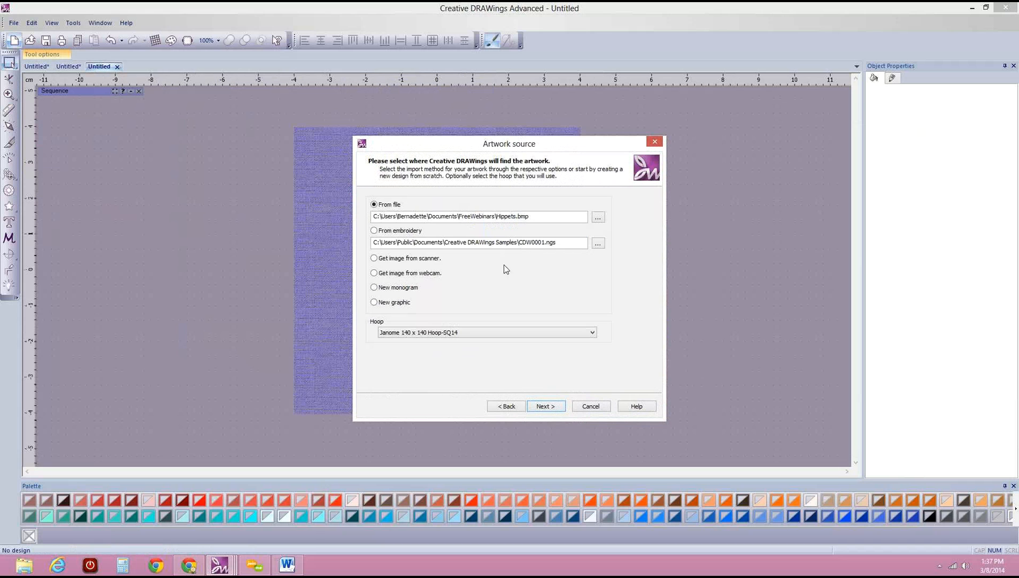
{"action": "left_click", "coordinate": [374, 288]}
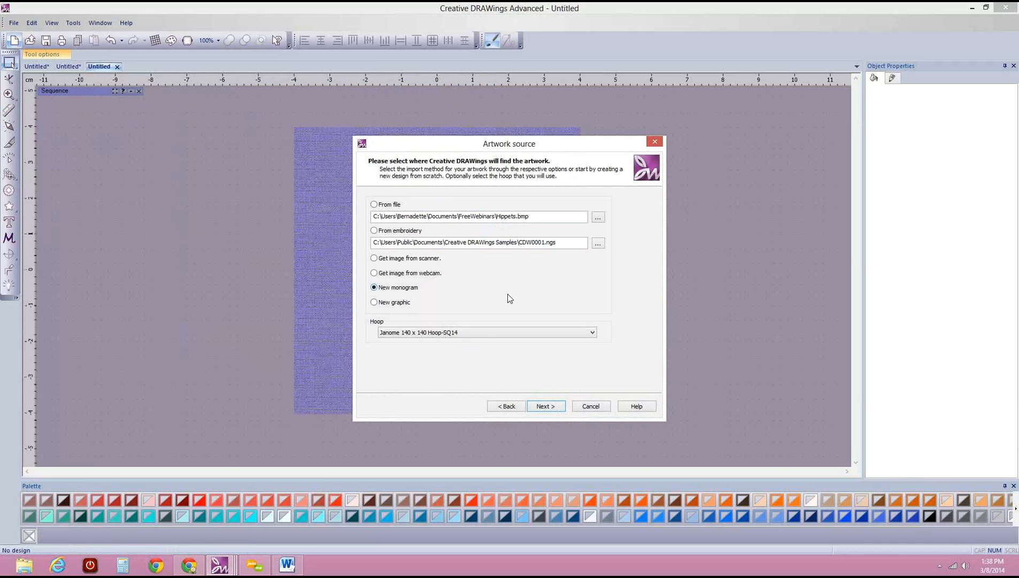
{"action": "left_click", "coordinate": [547, 405]}
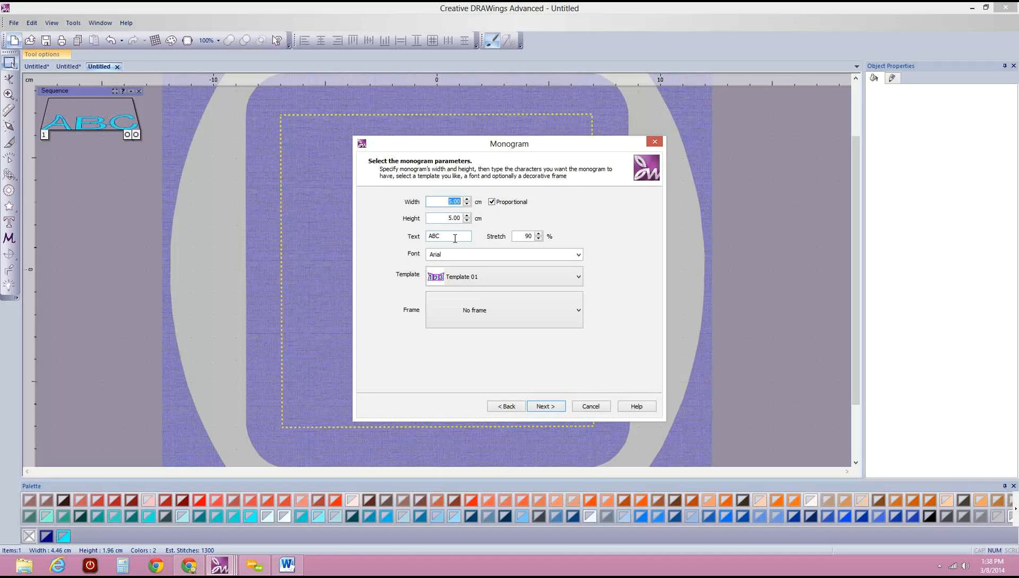
Set the monogram text to BMG and its stretch to 100%.
{"action": "left_click_drag", "start_coordinate": [455, 238], "coordinate": [405, 237]}
{"action": "type", "text": "BMG"}
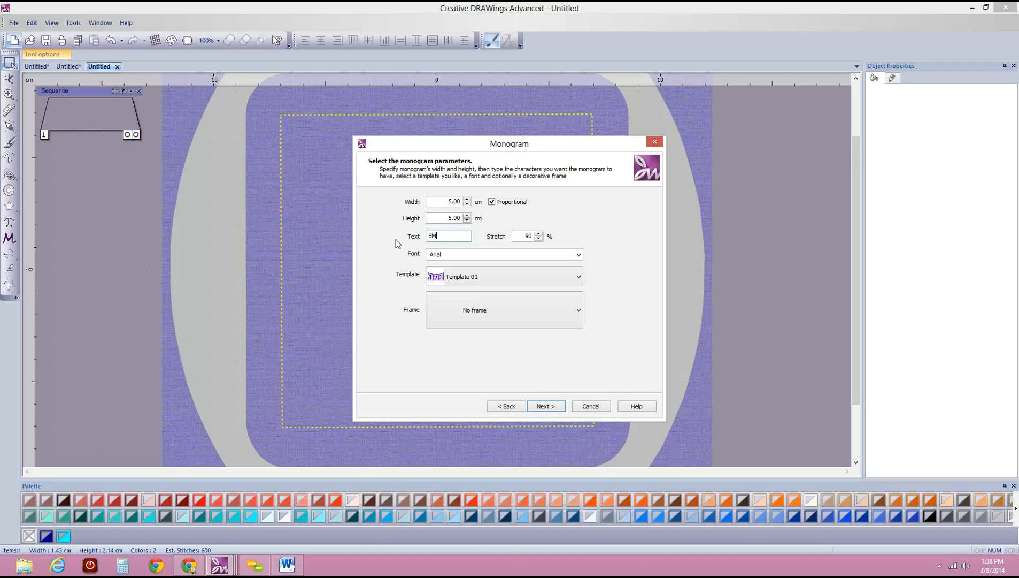
{"action": "left_click", "coordinate": [537, 234]}
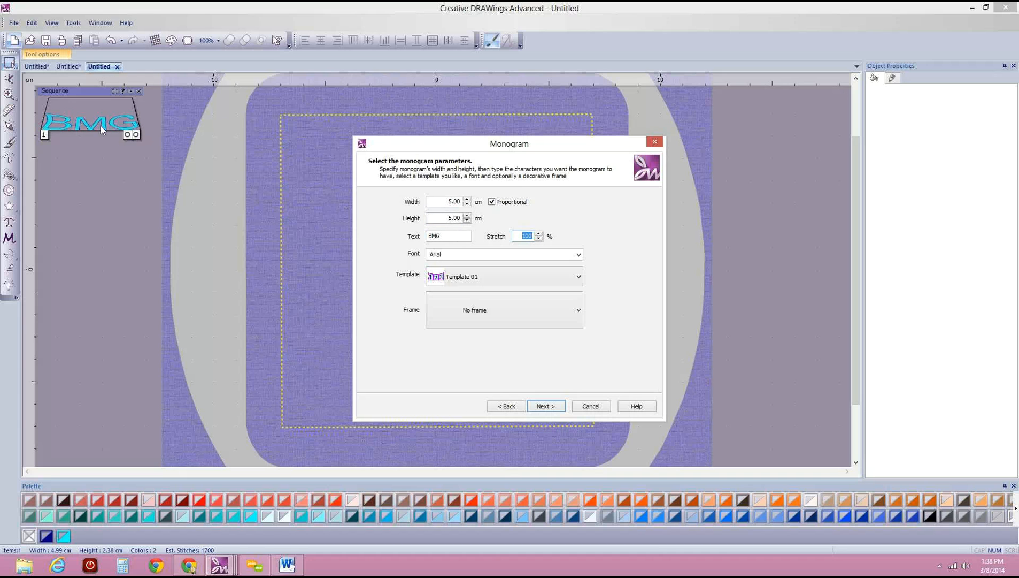
Apply Template 09 to the monogram so the second and third initials swap places.
{"action": "left_click", "coordinate": [579, 278]}
{"action": "scroll", "coordinate": [519, 313], "scroll_direction": "down", "scroll_amount": 5}
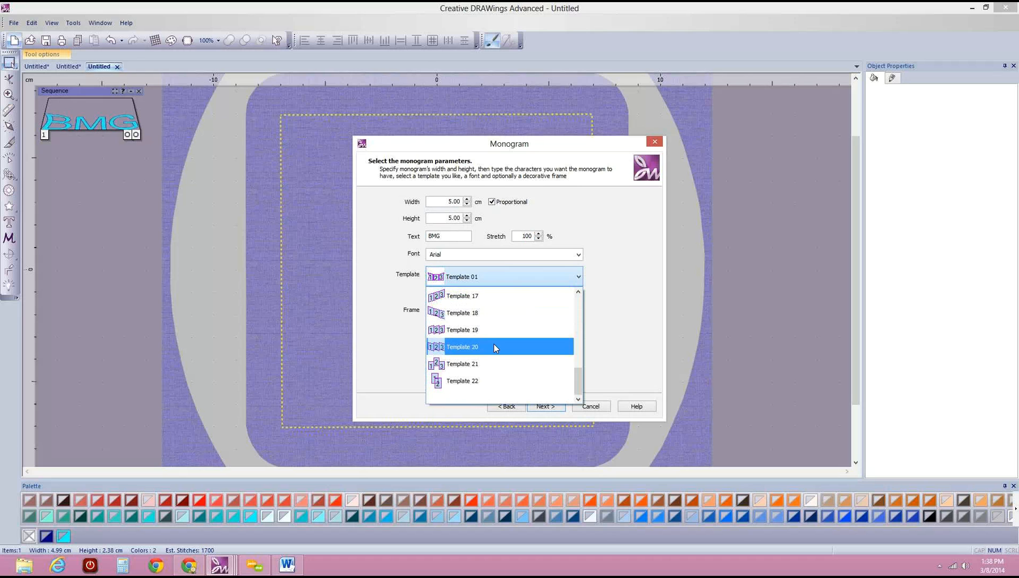
{"action": "scroll", "coordinate": [493, 344], "scroll_direction": "up", "scroll_amount": 3}
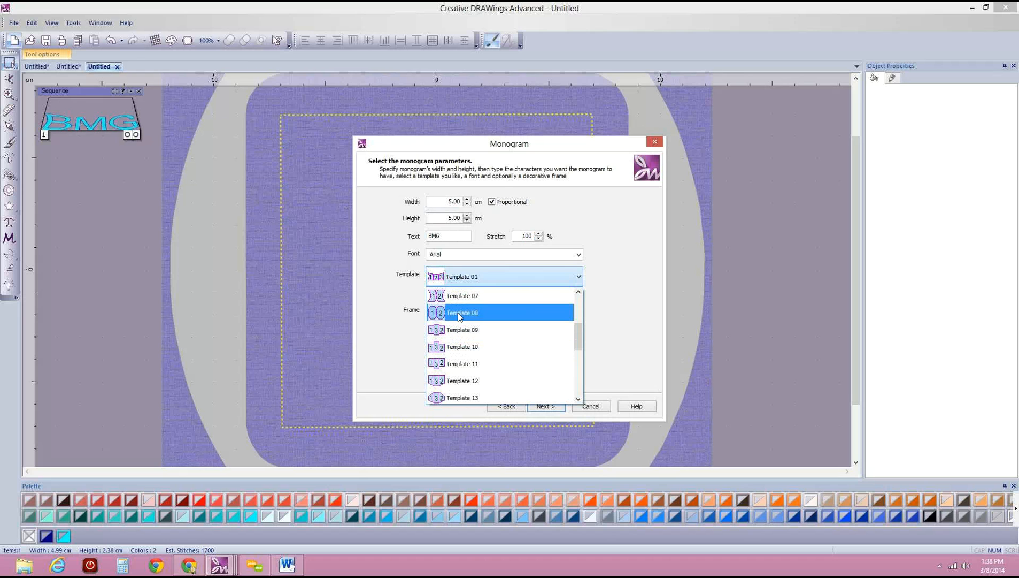
{"action": "left_click", "coordinate": [455, 330]}
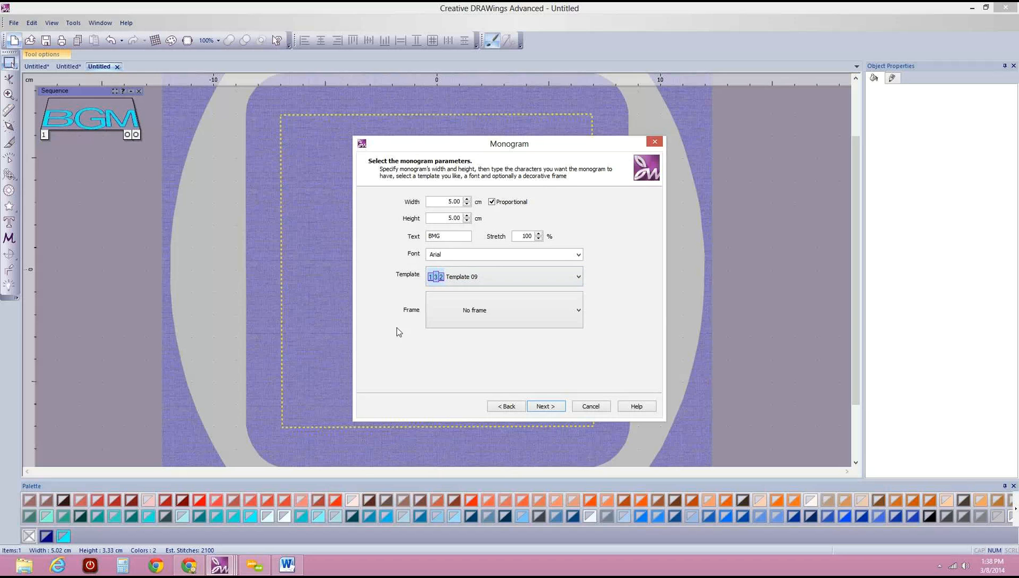
Set the monogram's font to Broadway.
{"action": "left_click", "coordinate": [475, 255]}
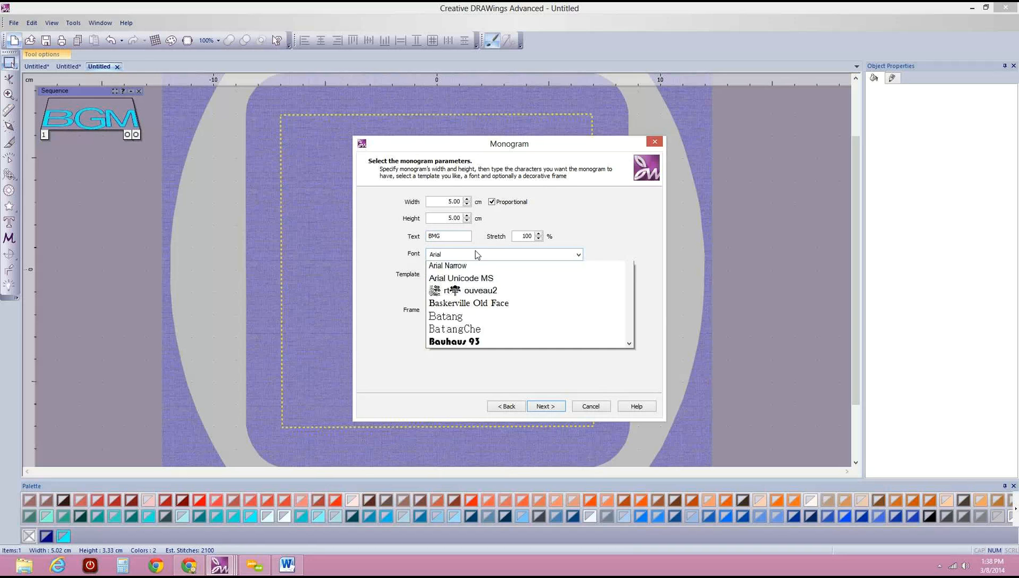
{"action": "scroll", "coordinate": [461, 322], "scroll_direction": "down", "scroll_amount": 3}
{"action": "scroll", "coordinate": [461, 321], "scroll_direction": "down", "scroll_amount": 5}
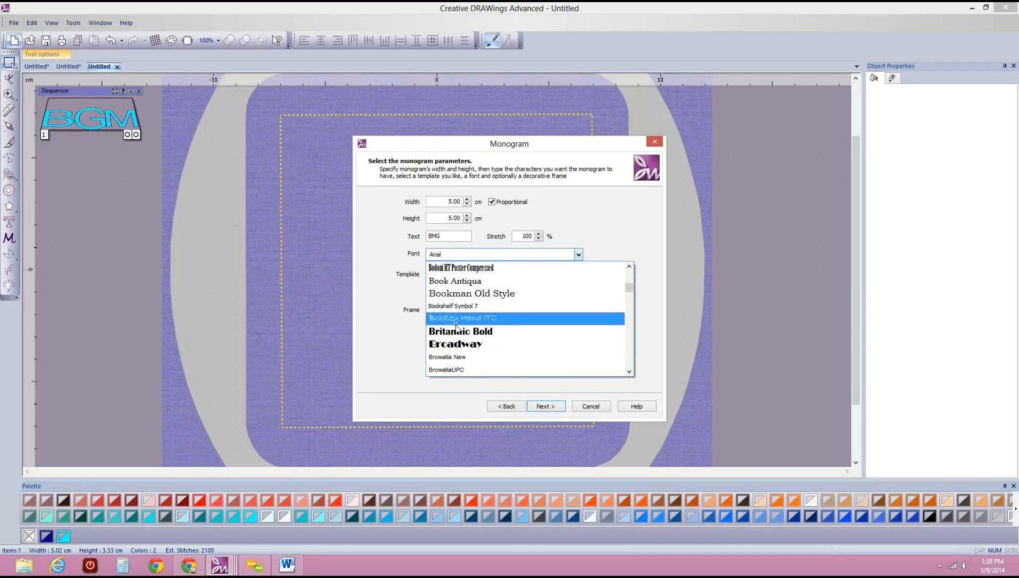
{"action": "left_click", "coordinate": [453, 343]}
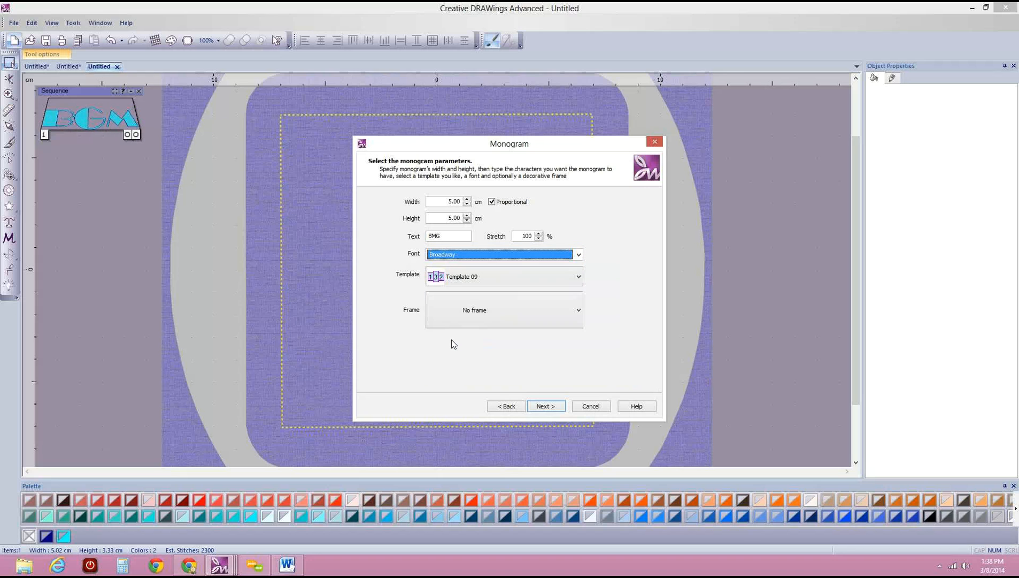
Try the ornate square frame Borders: 14 around the monogram.
{"action": "left_click", "coordinate": [578, 310]}
{"action": "scroll", "coordinate": [505, 359], "scroll_direction": "down", "scroll_amount": 2}
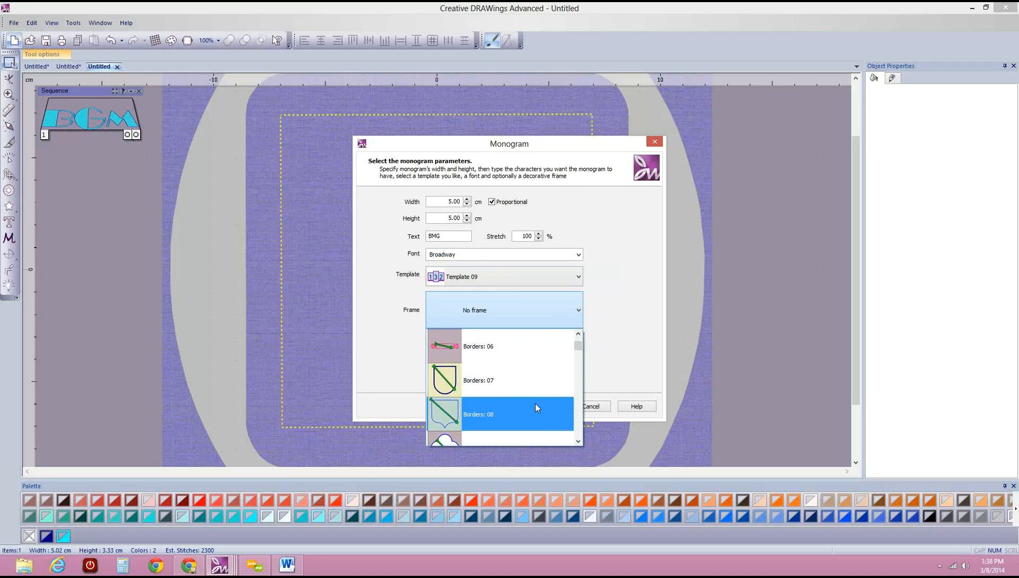
{"action": "scroll", "coordinate": [535, 406], "scroll_direction": "down", "scroll_amount": 2}
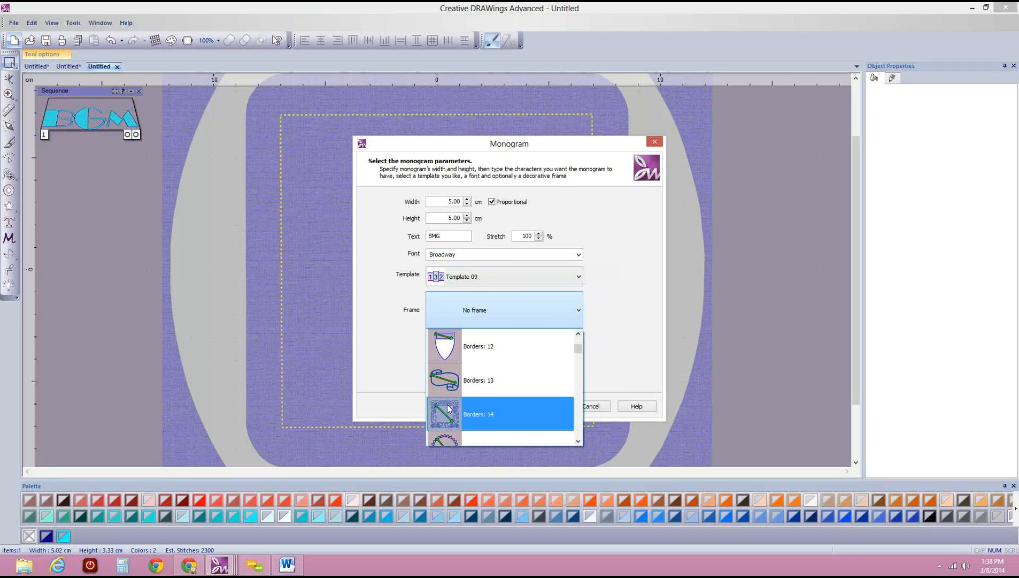
{"action": "left_click", "coordinate": [467, 404]}
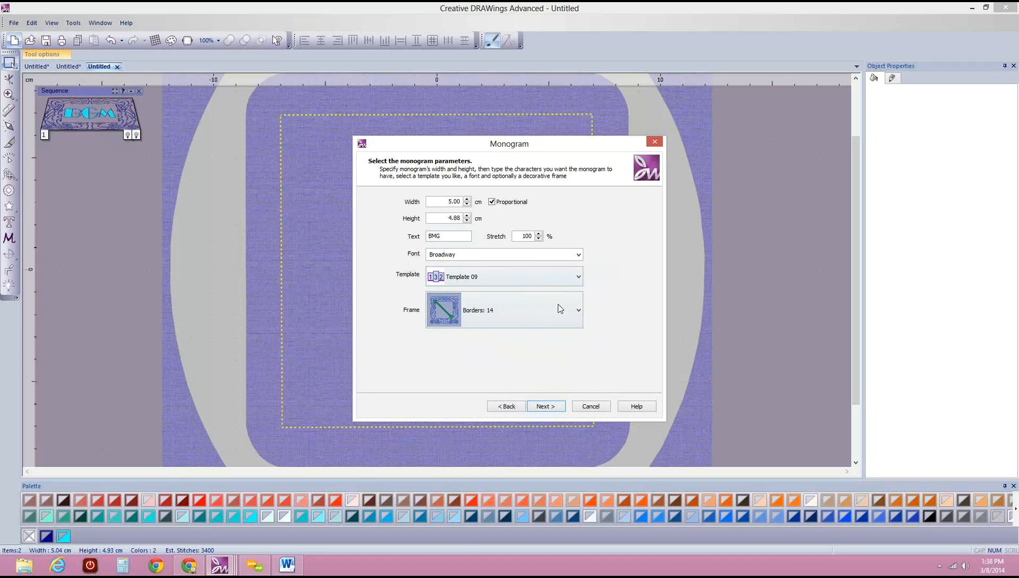
Replace the monogram's frame with the pink scrollwork frame Borders: 01.
{"action": "left_click", "coordinate": [578, 309]}
{"action": "scroll", "coordinate": [478, 378], "scroll_direction": "up", "scroll_amount": 2}
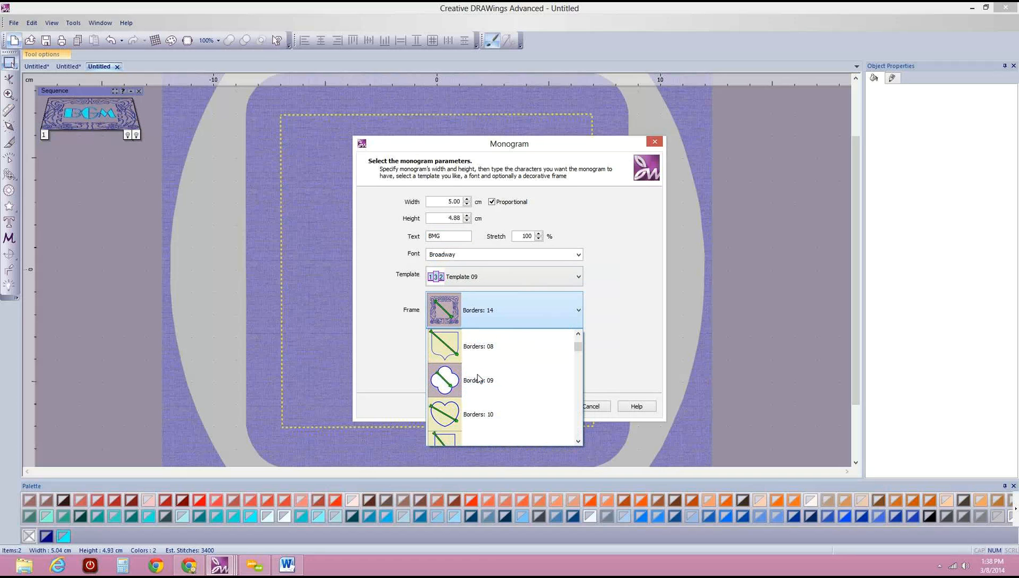
{"action": "scroll", "coordinate": [504, 373], "scroll_direction": "up", "scroll_amount": 3}
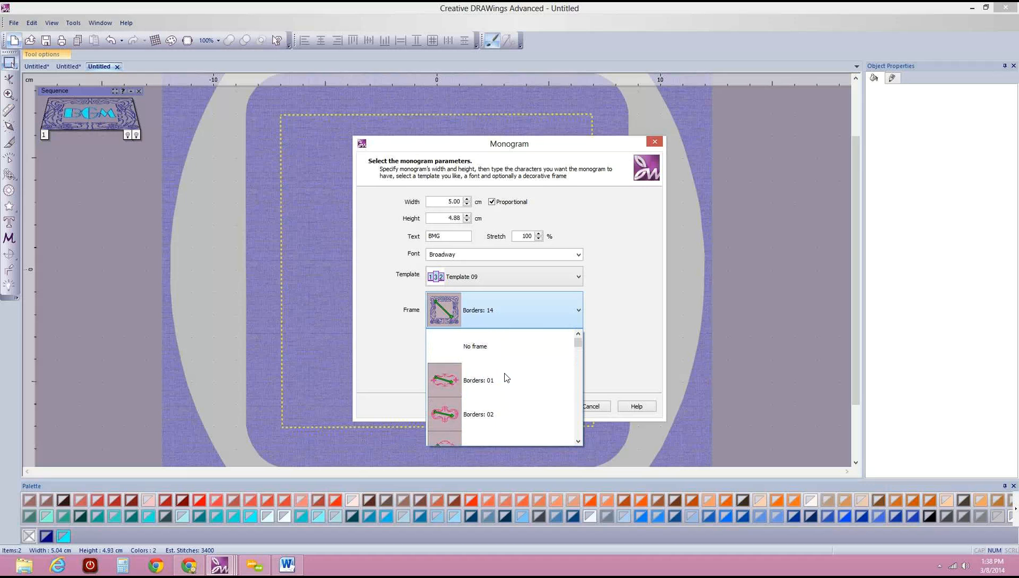
{"action": "left_click", "coordinate": [452, 366]}
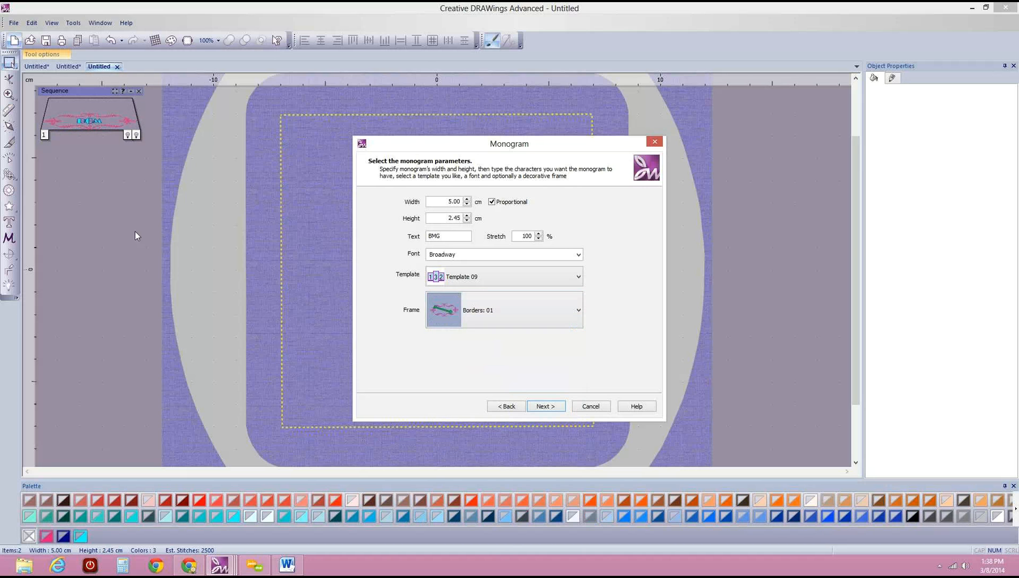
Change the monogram's frame to the corner ornament Corners: 01.
{"action": "left_click", "coordinate": [576, 310]}
{"action": "scroll", "coordinate": [491, 369], "scroll_direction": "down", "scroll_amount": 5}
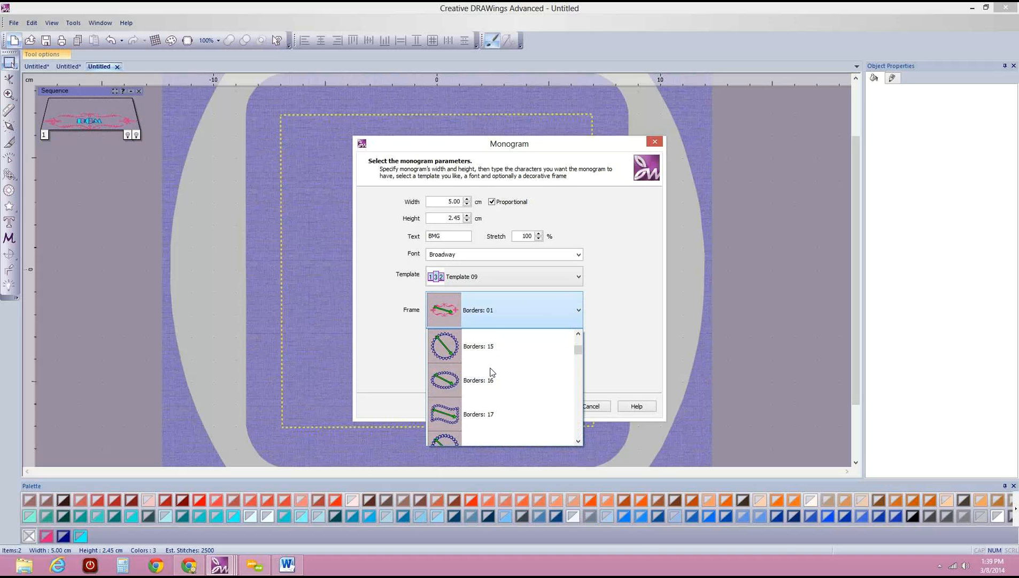
{"action": "scroll", "coordinate": [491, 372], "scroll_direction": "down", "scroll_amount": 4}
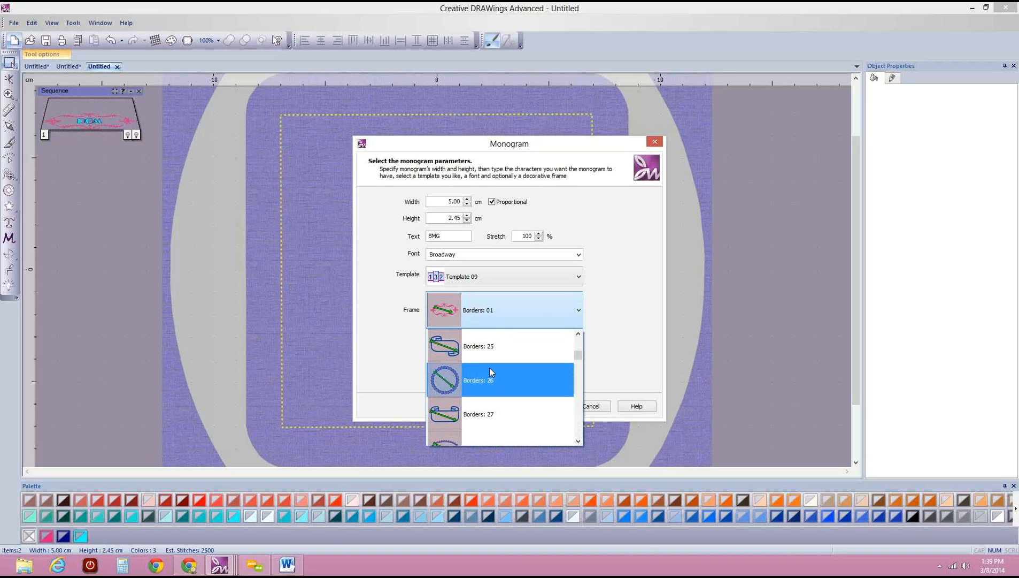
{"action": "scroll", "coordinate": [491, 372], "scroll_direction": "down", "scroll_amount": 3}
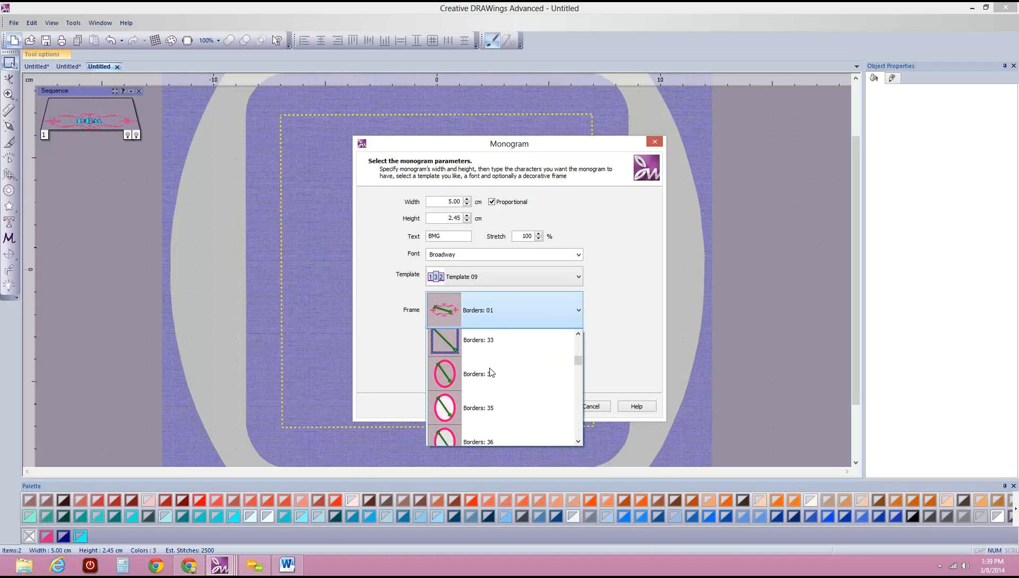
{"action": "scroll", "coordinate": [491, 372], "scroll_direction": "down", "scroll_amount": 5}
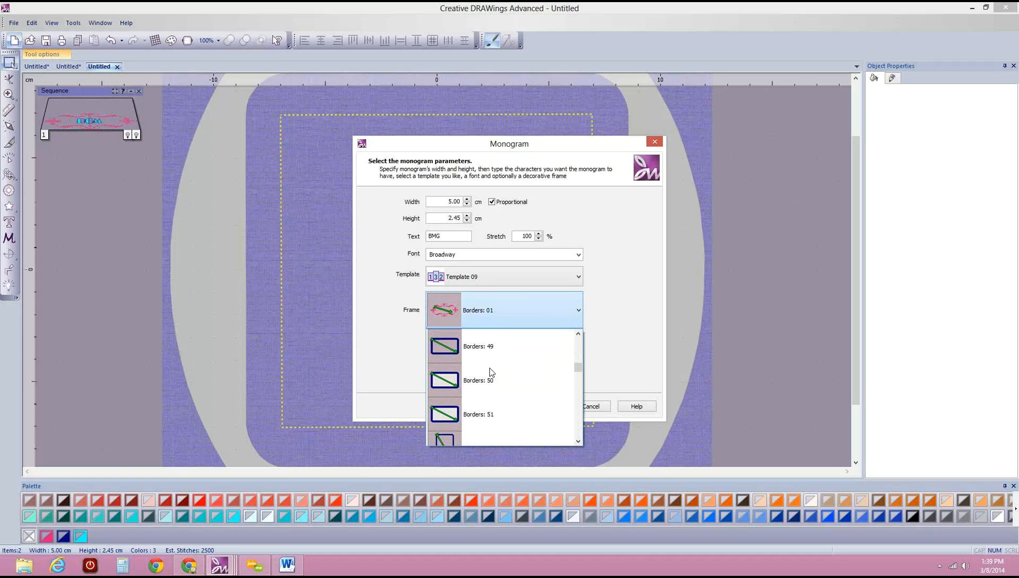
{"action": "scroll", "coordinate": [491, 372], "scroll_direction": "down", "scroll_amount": 9}
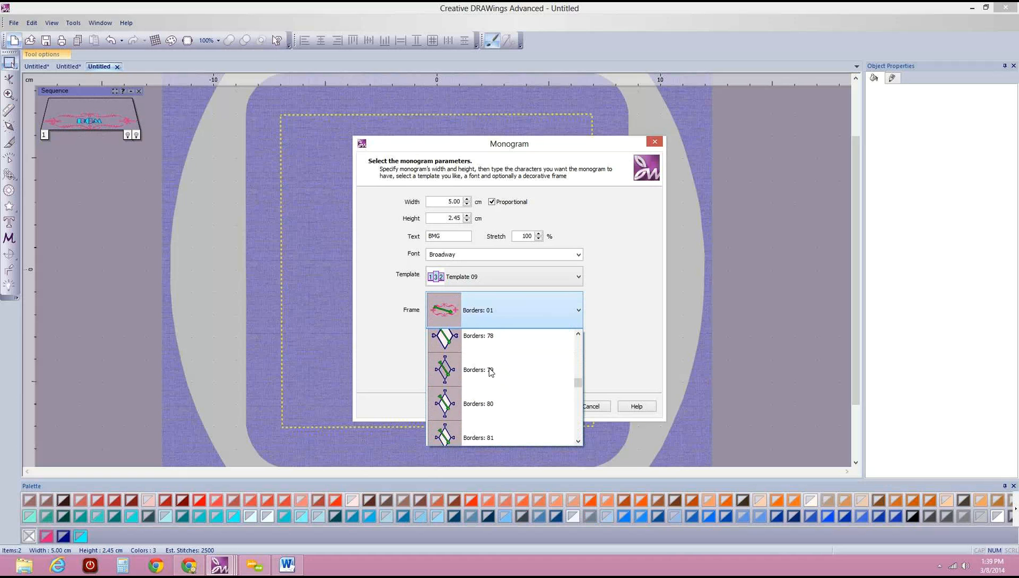
{"action": "scroll", "coordinate": [490, 372], "scroll_direction": "down", "scroll_amount": 1}
{"action": "left_click", "coordinate": [448, 379]}
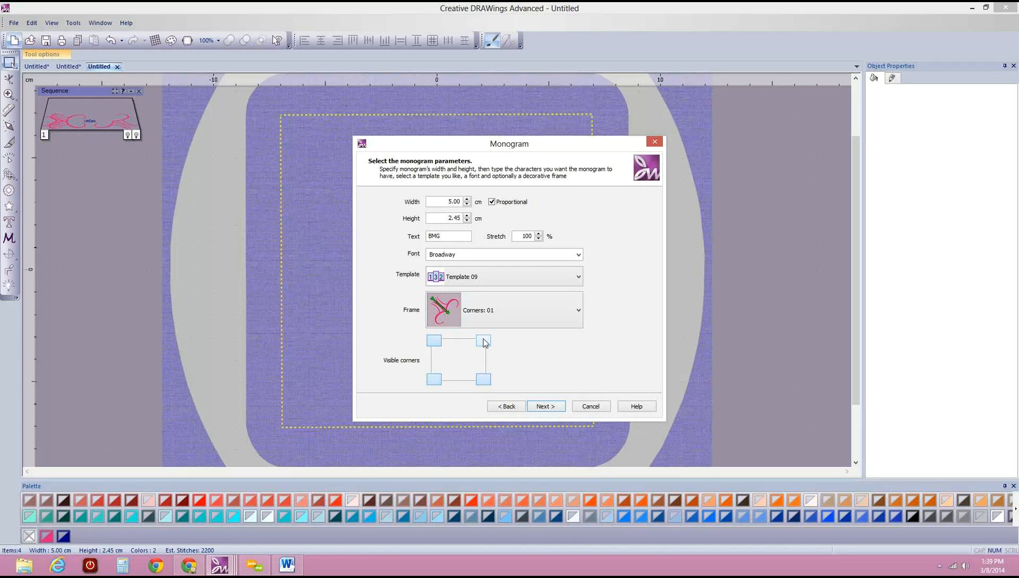
Hide all the frame's corner ornaments, and switch all four corners back on.
{"action": "left_click", "coordinate": [435, 380]}
{"action": "left_click", "coordinate": [434, 342]}
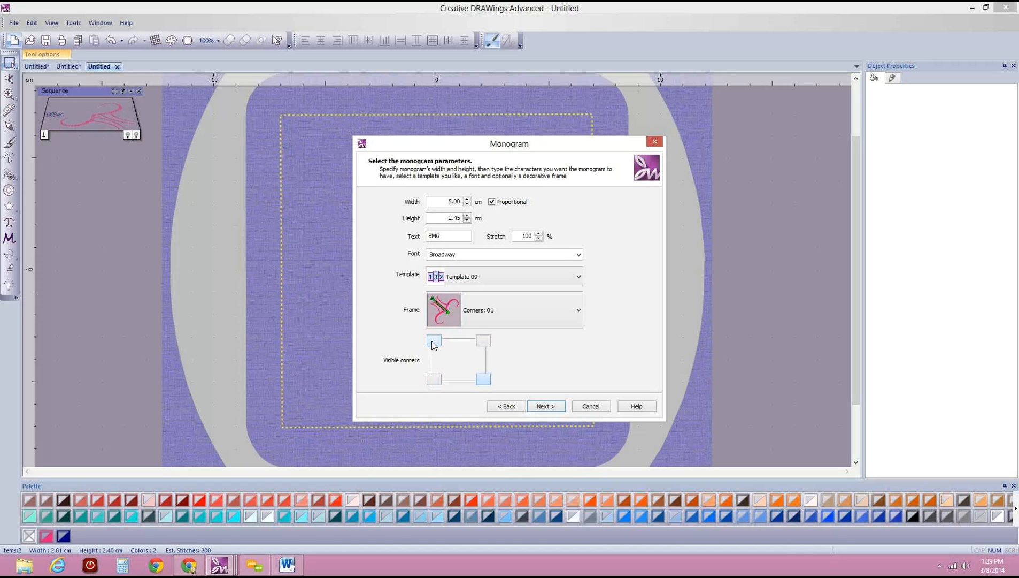
{"action": "left_click", "coordinate": [484, 380]}
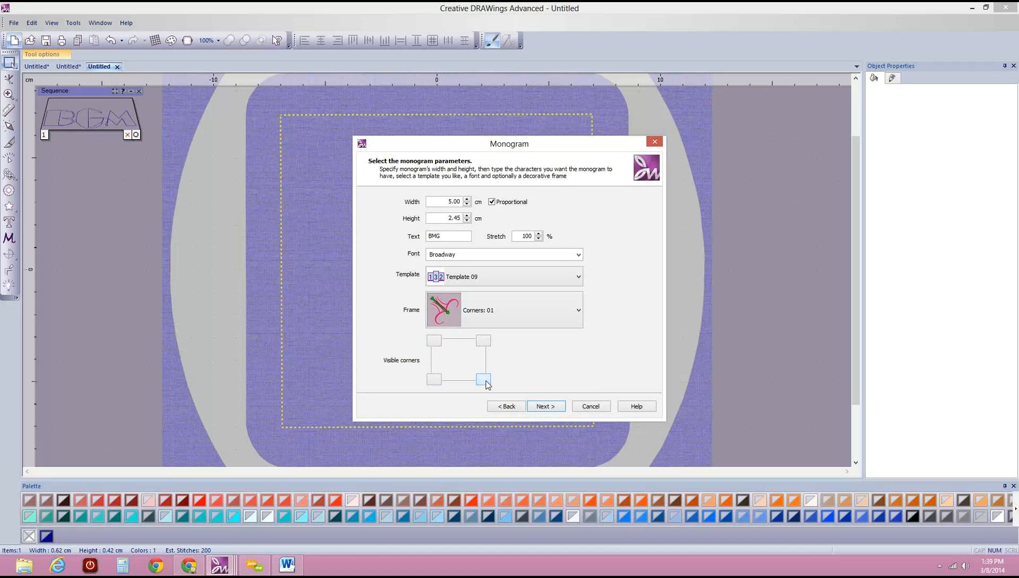
{"action": "left_click", "coordinate": [433, 341]}
{"action": "left_click", "coordinate": [434, 379]}
{"action": "left_click", "coordinate": [483, 379]}
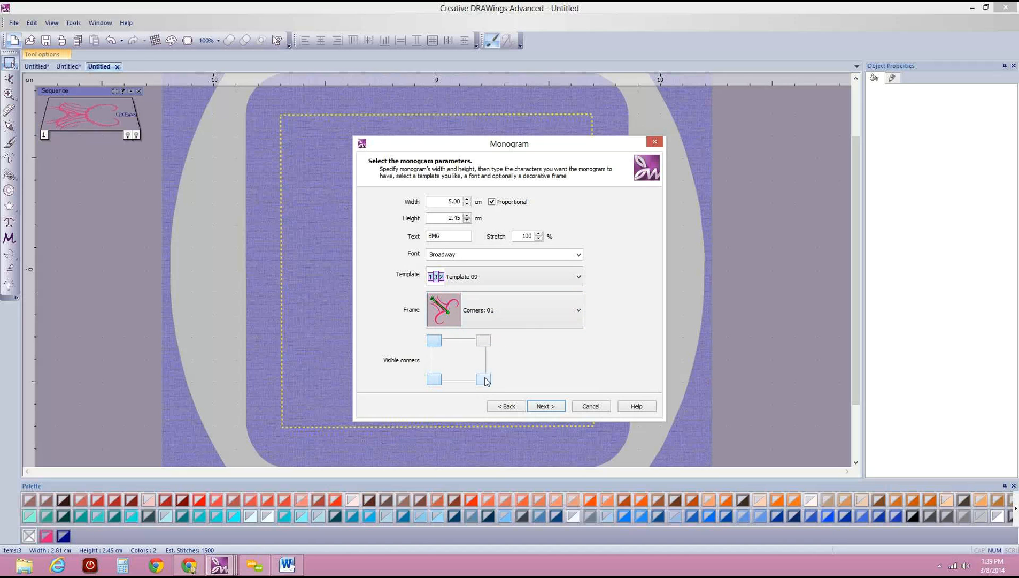
Try the blue rectangular frame Borders: 32 around the monogram.
{"action": "left_click", "coordinate": [578, 310]}
{"action": "scroll", "coordinate": [511, 365], "scroll_direction": "down", "scroll_amount": 1}
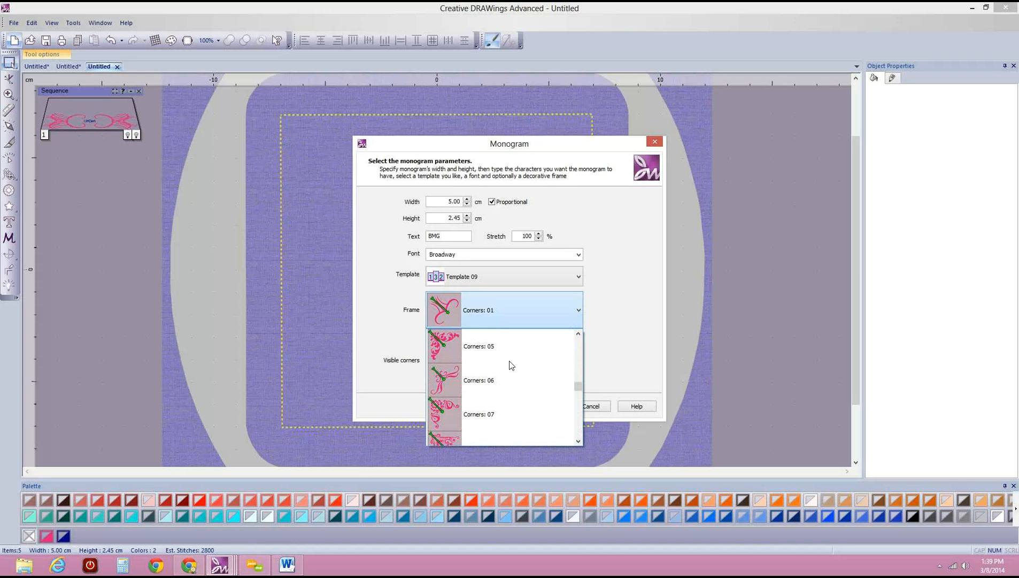
{"action": "scroll", "coordinate": [512, 364], "scroll_direction": "down", "scroll_amount": 5}
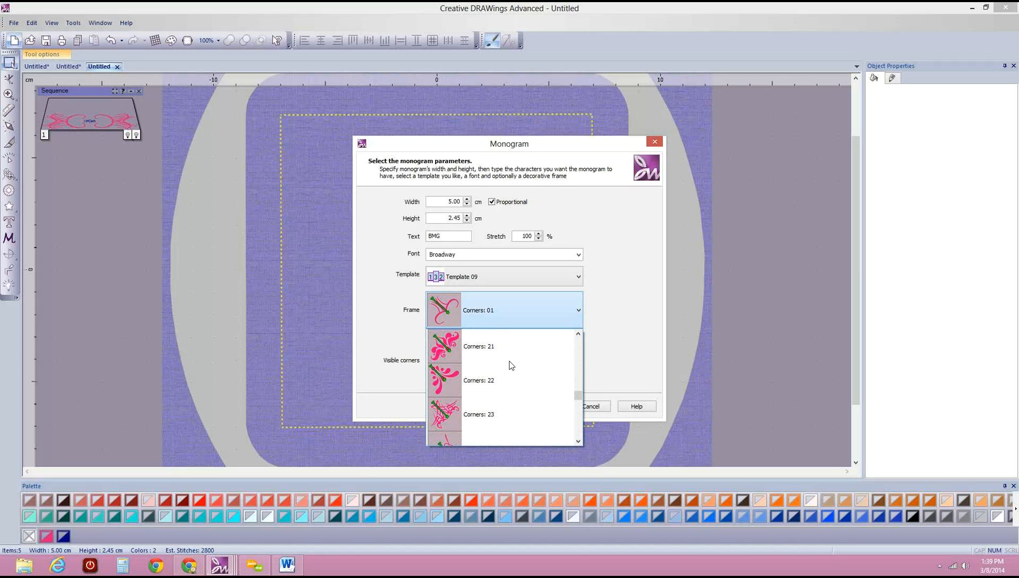
{"action": "scroll", "coordinate": [510, 365], "scroll_direction": "down", "scroll_amount": 3}
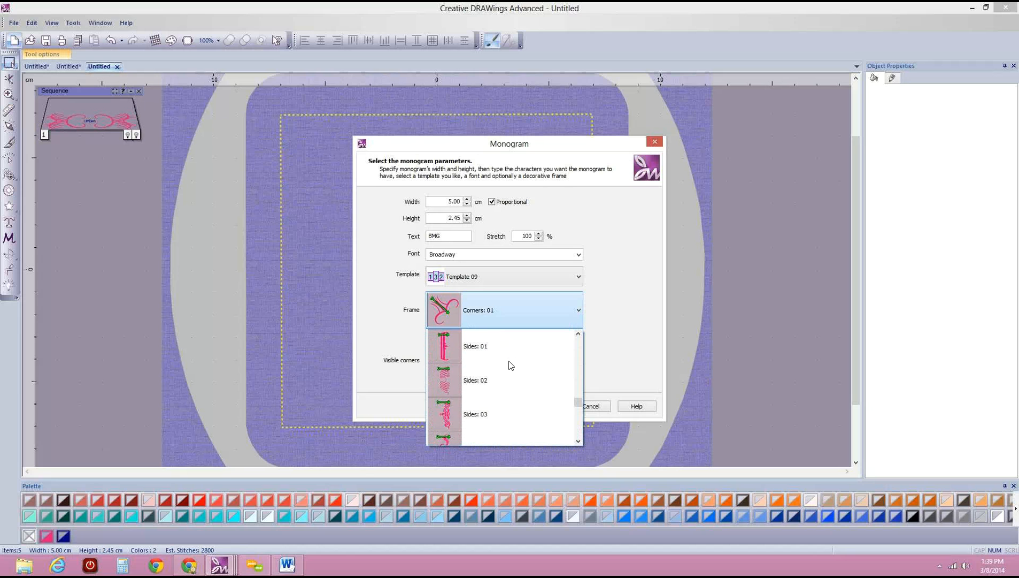
{"action": "scroll", "coordinate": [511, 365], "scroll_direction": "up", "scroll_amount": 2}
{"action": "scroll", "coordinate": [511, 365], "scroll_direction": "down", "scroll_amount": 2}
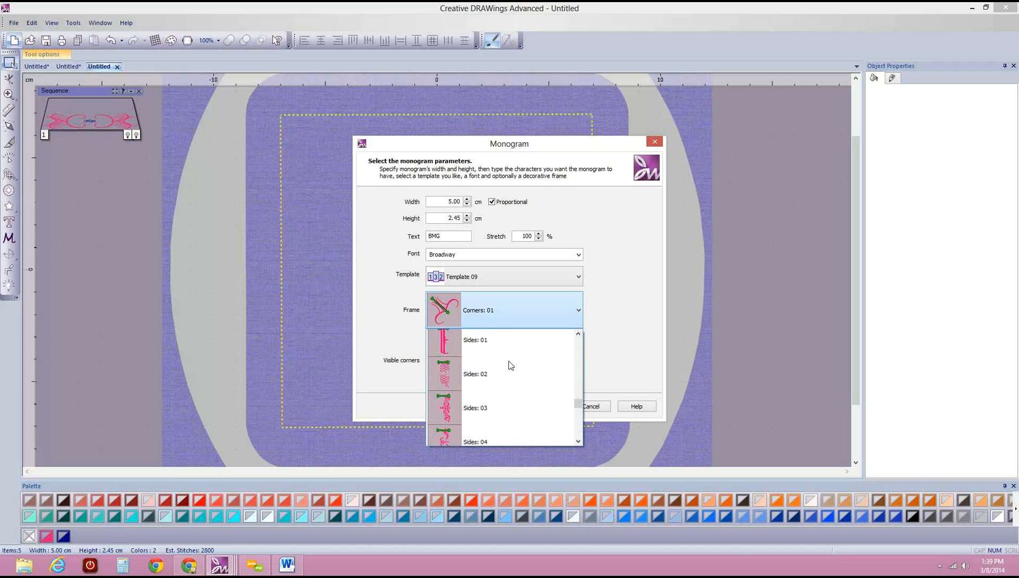
{"action": "scroll", "coordinate": [511, 369], "scroll_direction": "down", "scroll_amount": 10}
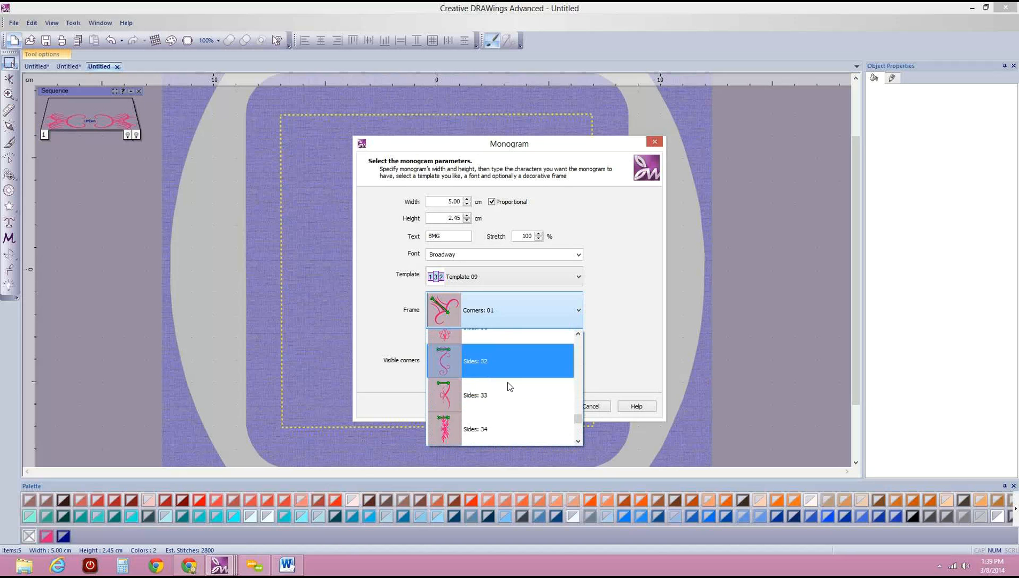
{"action": "scroll", "coordinate": [577, 415], "scroll_direction": "down", "scroll_amount": 3}
{"action": "left_click_drag", "start_coordinate": [579, 424], "coordinate": [580, 358]}
{"action": "left_click", "coordinate": [452, 348]}
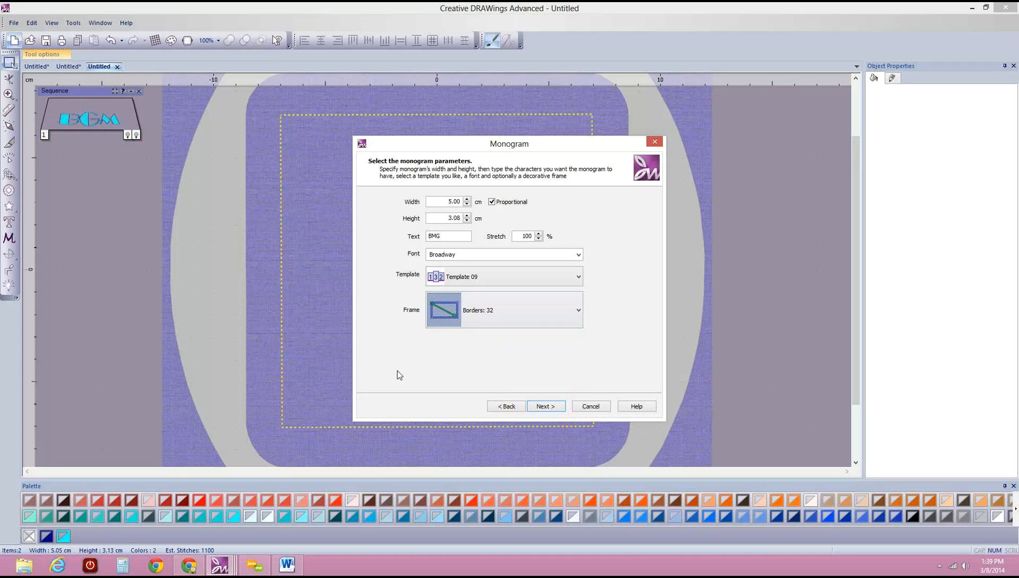
Change the monogram's frame to the square frame Borders: 33 and proceed to the color reduction settings.
{"action": "left_click", "coordinate": [579, 309]}
{"action": "left_click", "coordinate": [440, 375]}
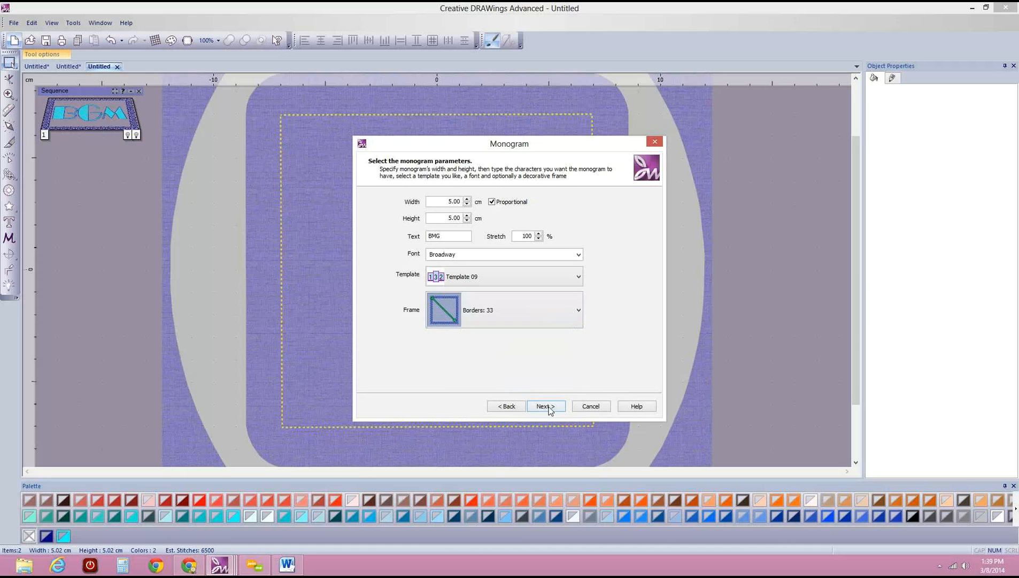
{"action": "left_click", "coordinate": [546, 407]}
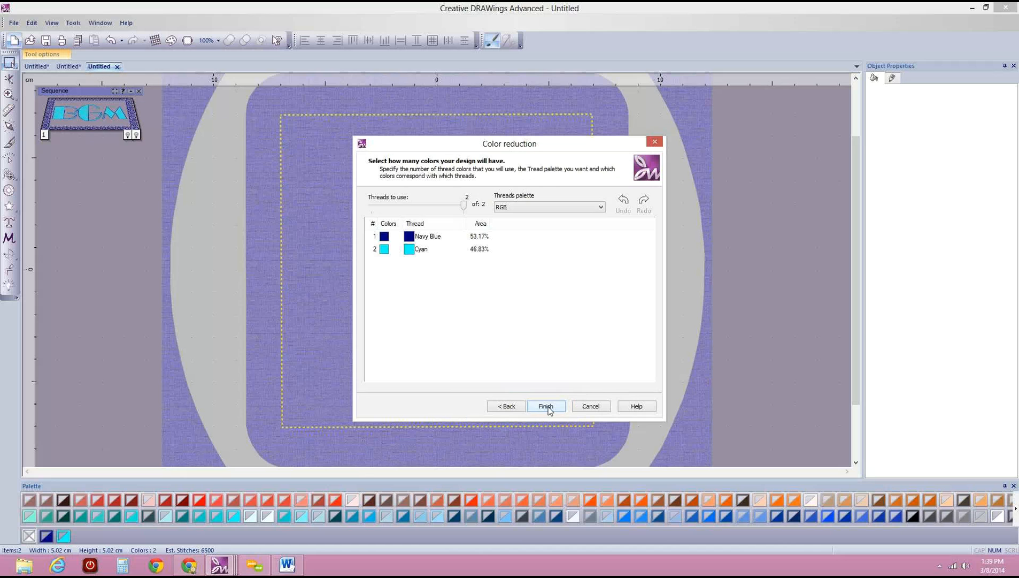
Replace the Navy Blue thread with Orange-Red from the RGB thread palette.
{"action": "left_click", "coordinate": [409, 240]}
{"action": "left_click", "coordinate": [408, 238]}
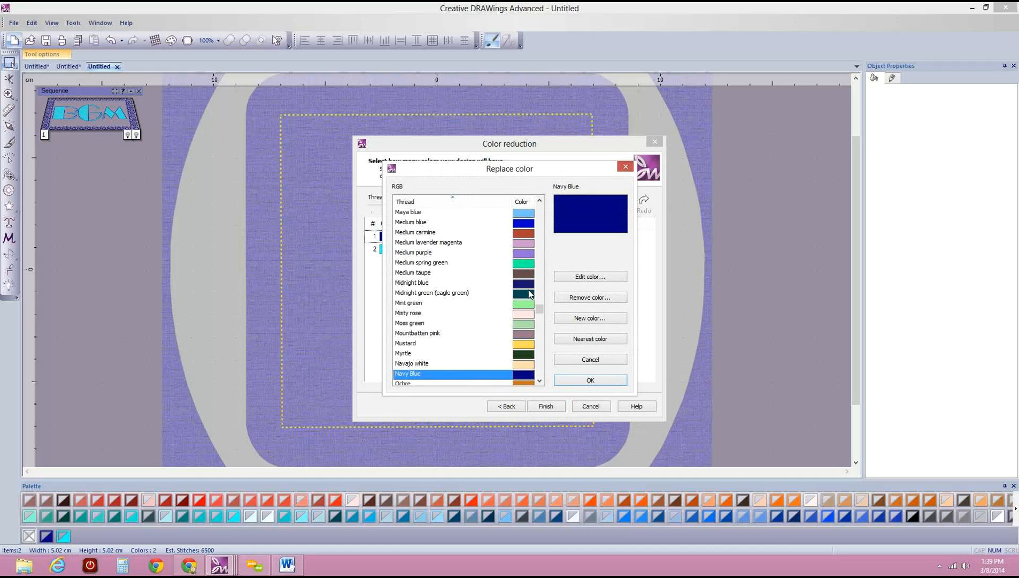
{"action": "scroll", "coordinate": [522, 350], "scroll_direction": "down", "scroll_amount": 8}
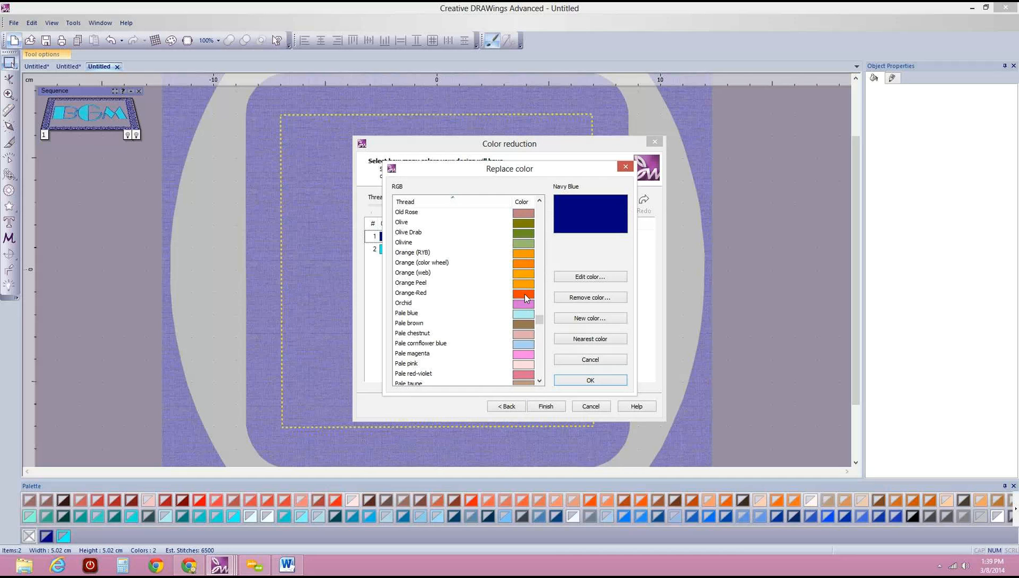
{"action": "left_click", "coordinate": [524, 295]}
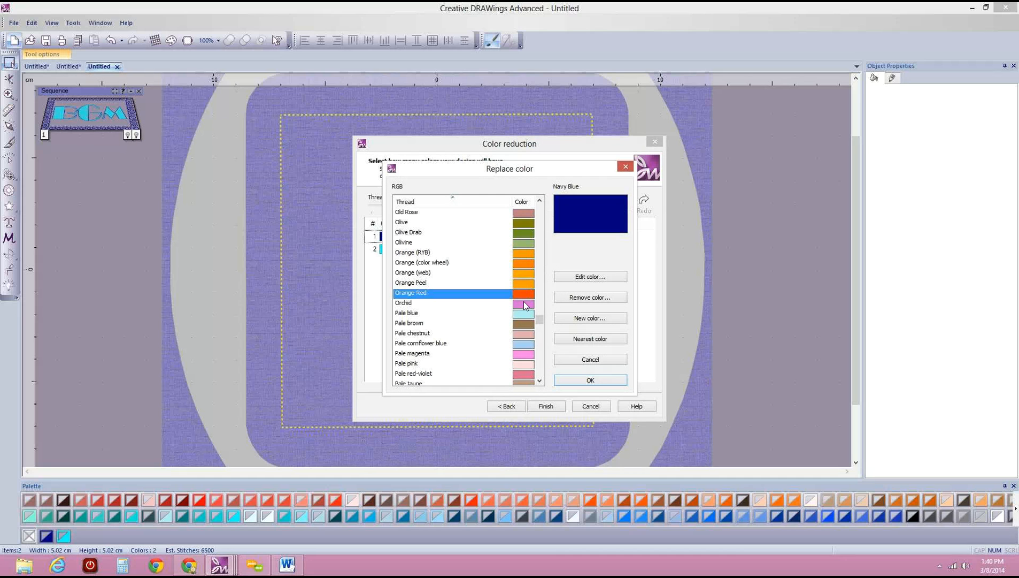
{"action": "left_click", "coordinate": [590, 380]}
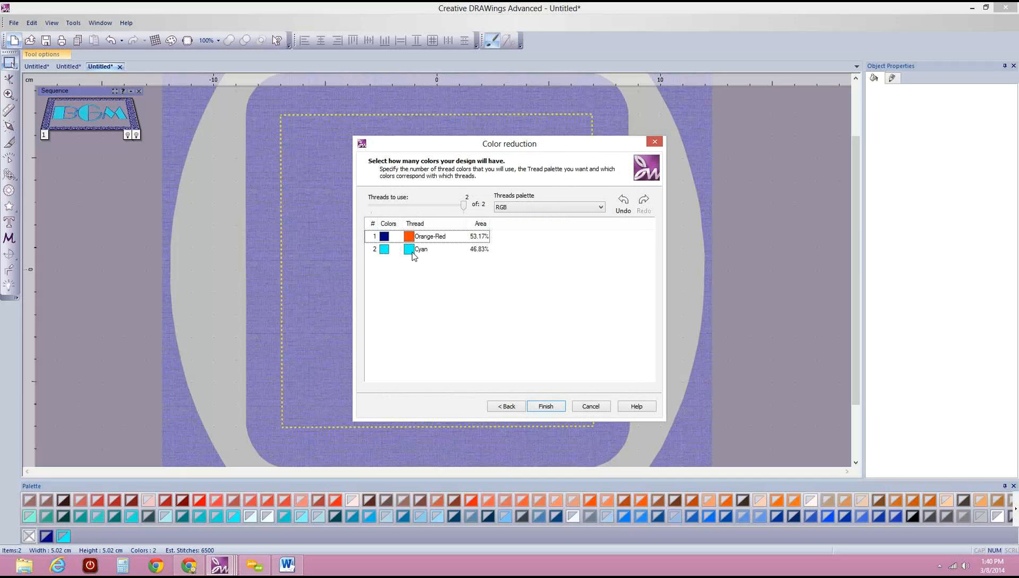
Replace the Cyan thread with Deep peach and finish the monogram wizard.
{"action": "double_click", "coordinate": [412, 253]}
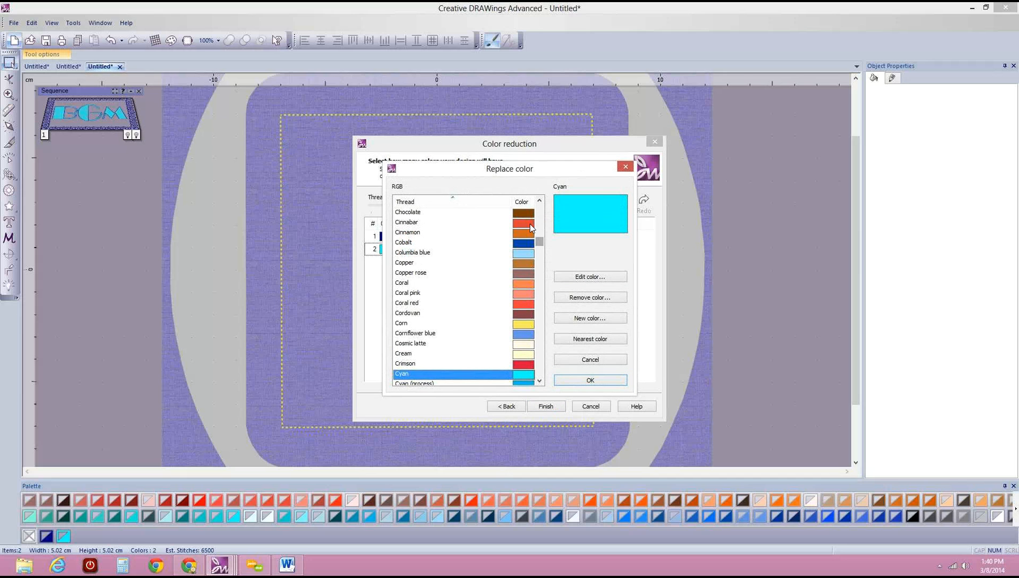
{"action": "scroll", "coordinate": [477, 363], "scroll_direction": "down", "scroll_amount": 15}
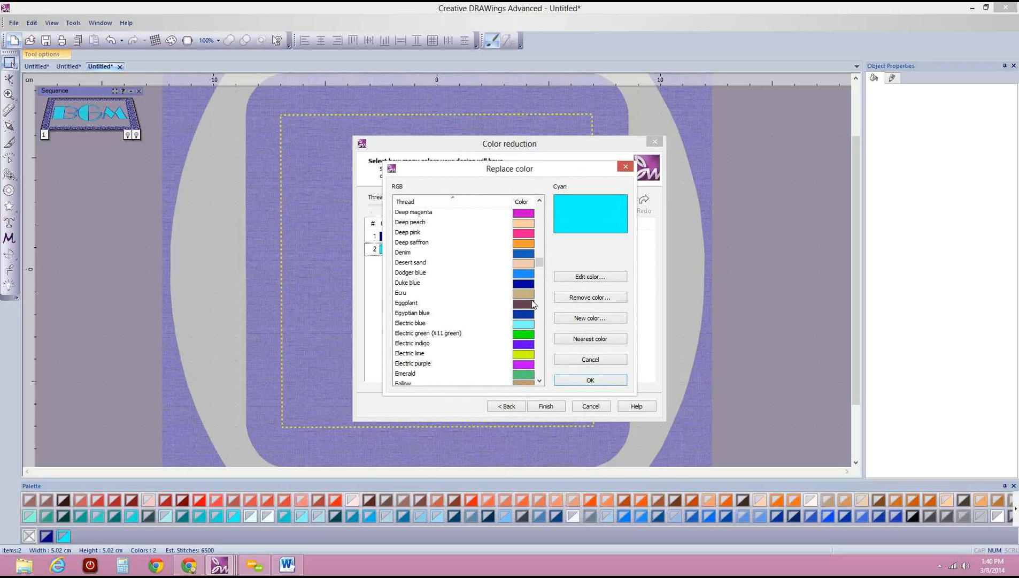
{"action": "left_click", "coordinate": [525, 225]}
{"action": "left_click", "coordinate": [589, 383]}
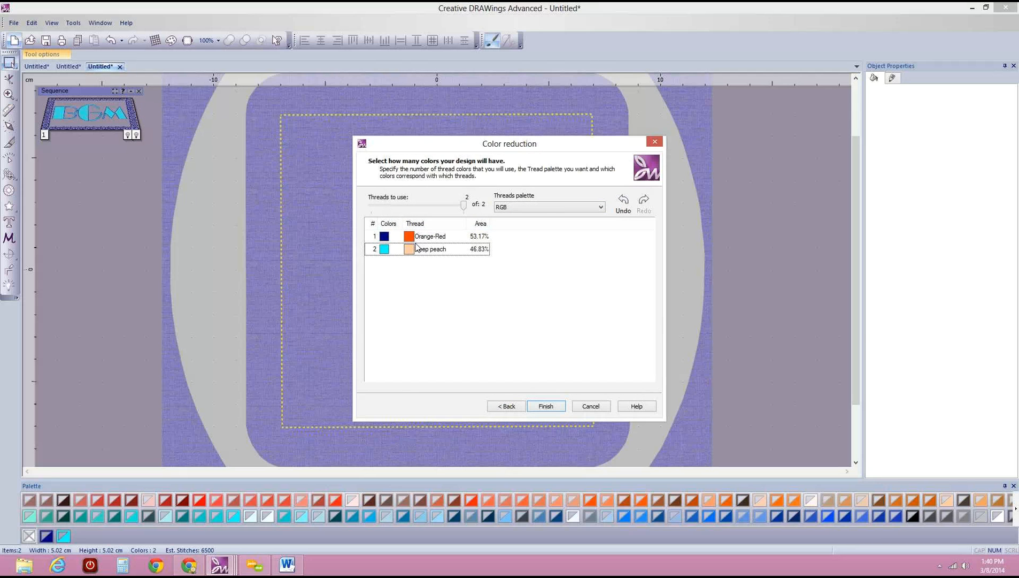
{"action": "left_click", "coordinate": [546, 407]}
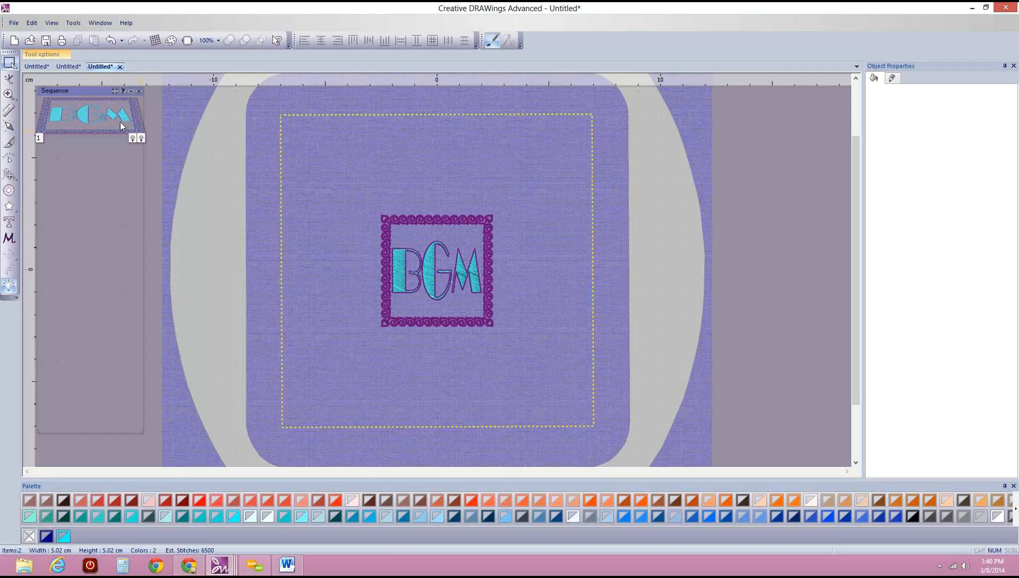
Enlarge the square frame to about 7.7 cm wide and the lettering inside it to about 5.1 by 3.4 cm.
{"action": "left_click", "coordinate": [401, 252]}
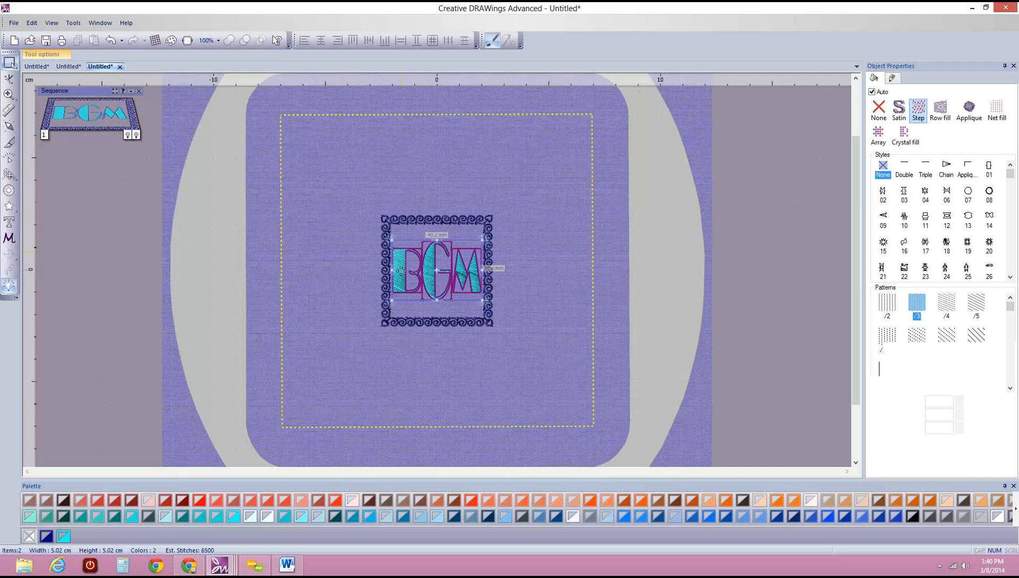
{"action": "left_click", "coordinate": [372, 195]}
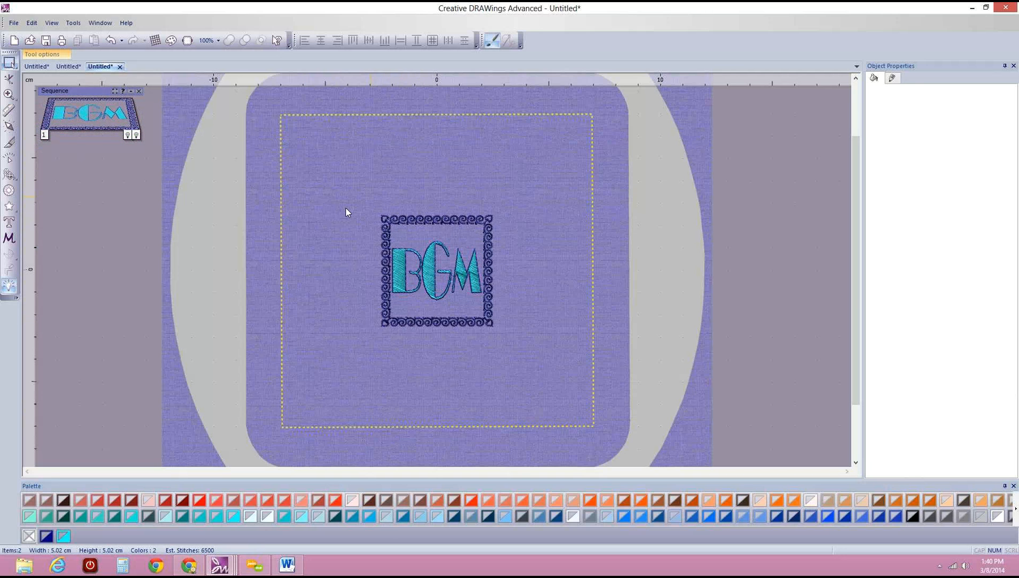
{"action": "left_click", "coordinate": [399, 222]}
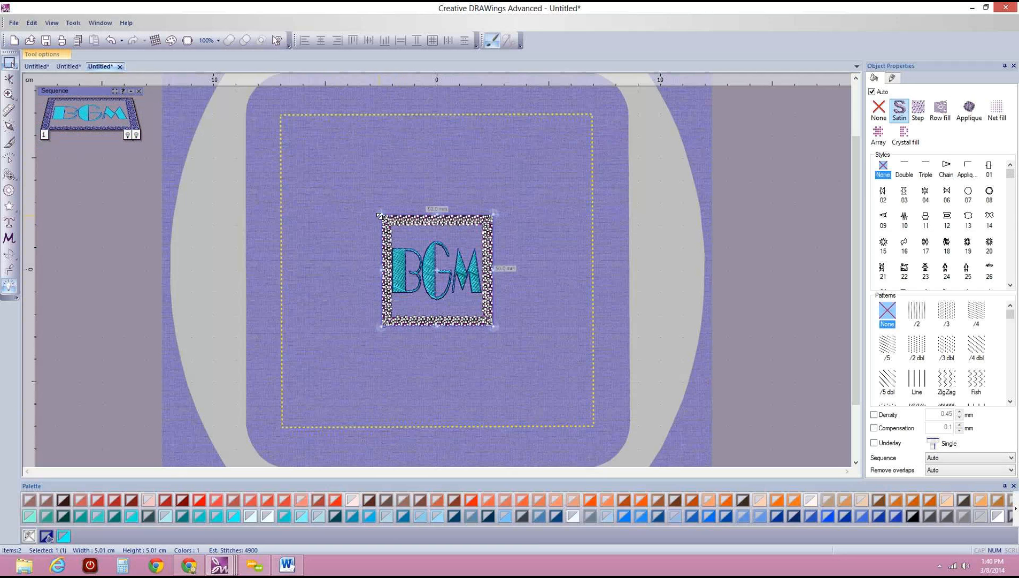
{"action": "left_click_drag", "start_coordinate": [379, 215], "coordinate": [326, 272]}
{"action": "left_click", "coordinate": [434, 260]}
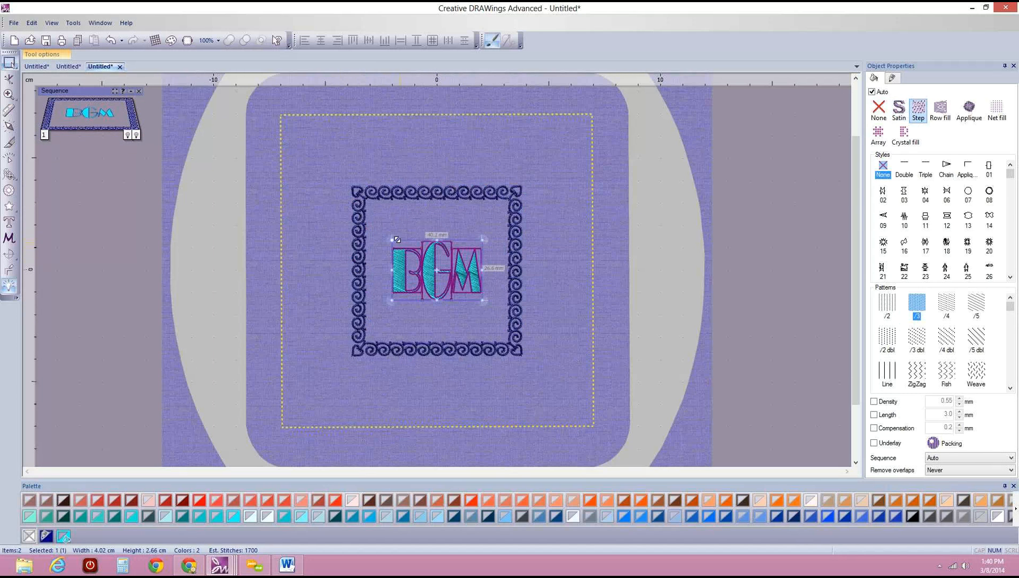
{"action": "mouse_move", "coordinate": [394, 239]}
{"action": "left_mouse_down"}
{"action": "mouse_move", "coordinate": [362, 217]}
{"action": "mouse_move", "coordinate": [380, 232]}
{"action": "left_mouse_up"}
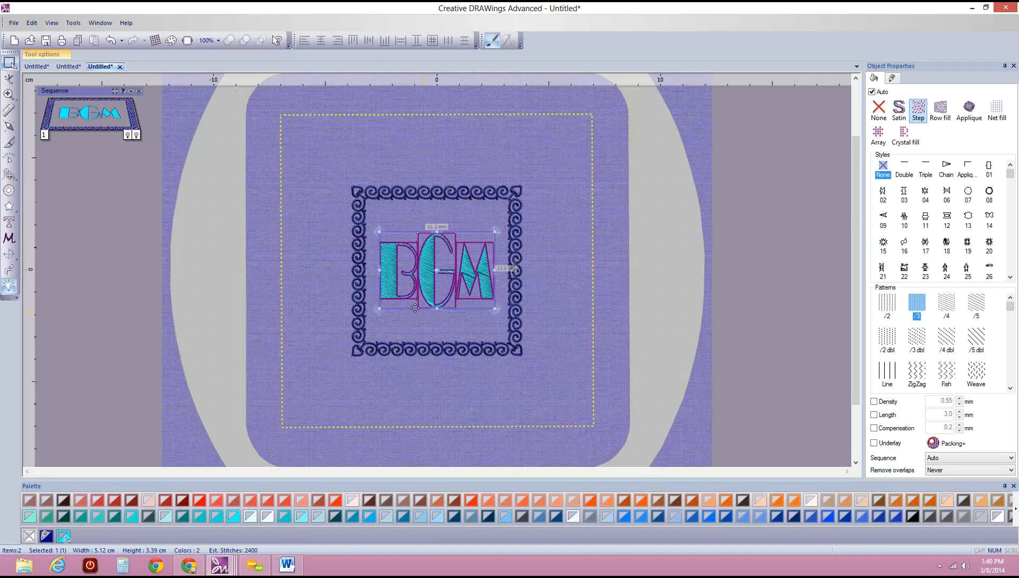
Run the optimizer once with the Nothing (Leave design as is) technique, and remove the lettering's outline from the stitch sequence.
{"action": "left_click", "coordinate": [11, 283]}
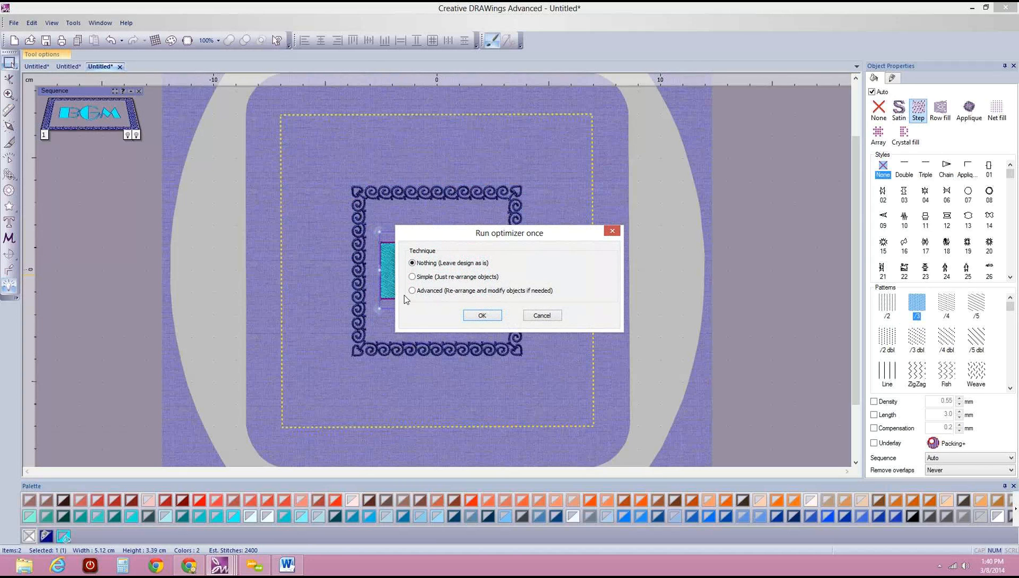
{"action": "left_click", "coordinate": [473, 315]}
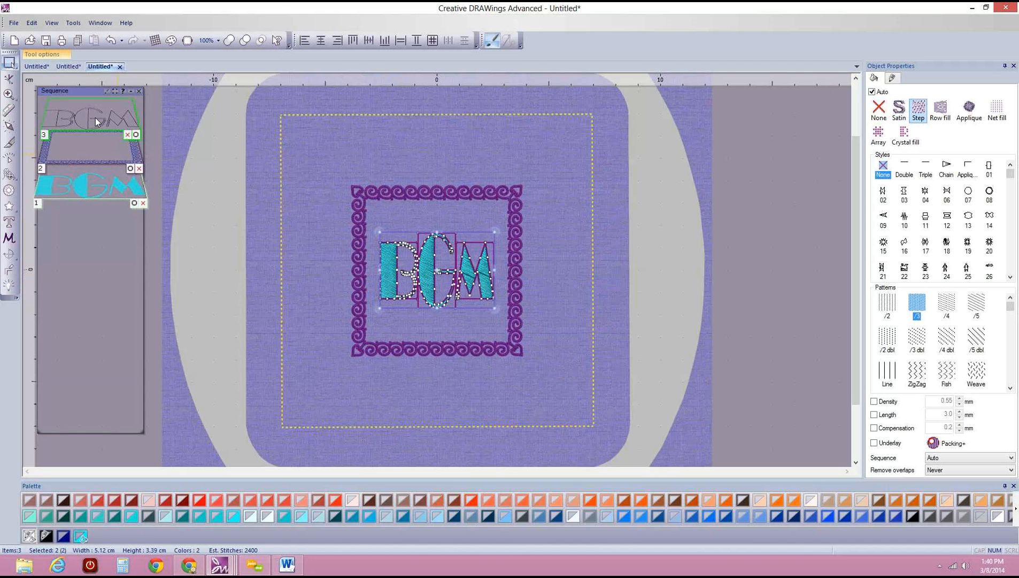
{"action": "left_click", "coordinate": [96, 117]}
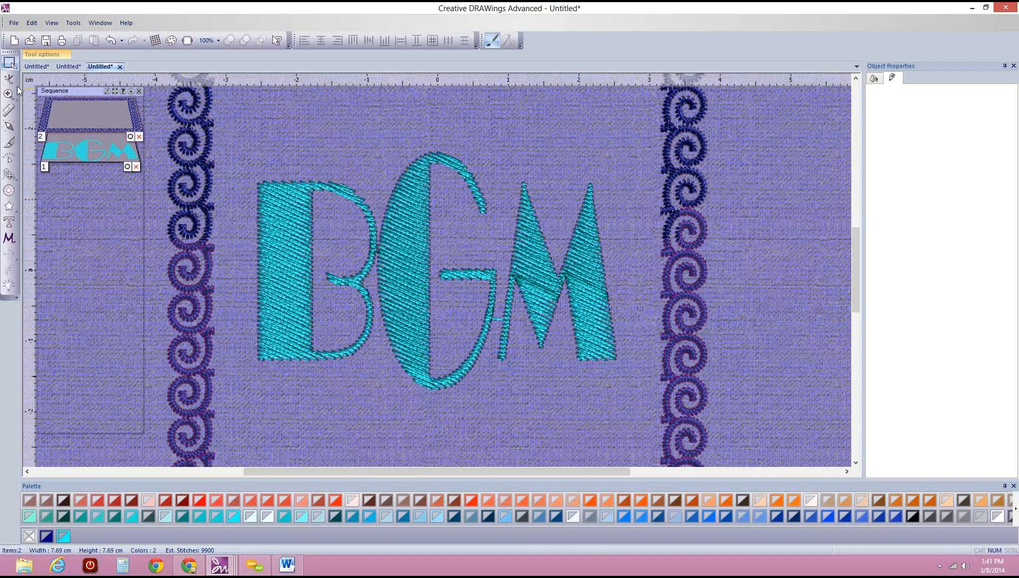
Try different stitch directions for the lettering's step fill with direction lines on the B, down the G and across the M.
{"action": "left_click", "coordinate": [298, 216]}
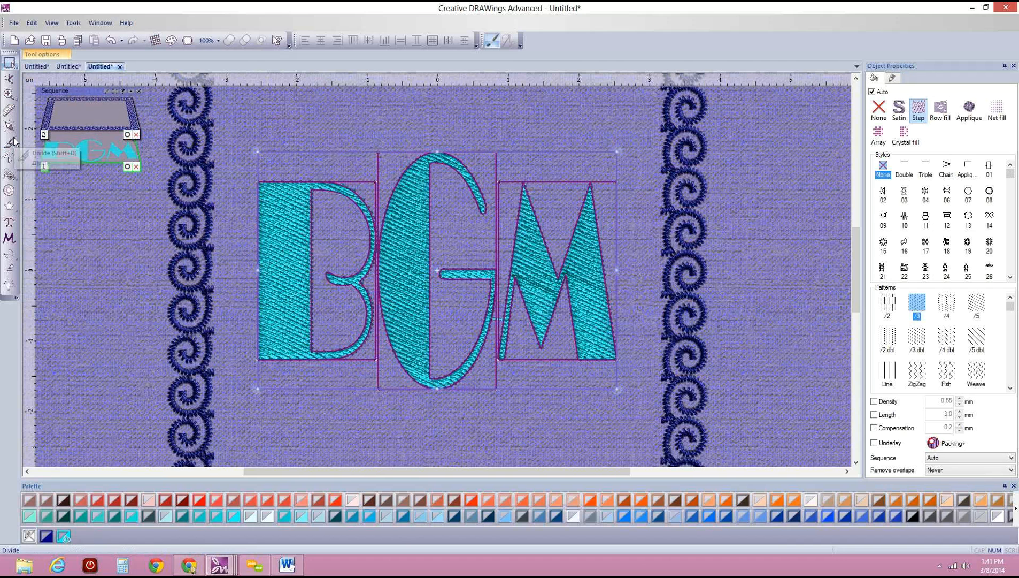
{"action": "left_click", "coordinate": [10, 127]}
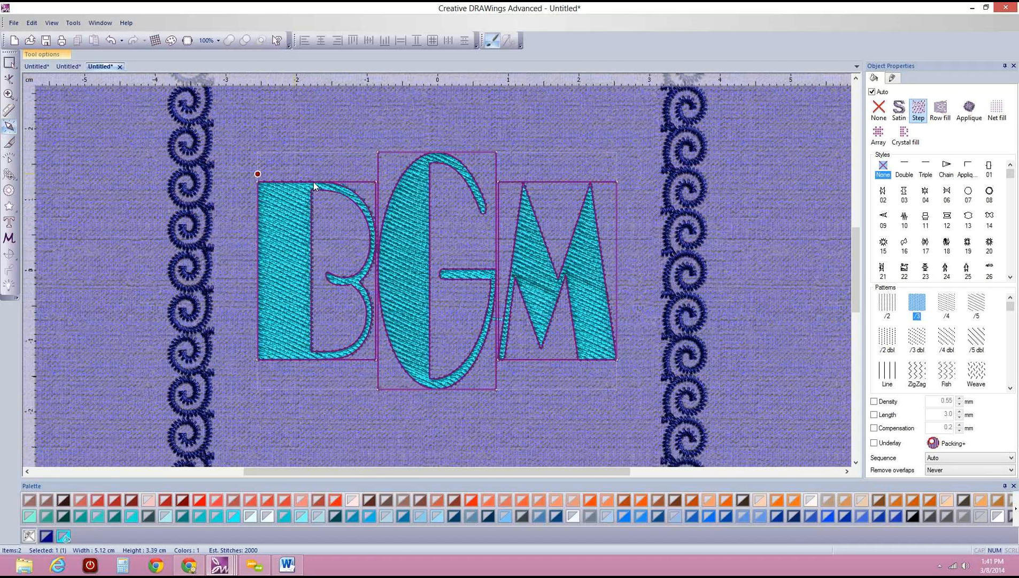
{"action": "left_click_drag", "start_coordinate": [314, 191], "coordinate": [315, 282]}
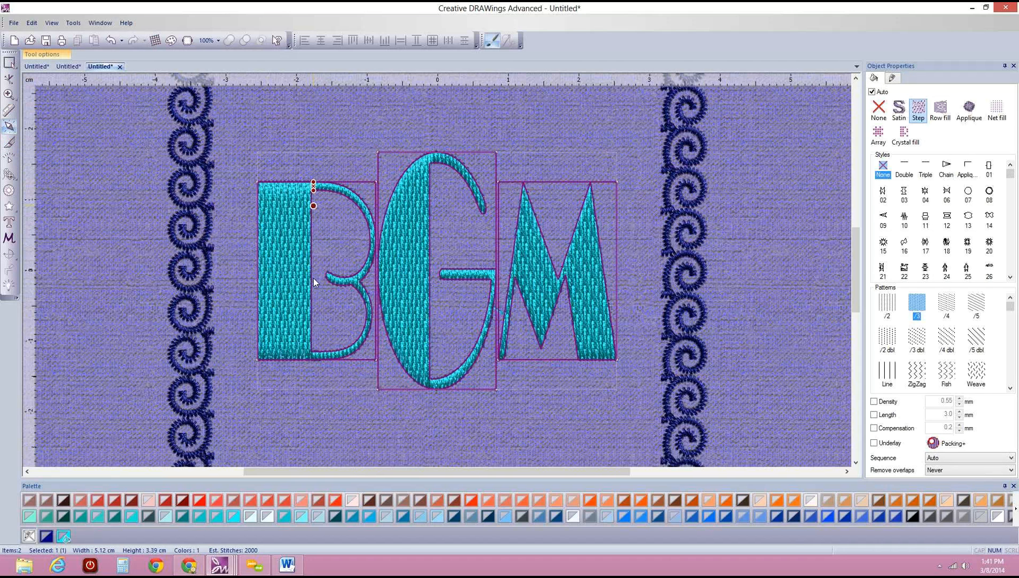
{"action": "left_click_drag", "start_coordinate": [312, 352], "coordinate": [315, 364]}
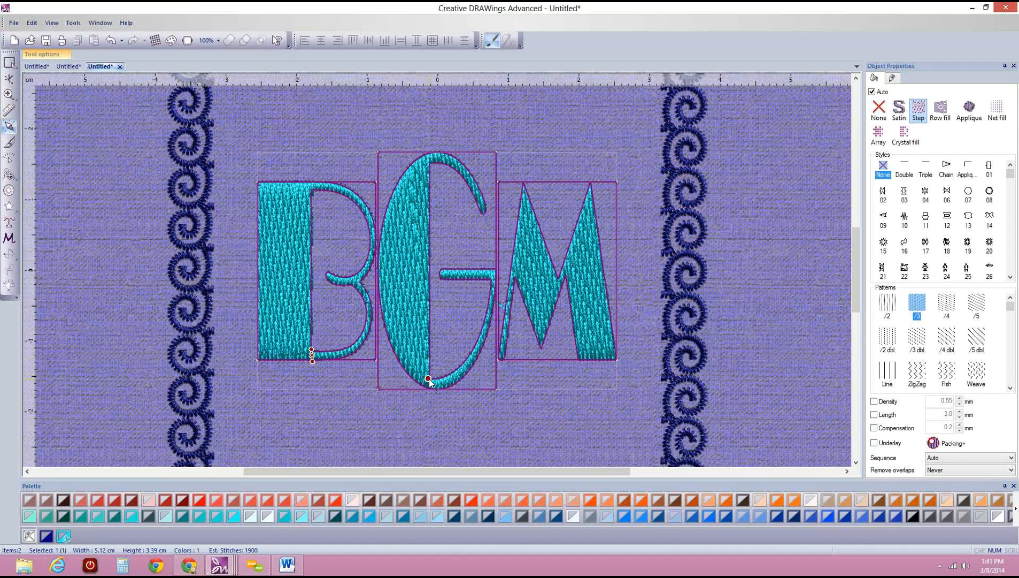
{"action": "left_click_drag", "start_coordinate": [432, 392], "coordinate": [431, 154]}
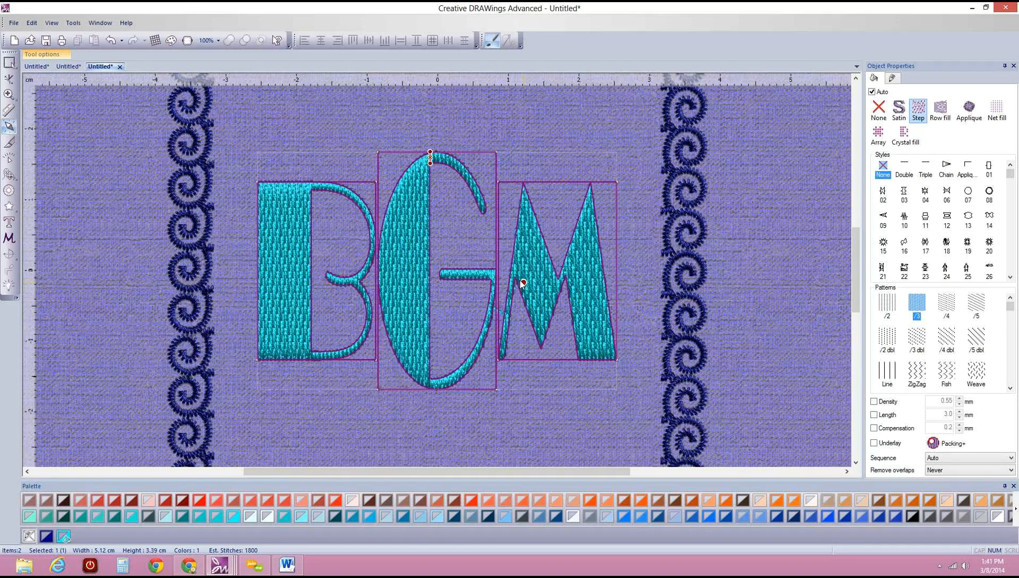
{"action": "left_click_drag", "start_coordinate": [516, 279], "coordinate": [562, 282]}
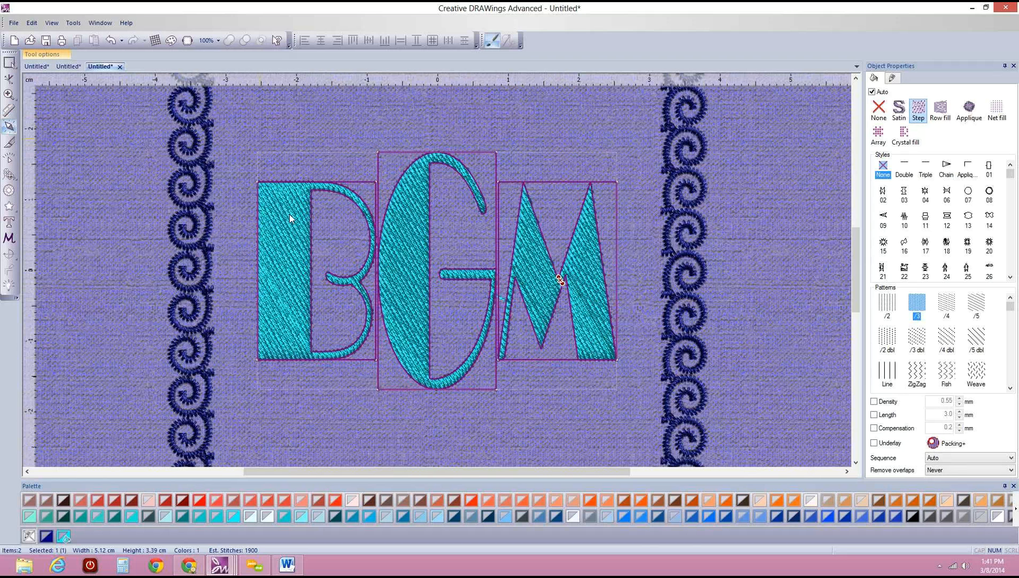
Draw a short, nearly vertical stitch direction line at the top of the B, where its stem meets the curve.
{"action": "left_click", "coordinate": [12, 129]}
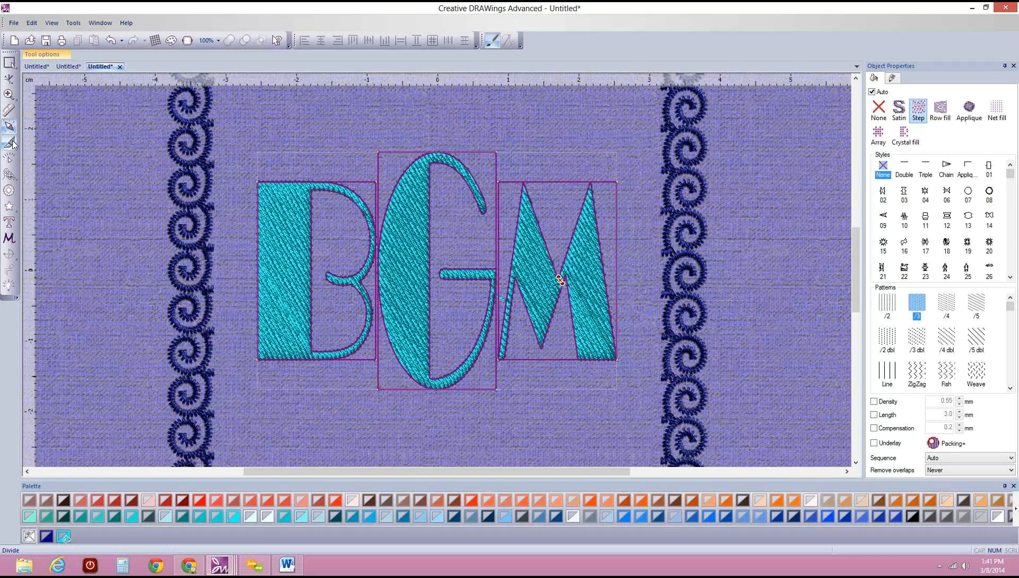
{"action": "left_click", "coordinate": [310, 180]}
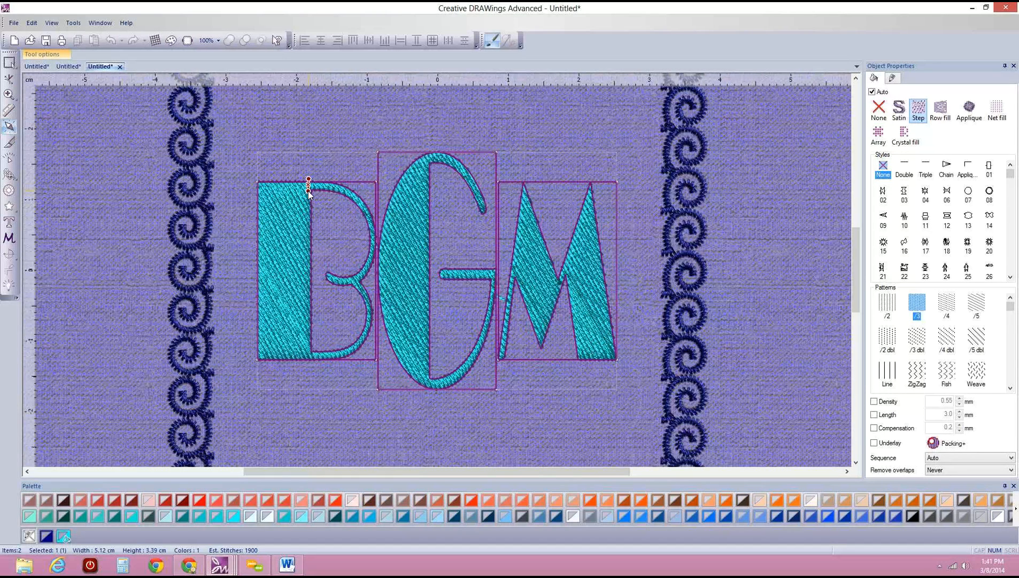
{"action": "mouse_move", "coordinate": [308, 179]}
{"action": "left_mouse_down"}
{"action": "mouse_move", "coordinate": [309, 191]}
{"action": "mouse_move", "coordinate": [323, 193]}
{"action": "left_mouse_up"}
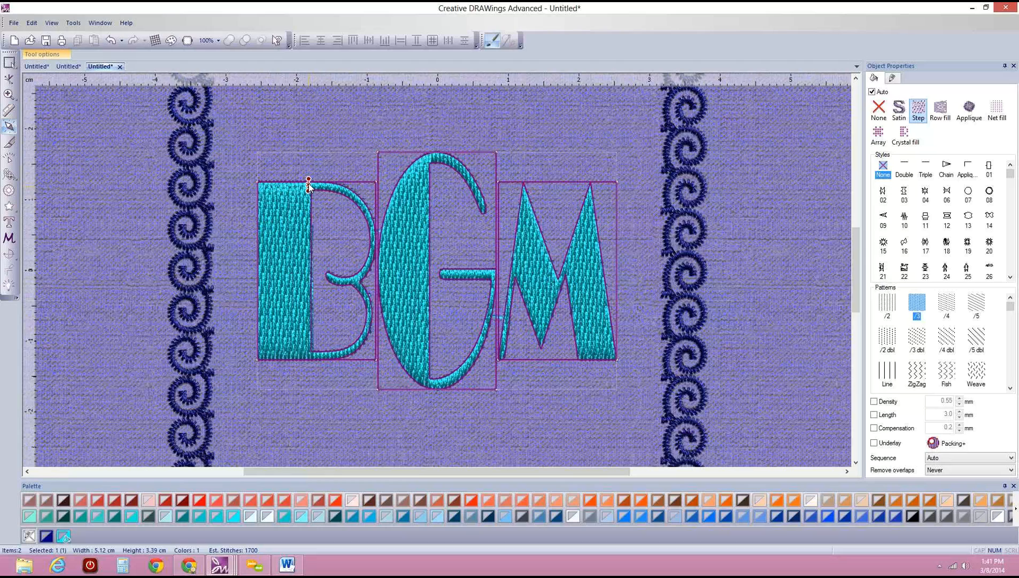
{"action": "scroll", "coordinate": [310, 188], "scroll_direction": "up", "scroll_amount": 1}
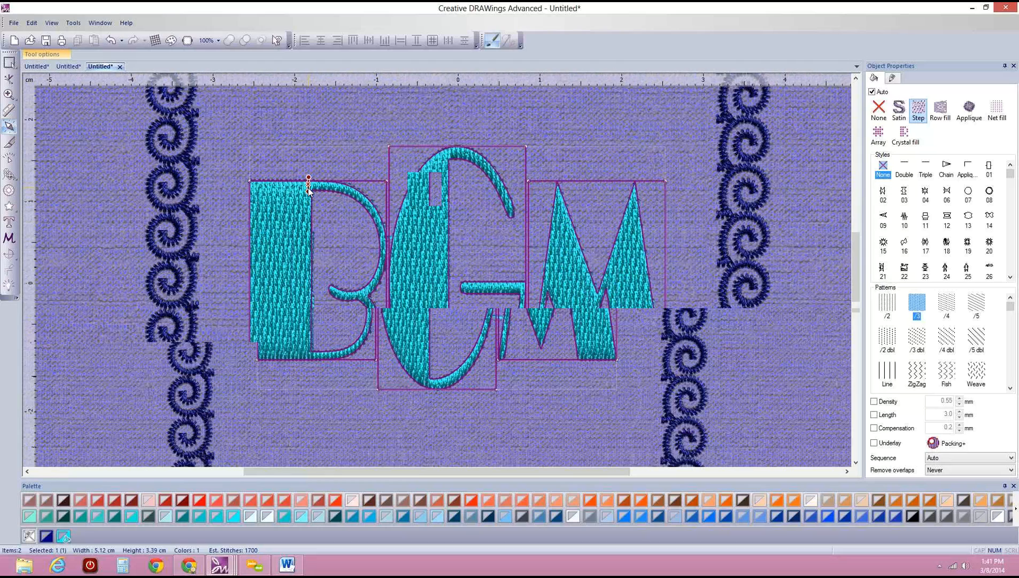
{"action": "scroll", "coordinate": [309, 190], "scroll_direction": "up", "scroll_amount": 2}
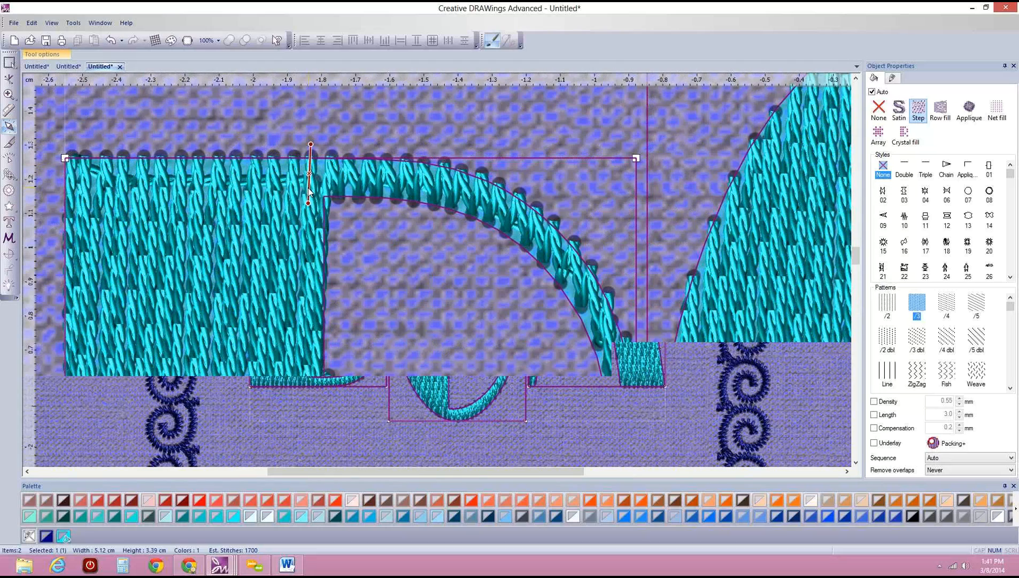
Shift the lower end of the stitch direction line at the top of the B onto the inner corner where stem and curve meet.
{"action": "scroll", "coordinate": [309, 191], "scroll_direction": "up", "scroll_amount": 1}
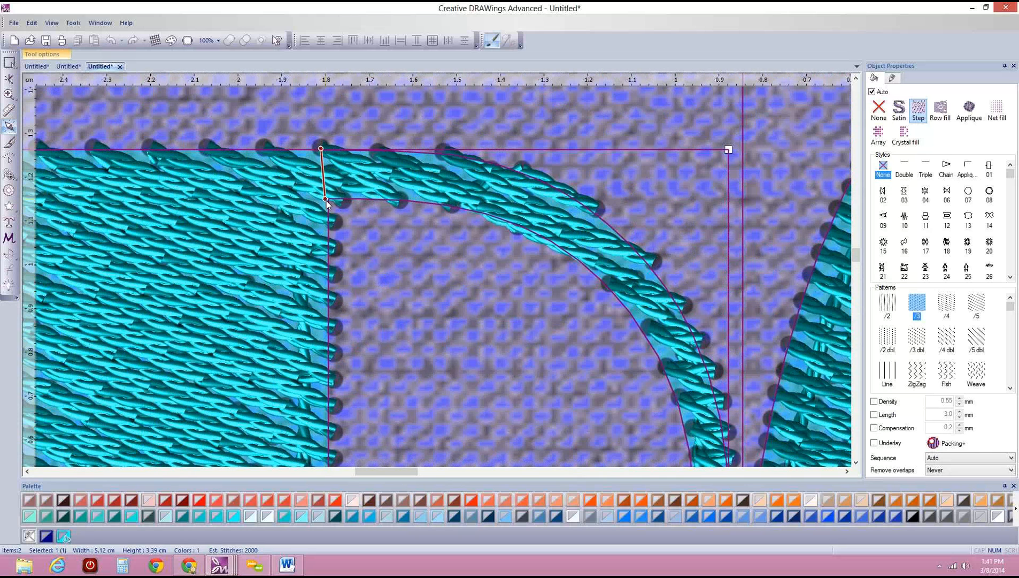
{"action": "left_click_drag", "start_coordinate": [326, 201], "coordinate": [328, 203]}
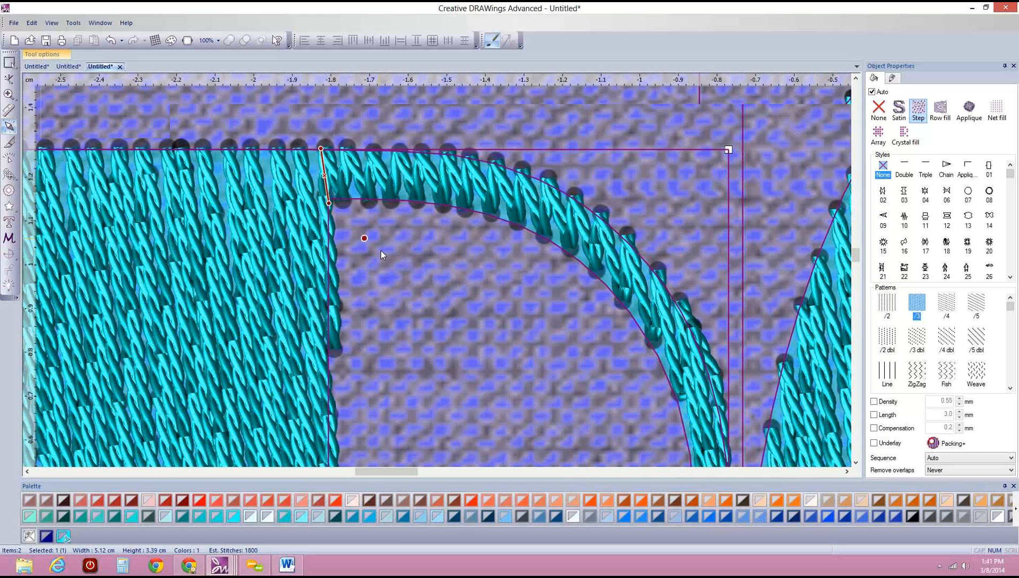
{"action": "scroll", "coordinate": [381, 250], "scroll_direction": "down", "scroll_amount": 2}
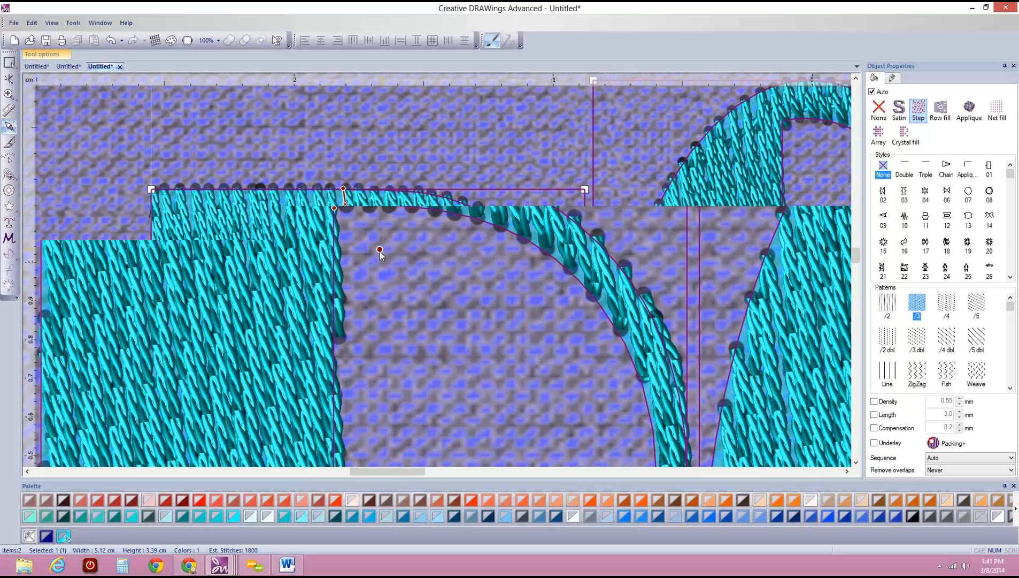
{"action": "scroll", "coordinate": [379, 252], "scroll_direction": "down", "scroll_amount": 3}
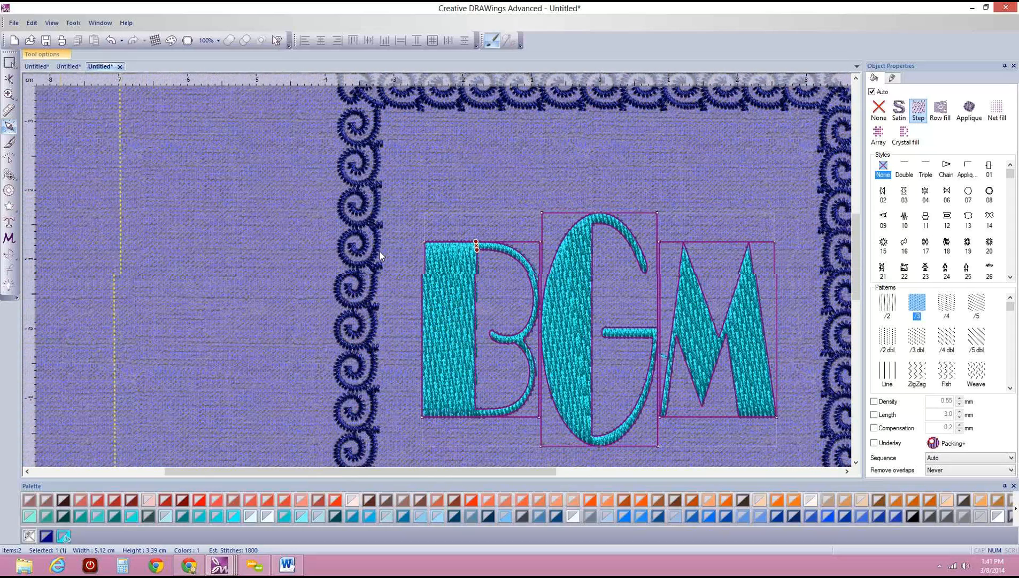
Break the BGM lettering apart into separate letters.
{"action": "left_click", "coordinate": [9, 63]}
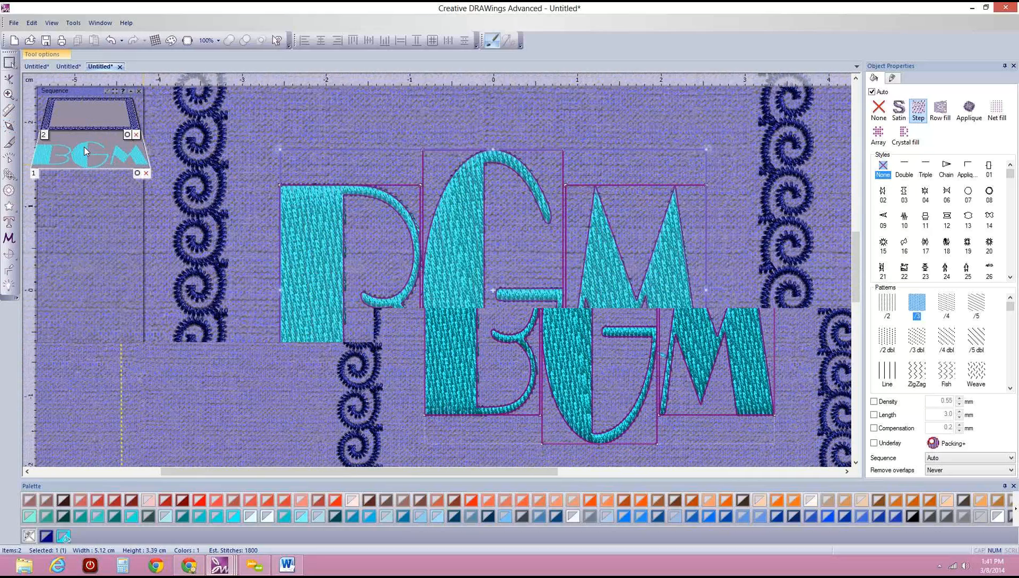
{"action": "right_click", "coordinate": [415, 231]}
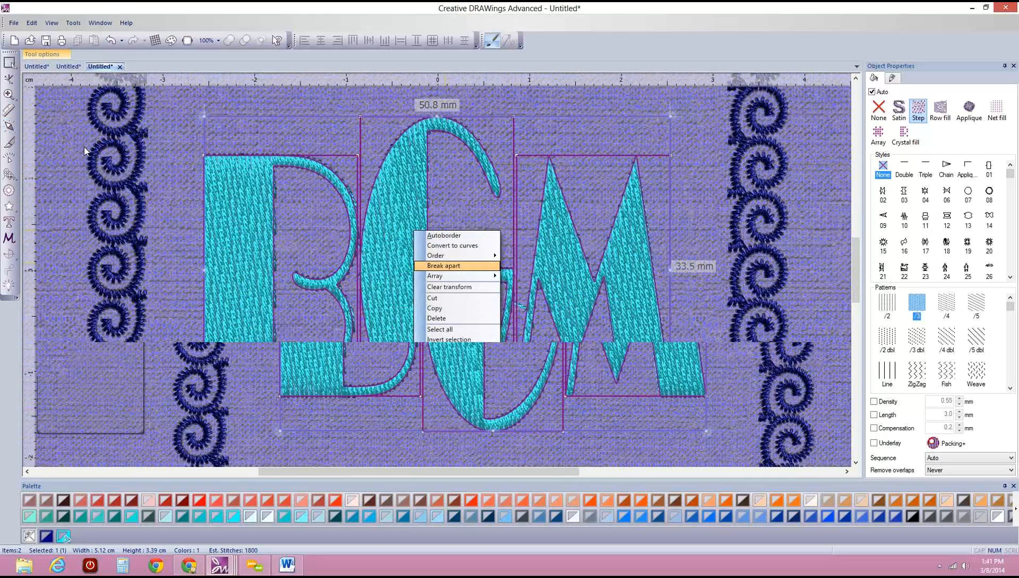
{"action": "key", "text": "Return"}
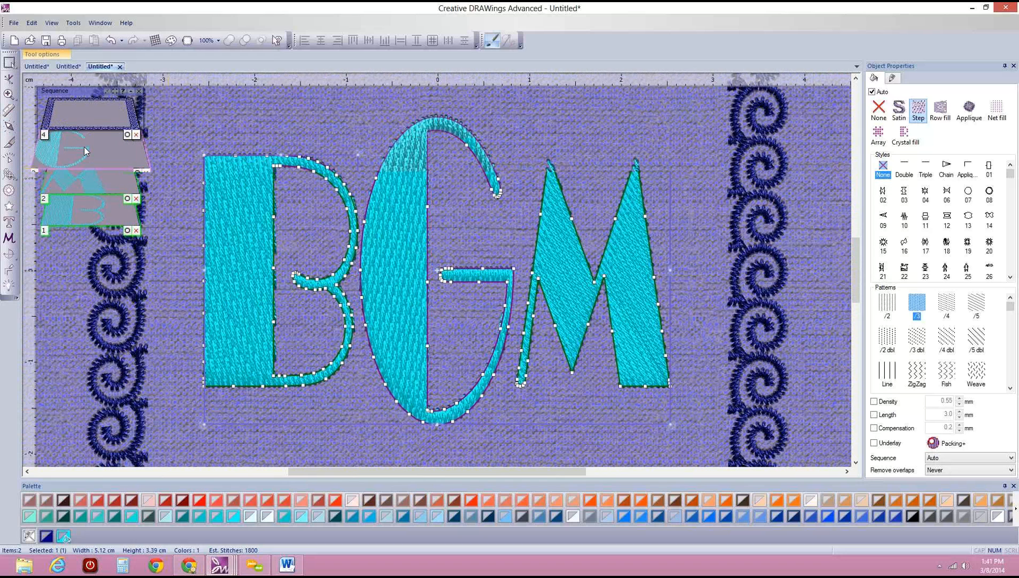
Remove the slanted stitch direction line from the separated B.
{"action": "left_click", "coordinate": [239, 270]}
{"action": "left_click", "coordinate": [9, 126]}
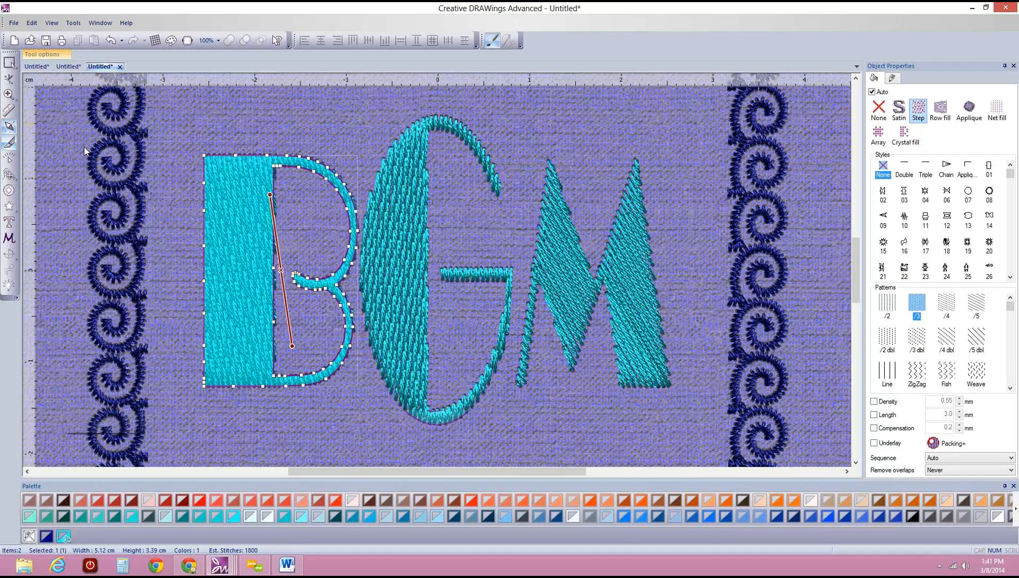
{"action": "left_click", "coordinate": [282, 270]}
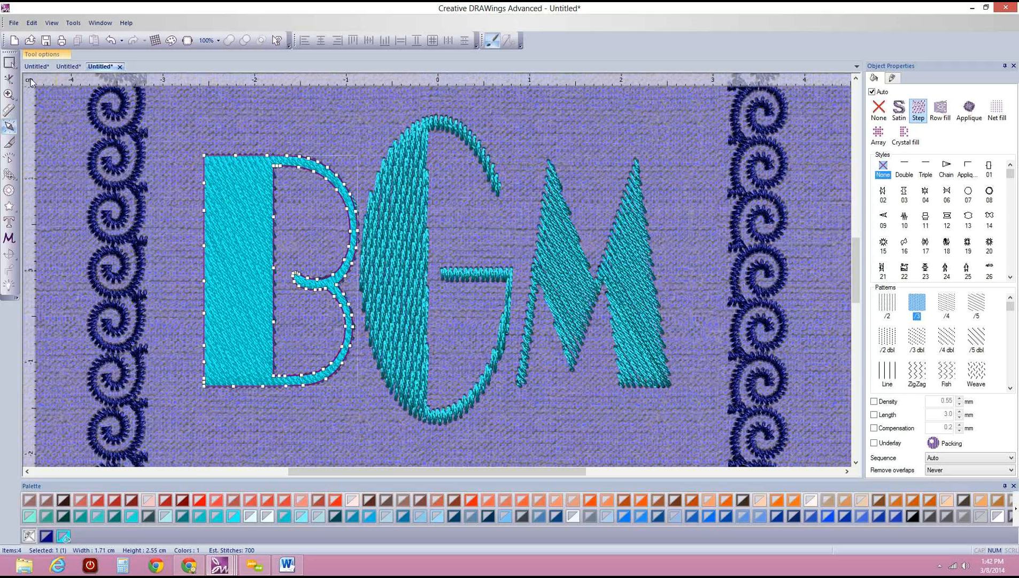
Give the G a horizontal stitch direction with a line drawn across the full width of its thick stroke.
{"action": "left_click", "coordinate": [9, 62]}
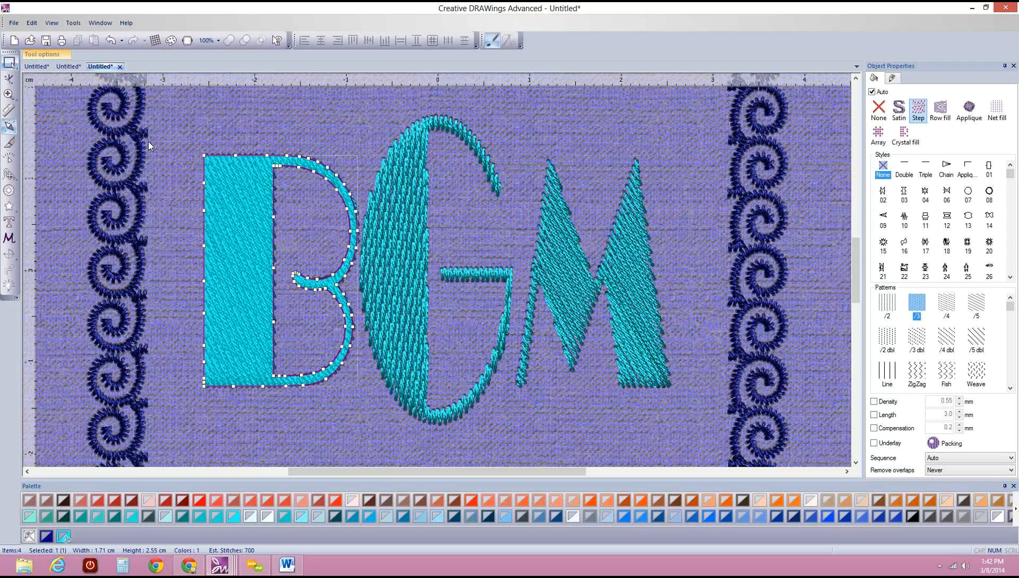
{"action": "left_click", "coordinate": [423, 252]}
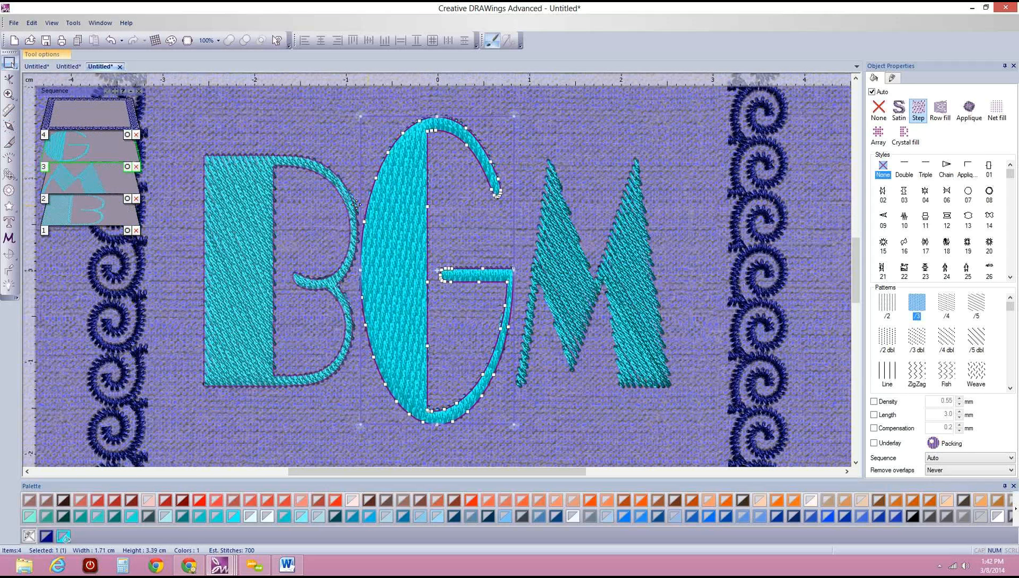
{"action": "left_click", "coordinate": [8, 126]}
{"action": "left_click_drag", "start_coordinate": [365, 243], "coordinate": [429, 242]}
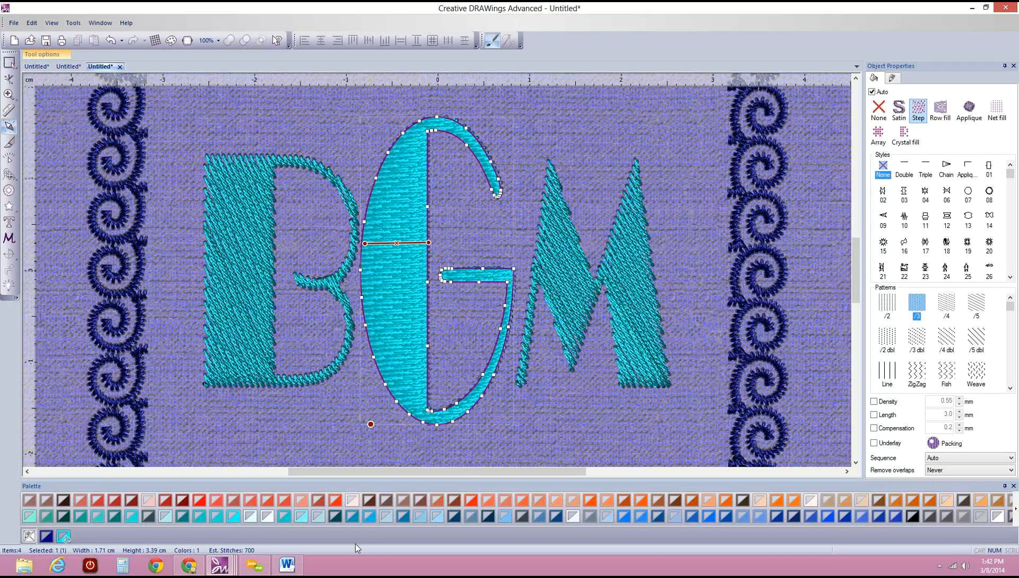
{"action": "left_click", "coordinate": [207, 41]}
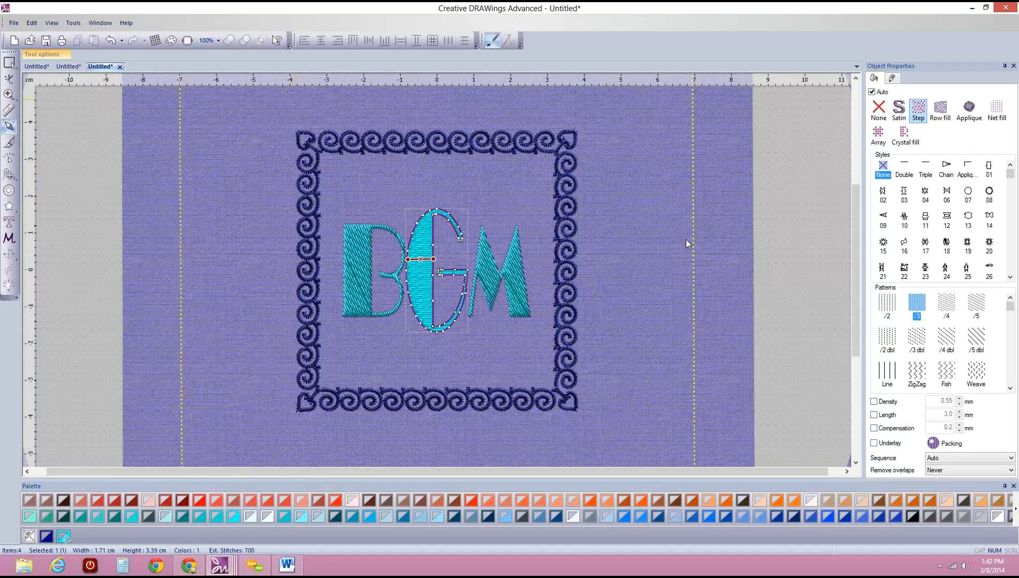
Add the person's first name as text in the Giddyup Std font above the framed monogram.
{"action": "left_click", "coordinate": [10, 62]}
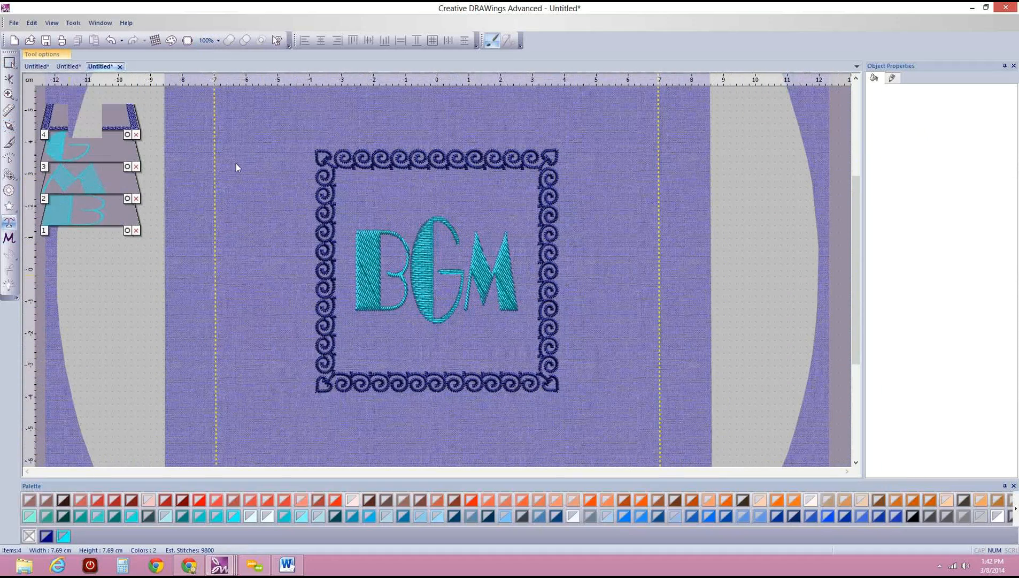
{"action": "left_click", "coordinate": [9, 221]}
{"action": "mouse_move", "coordinate": [54, 57]}
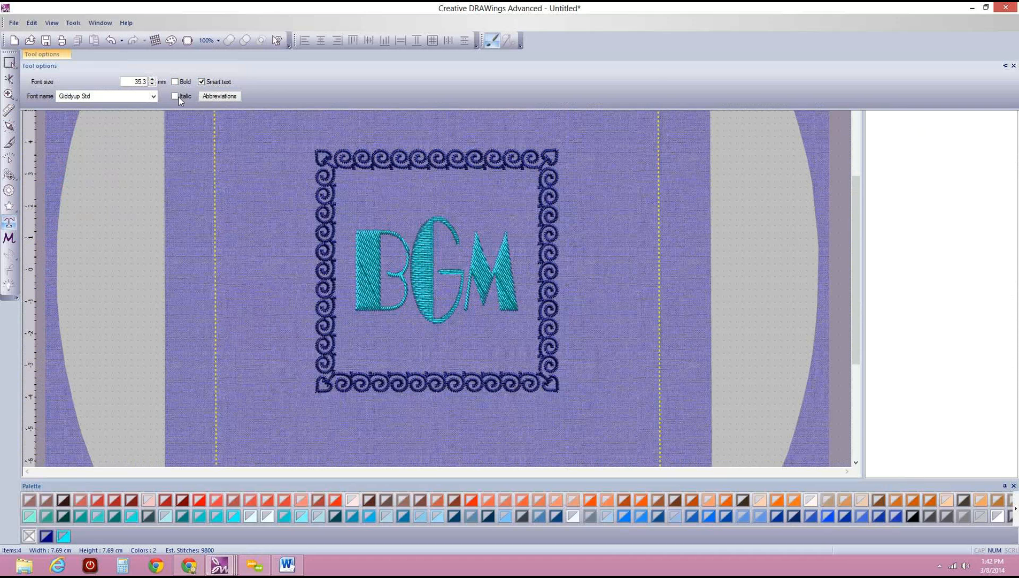
{"action": "left_click", "coordinate": [152, 101]}
{"action": "left_click", "coordinate": [152, 100]}
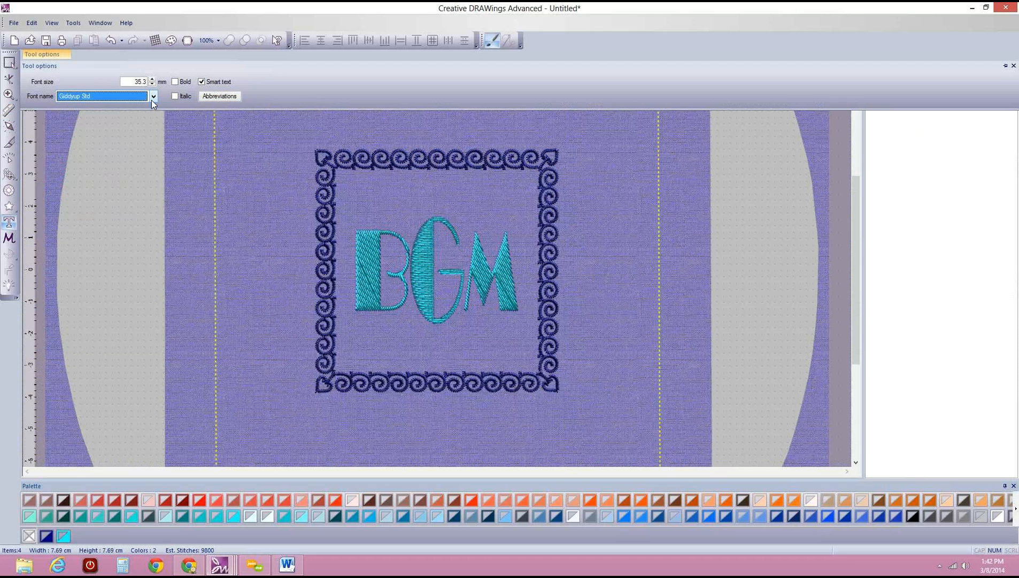
{"action": "scroll", "coordinate": [271, 172], "scroll_direction": "up", "scroll_amount": 2}
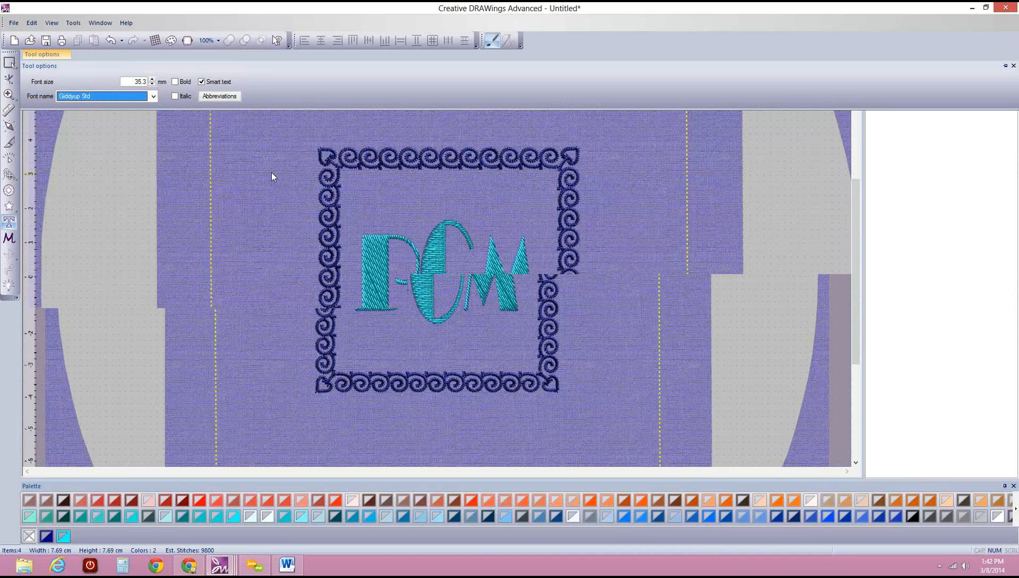
{"action": "scroll", "coordinate": [270, 173], "scroll_direction": "down", "scroll_amount": 3}
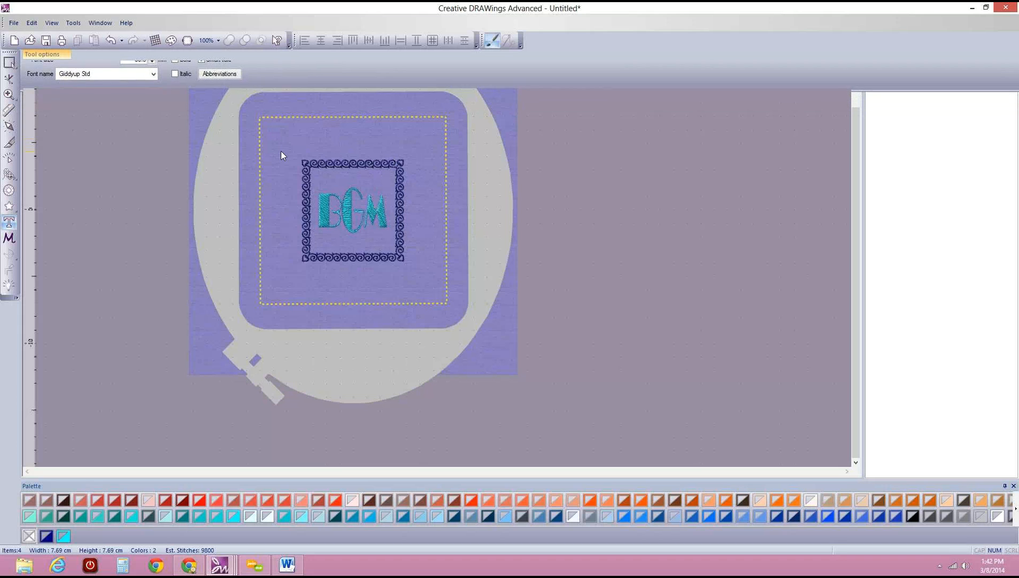
{"action": "left_click", "coordinate": [281, 150]}
{"action": "type", "text": "Bernie"}
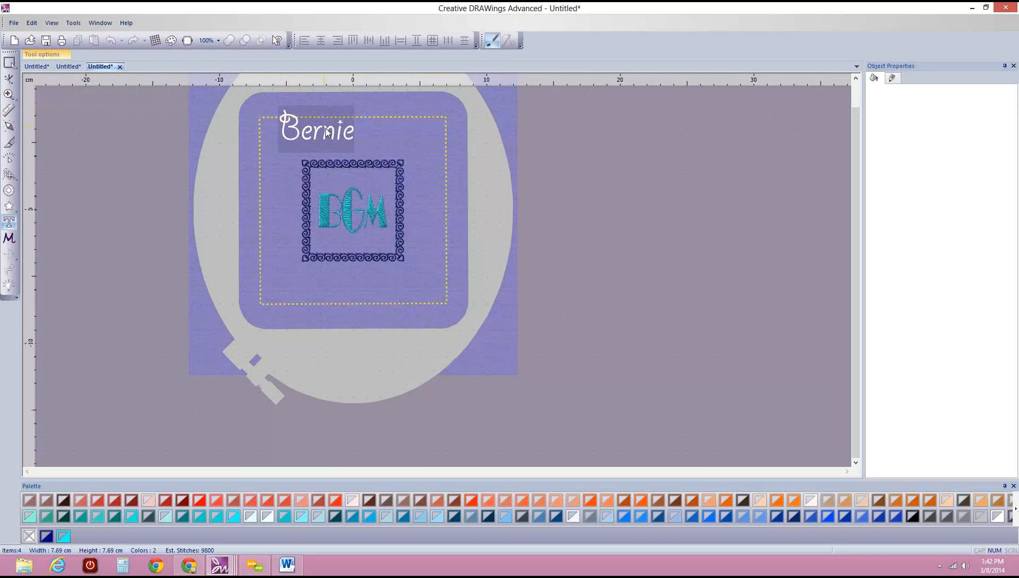
Enlarge the name lettering to about 10.7 by 4.4 cm and set its fill type to Satin.
{"action": "left_click", "coordinate": [9, 63]}
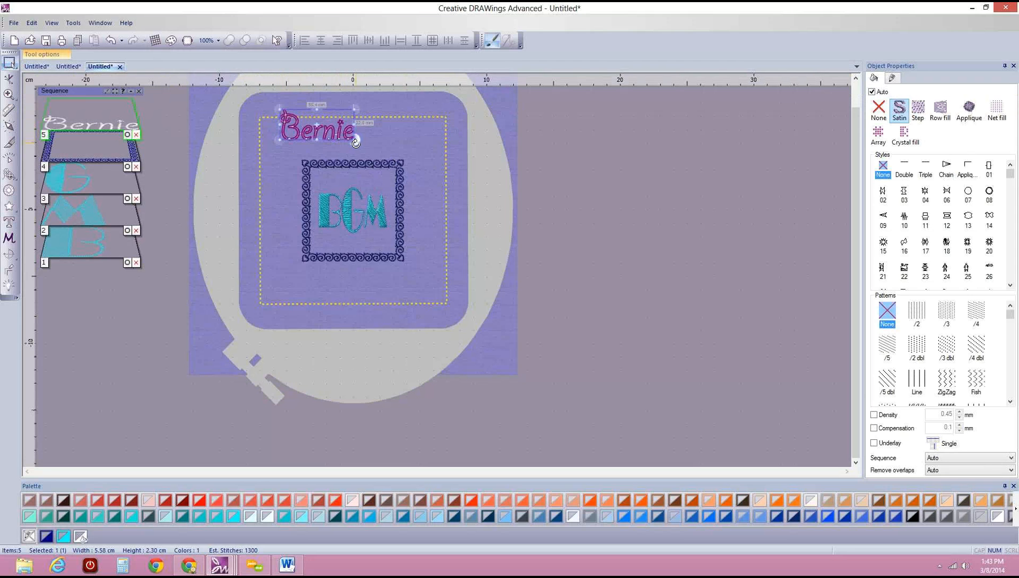
{"action": "scroll", "coordinate": [342, 137], "scroll_direction": "up", "scroll_amount": 4}
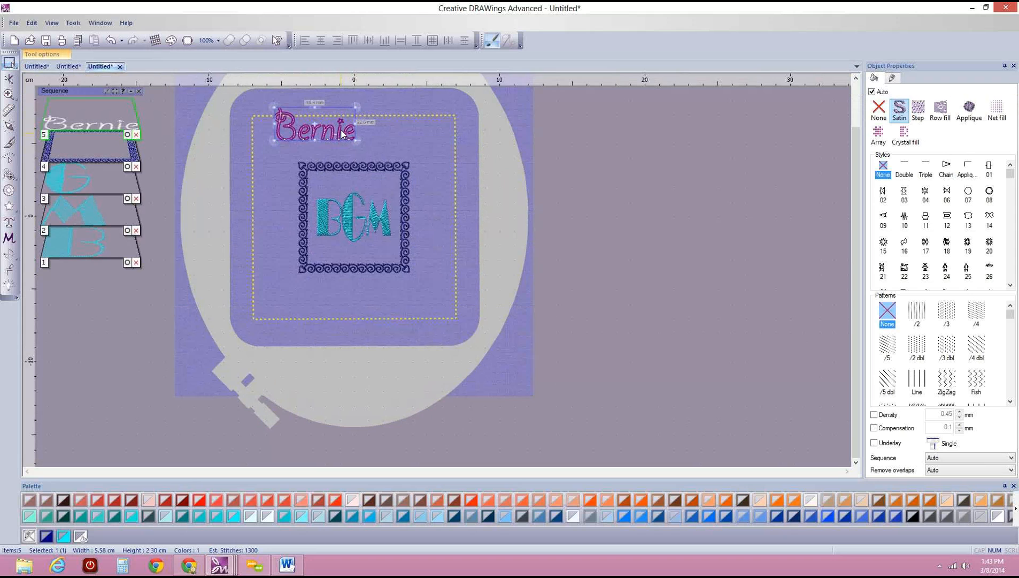
{"action": "scroll", "coordinate": [341, 133], "scroll_direction": "up", "scroll_amount": 3}
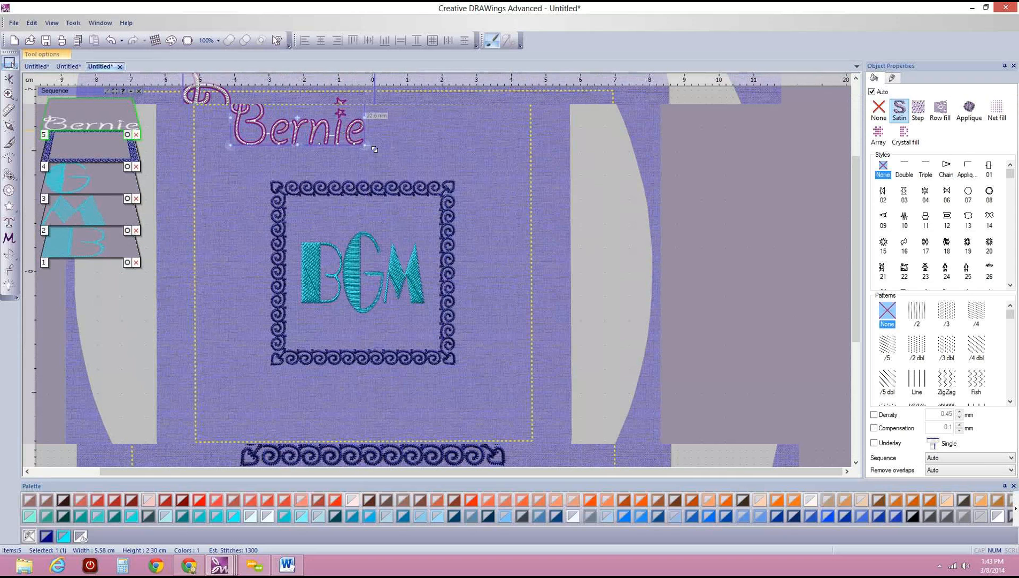
{"action": "left_click_drag", "start_coordinate": [374, 150], "coordinate": [552, 222]}
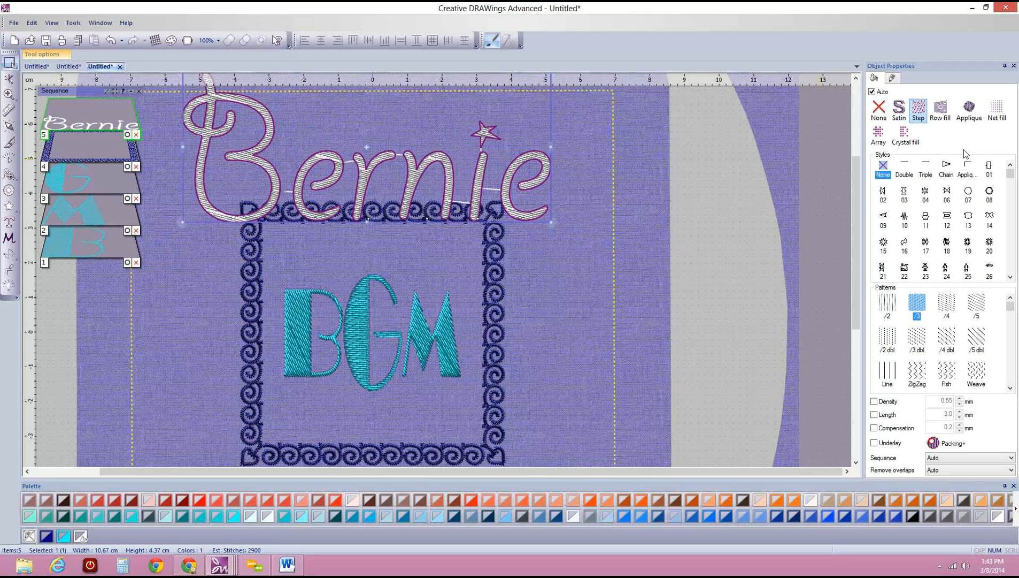
{"action": "left_click", "coordinate": [902, 110]}
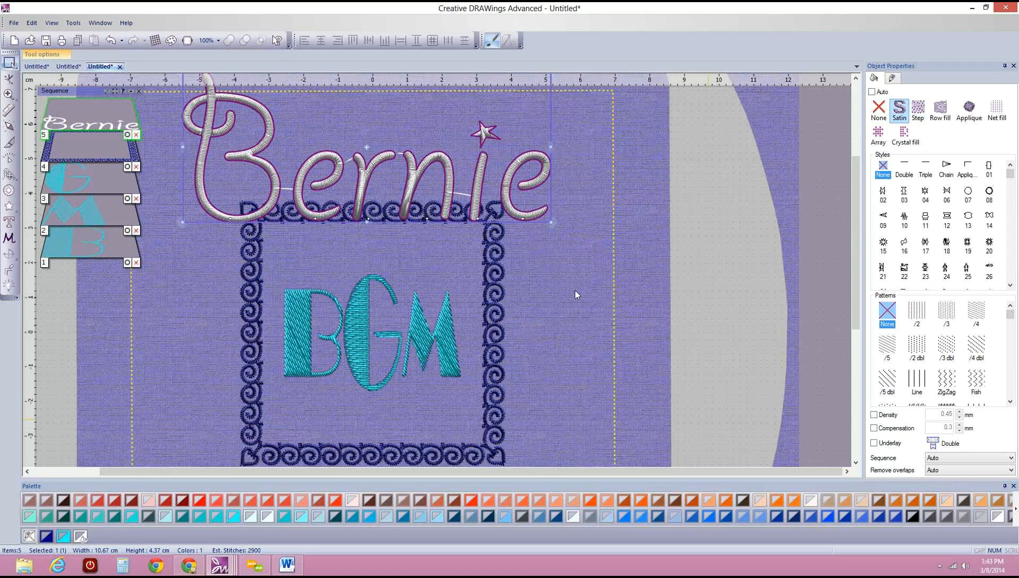
Draw short slanted dividing lines on the satin r and n of the name where each arch joins its stem.
{"action": "scroll", "coordinate": [373, 228], "scroll_direction": "up", "scroll_amount": 1}
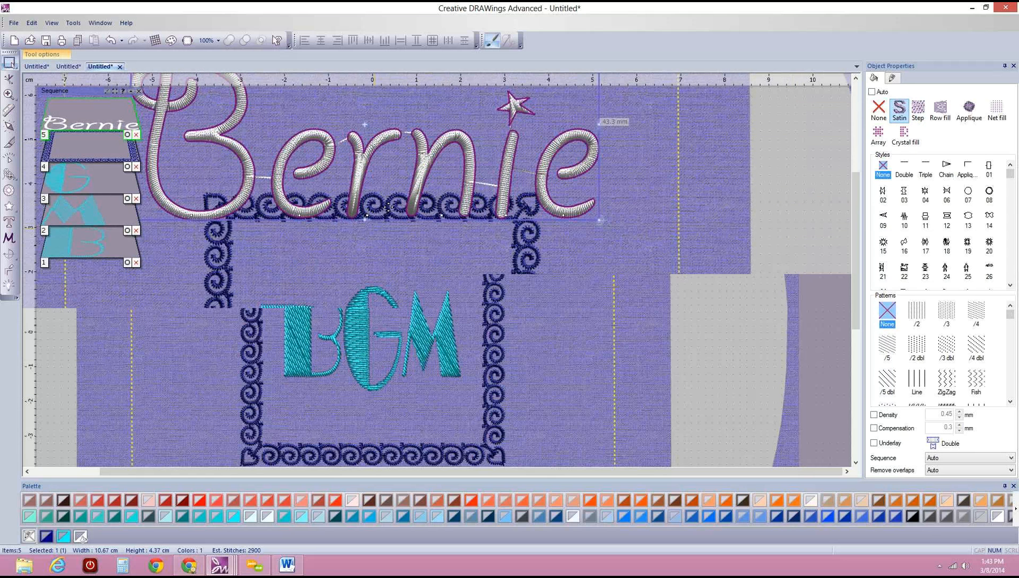
{"action": "scroll", "coordinate": [392, 203], "scroll_direction": "up", "scroll_amount": 1}
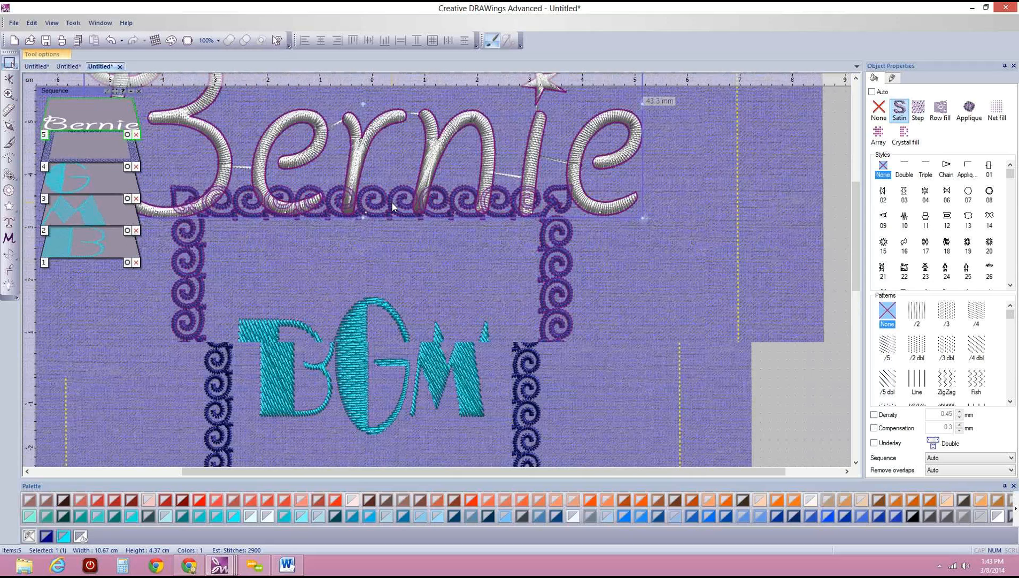
{"action": "scroll", "coordinate": [392, 203], "scroll_direction": "up", "scroll_amount": 1}
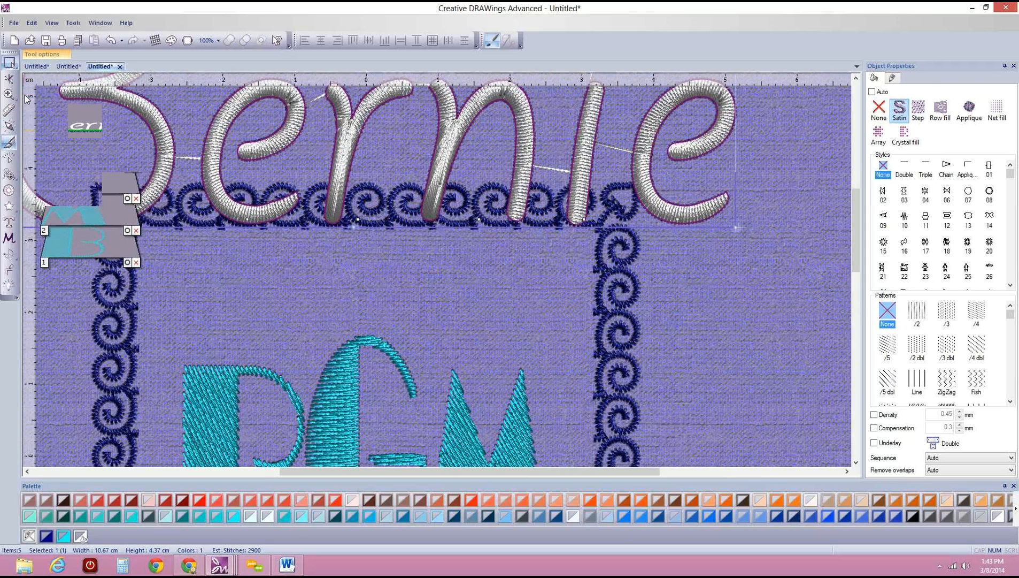
{"action": "left_click_drag", "start_coordinate": [352, 117], "coordinate": [343, 145]}
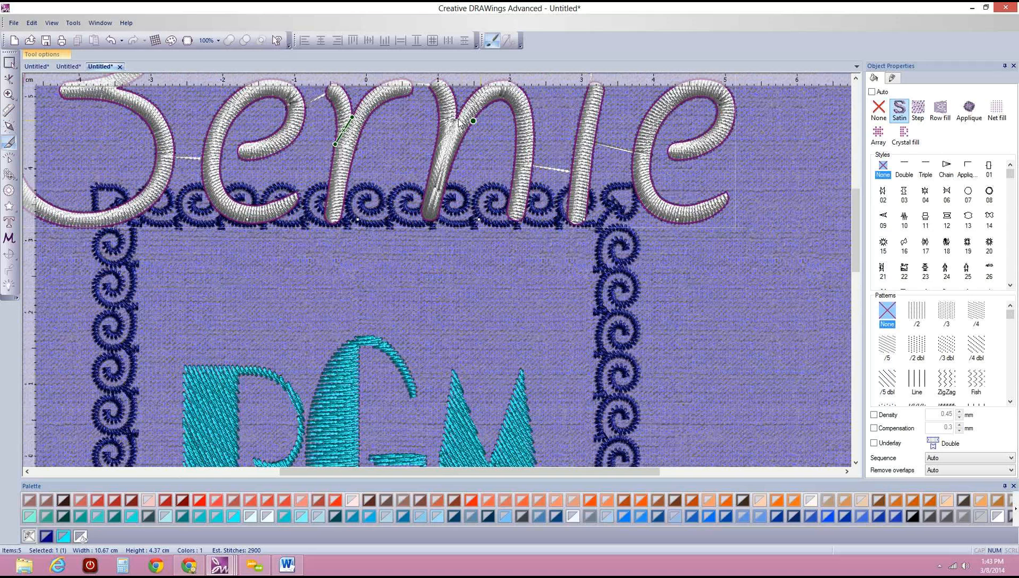
{"action": "left_click_drag", "start_coordinate": [441, 152], "coordinate": [434, 155]}
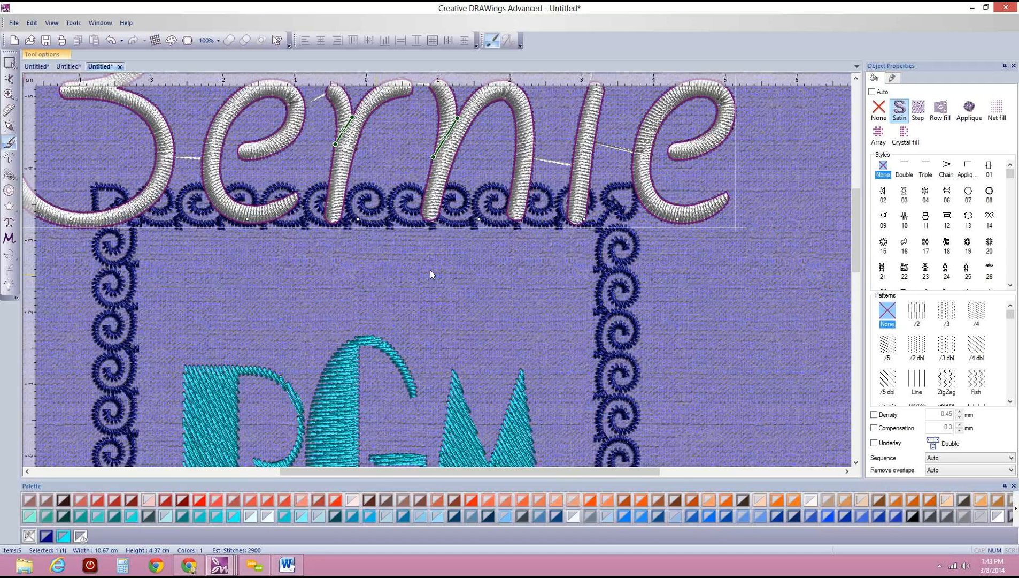
{"action": "scroll", "coordinate": [445, 264], "scroll_direction": "down", "scroll_amount": 5}
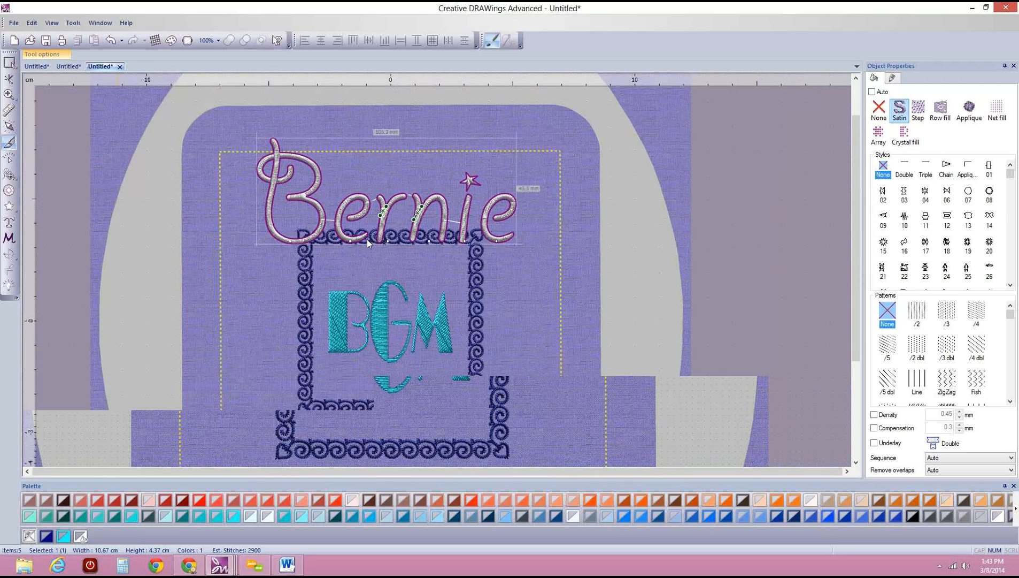
{"action": "key", "text": "ctrl+F4"}
{"action": "left_click", "coordinate": [466, 304]}
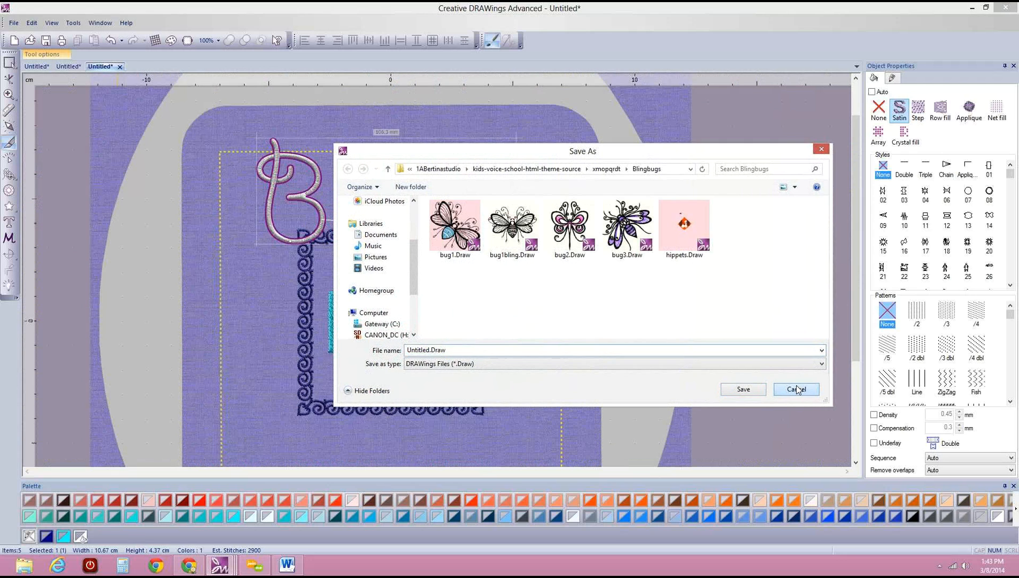
{"action": "left_click", "coordinate": [797, 389]}
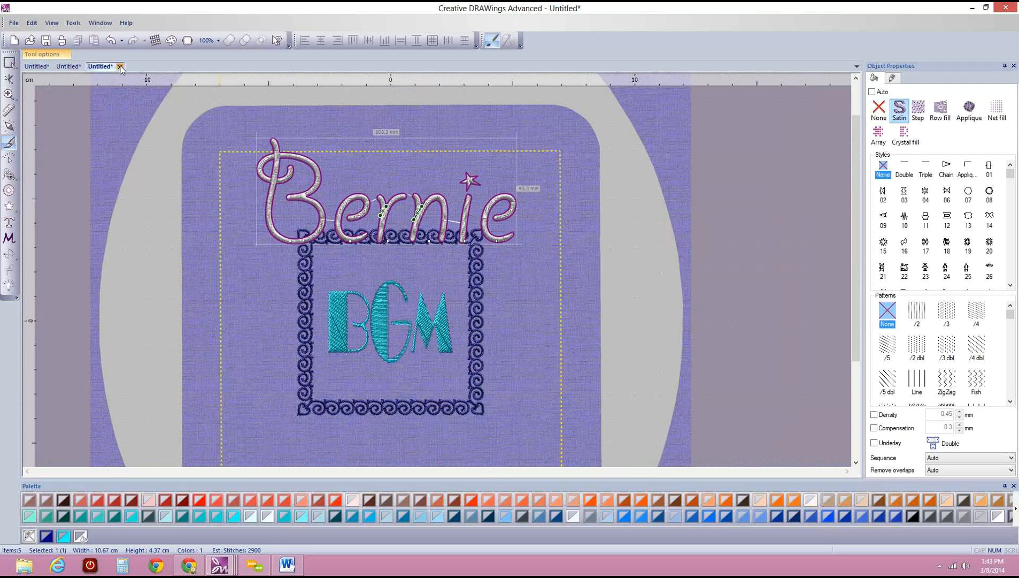
Close the monogram design and the cat artwork design without saving either one.
{"action": "left_click", "coordinate": [120, 67]}
{"action": "left_click", "coordinate": [518, 306]}
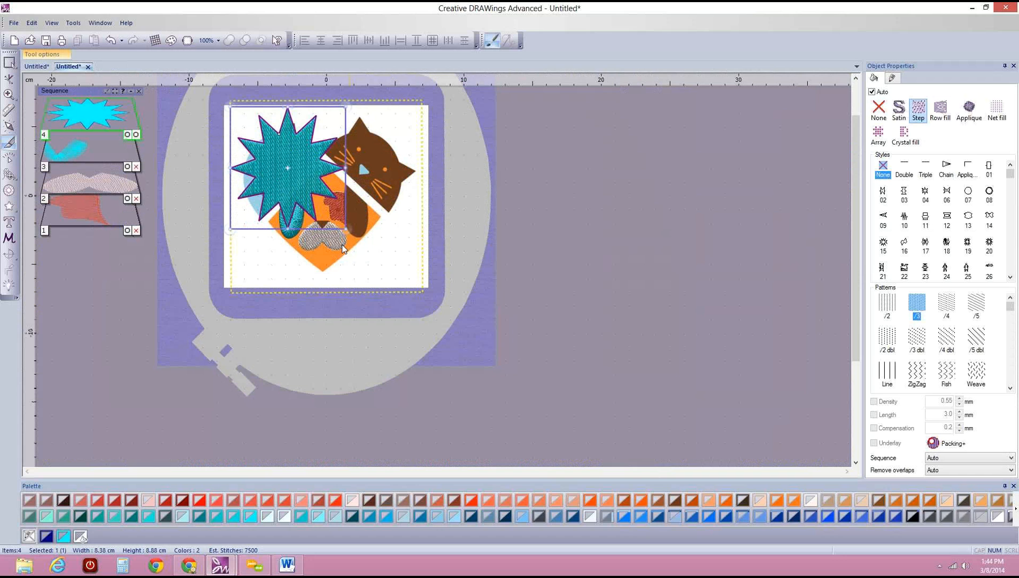
{"action": "left_click", "coordinate": [88, 66]}
{"action": "left_click", "coordinate": [518, 306]}
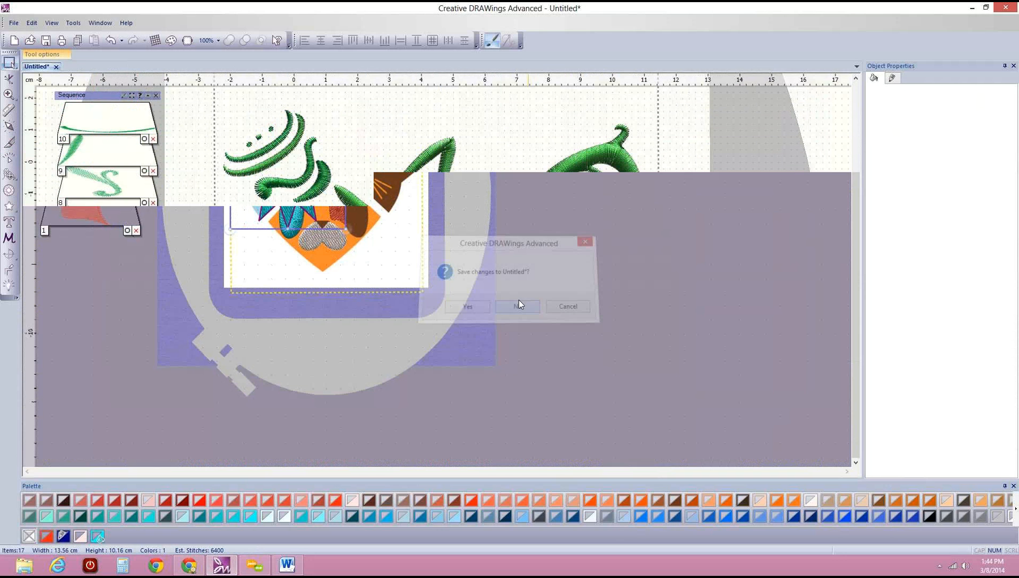
Open the recent design bug2.Draw and inspect its butterfly stitching.
{"action": "left_click", "coordinate": [13, 23]}
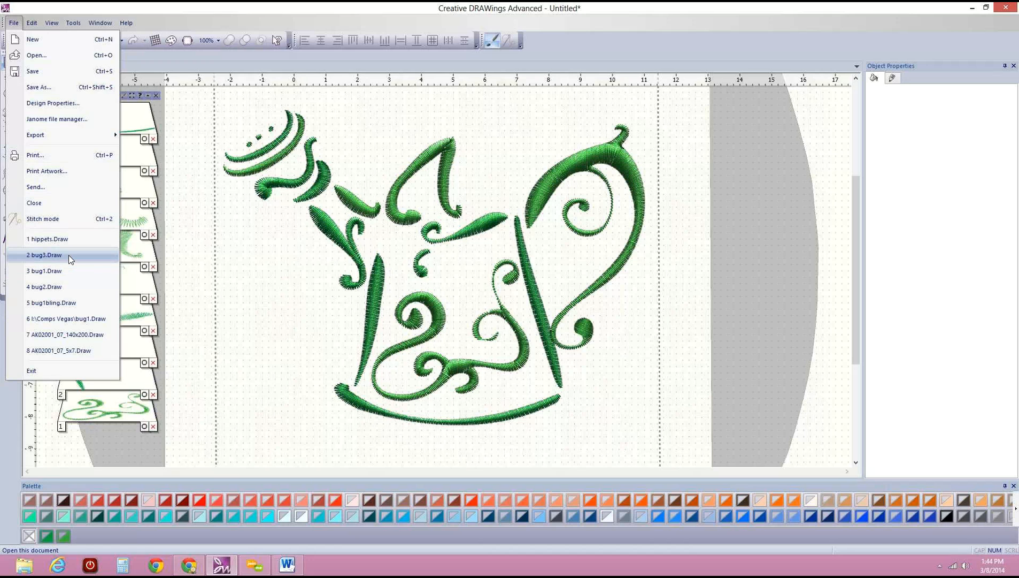
{"action": "left_click", "coordinate": [73, 283]}
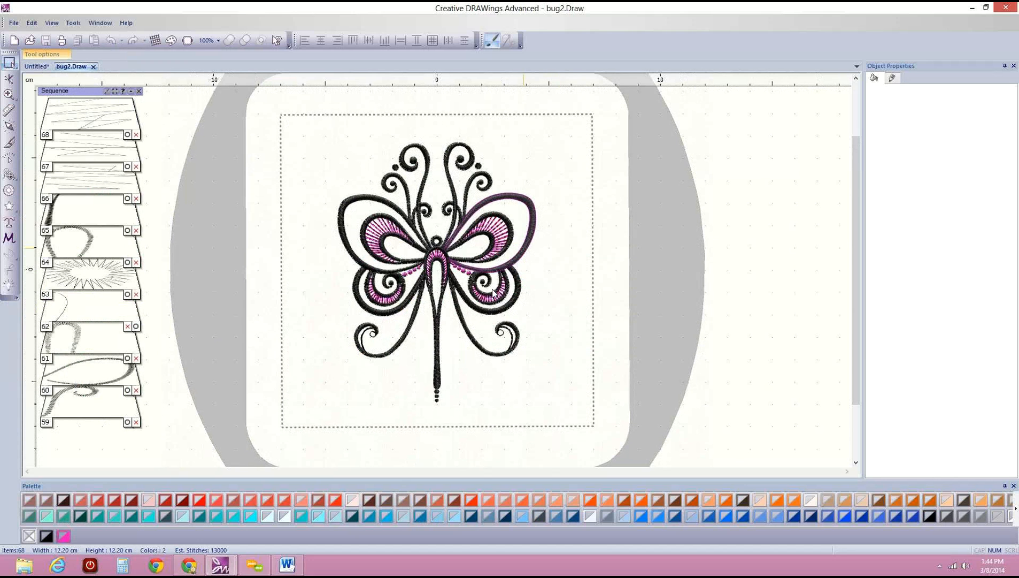
{"action": "left_click", "coordinate": [396, 170]}
{"action": "left_click", "coordinate": [387, 134]}
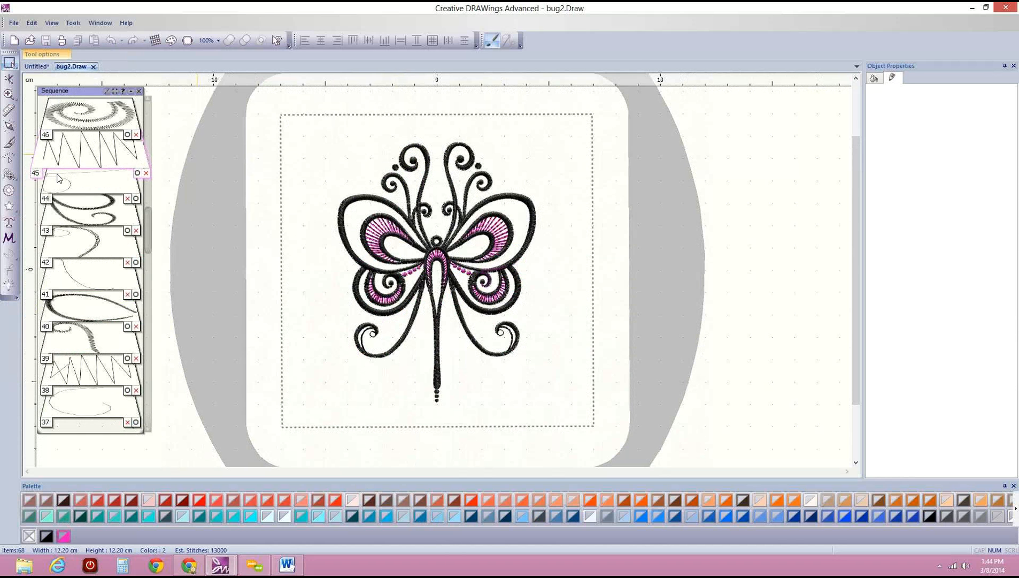
{"action": "scroll", "coordinate": [73, 187], "scroll_direction": "up", "scroll_amount": 1}
{"action": "scroll", "coordinate": [74, 191], "scroll_direction": "up", "scroll_amount": 2}
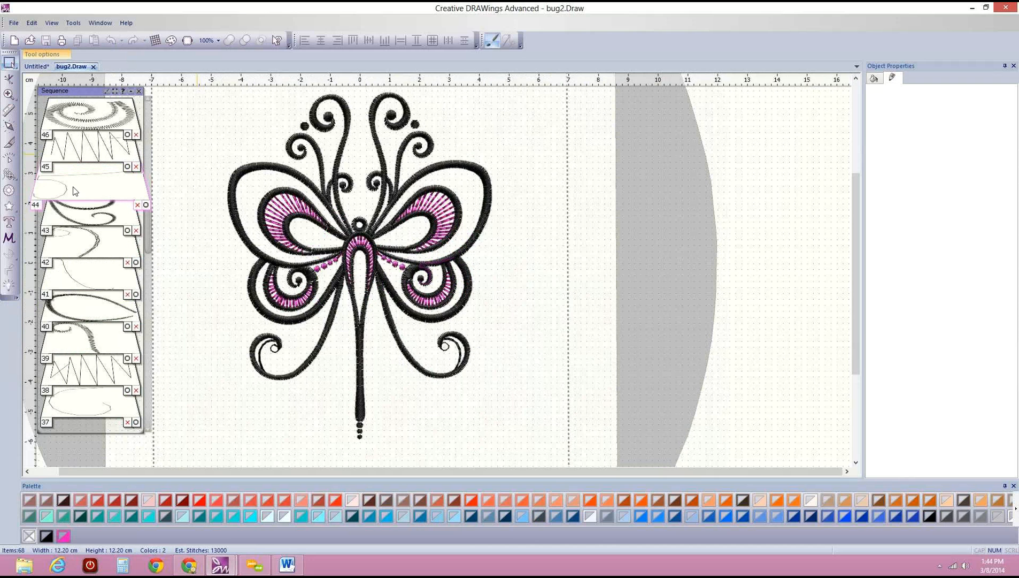
{"action": "scroll", "coordinate": [34, 186], "scroll_direction": "down", "scroll_amount": 1}
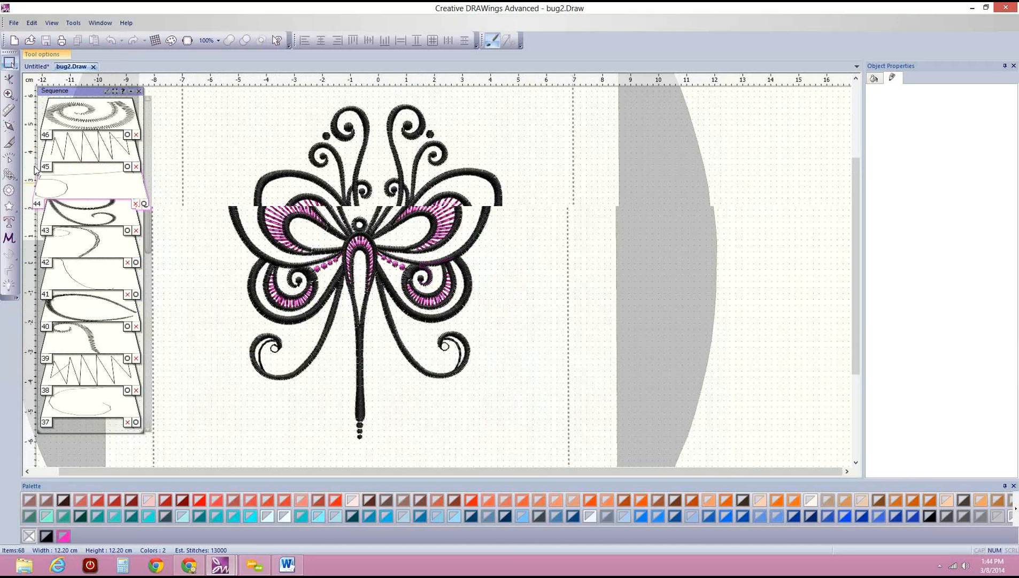
{"action": "scroll", "coordinate": [34, 169], "scroll_direction": "down", "scroll_amount": 1}
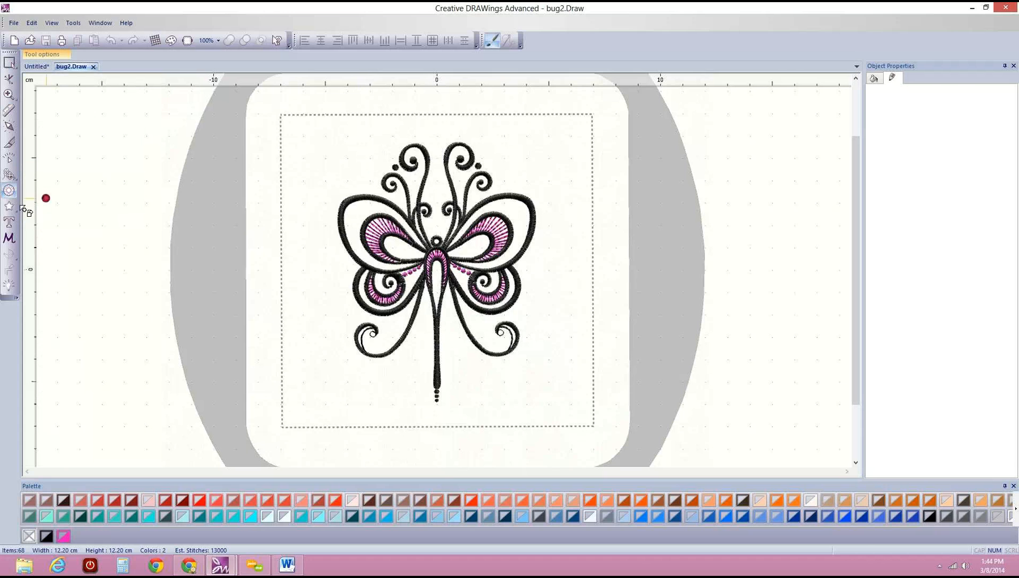
Place three single crystals: one above the left wing, one above the antennae and one on the ring at the head.
{"action": "left_click", "coordinate": [10, 191]}
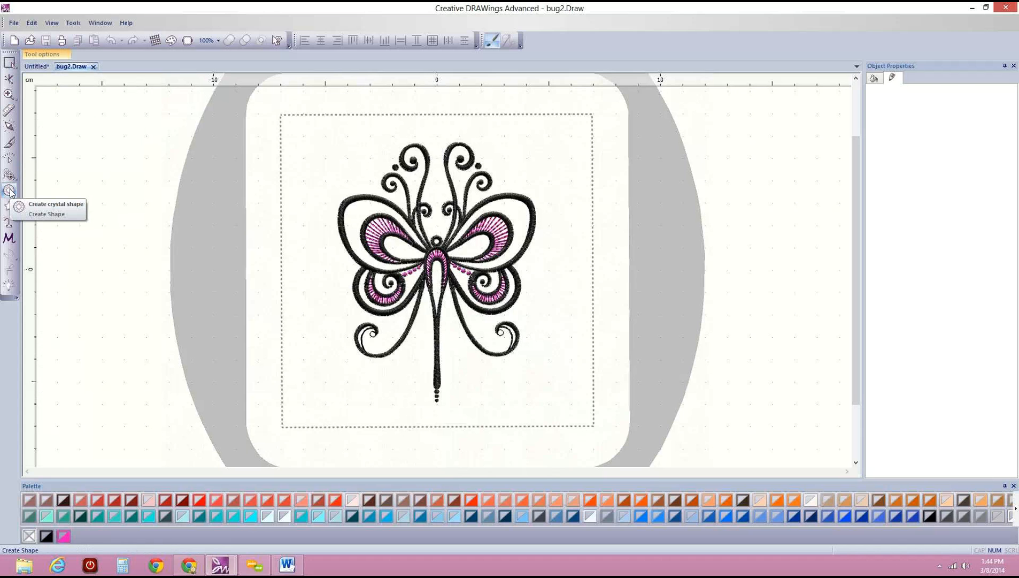
{"action": "left_click", "coordinate": [317, 169]}
{"action": "left_click", "coordinate": [365, 189]}
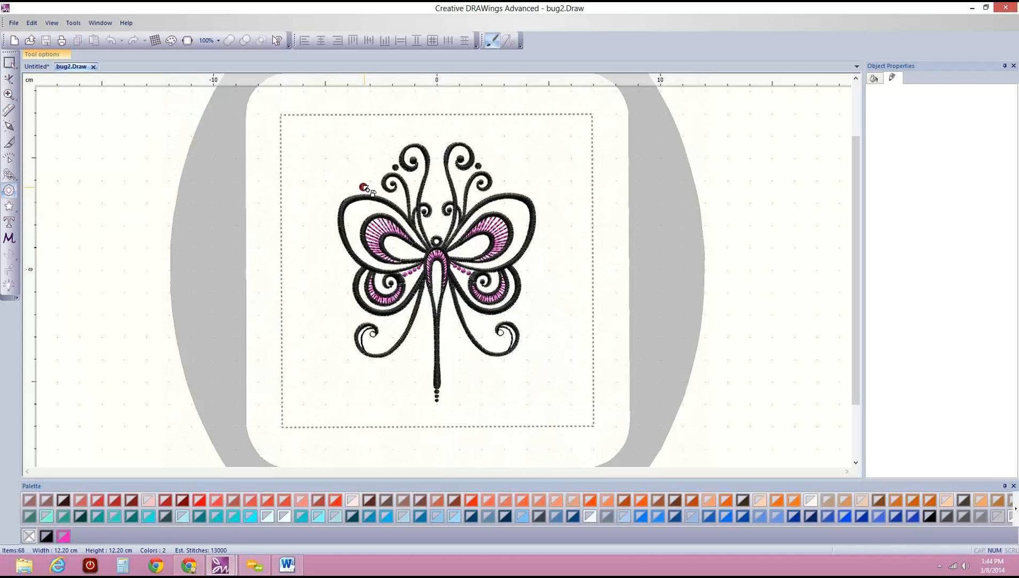
{"action": "left_click", "coordinate": [363, 182]}
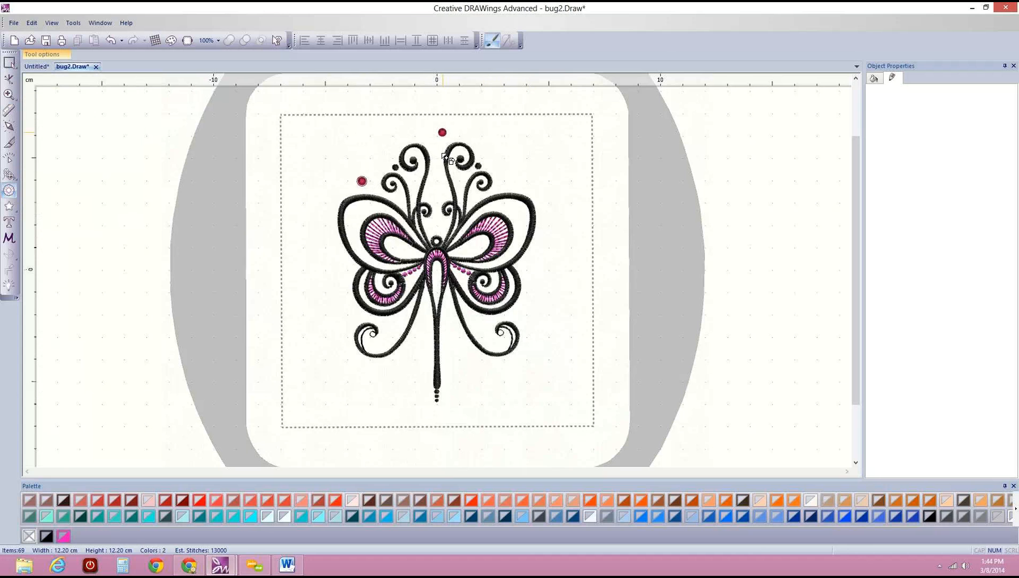
{"action": "left_click", "coordinate": [433, 241]}
{"action": "left_click", "coordinate": [9, 62]}
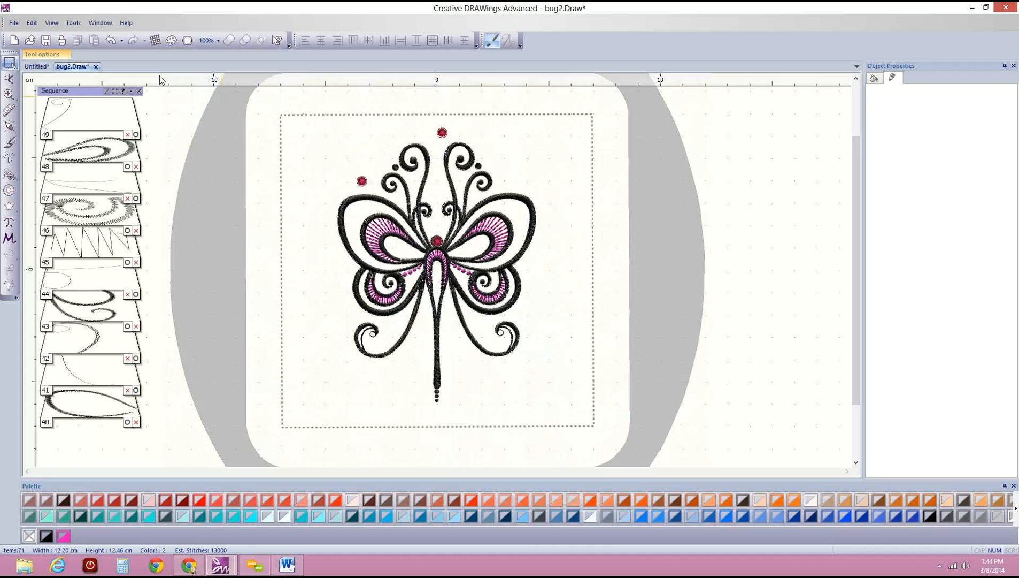
Set the crystal above the left wing to Capri Blue and size SS 48, 10.9-11.3 mm.
{"action": "left_click", "coordinate": [362, 182]}
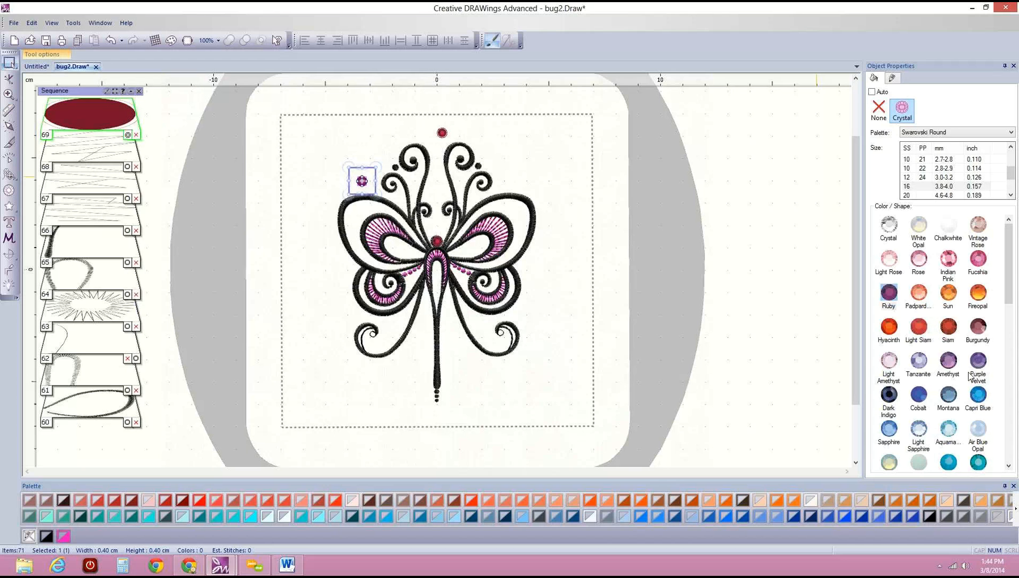
{"action": "left_click", "coordinate": [978, 396]}
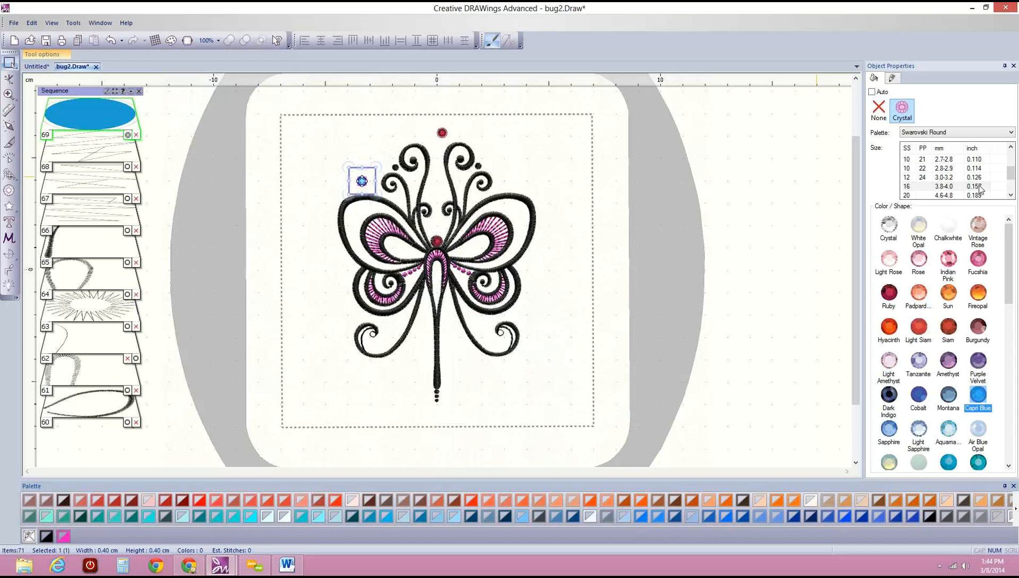
{"action": "left_click_drag", "start_coordinate": [1012, 175], "coordinate": [1012, 185]}
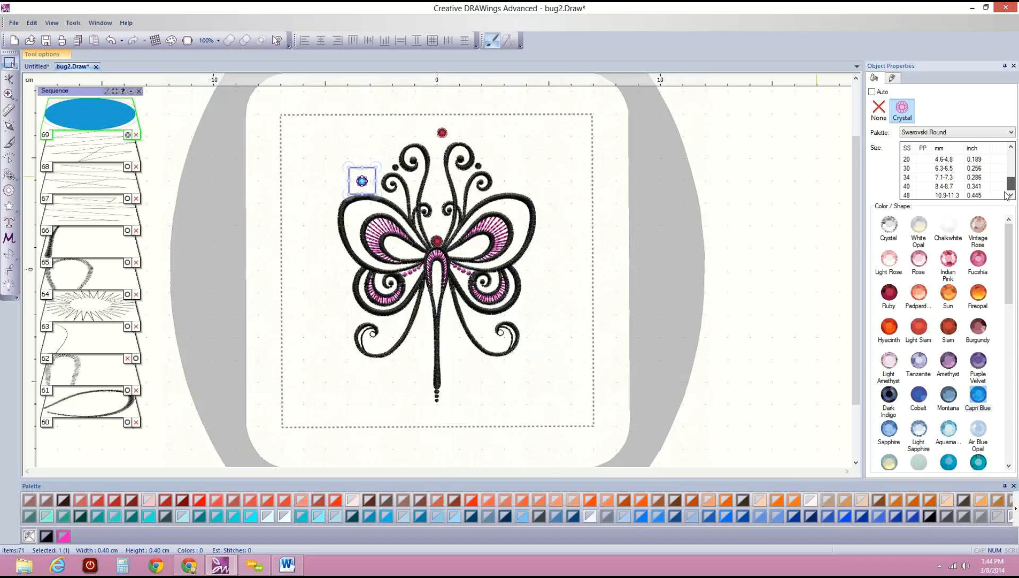
{"action": "left_click", "coordinate": [910, 196]}
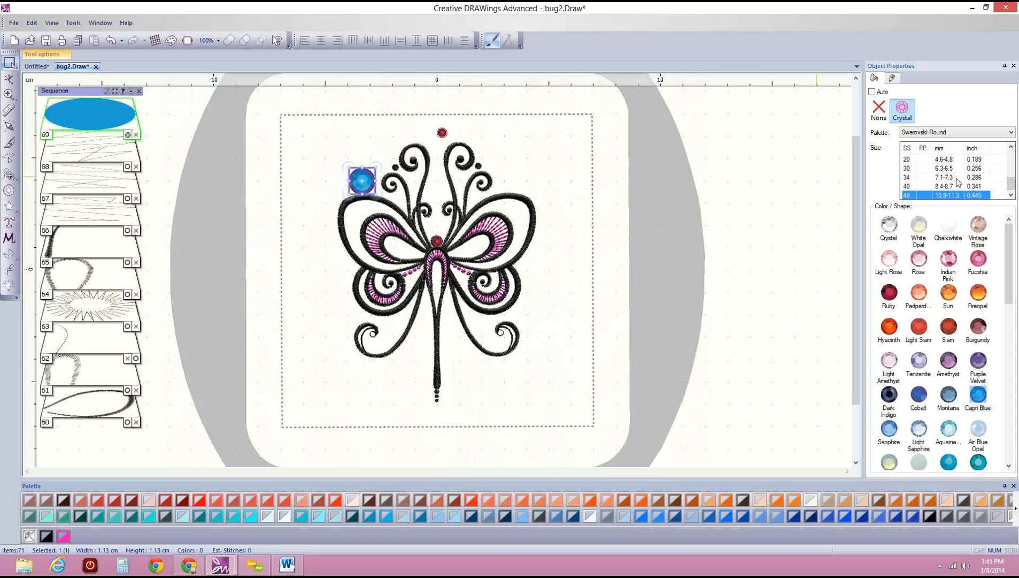
Reduce the crystal above the left wing to size SS 8, PP 17, 2.3-2.4 mm.
{"action": "left_click_drag", "start_coordinate": [1012, 189], "coordinate": [1010, 158]}
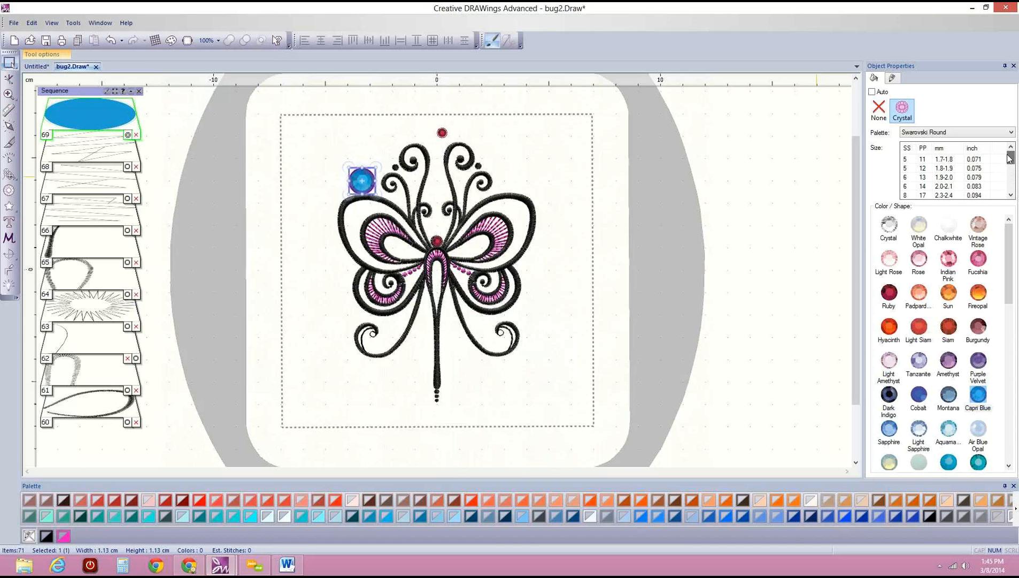
{"action": "left_click", "coordinate": [913, 159]}
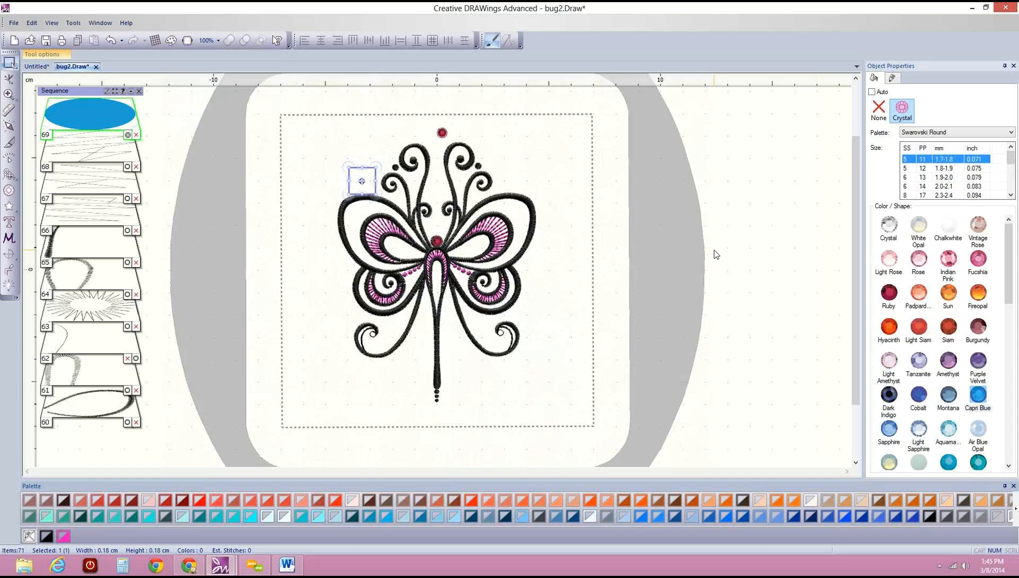
{"action": "left_click", "coordinate": [906, 188]}
{"action": "left_click", "coordinate": [908, 196]}
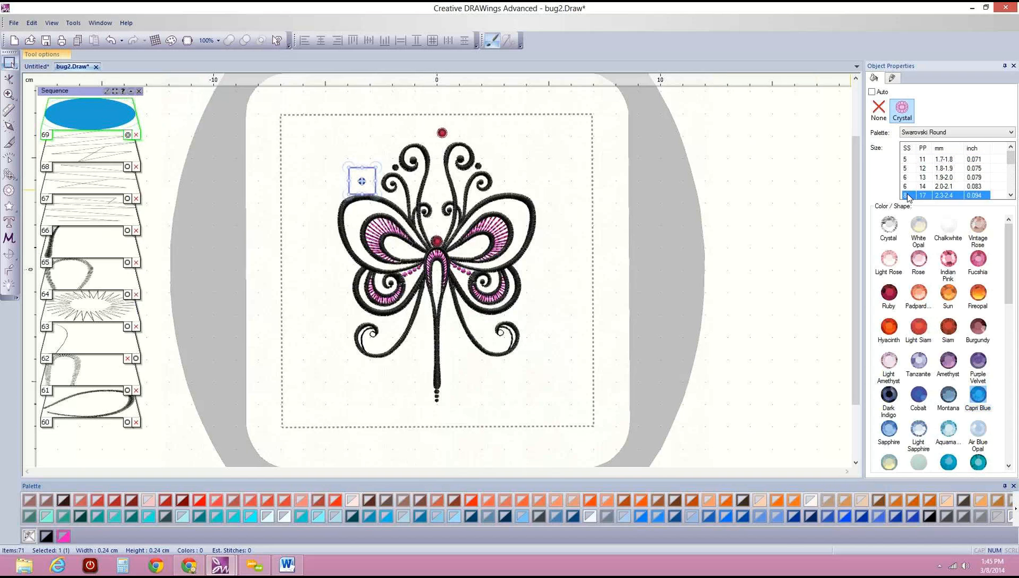
Change the crystal above the left wing to the Smoked Topaz color and deselect it.
{"action": "scroll", "coordinate": [908, 197], "scroll_direction": "down", "scroll_amount": 1}
{"action": "left_click_drag", "start_coordinate": [1009, 250], "coordinate": [1002, 407]}
{"action": "left_click", "coordinate": [889, 309]}
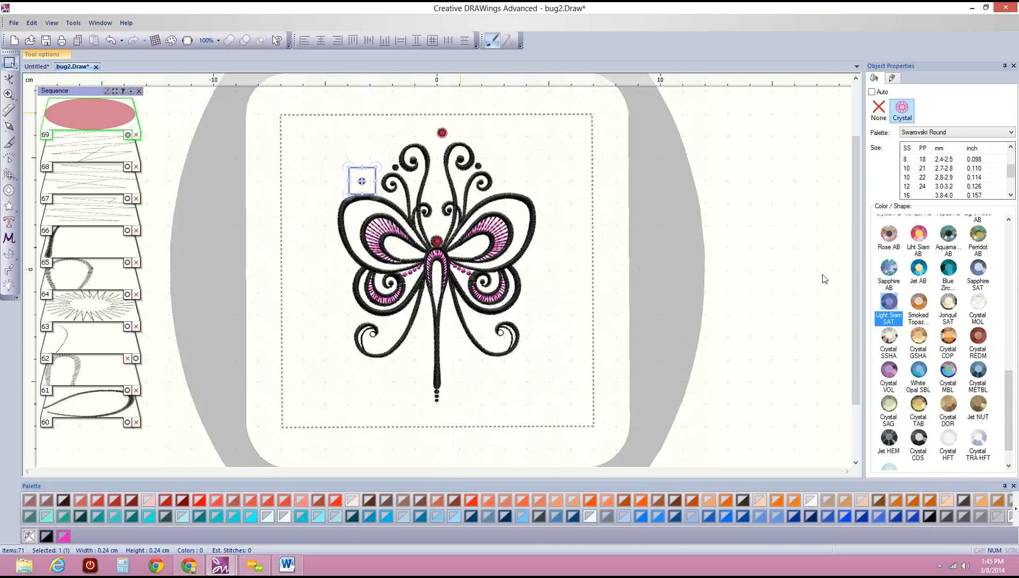
{"action": "left_click", "coordinate": [920, 302]}
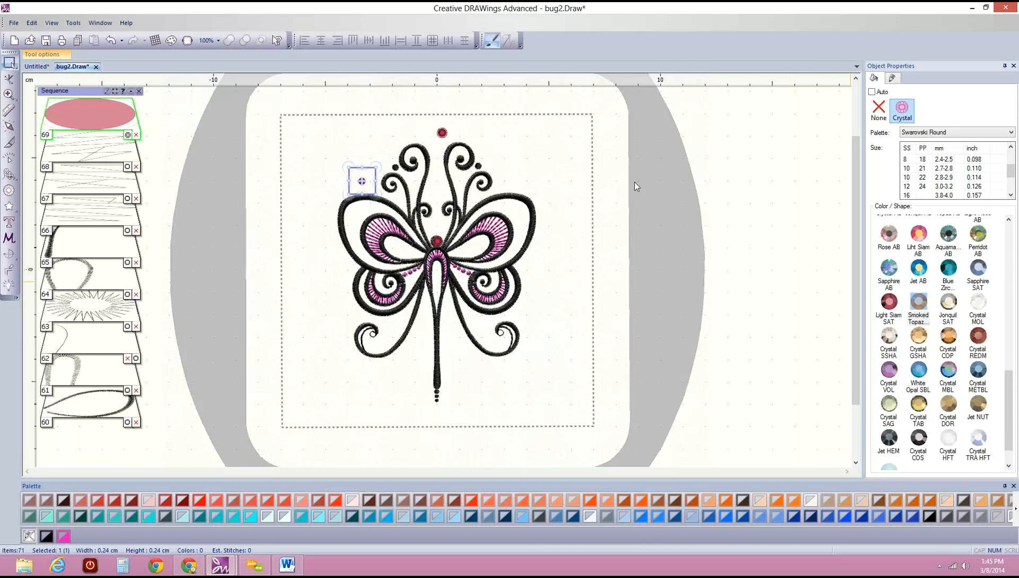
{"action": "left_click", "coordinate": [464, 178]}
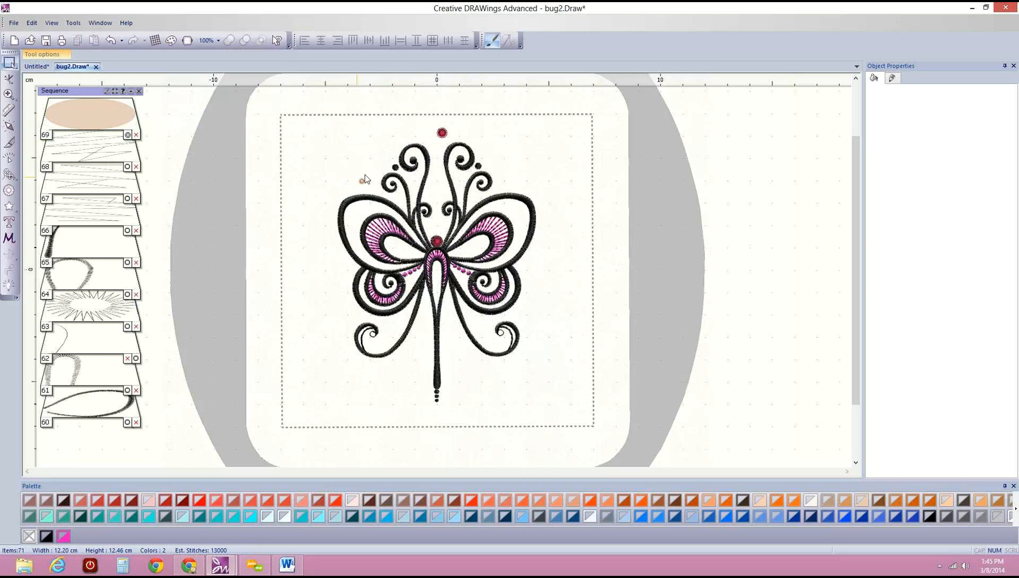
Place four more small single crystals around the upper right wing and the right antenna curls.
{"action": "left_click", "coordinate": [8, 190]}
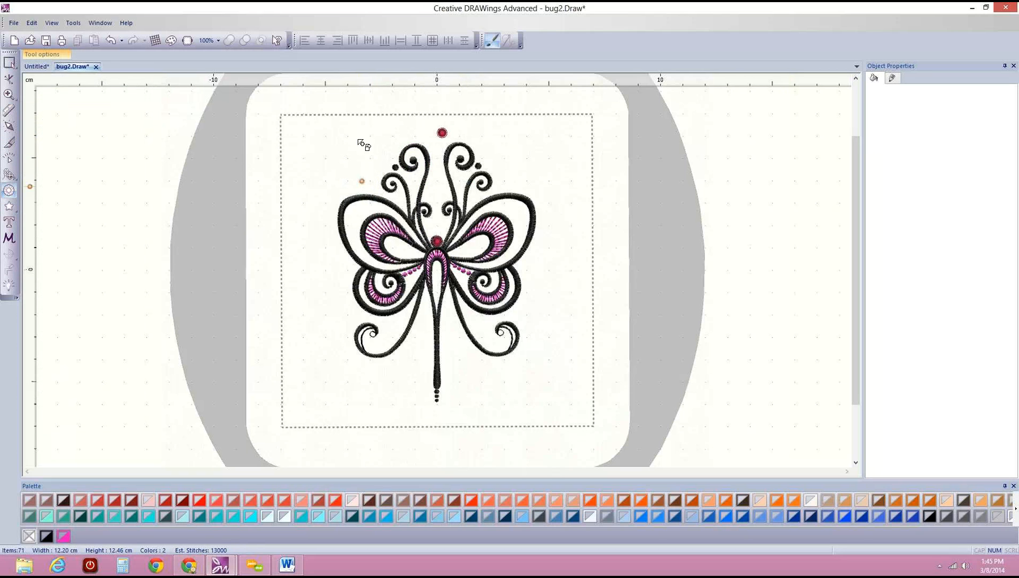
{"action": "left_click", "coordinate": [502, 156]}
{"action": "left_click", "coordinate": [9, 62]}
{"action": "scroll", "coordinate": [99, 143], "scroll_direction": "up", "scroll_amount": 3}
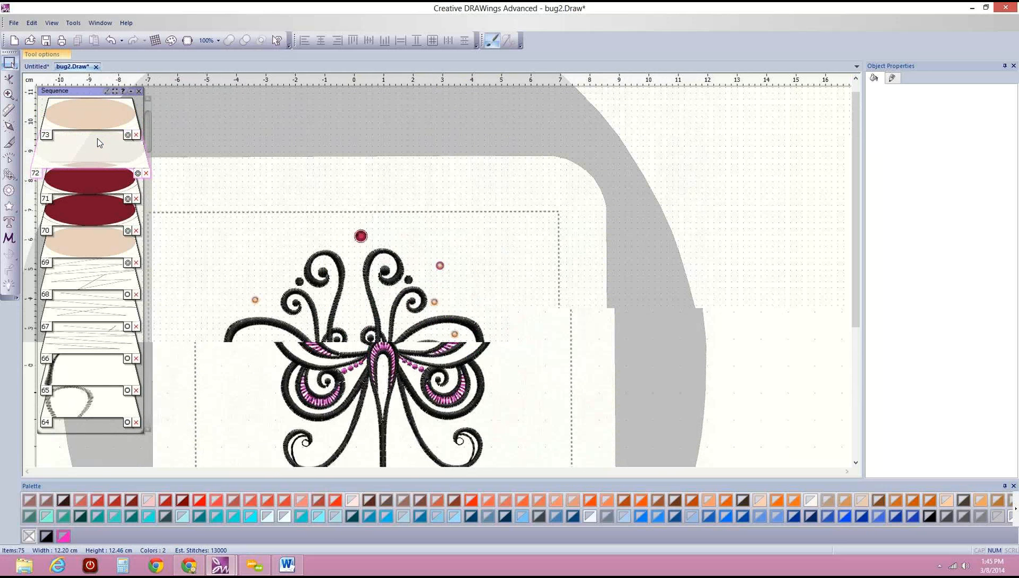
{"action": "scroll", "coordinate": [98, 142], "scroll_direction": "down", "scroll_amount": 3}
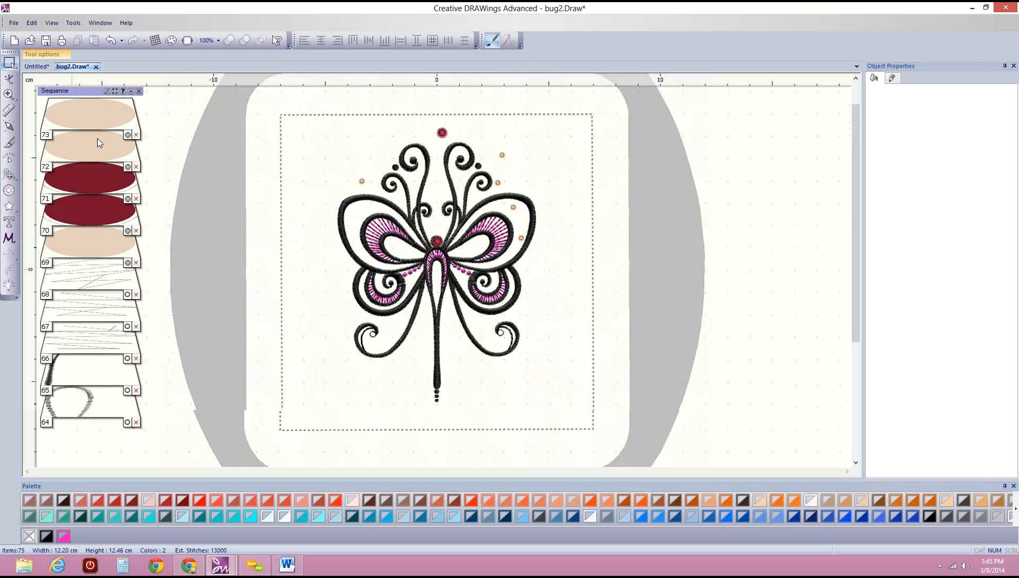
Draw a rectangle about 5.57 by 6.00 cm overlapping the outer edge of the butterfly's left wing.
{"action": "mouse_move", "coordinate": [19, 213]}
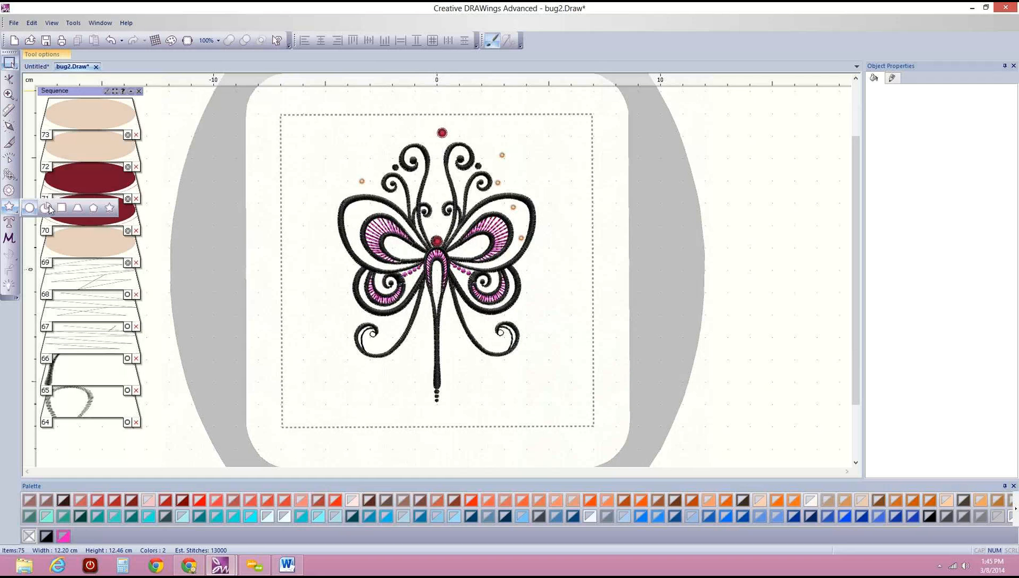
{"action": "left_click", "coordinate": [64, 207]}
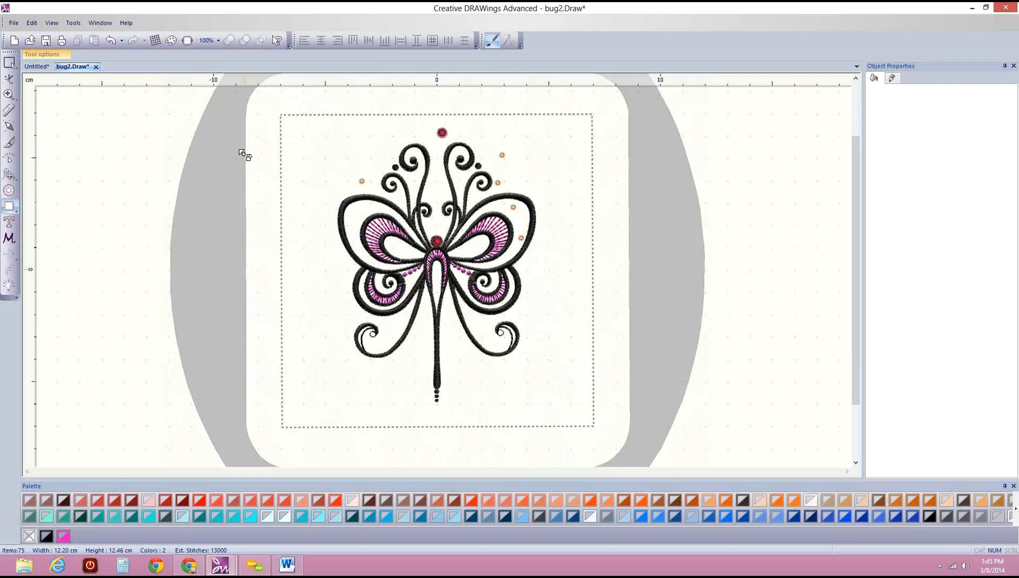
{"action": "left_click_drag", "start_coordinate": [242, 150], "coordinate": [372, 289]}
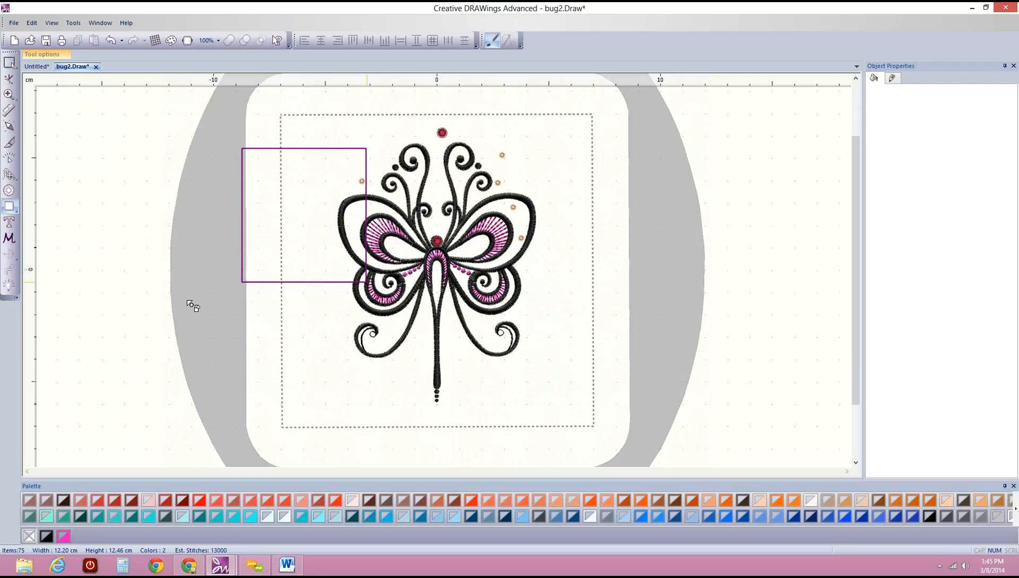
{"action": "left_click", "coordinate": [10, 63]}
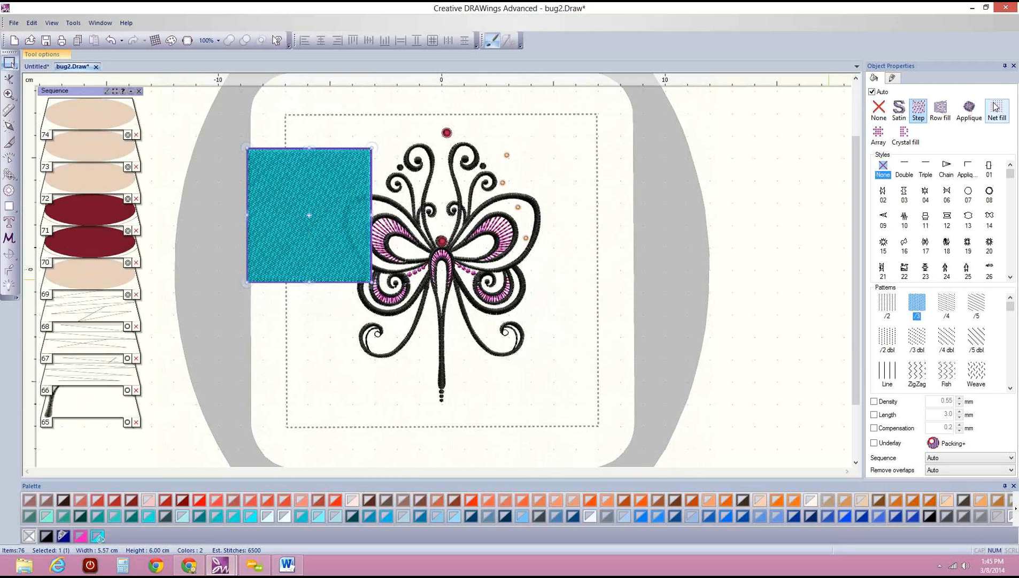
Give the rectangle a Crystal fill in Amethyst, trying smaller crystals before setting size SS 8, PP 17, 2.3-2.4 mm.
{"action": "left_click", "coordinate": [908, 137]}
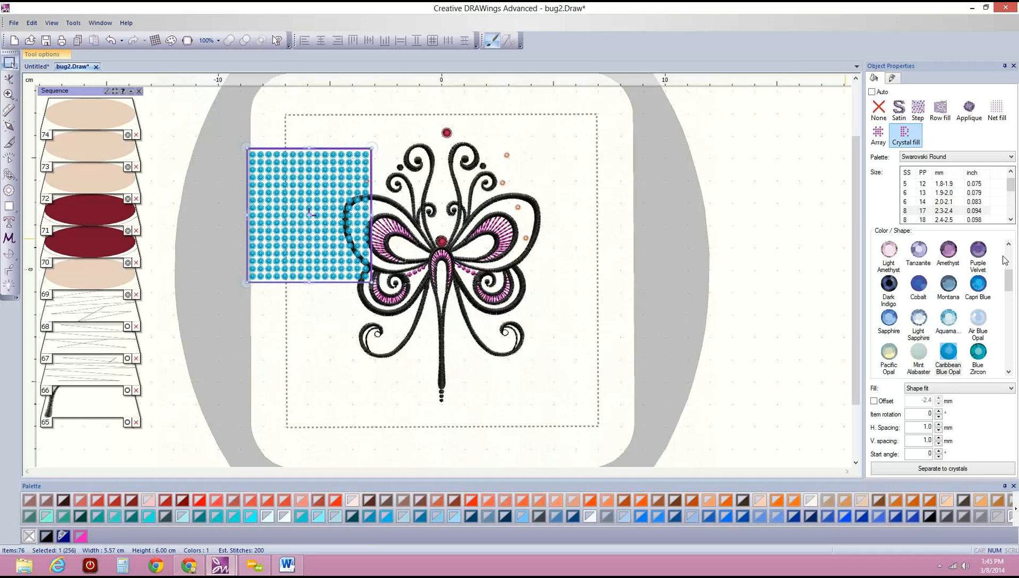
{"action": "left_click", "coordinate": [949, 253]}
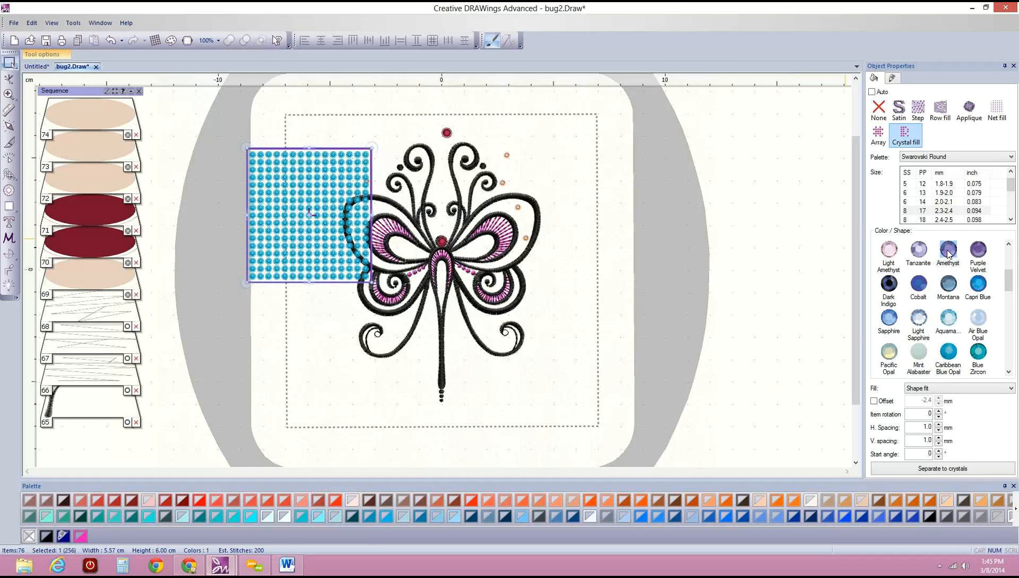
{"action": "left_click", "coordinate": [924, 196]}
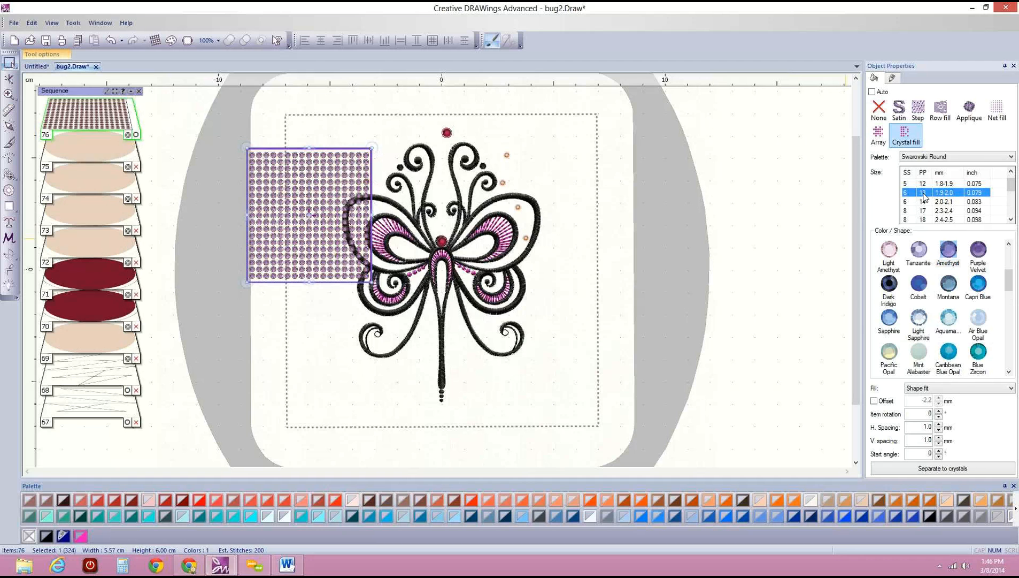
{"action": "left_click", "coordinate": [907, 185]}
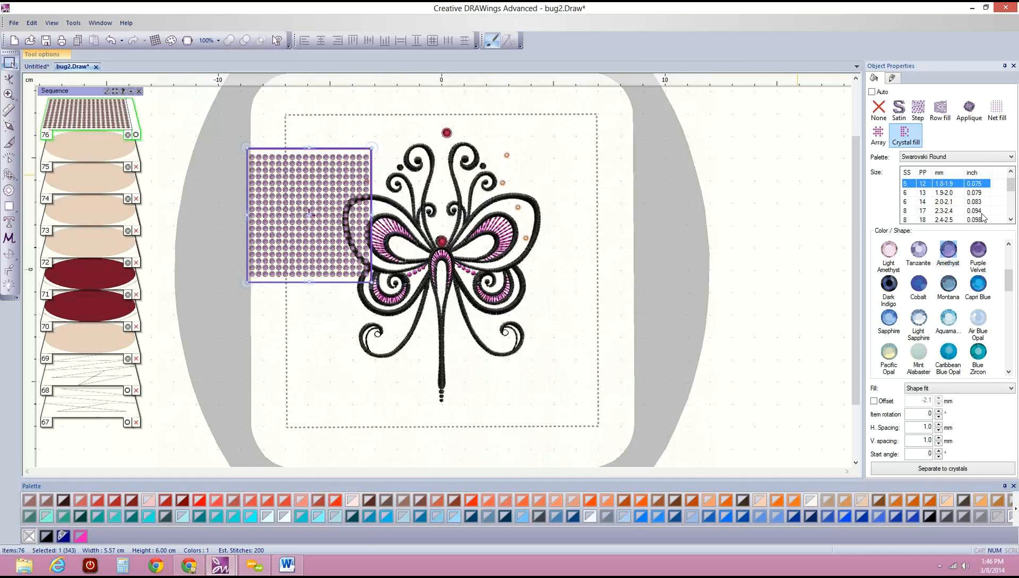
{"action": "left_click", "coordinate": [910, 211]}
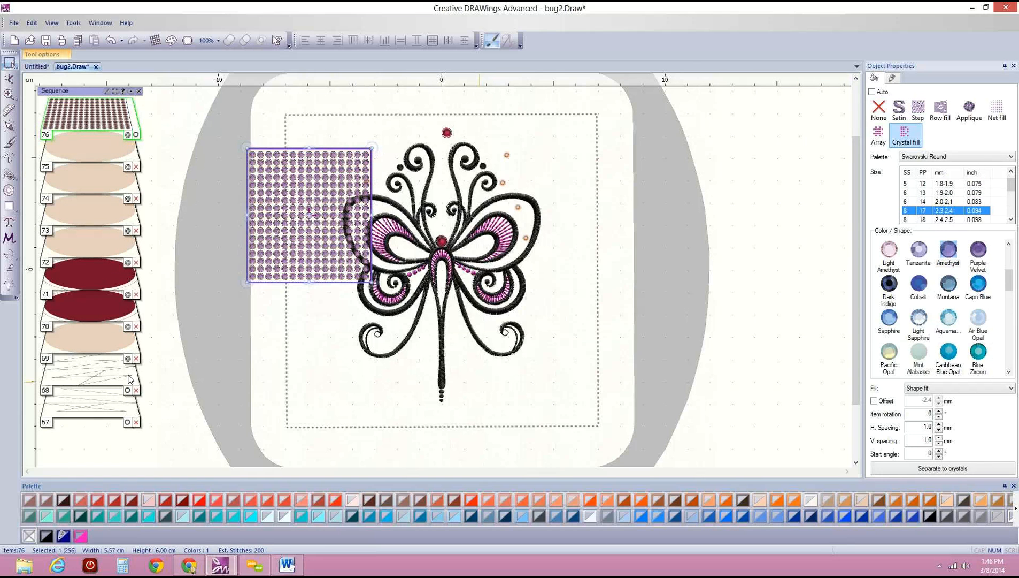
Recolor the crystal-filled rectangle's outline with the design's pink thread, deselecting and reselecting the rectangle to check it.
{"action": "left_click", "coordinate": [79, 535]}
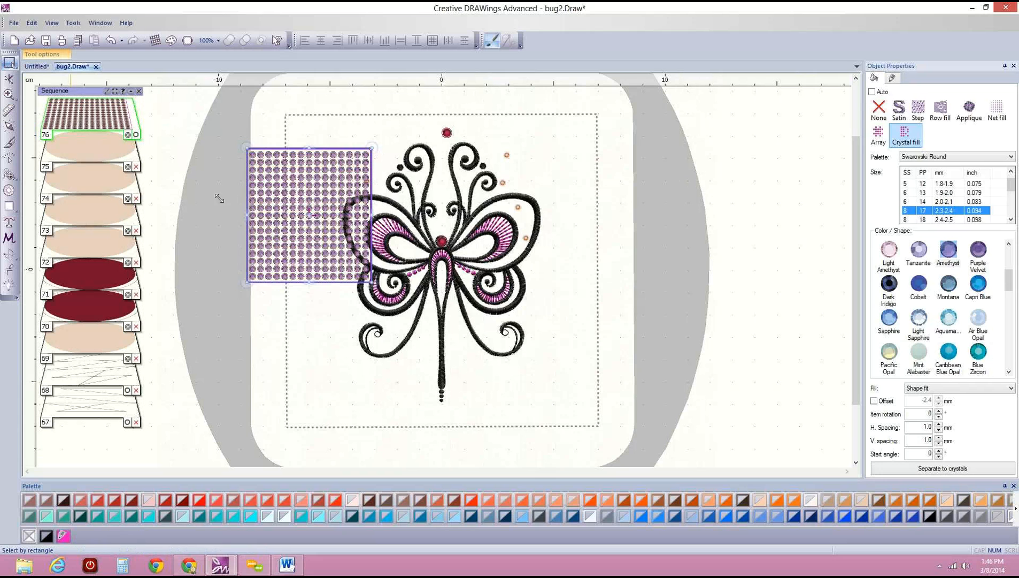
{"action": "left_click", "coordinate": [300, 317]}
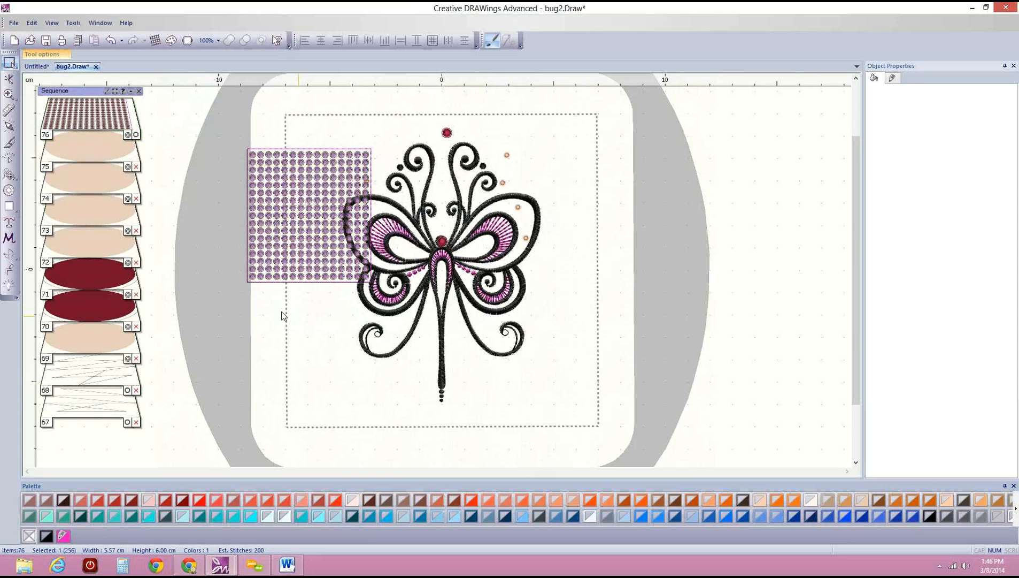
{"action": "left_click", "coordinate": [347, 154]}
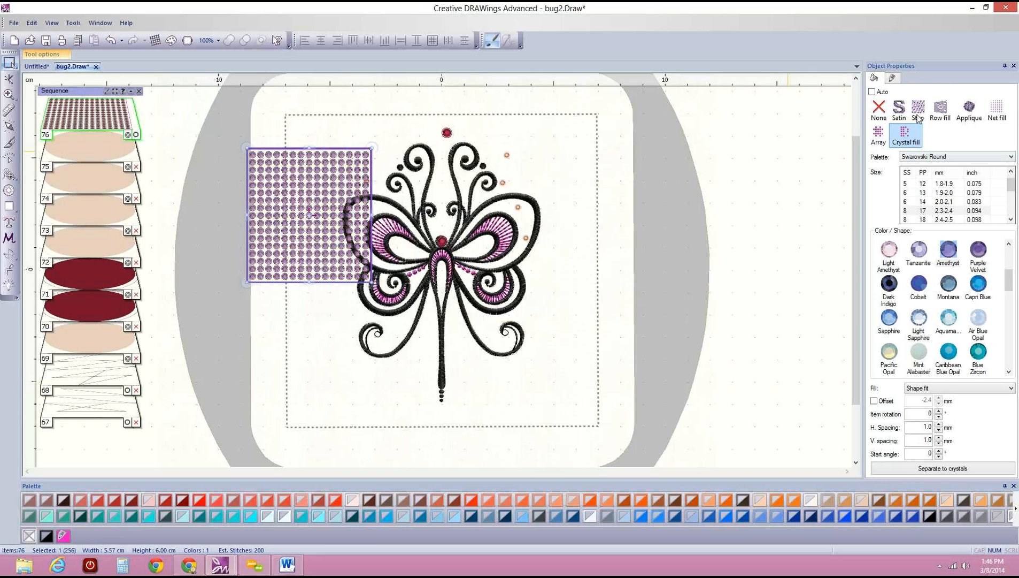
Give the rectangle's outline a Crystals style and set the crystal spacing to 2.0 mm.
{"action": "left_click", "coordinate": [894, 78]}
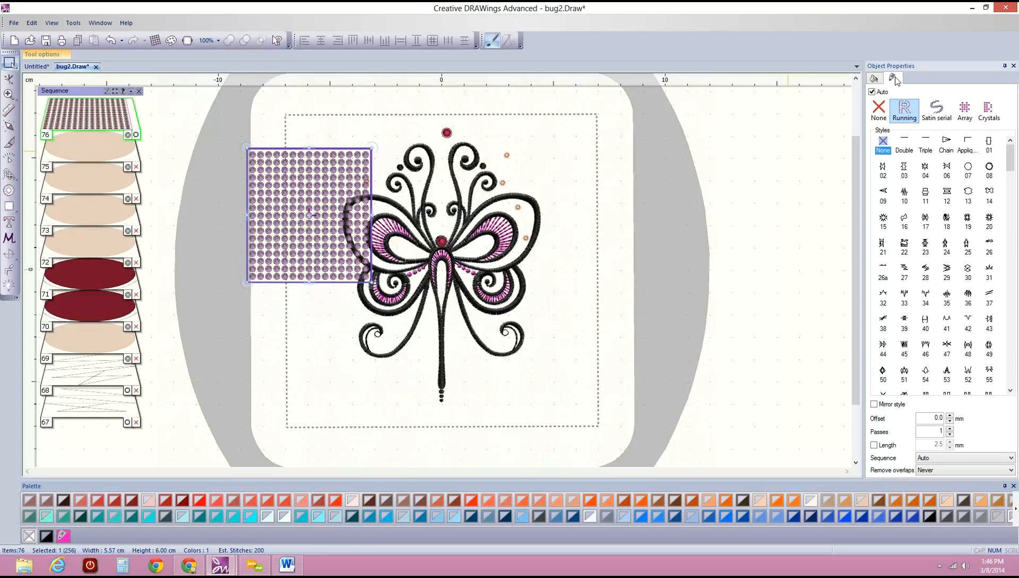
{"action": "left_click", "coordinate": [987, 111]}
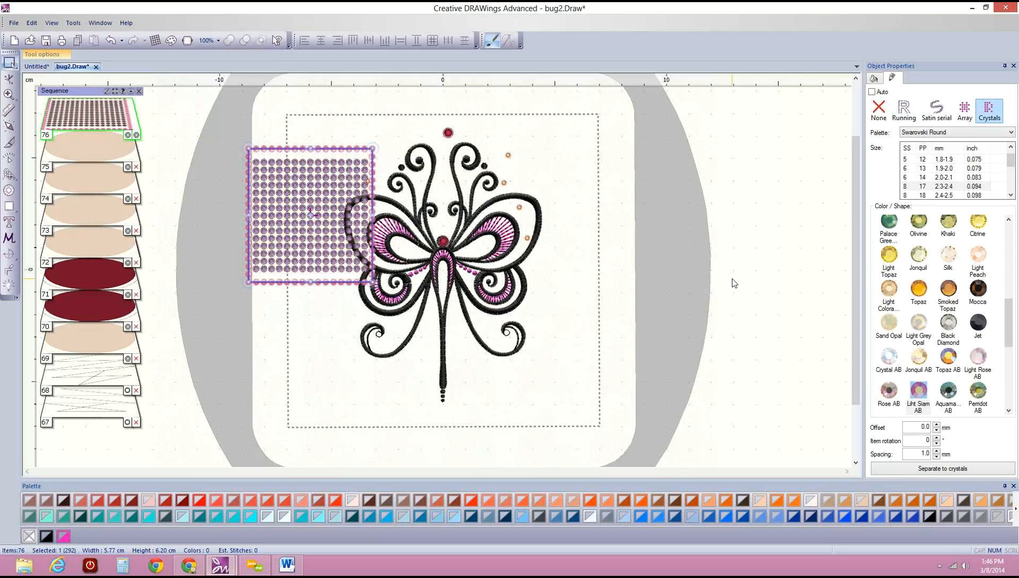
{"action": "left_click", "coordinate": [937, 454]}
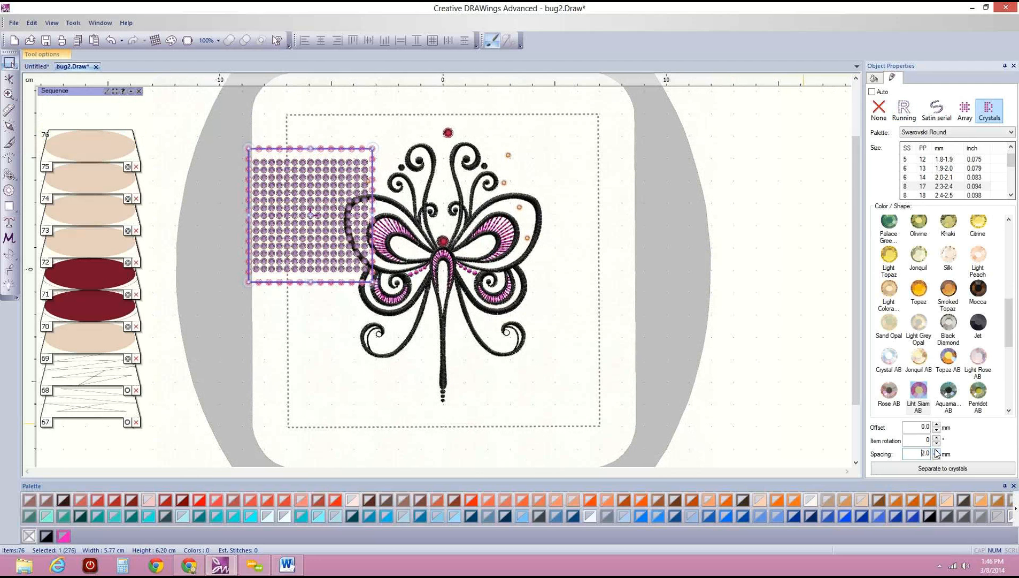
Set the rectangle's crystal fill to 2.0 mm horizontal spacing, 2.2 mm vertical spacing and 15° item rotation.
{"action": "left_click", "coordinate": [874, 77]}
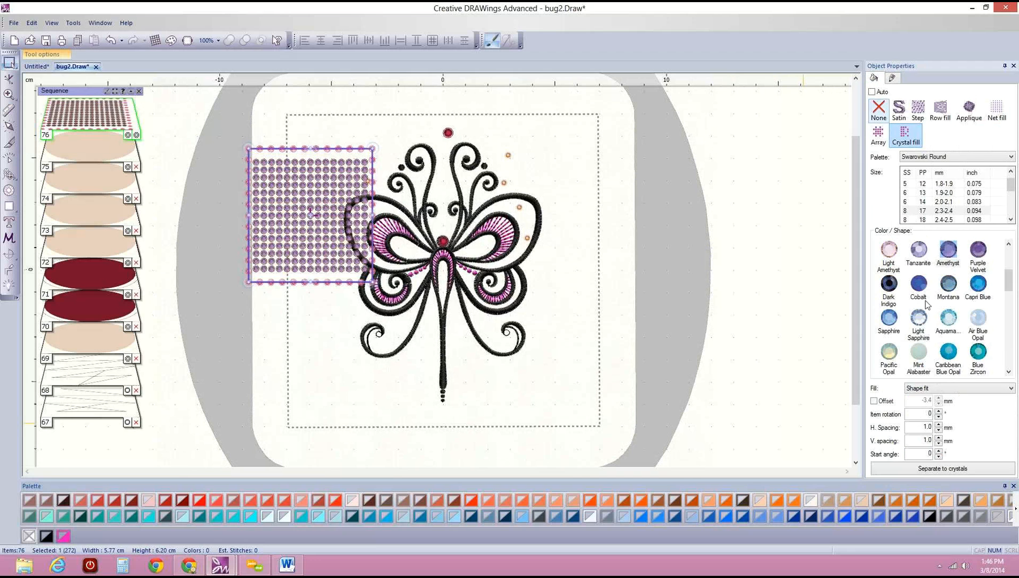
{"action": "left_click", "coordinate": [940, 439]}
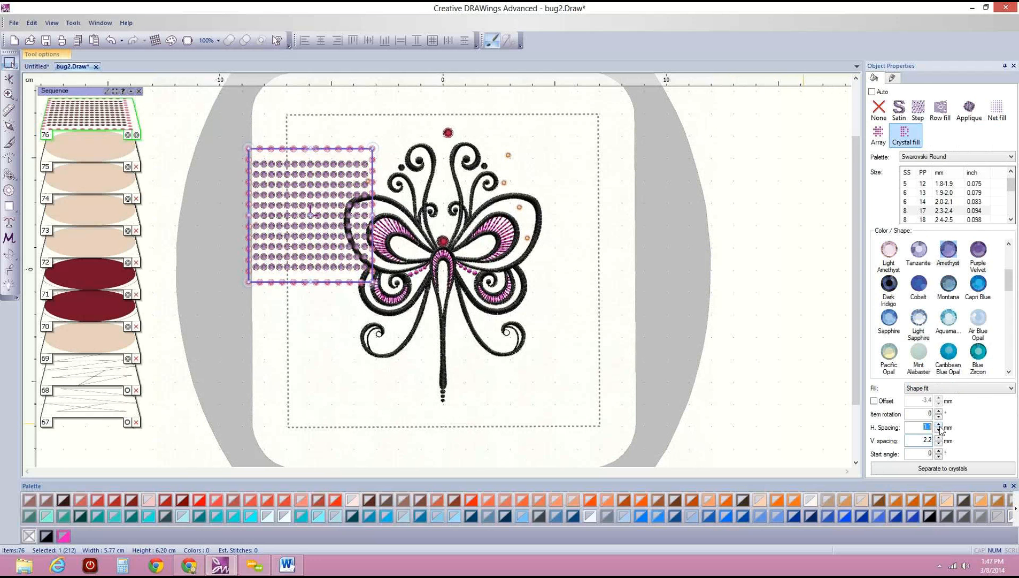
{"action": "left_click", "coordinate": [939, 425]}
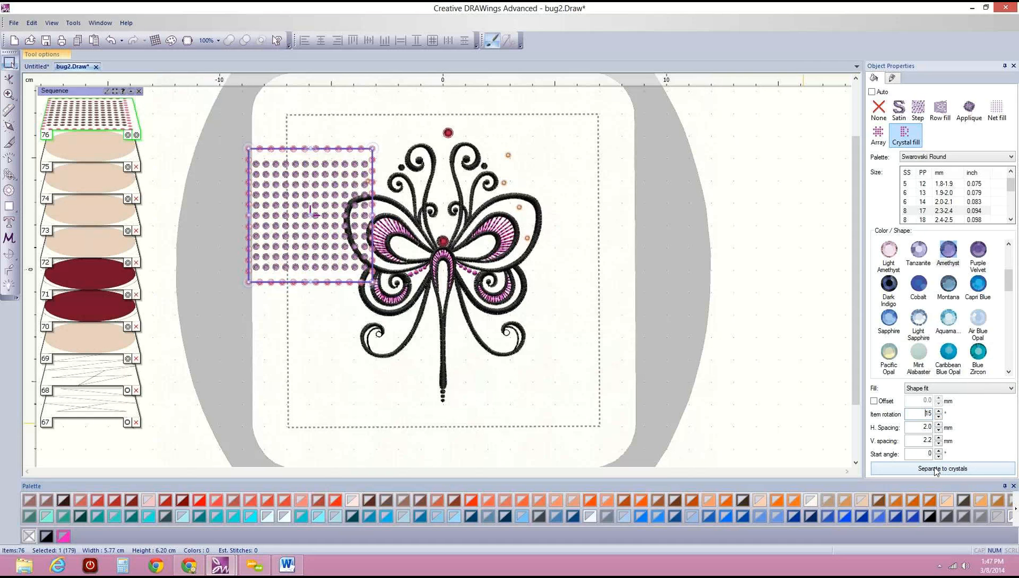
{"action": "left_click", "coordinate": [407, 119]}
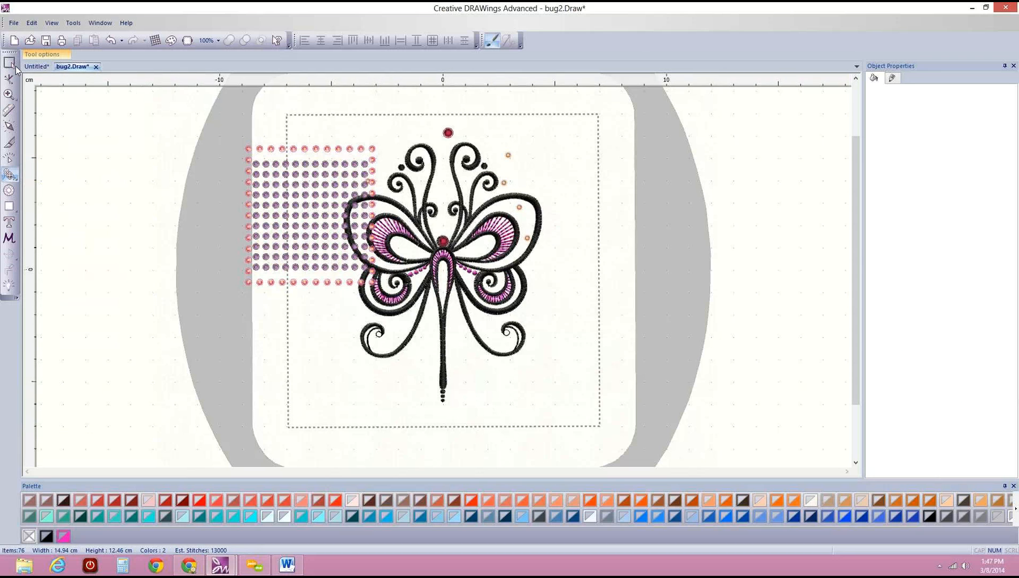
Delete the crystal-filled rectangle and all seven single crystals placed on and around the butterfly.
{"action": "left_click", "coordinate": [329, 183]}
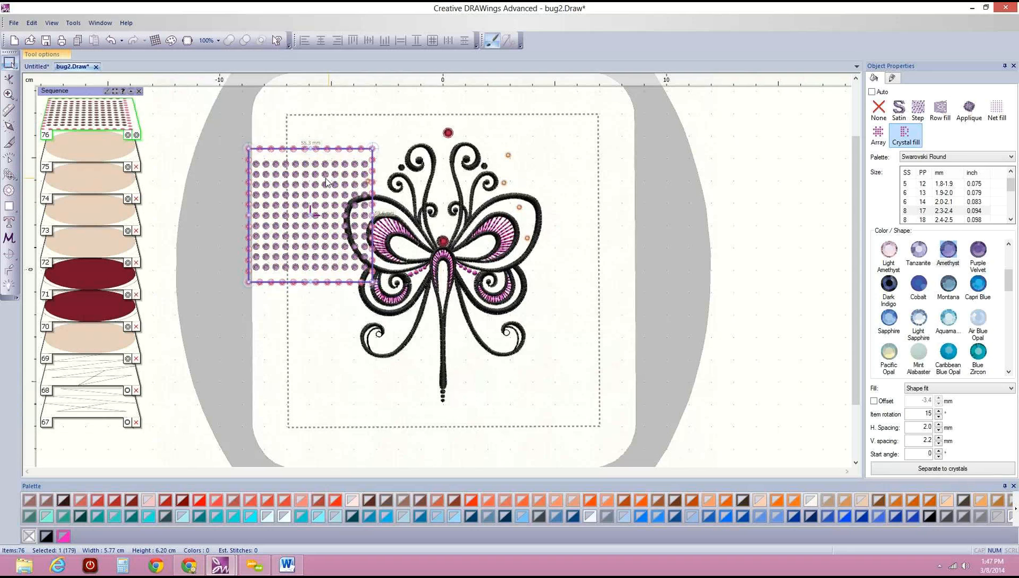
{"action": "key", "text": "Delete"}
{"action": "left_click", "coordinate": [103, 146]}
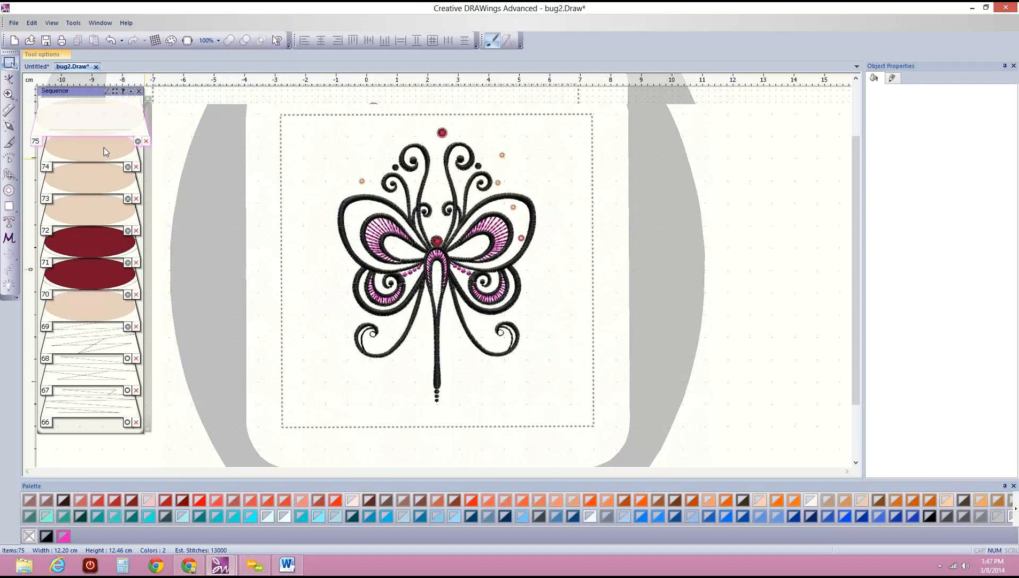
{"action": "left_click", "coordinate": [105, 165], "text": "ctrl"}
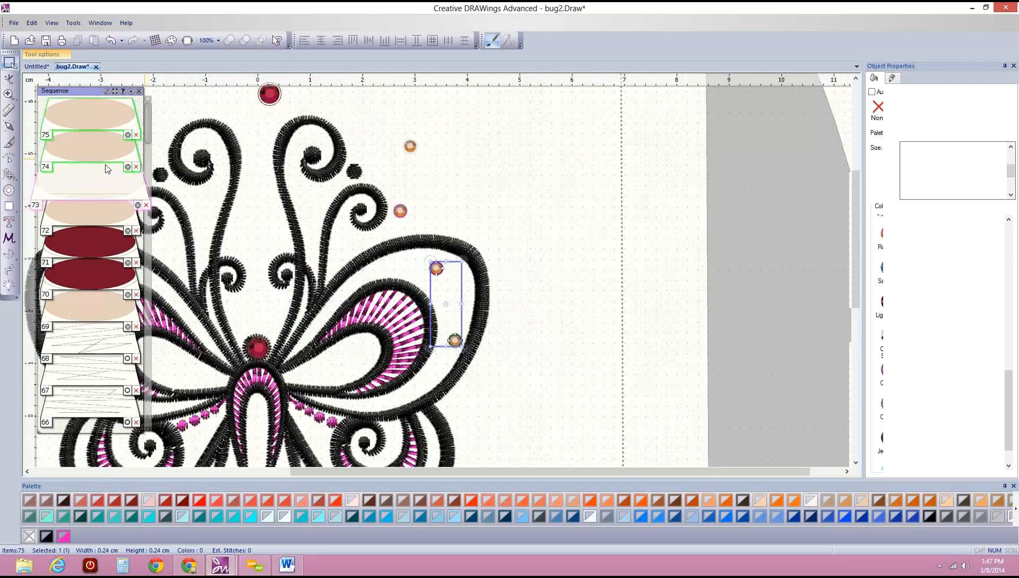
{"action": "left_click", "coordinate": [106, 184], "text": "ctrl"}
{"action": "left_click", "coordinate": [106, 214], "text": "ctrl"}
{"action": "left_click", "coordinate": [105, 307], "text": "ctrl"}
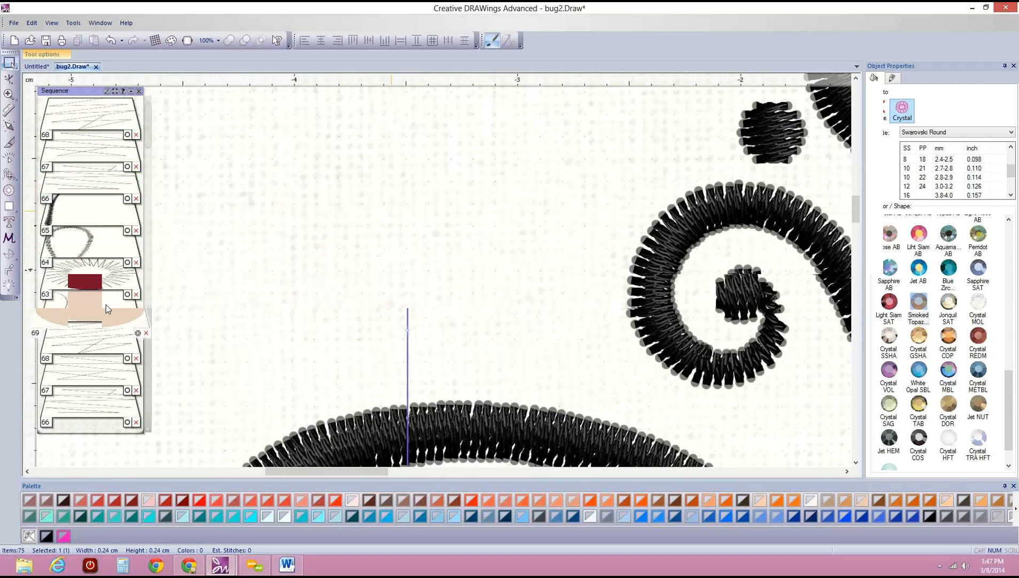
Draw an open curve about 3.15 by 2.70 cm inside the upper right wing, following the wing's outer outline.
{"action": "left_click", "coordinate": [206, 40]}
{"action": "scroll", "coordinate": [305, 125], "scroll_direction": "down", "scroll_amount": 3}
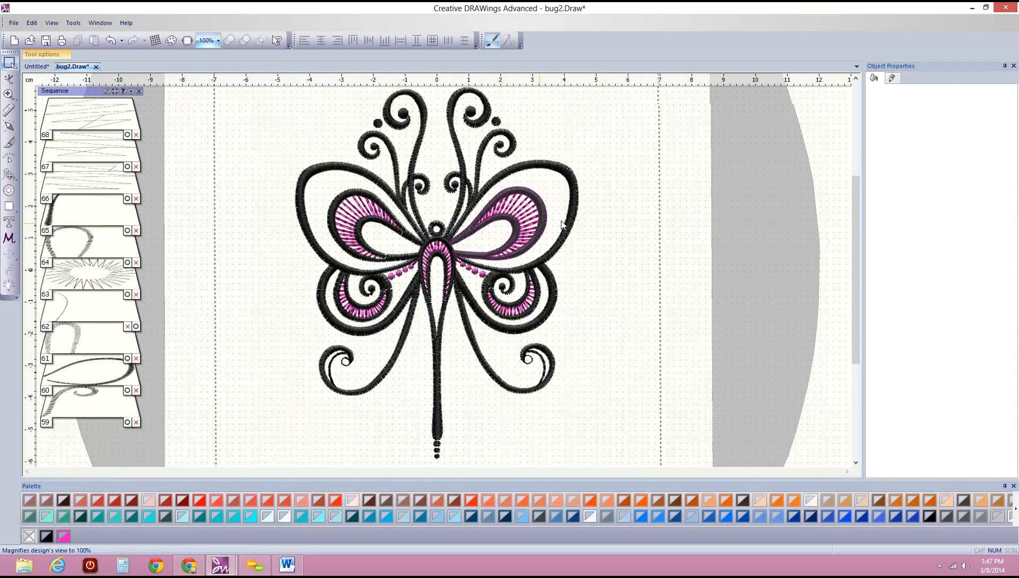
{"action": "left_click", "coordinate": [562, 223]}
{"action": "left_click", "coordinate": [9, 174]}
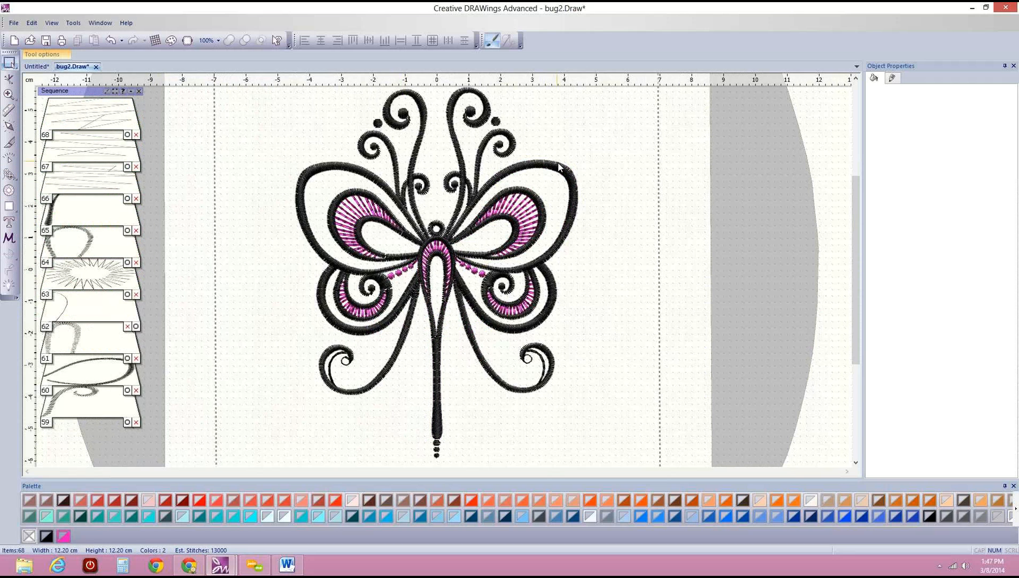
{"action": "left_click", "coordinate": [10, 176]}
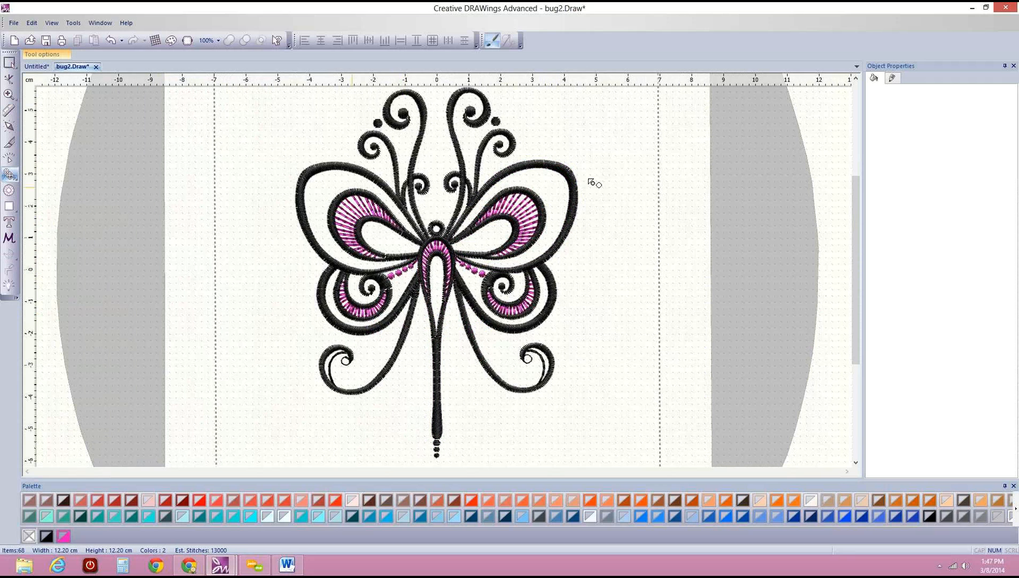
{"action": "left_click", "coordinate": [460, 230]}
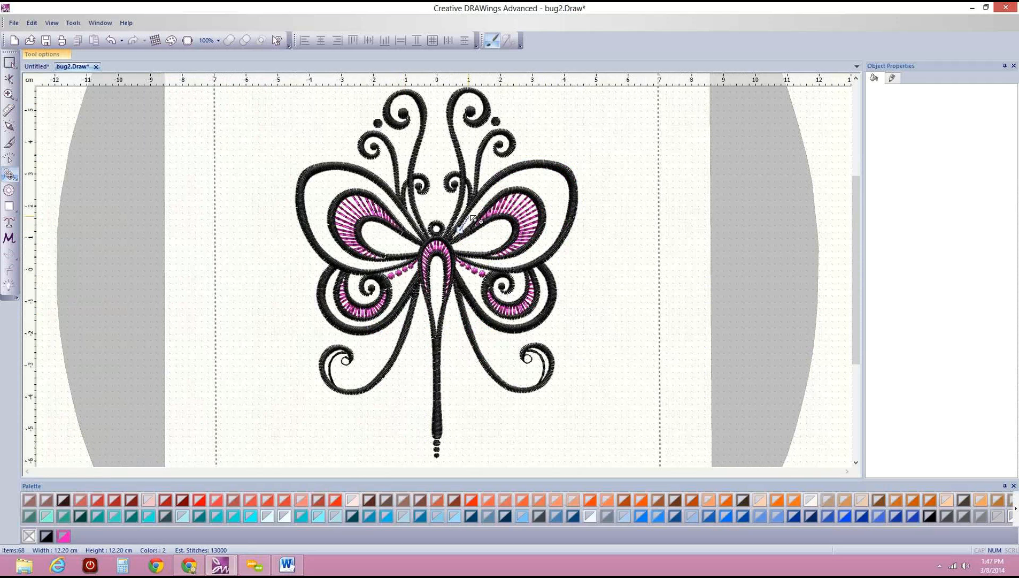
{"action": "left_click", "coordinate": [501, 185]}
{"action": "left_click", "coordinate": [537, 179]}
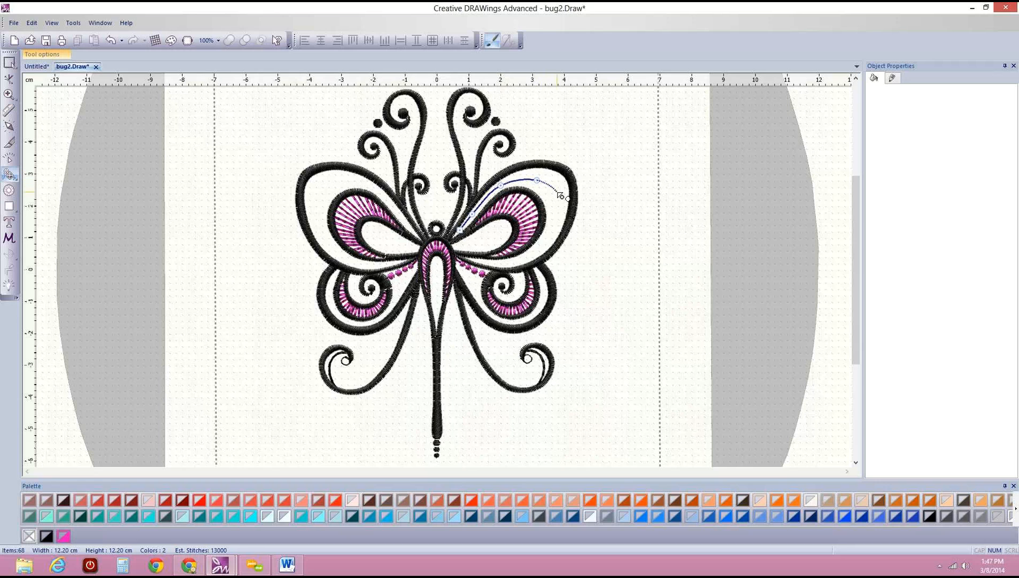
{"action": "left_click", "coordinate": [557, 191]}
{"action": "left_click", "coordinate": [539, 247]}
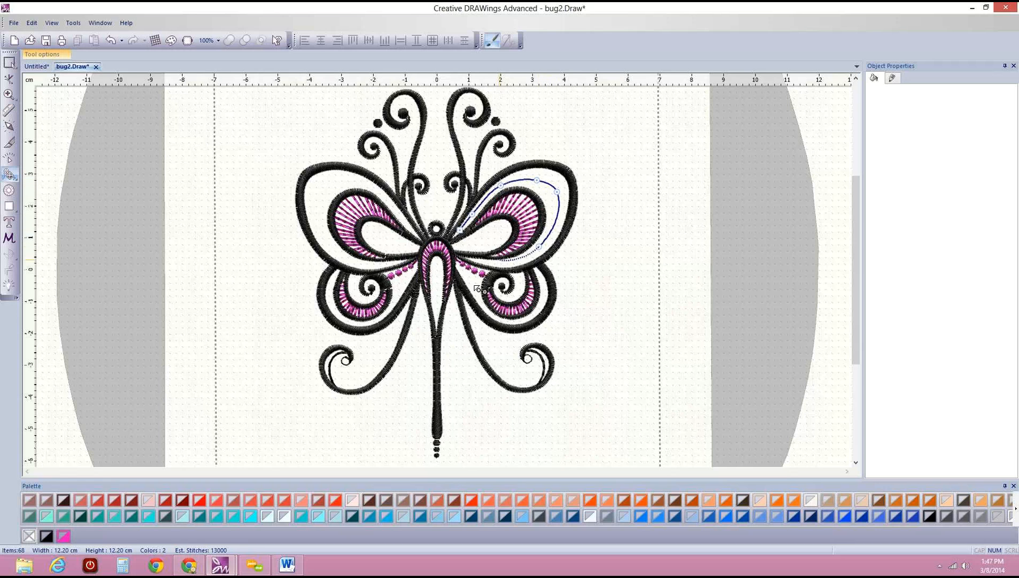
{"action": "left_click", "coordinate": [499, 264]}
{"action": "right_click", "coordinate": [474, 262]}
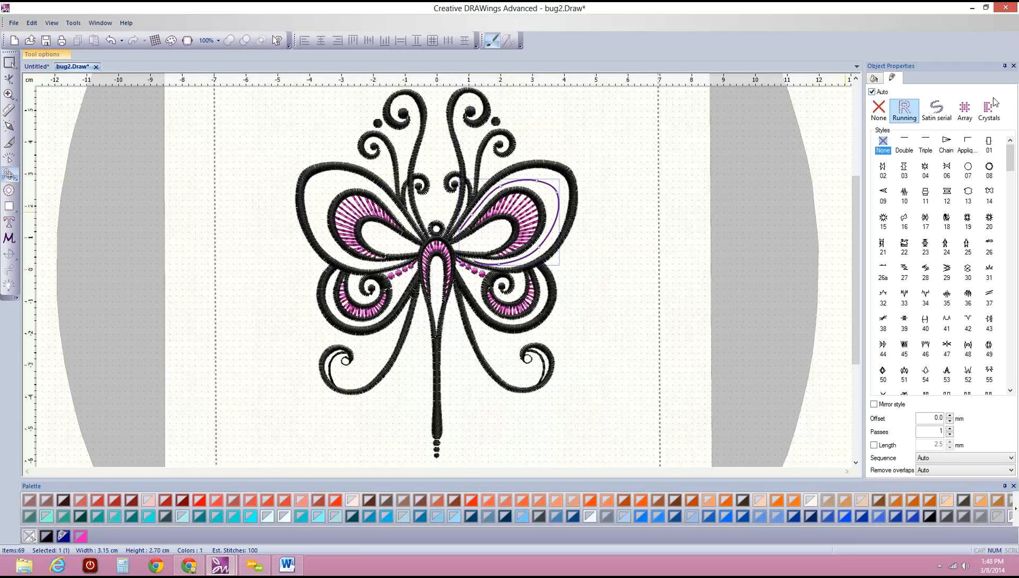
Turn the wing curve's outline into Capri Blue crystals of size SS 5, PP 11, 1.7-1.8 mm, and deselect it.
{"action": "left_click", "coordinate": [990, 115]}
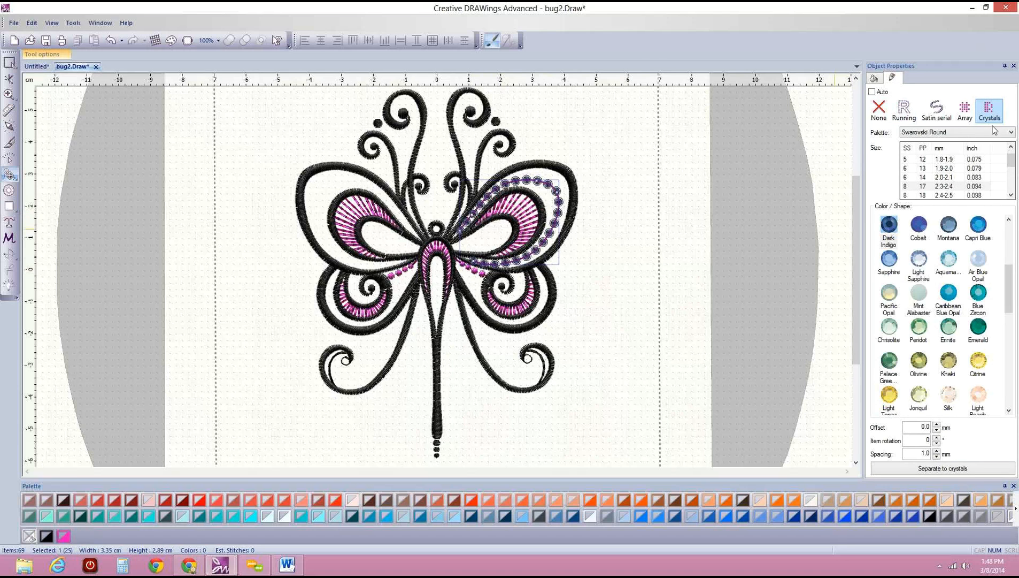
{"action": "left_click", "coordinate": [978, 225]}
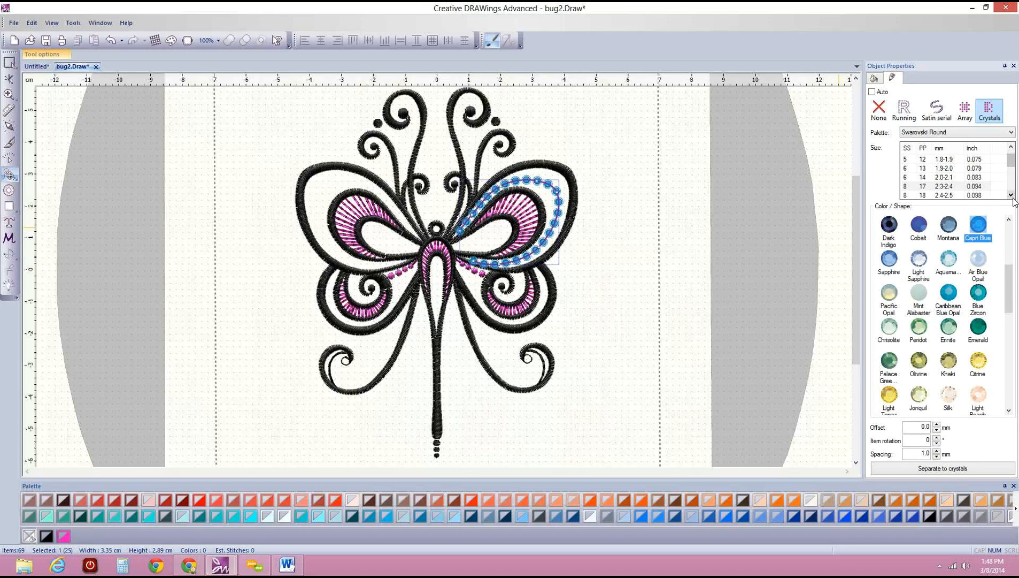
{"action": "left_click_drag", "start_coordinate": [1011, 160], "coordinate": [1010, 152]}
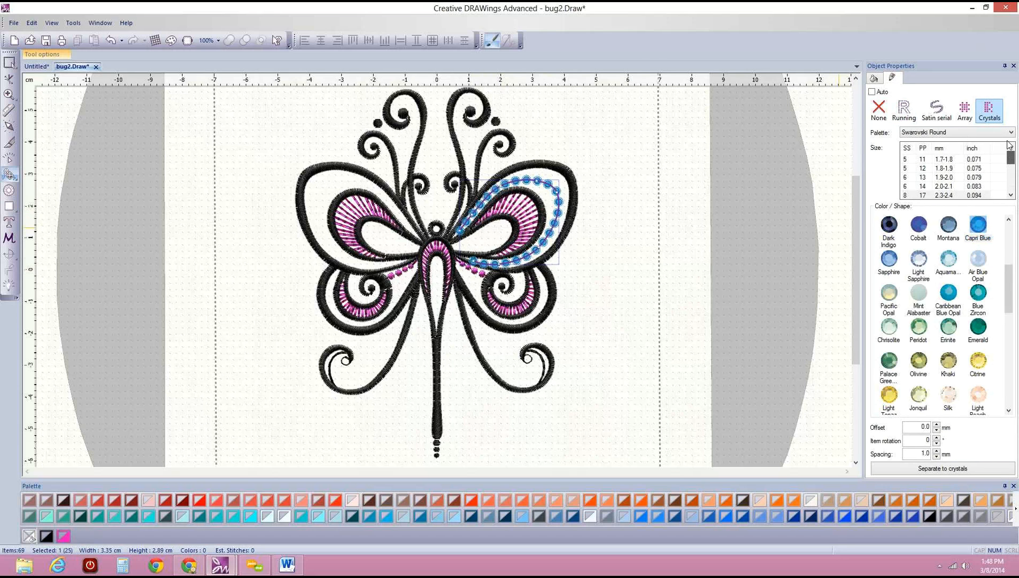
{"action": "left_click", "coordinate": [906, 162]}
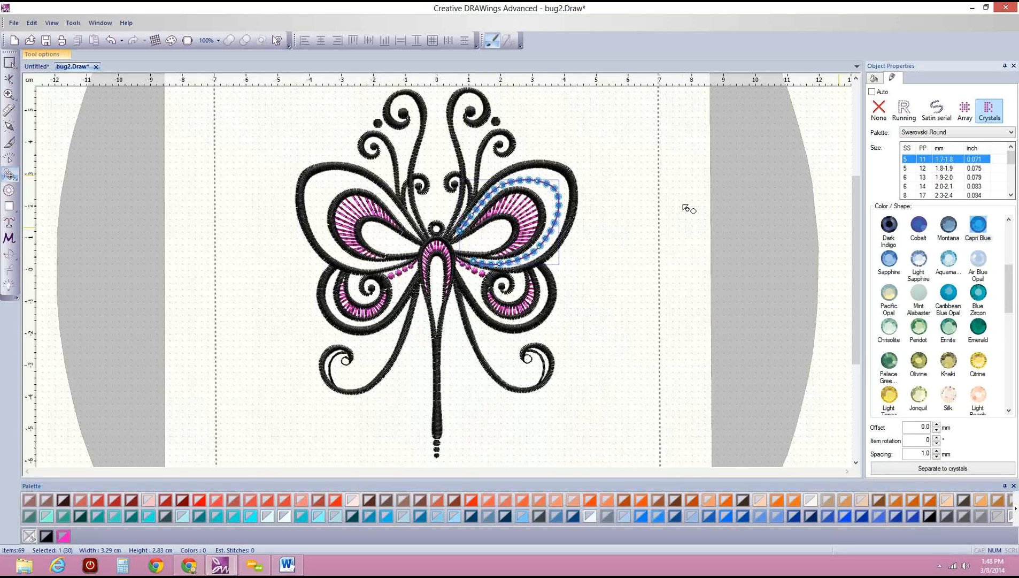
{"action": "mouse_move", "coordinate": [686, 207]}
{"action": "left_mouse_down"}
{"action": "mouse_move", "coordinate": [546, 387]}
{"action": "mouse_move", "coordinate": [653, 346]}
{"action": "left_mouse_up"}
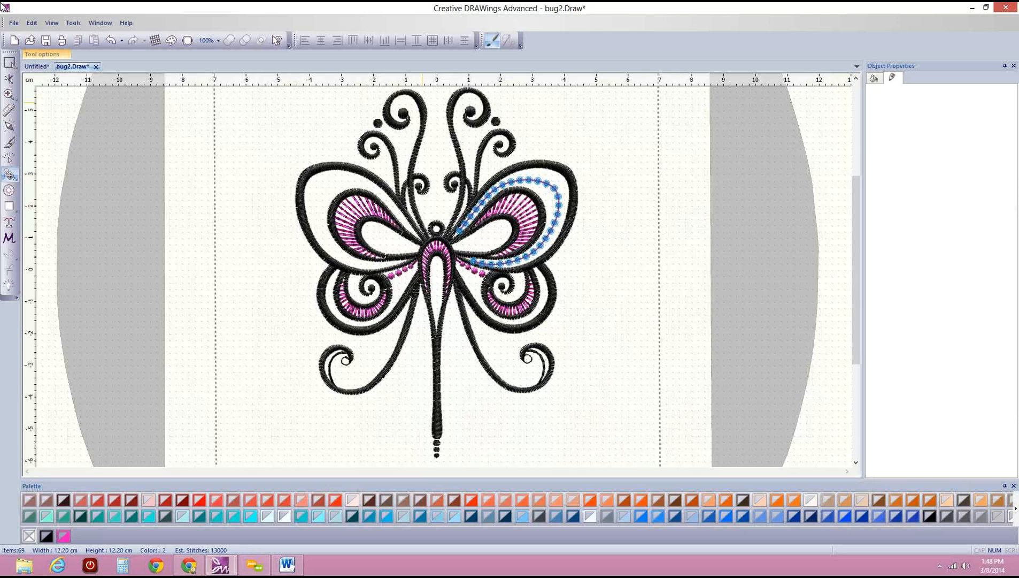
{"action": "left_click", "coordinate": [9, 62]}
Examine the crystal template and cutter options in the Crystals/Cutters export, then close it without exporting.
{"action": "scroll", "coordinate": [109, 168], "scroll_direction": "up", "scroll_amount": 4}
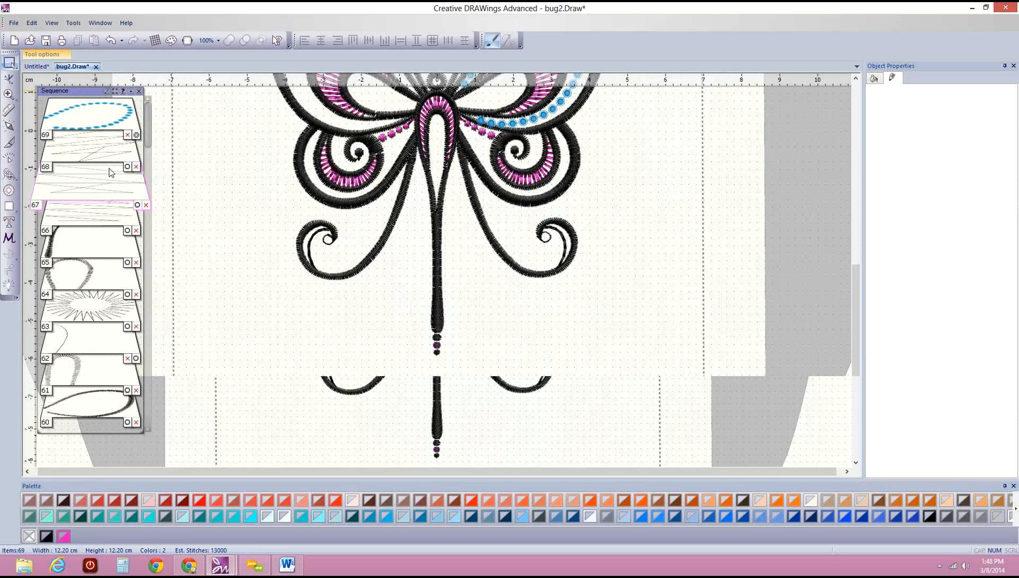
{"action": "scroll", "coordinate": [109, 168], "scroll_direction": "up", "scroll_amount": 2}
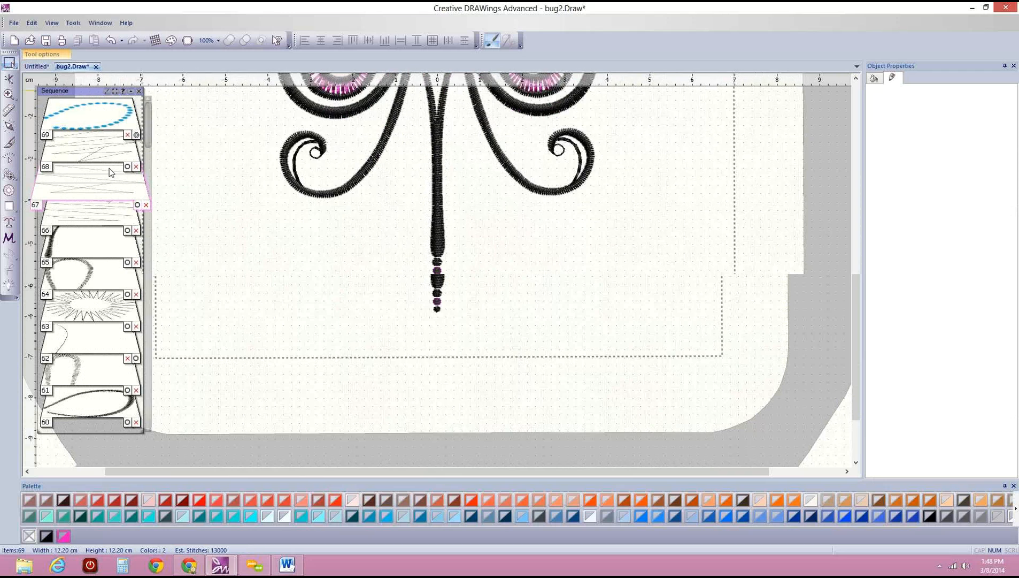
{"action": "scroll", "coordinate": [423, 274], "scroll_direction": "down", "scroll_amount": 2}
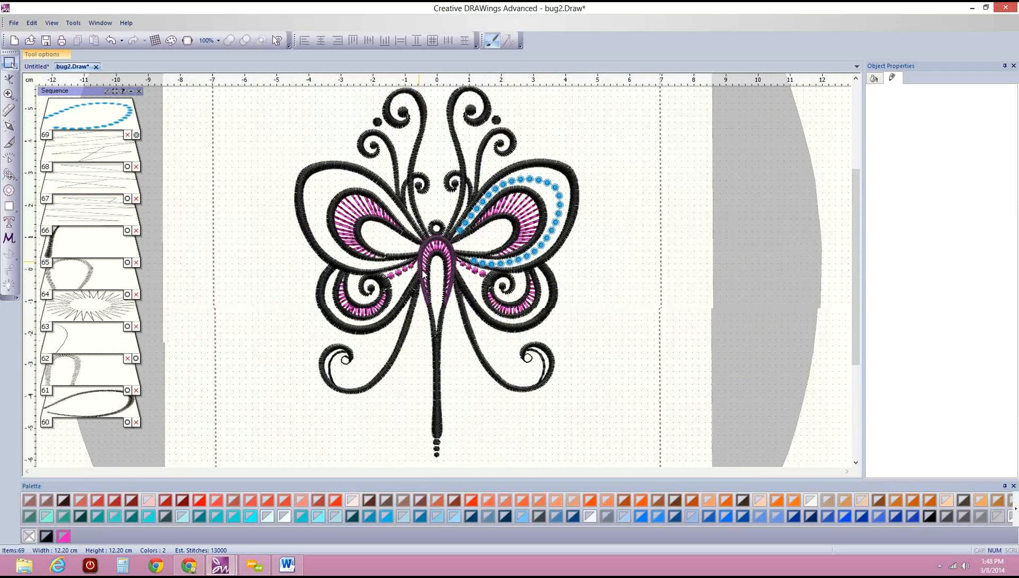
{"action": "scroll", "coordinate": [423, 274], "scroll_direction": "down", "scroll_amount": 1}
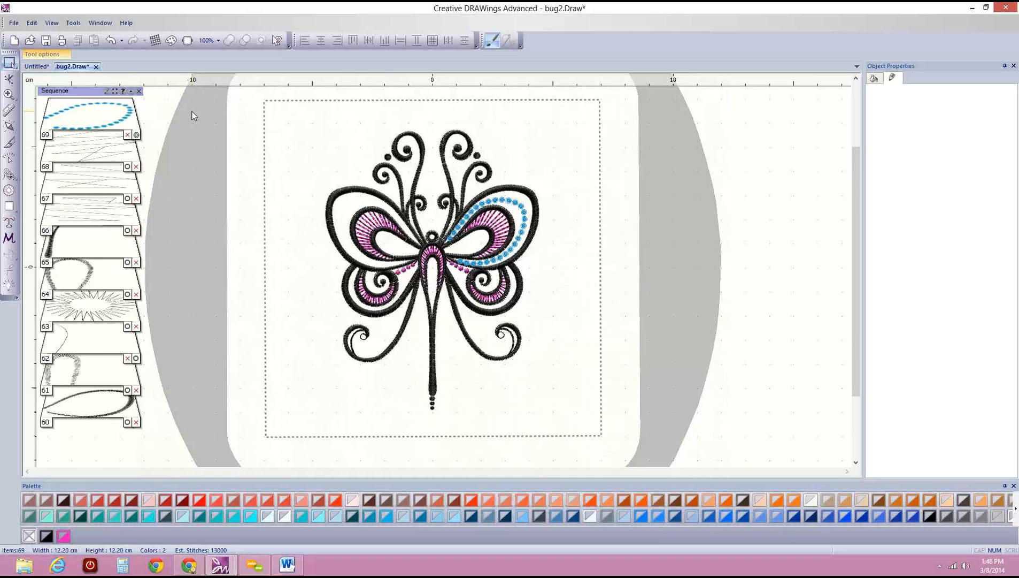
{"action": "left_click", "coordinate": [15, 23]}
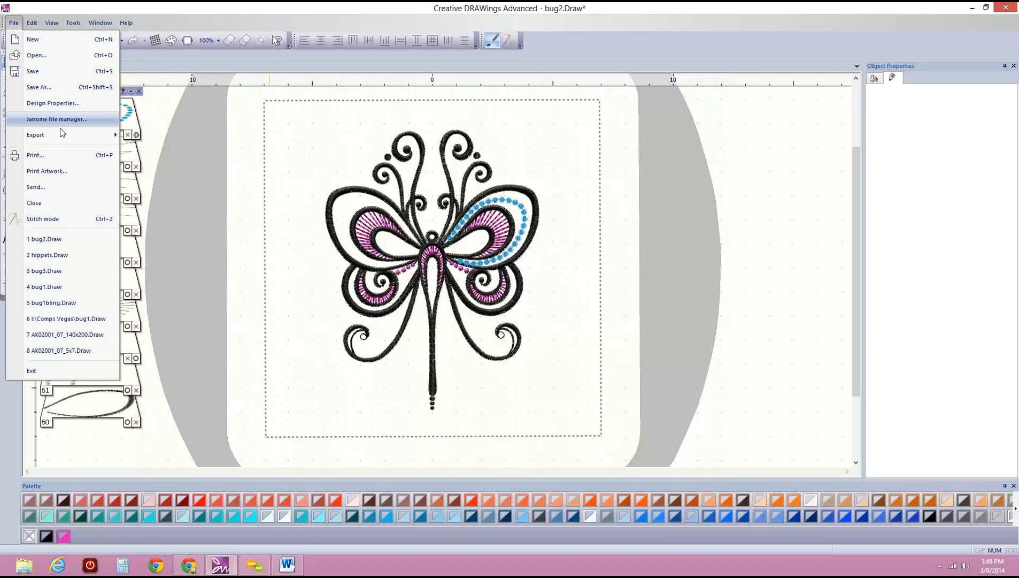
{"action": "mouse_move", "coordinate": [61, 130]}
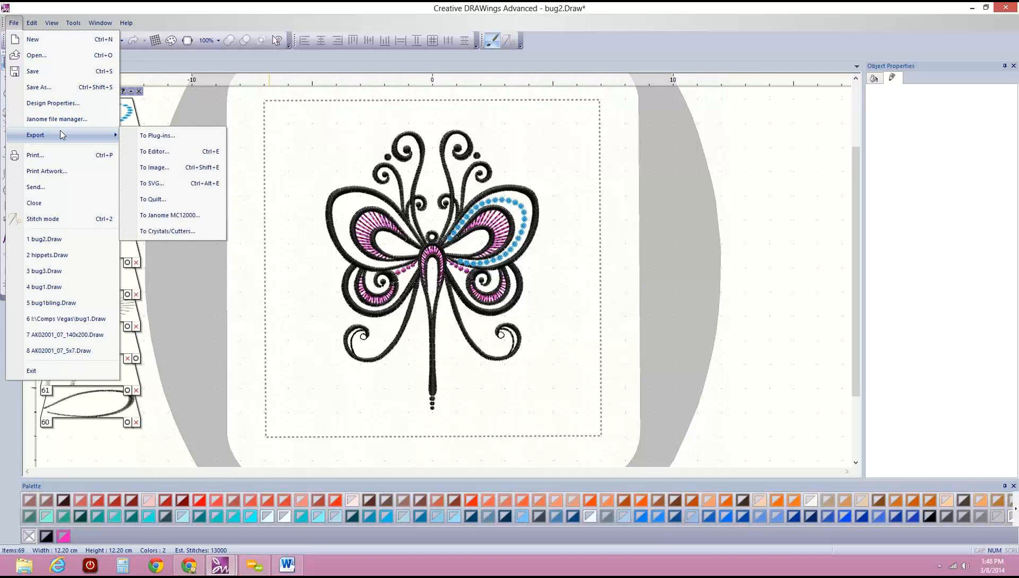
{"action": "left_click", "coordinate": [177, 232]}
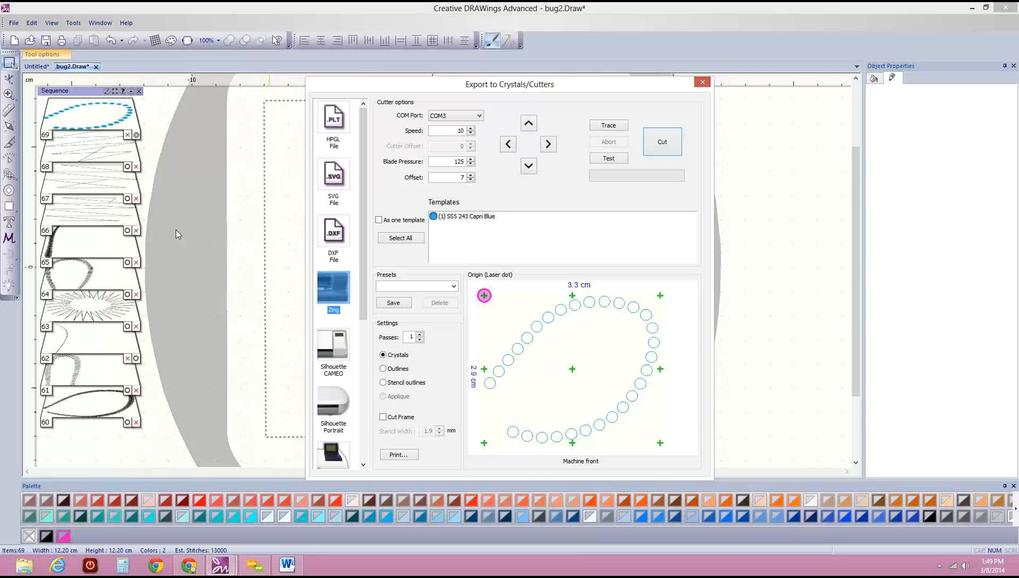
{"action": "left_click", "coordinate": [696, 79]}
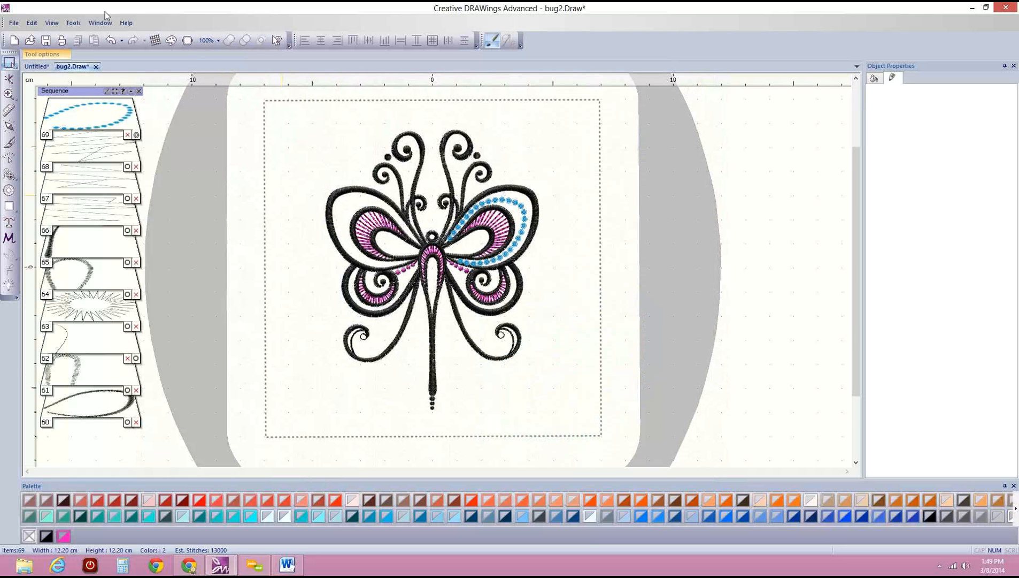
Close bug2.Draw without saving and open the recent zebra design AK02001_07_140x200.Draw.
{"action": "left_click", "coordinate": [97, 66]}
{"action": "left_click", "coordinate": [526, 307]}
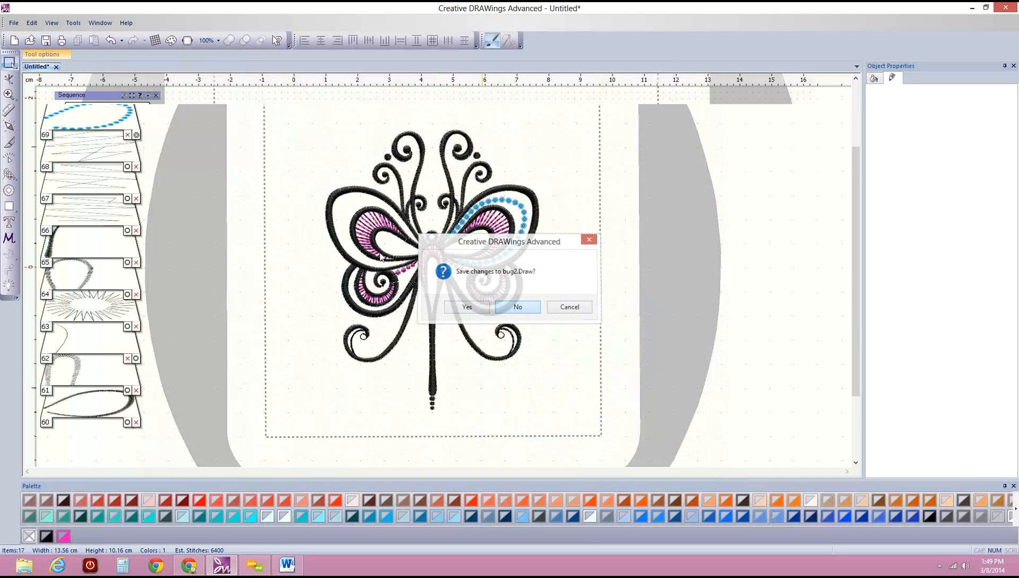
{"action": "left_click", "coordinate": [14, 22]}
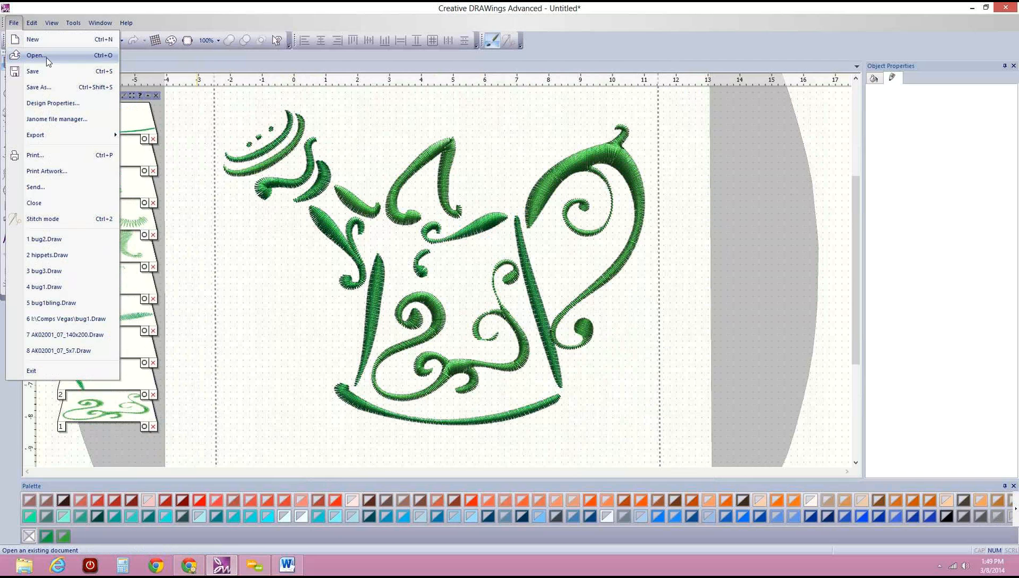
{"action": "left_click", "coordinate": [84, 338]}
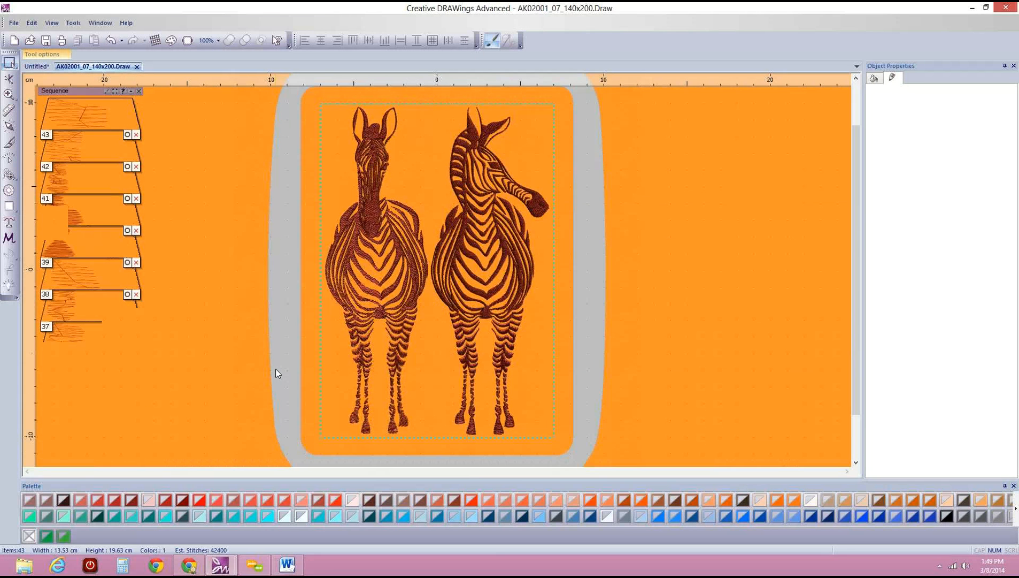
Open the recent pets design hippets.Draw.
{"action": "left_click", "coordinate": [14, 22]}
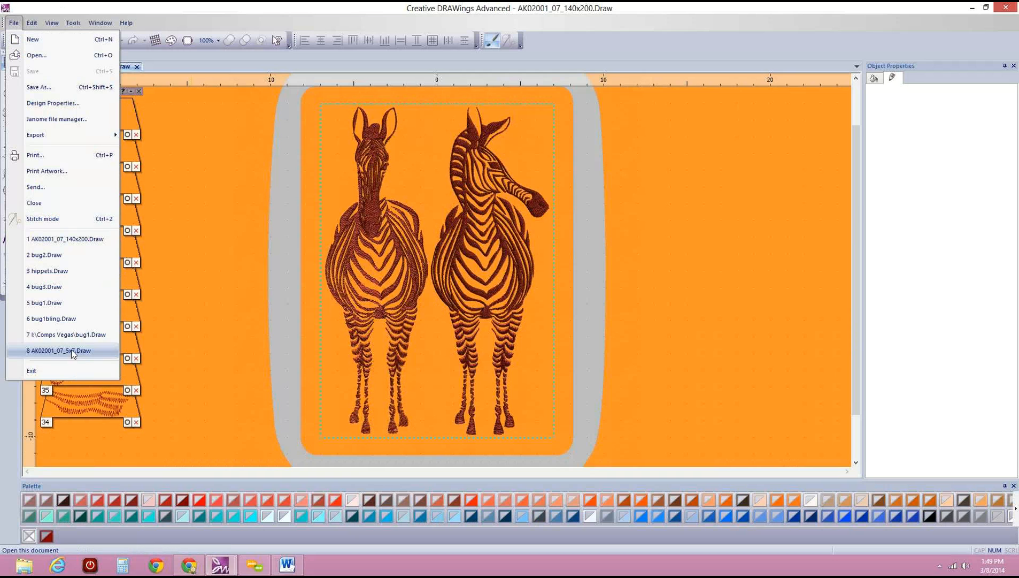
{"action": "left_click", "coordinate": [53, 272]}
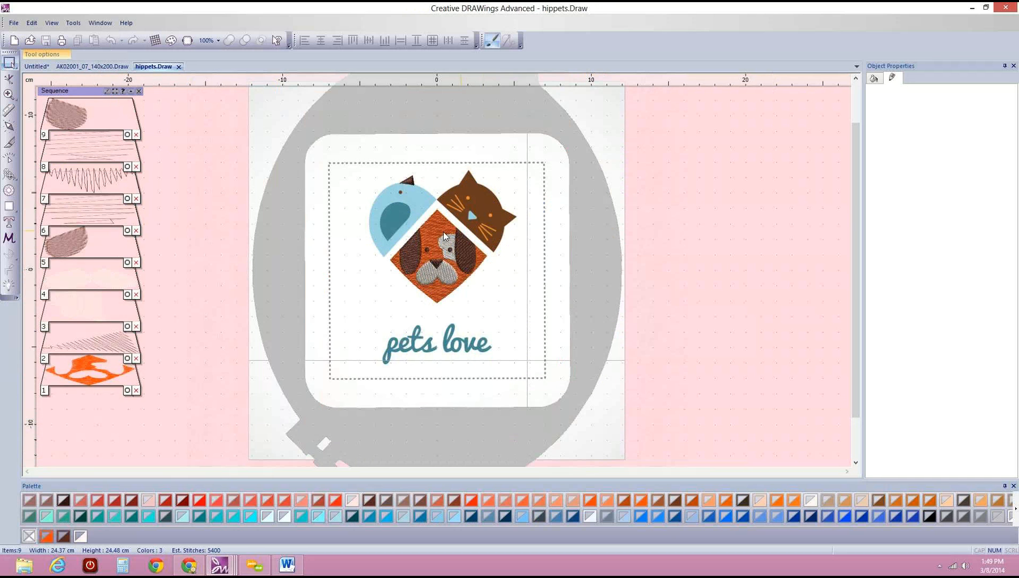
Give the dog's diamond-shaped face an Orange-Red outline, remove its fill, and deselect it.
{"action": "left_click", "coordinate": [434, 293]}
{"action": "scroll", "coordinate": [434, 294], "scroll_direction": "up", "scroll_amount": 3}
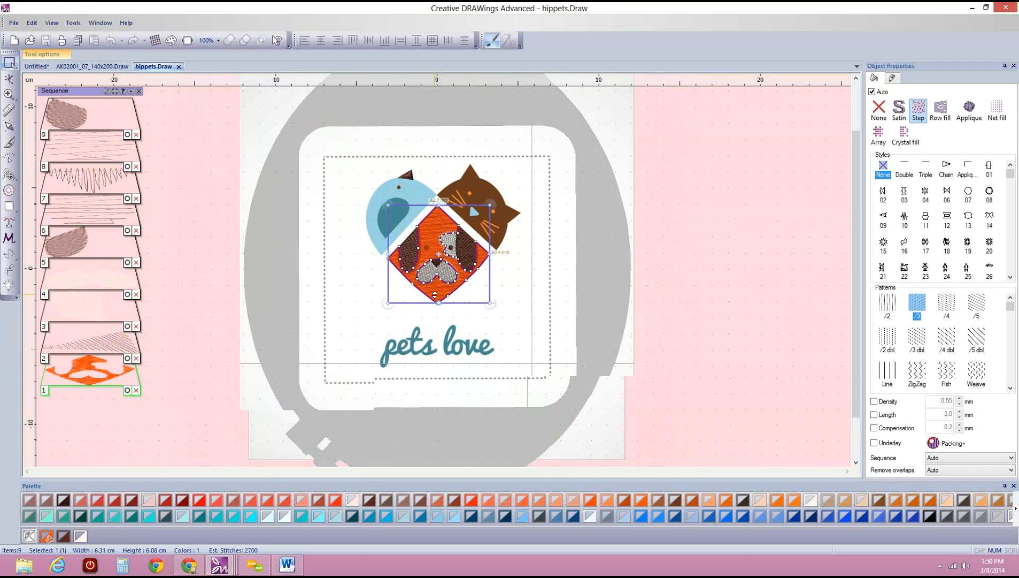
{"action": "scroll", "coordinate": [412, 199], "scroll_direction": "up", "scroll_amount": 3}
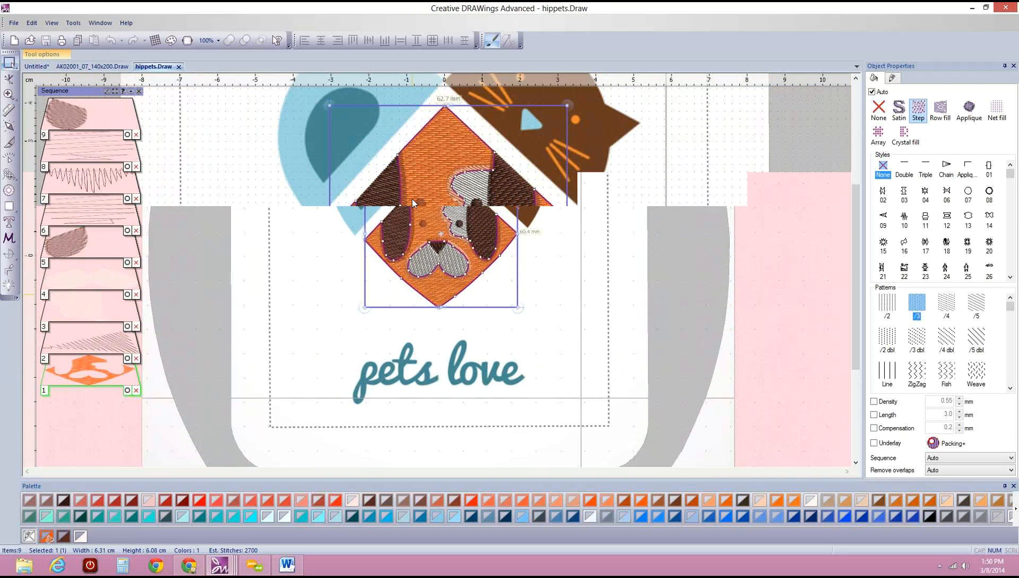
{"action": "scroll", "coordinate": [412, 199], "scroll_direction": "up", "scroll_amount": 2}
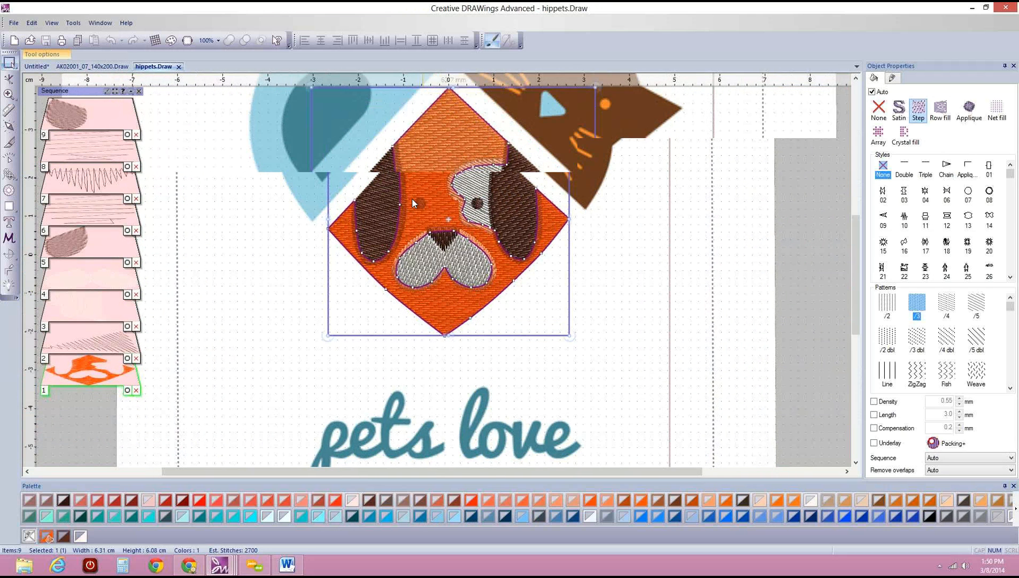
{"action": "scroll", "coordinate": [413, 199], "scroll_direction": "down", "scroll_amount": 1}
{"action": "scroll", "coordinate": [412, 199], "scroll_direction": "down", "scroll_amount": 1}
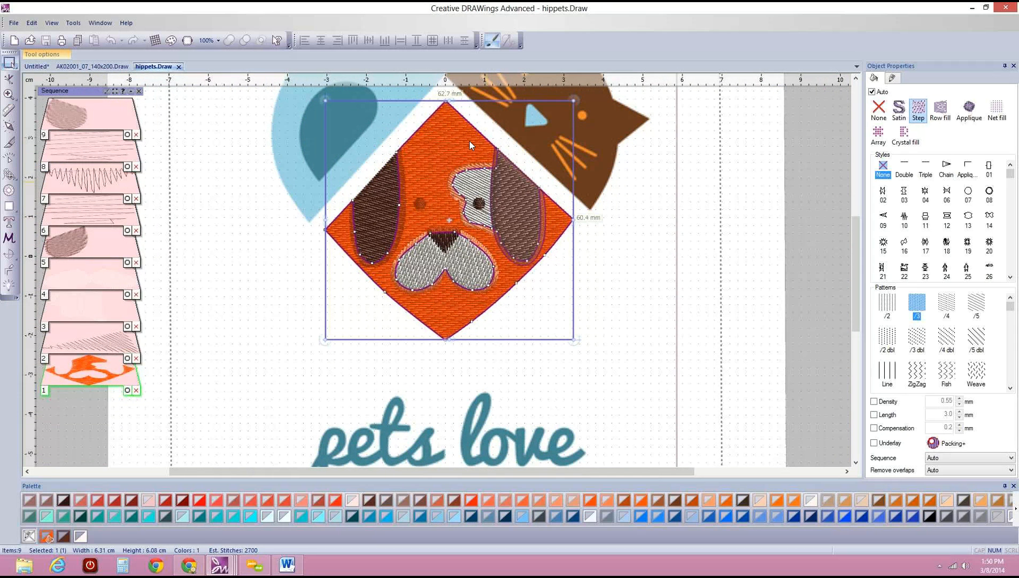
{"action": "right_click", "coordinate": [47, 535]}
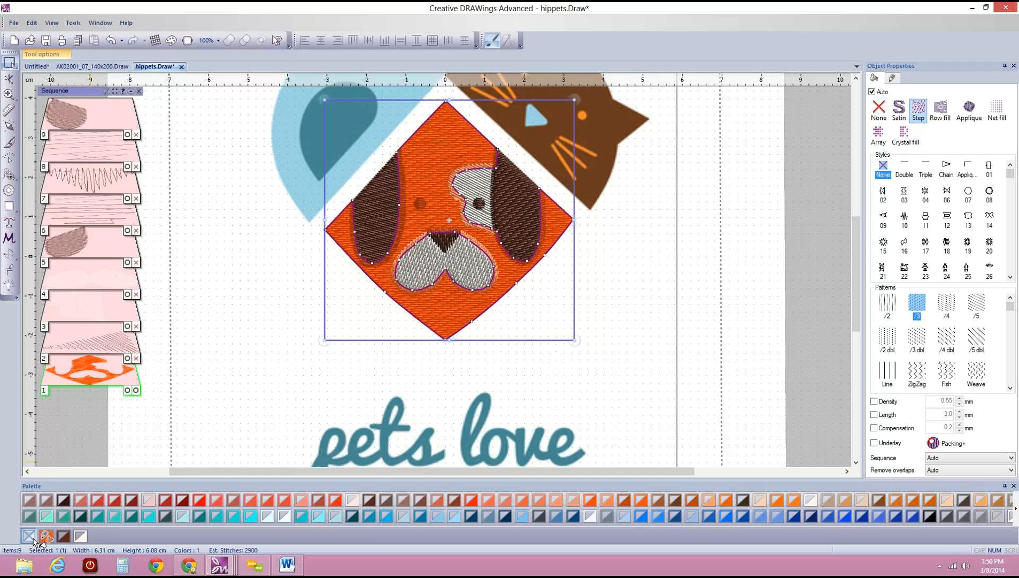
{"action": "left_click", "coordinate": [29, 535]}
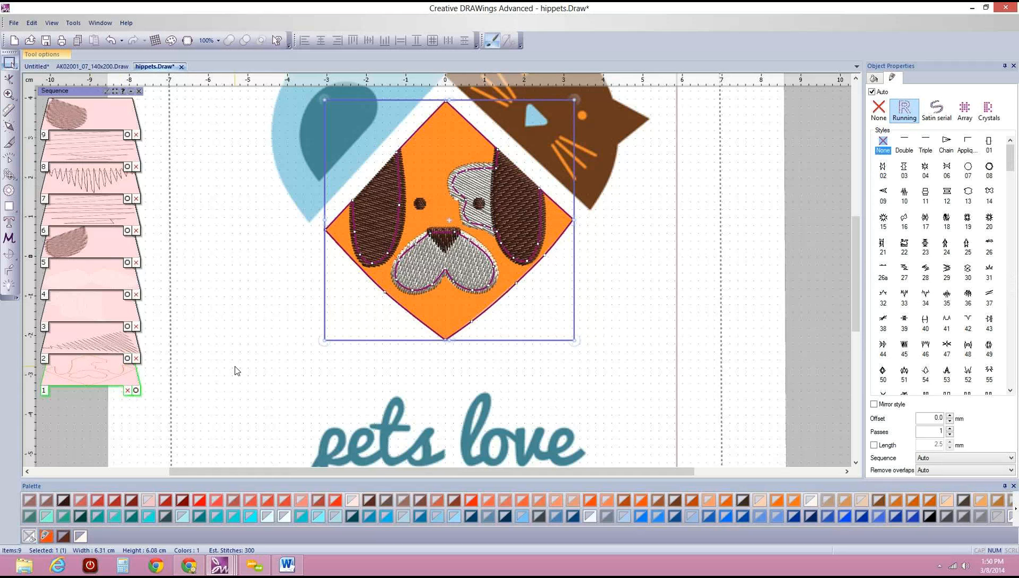
{"action": "left_click", "coordinate": [270, 267]}
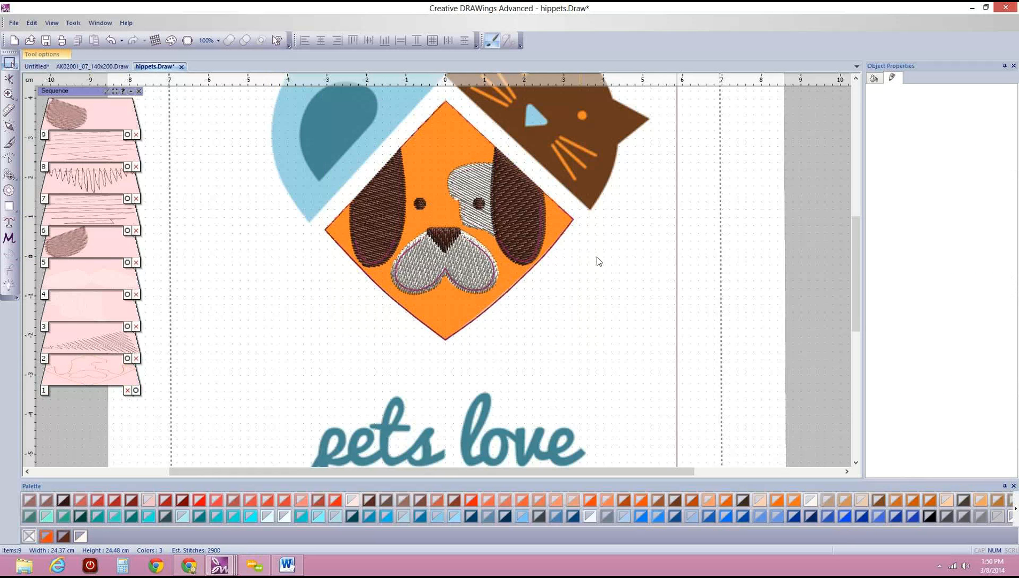
Trace the blue bird's body with a closed curve about 4.39 by 4.65 cm and remove the shape's fill.
{"action": "scroll", "coordinate": [598, 260], "scroll_direction": "up", "scroll_amount": 1}
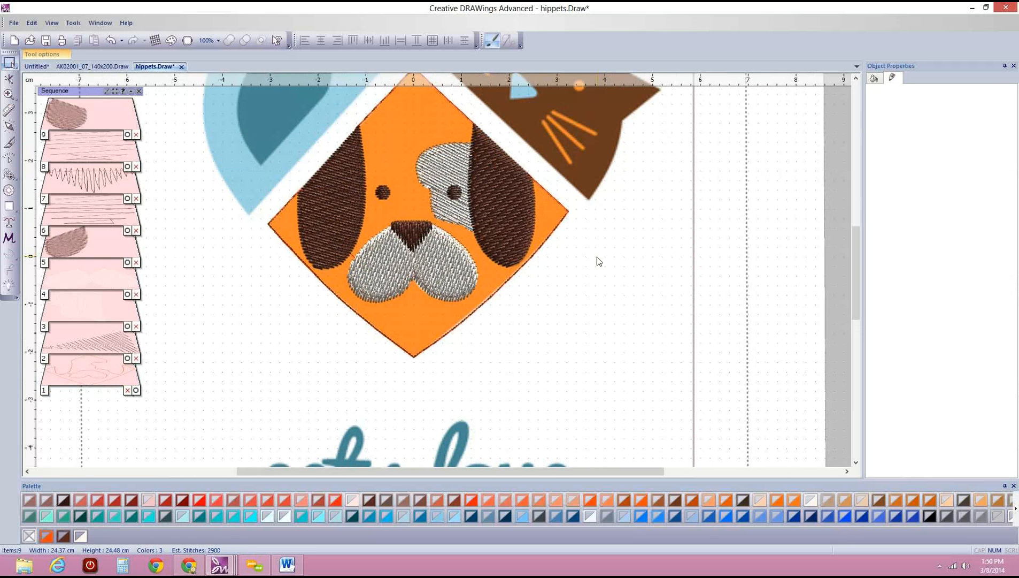
{"action": "scroll", "coordinate": [598, 261], "scroll_direction": "down", "scroll_amount": 1}
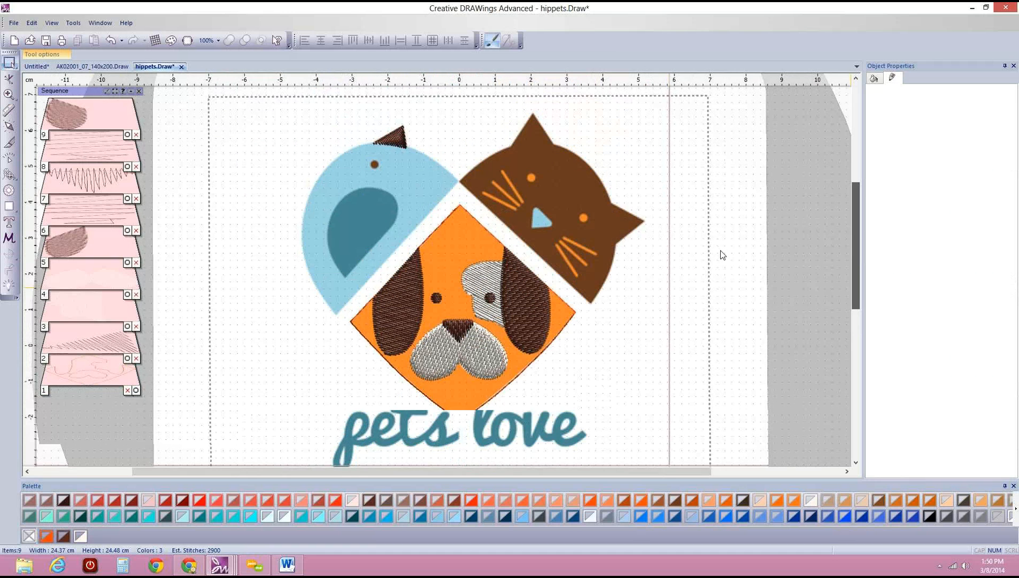
{"action": "scroll", "coordinate": [722, 255], "scroll_direction": "up", "scroll_amount": 1}
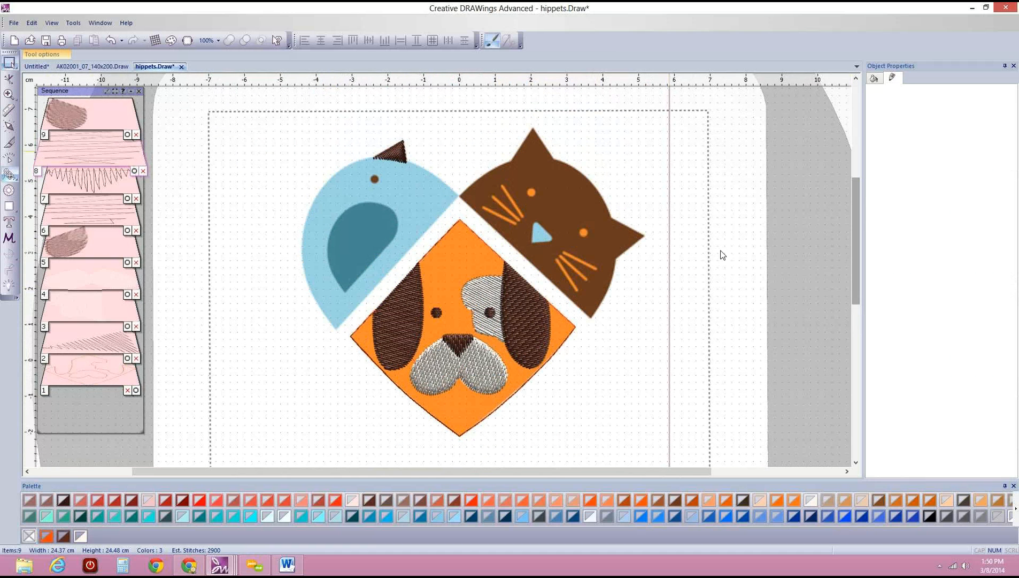
{"action": "left_click", "coordinate": [9, 174]}
{"action": "left_click", "coordinate": [336, 326]}
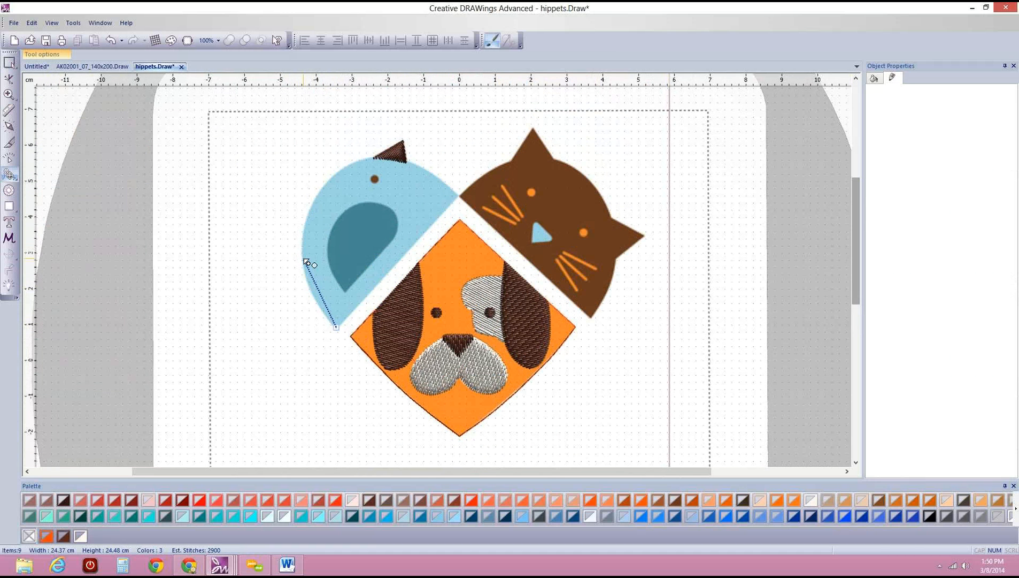
{"action": "left_click", "coordinate": [302, 258]}
{"action": "left_click", "coordinate": [332, 175]}
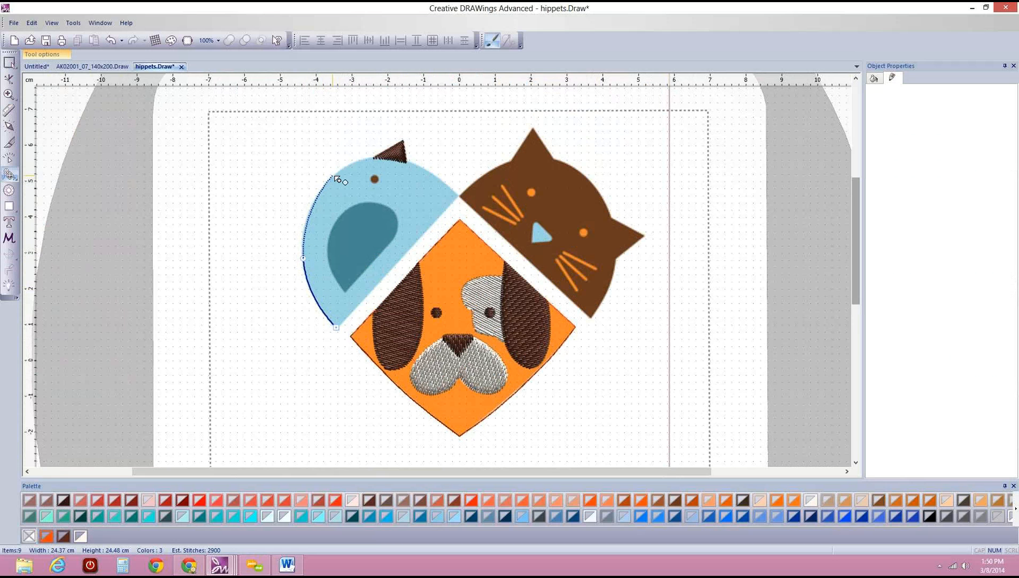
{"action": "left_click", "coordinate": [425, 169]}
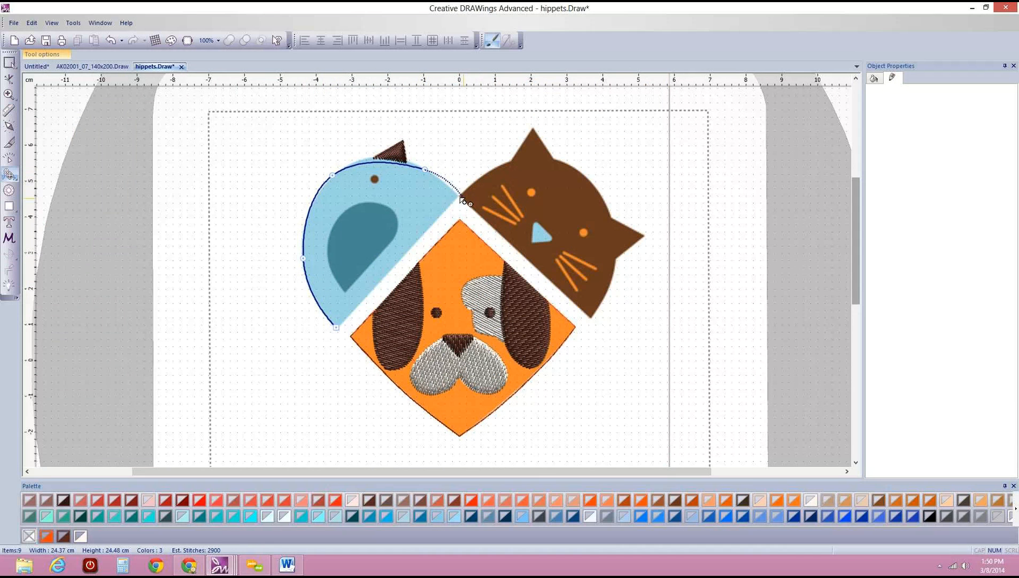
{"action": "left_click", "coordinate": [460, 198]}
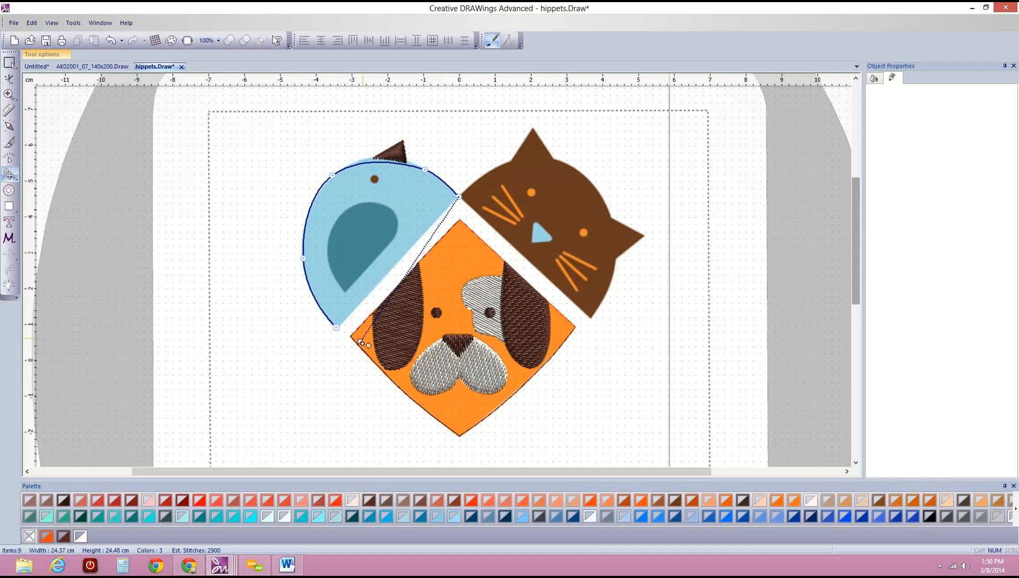
{"action": "left_click", "coordinate": [336, 329]}
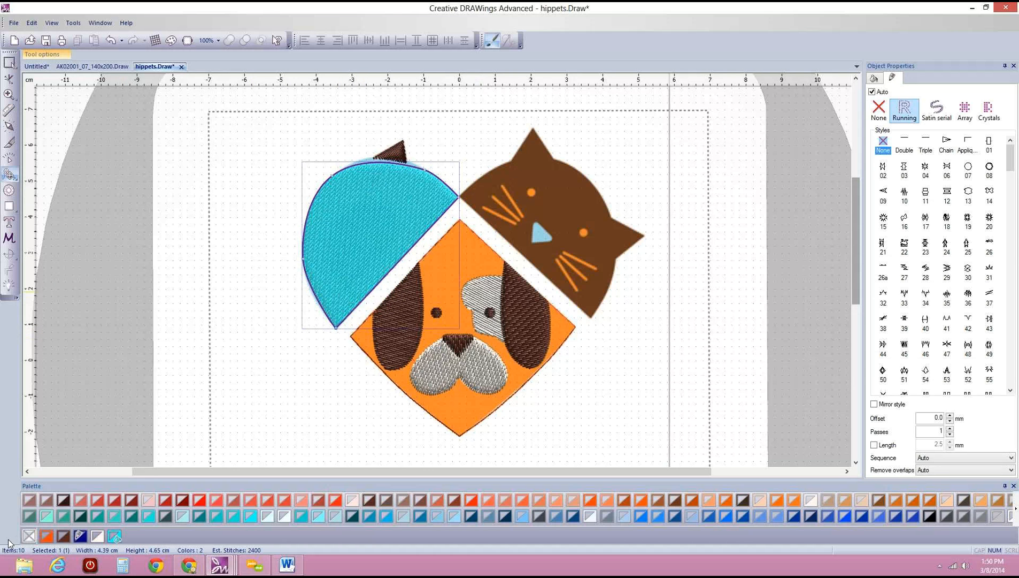
{"action": "left_click", "coordinate": [32, 541]}
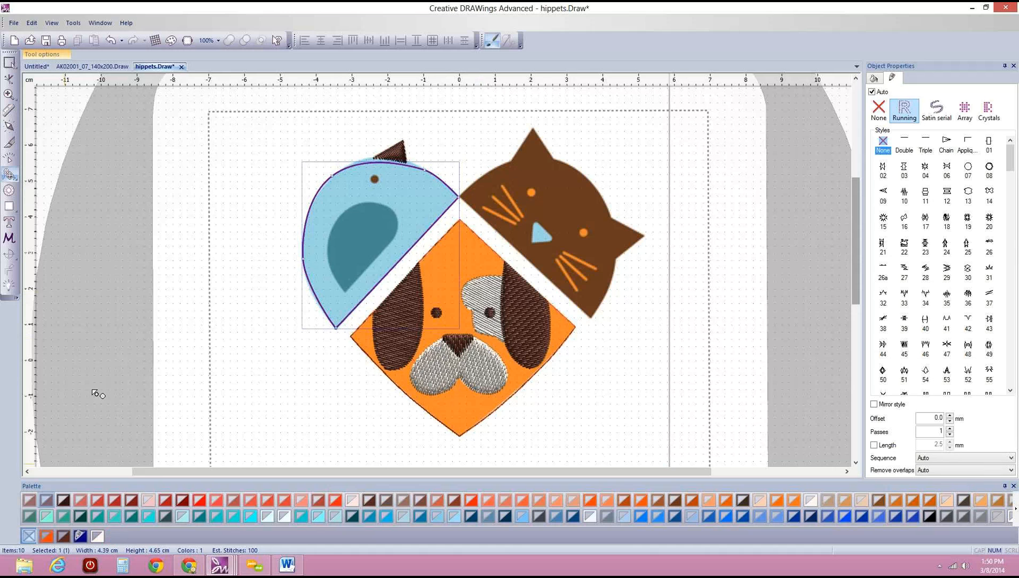
{"action": "left_click", "coordinate": [95, 387]}
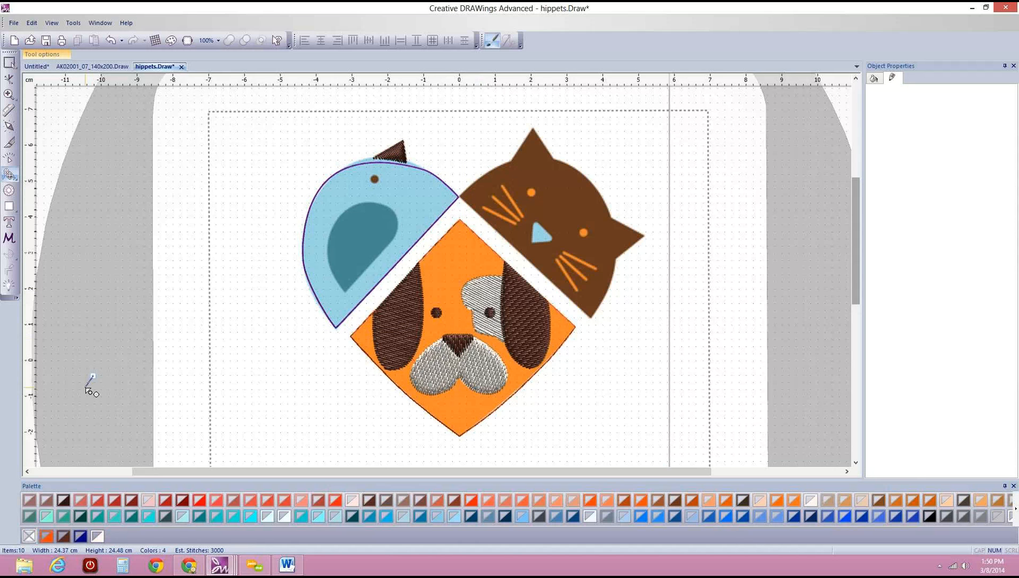
{"action": "left_click", "coordinate": [92, 394]}
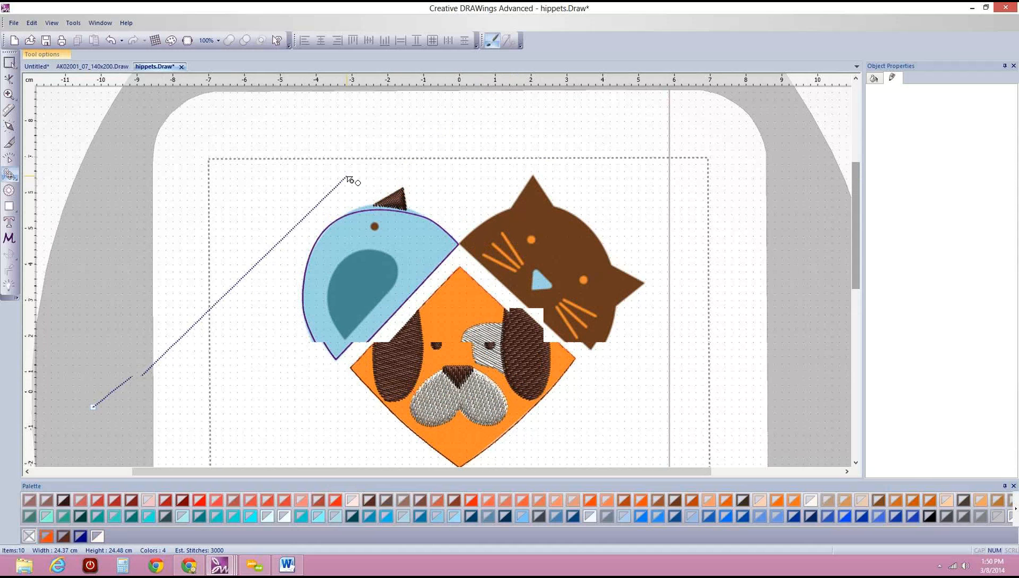
{"action": "right_click", "coordinate": [304, 167]}
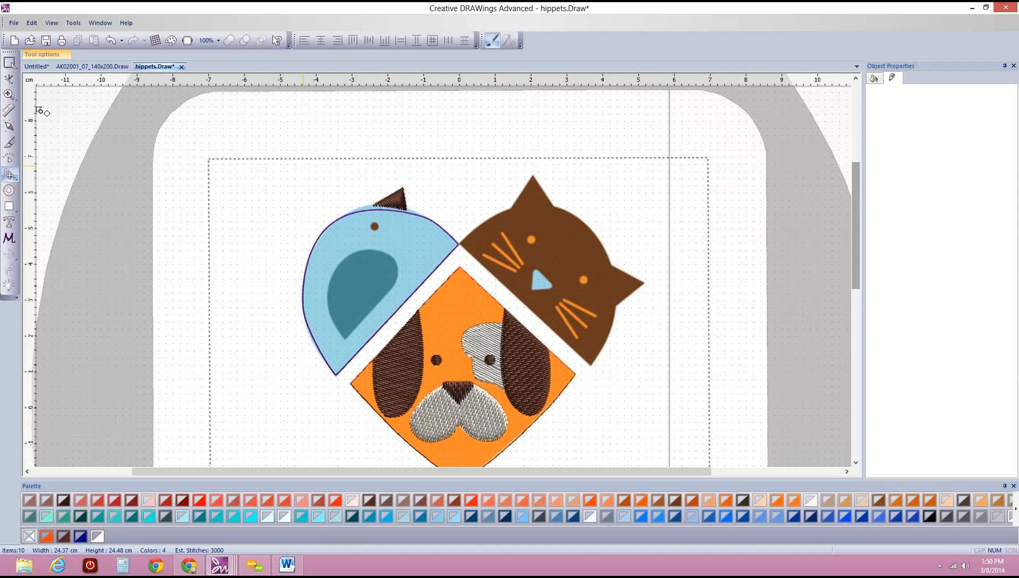
Reshape the bird outline's upper and outer curve to follow the artwork, making it about 4.78 cm high, and deselect it.
{"action": "left_click", "coordinate": [9, 62]}
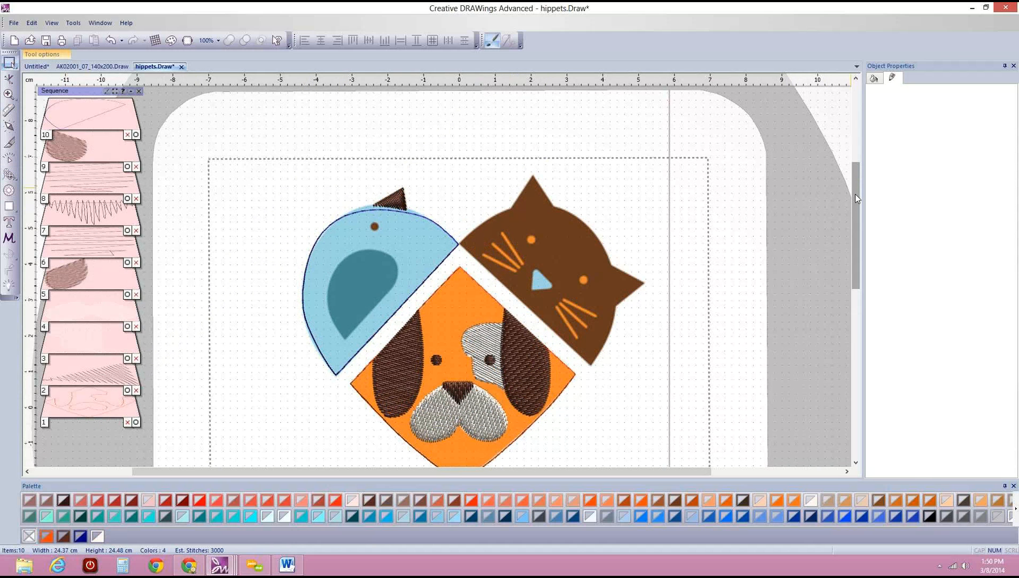
{"action": "left_click_drag", "start_coordinate": [855, 194], "coordinate": [856, 203]}
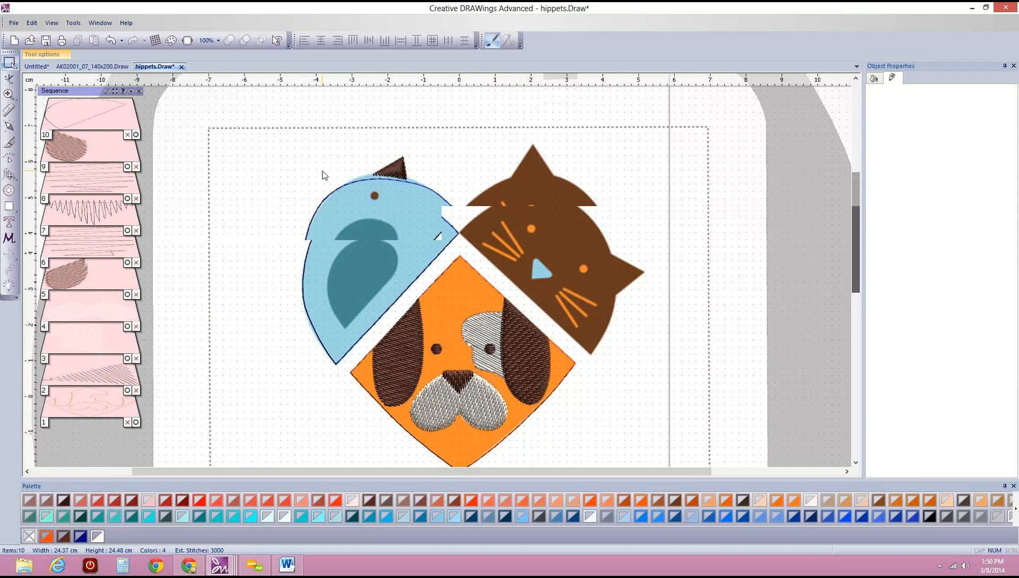
{"action": "left_click", "coordinate": [380, 178]}
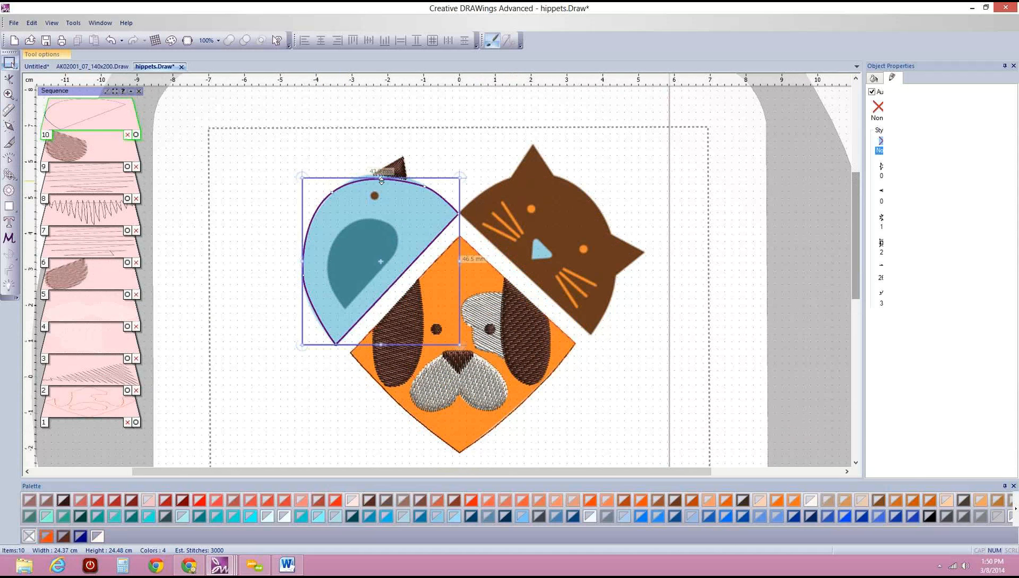
{"action": "left_click", "coordinate": [8, 78]}
{"action": "left_click_drag", "start_coordinate": [358, 178], "coordinate": [357, 179]}
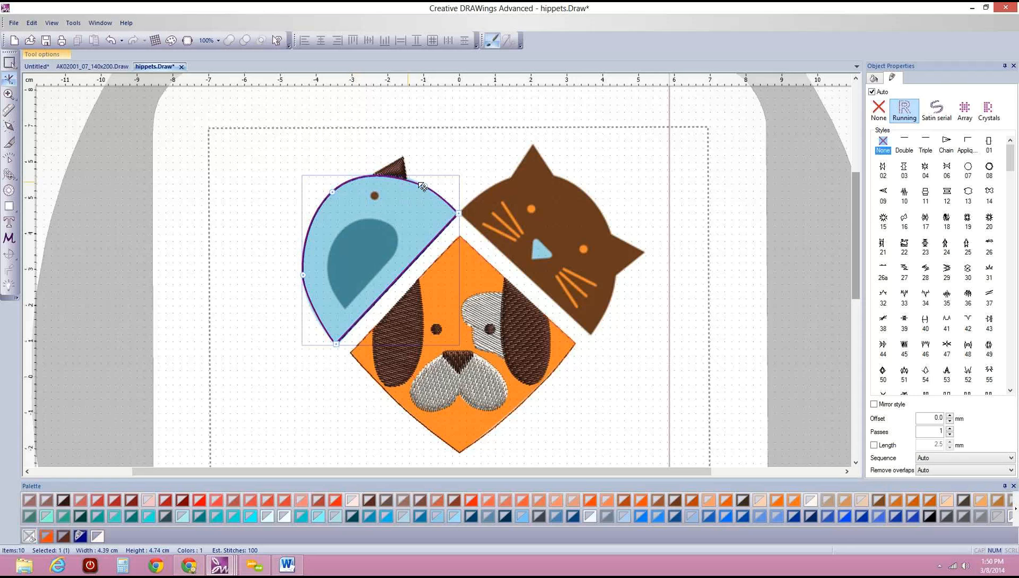
{"action": "left_click_drag", "start_coordinate": [425, 187], "coordinate": [419, 183]}
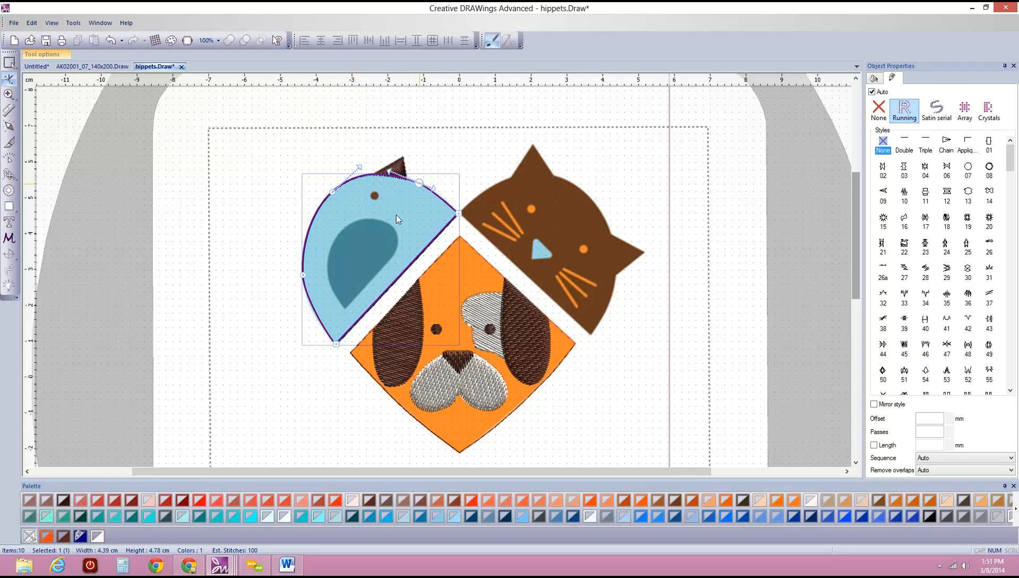
{"action": "left_click", "coordinate": [309, 277]}
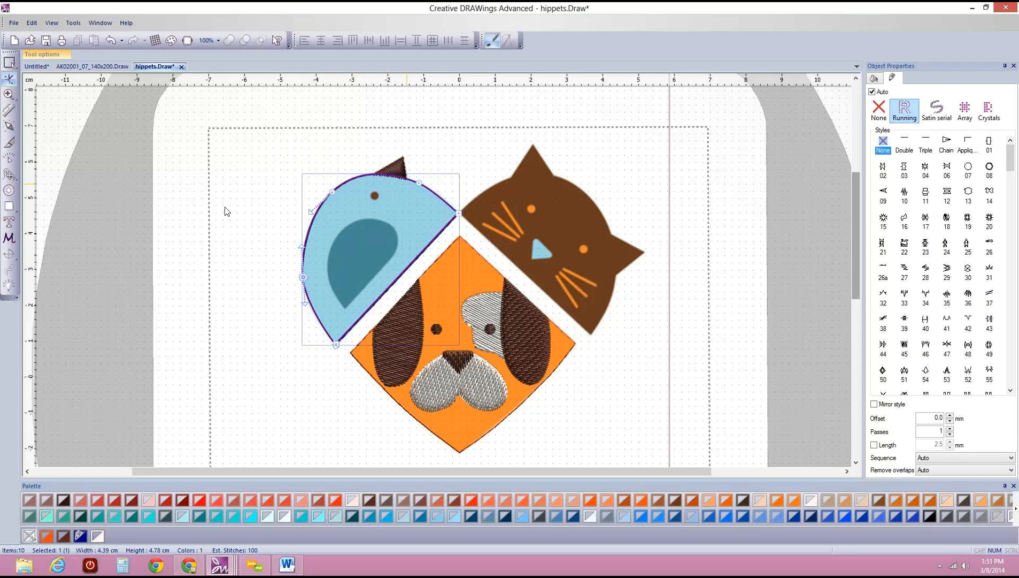
{"action": "left_click", "coordinate": [197, 211]}
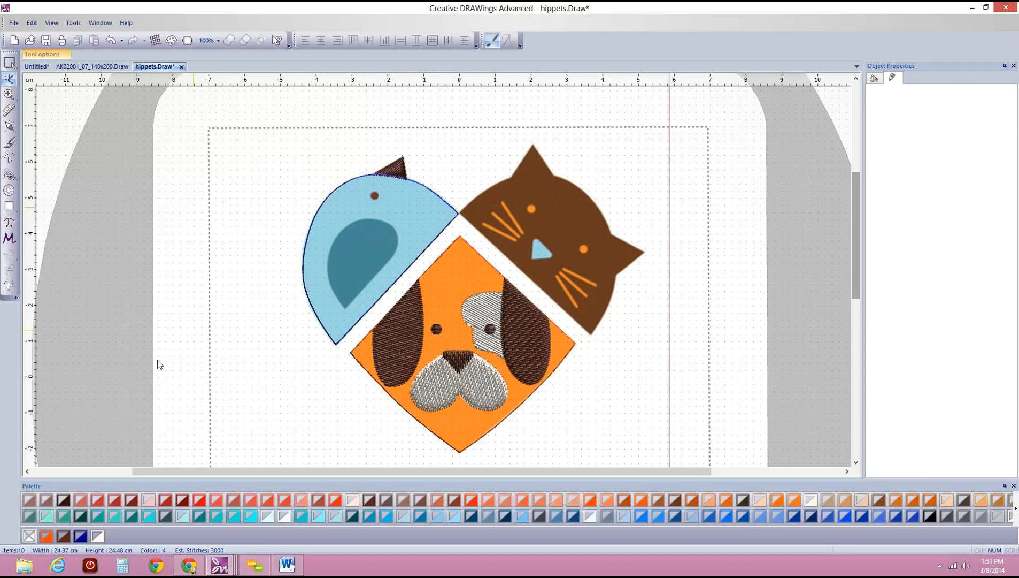
Examine the bird and dog outline templates with the Zing cutter options in the Crystals/Cutters export, then close it without exporting.
{"action": "left_click", "coordinate": [355, 179]}
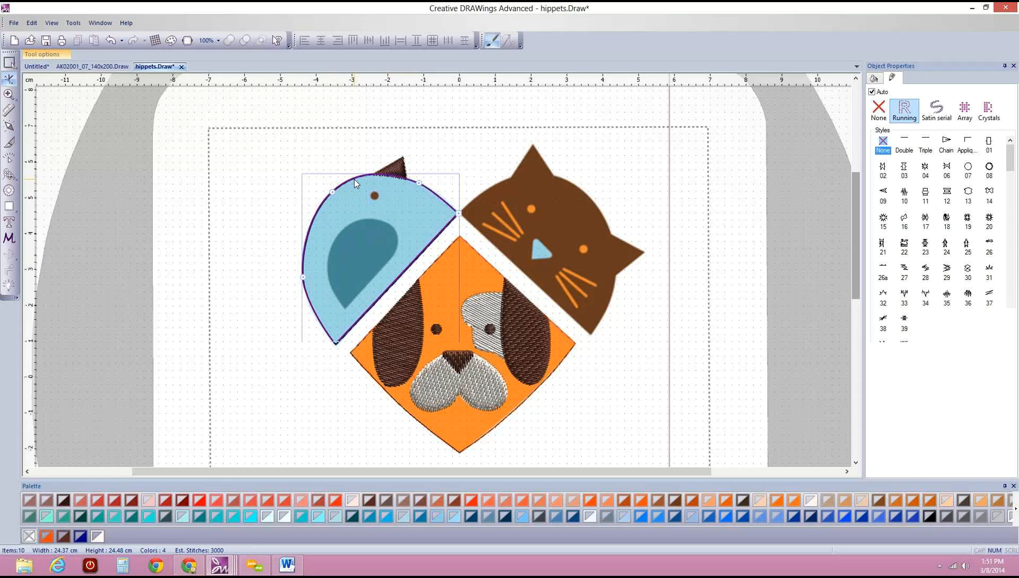
{"action": "left_click", "coordinate": [480, 257]}
{"action": "left_click", "coordinate": [208, 227]}
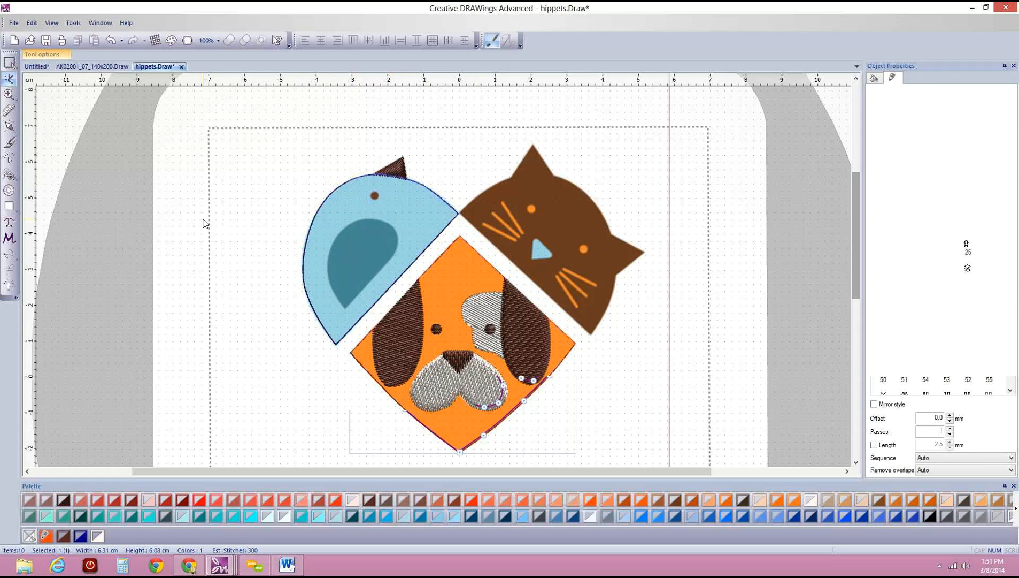
{"action": "left_click", "coordinate": [14, 23]}
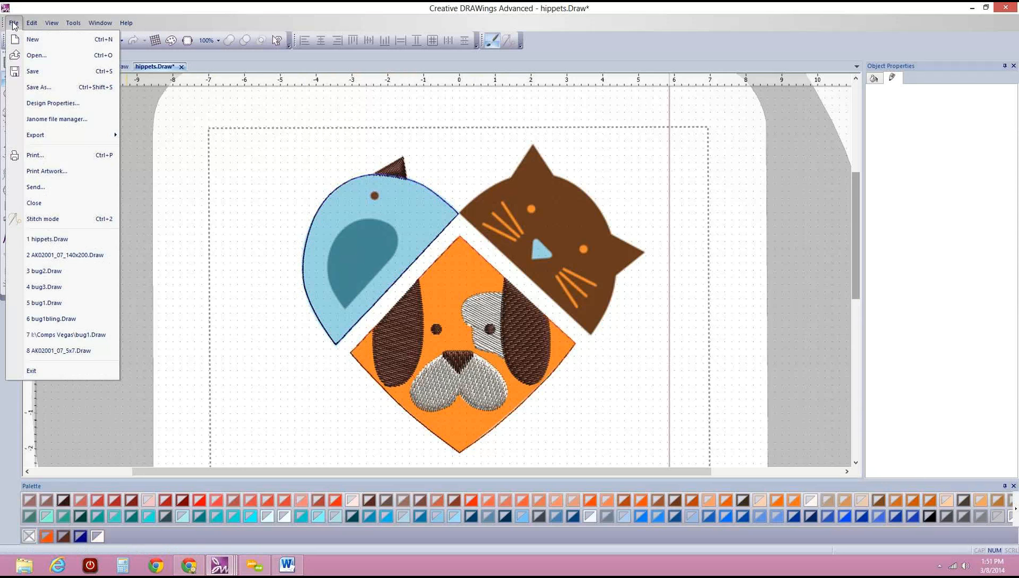
{"action": "mouse_move", "coordinate": [85, 137]}
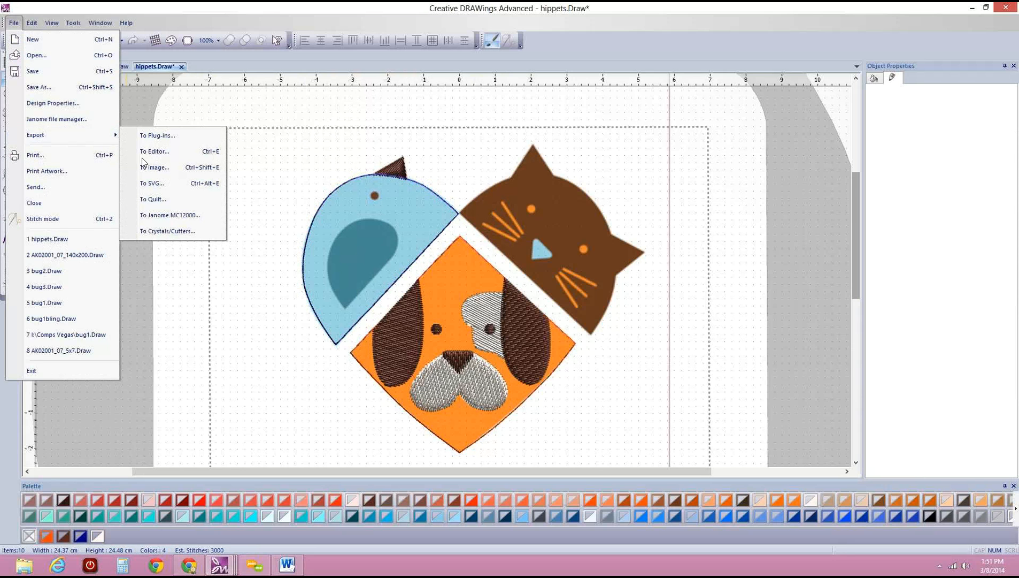
{"action": "left_click", "coordinate": [184, 234]}
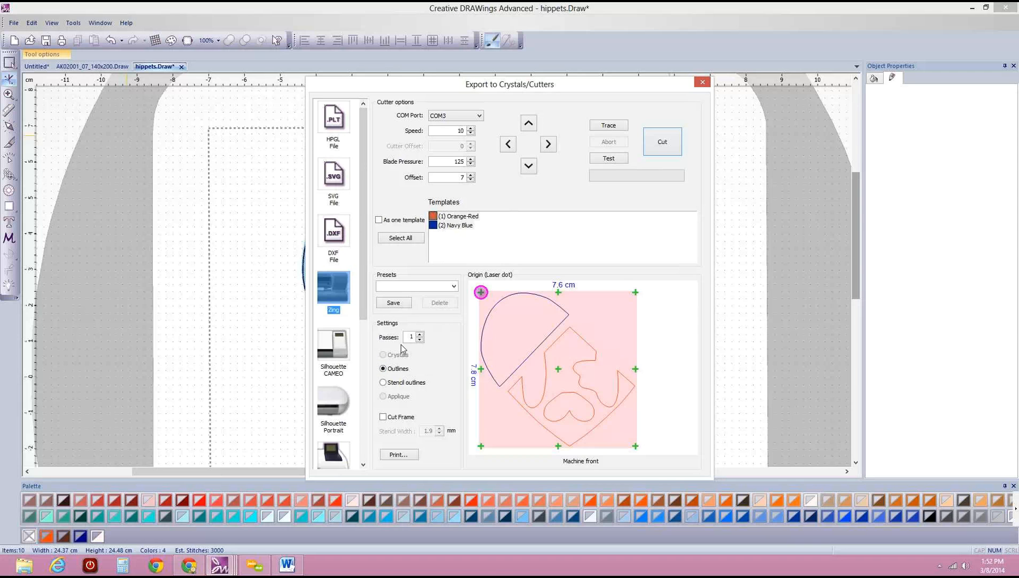
{"action": "left_click", "coordinate": [702, 82]}
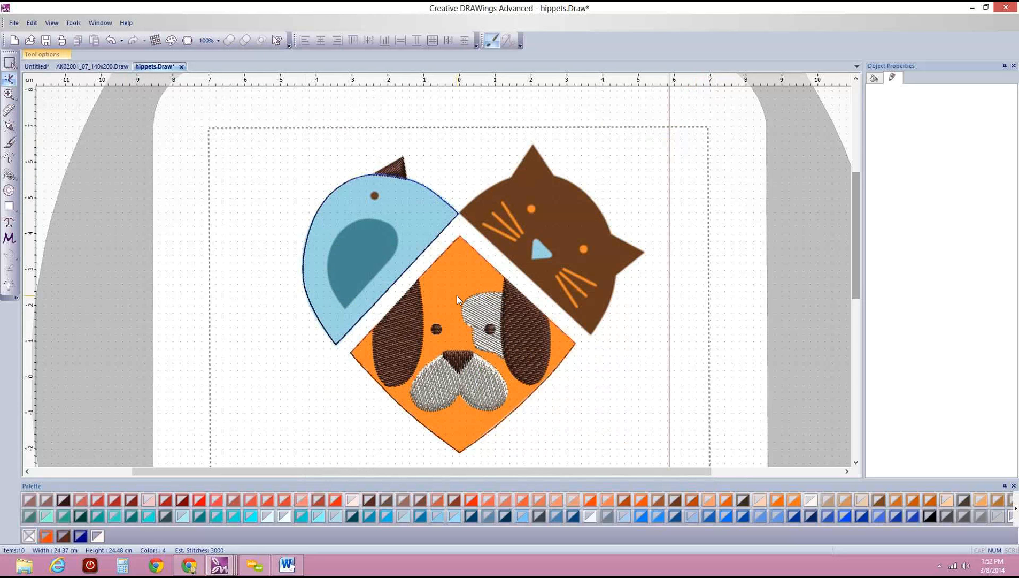
Give the dog's ear beside the grey eye patch a dark brown outline, remove its fill, and deselect it.
{"action": "left_click", "coordinate": [417, 346]}
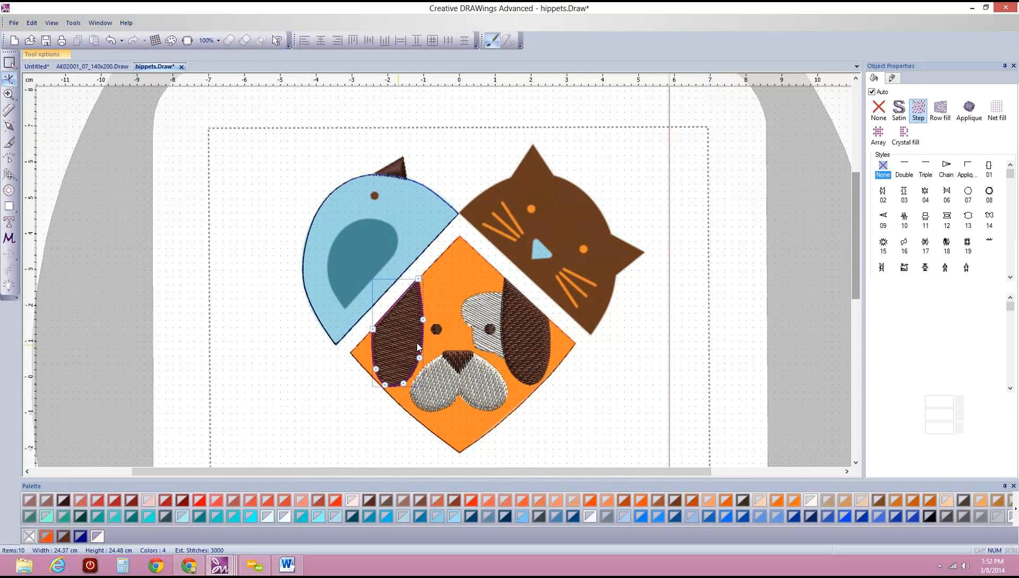
{"action": "left_click", "coordinate": [523, 333]}
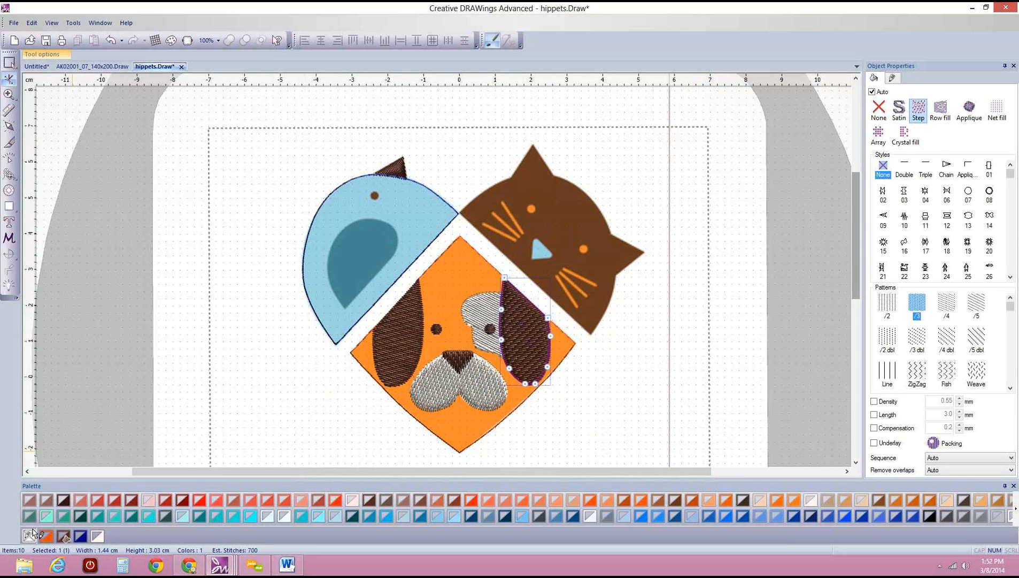
{"action": "left_click", "coordinate": [63, 537]}
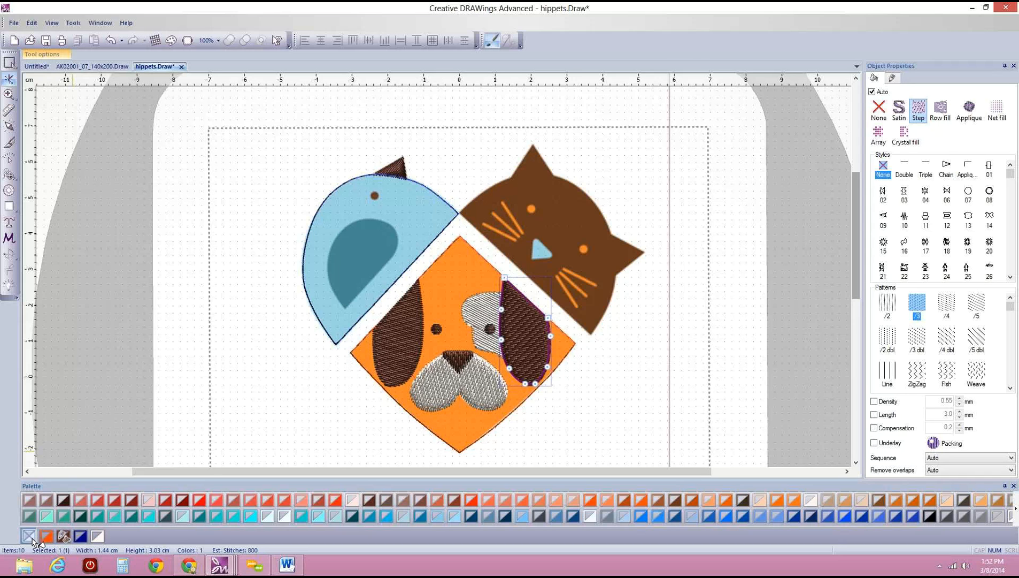
{"action": "left_click", "coordinate": [172, 362]}
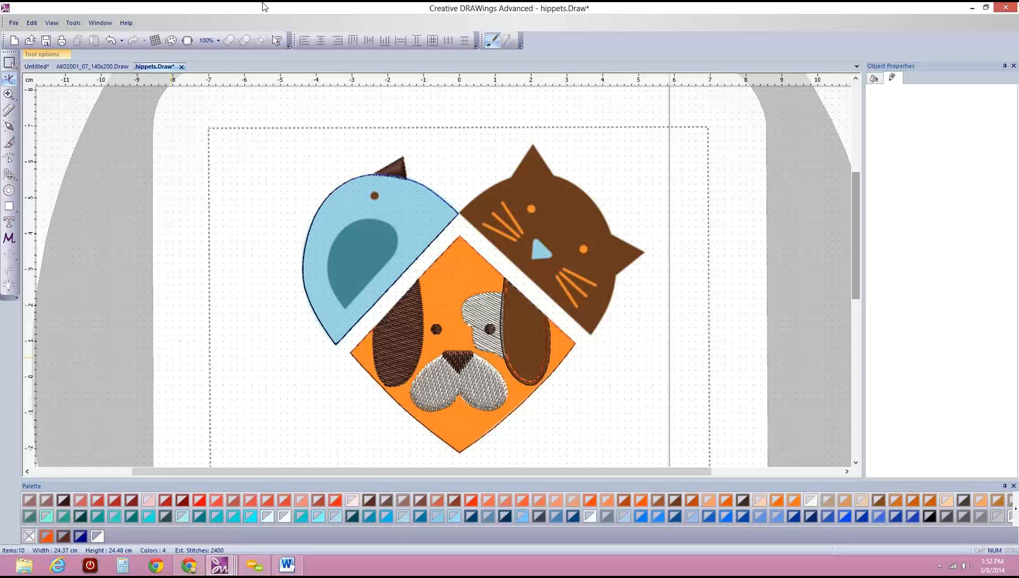
Examine the file types offered by the quilt export, then close it without saving.
{"action": "left_click", "coordinate": [13, 24]}
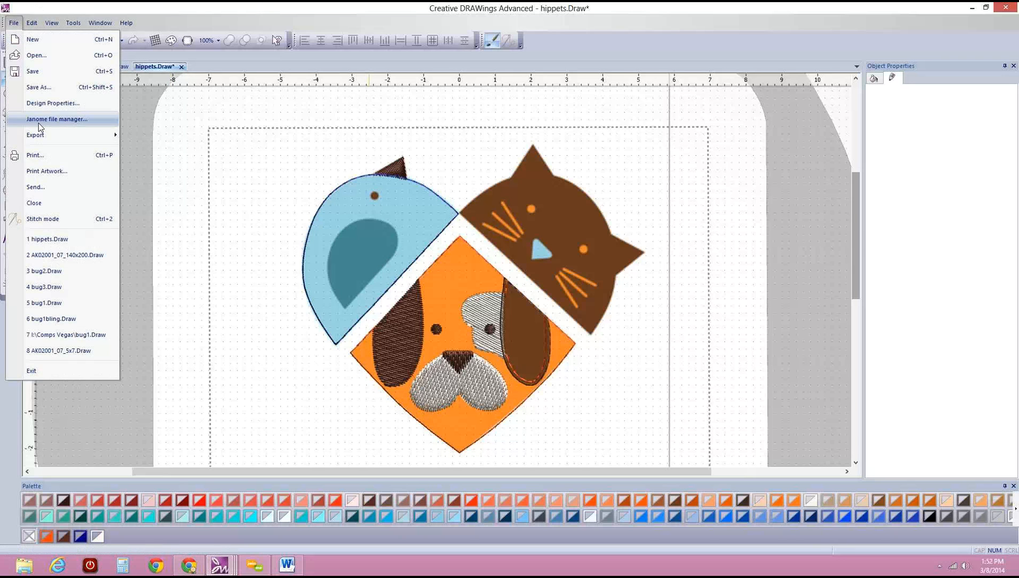
{"action": "mouse_move", "coordinate": [38, 135]}
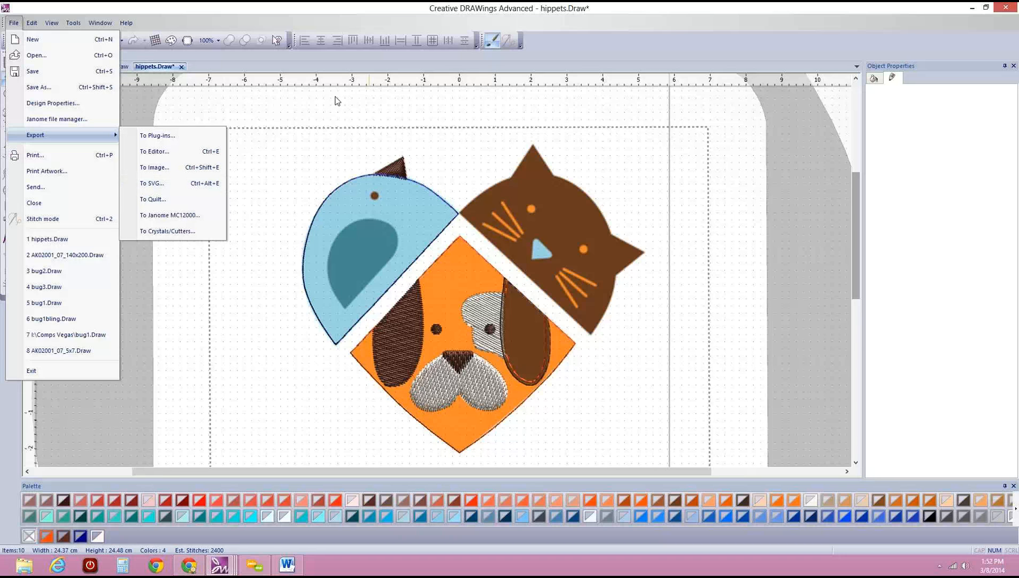
{"action": "left_click", "coordinate": [303, 111]}
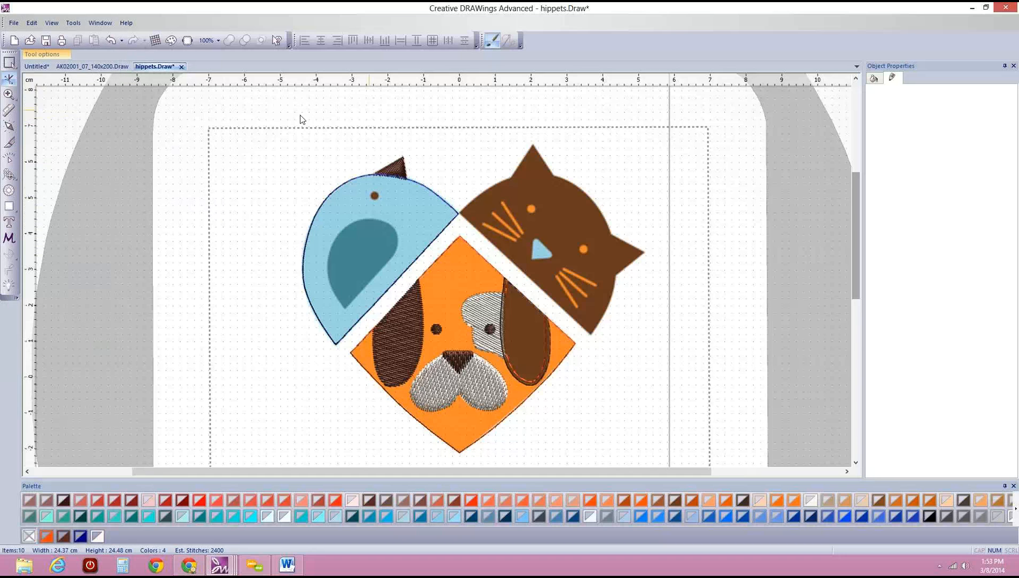
{"action": "left_click", "coordinate": [14, 22]}
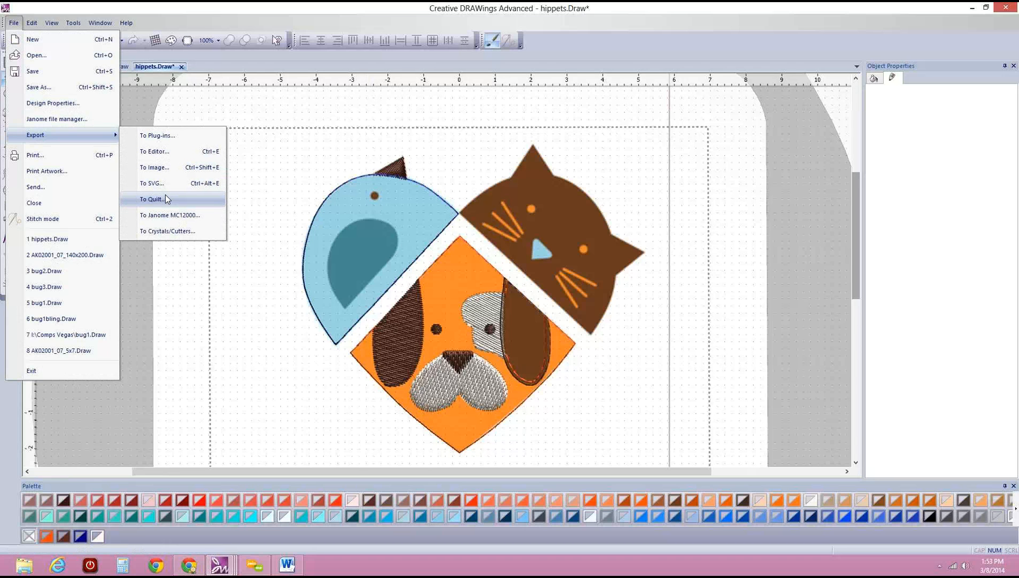
{"action": "left_click", "coordinate": [152, 199]}
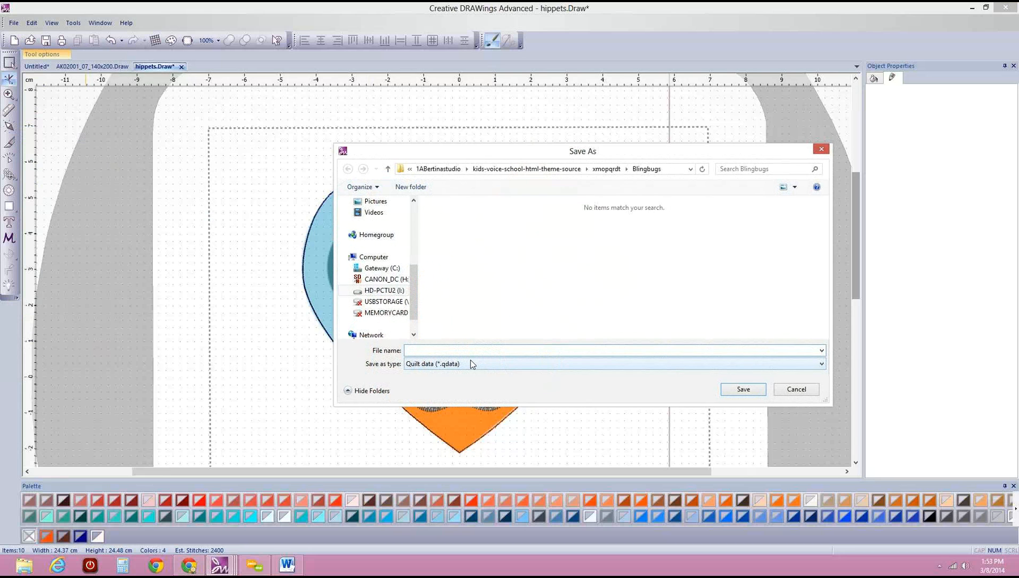
{"action": "left_click_drag", "start_coordinate": [525, 150], "coordinate": [332, 70]}
{"action": "left_click", "coordinate": [627, 281]}
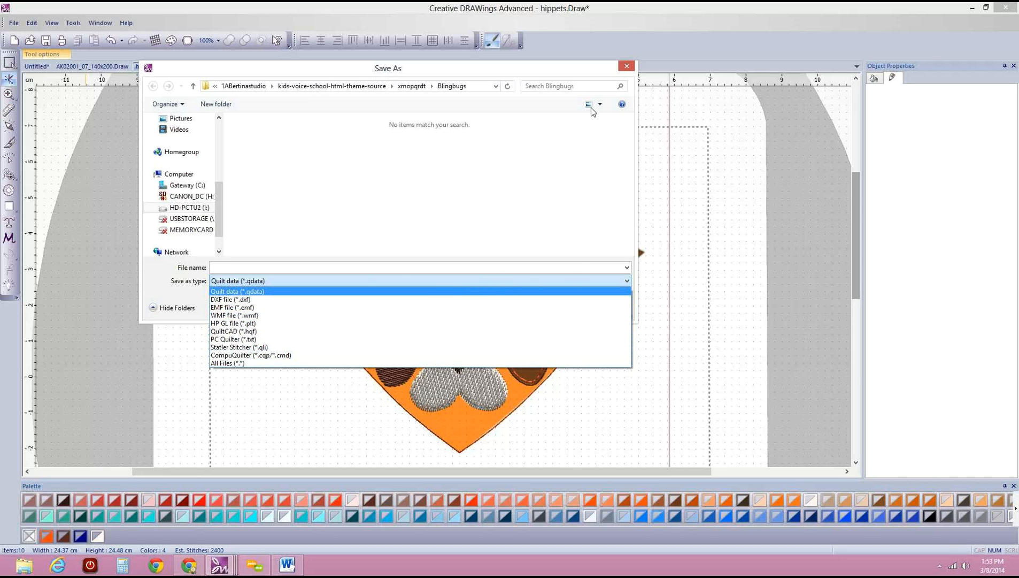
{"action": "left_click", "coordinate": [633, 70]}
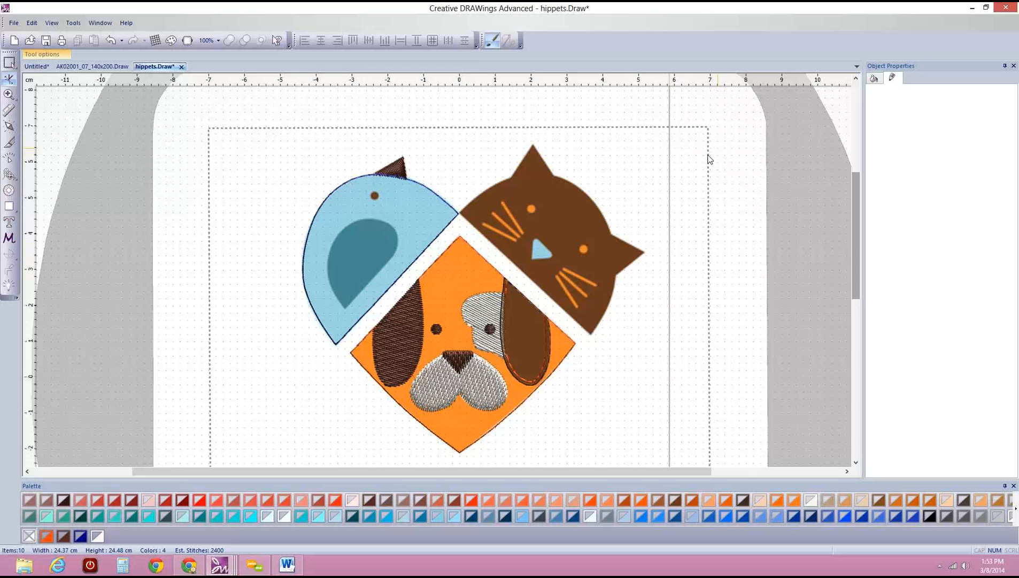
Bring the whole pets design into view and review the available export destinations, including Janome MC12000, without exporting.
{"action": "scroll", "coordinate": [654, 183], "scroll_direction": "down", "scroll_amount": 1}
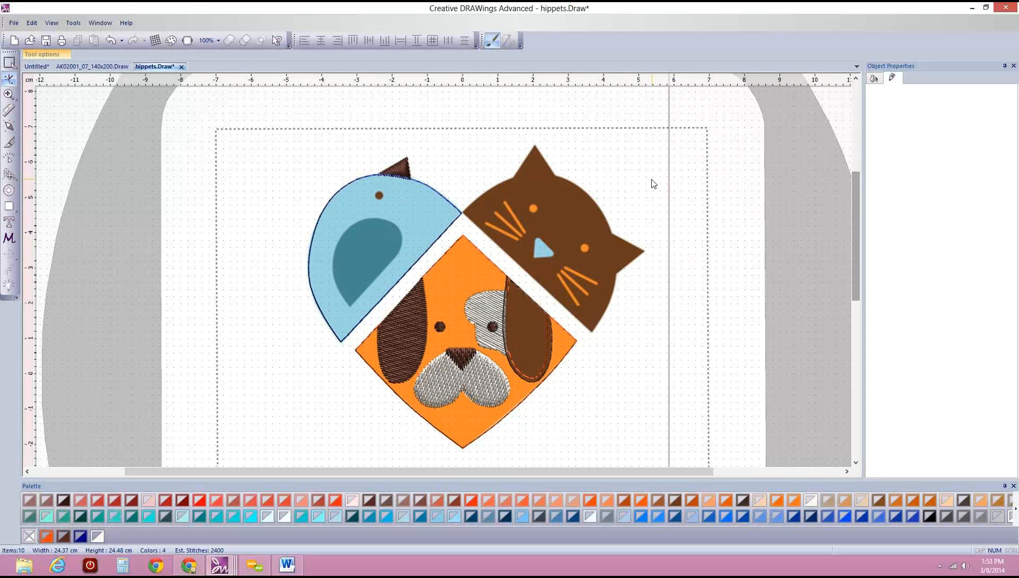
{"action": "scroll", "coordinate": [654, 183], "scroll_direction": "down", "scroll_amount": 1}
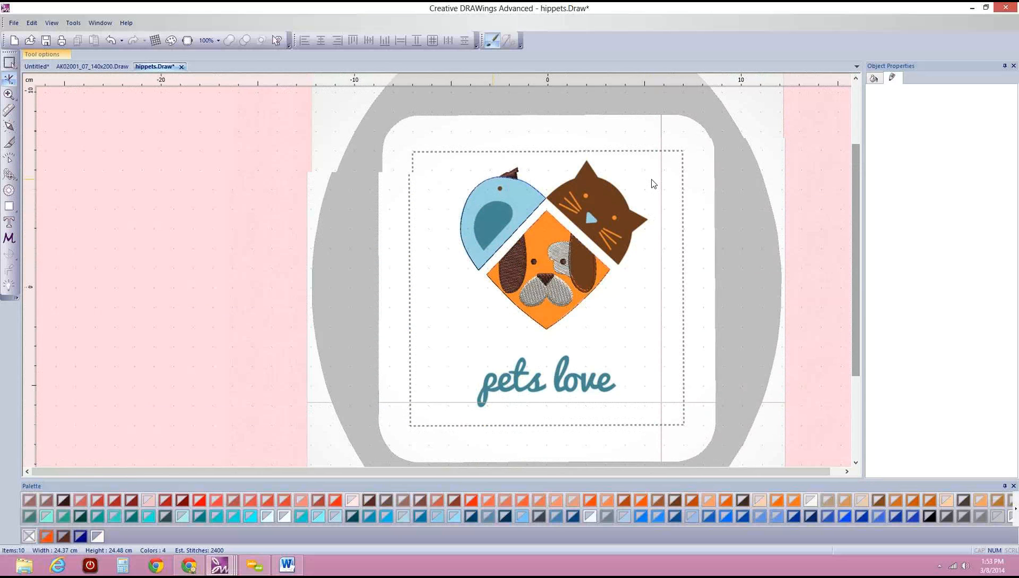
{"action": "left_click_drag", "start_coordinate": [456, 474], "coordinate": [481, 475]}
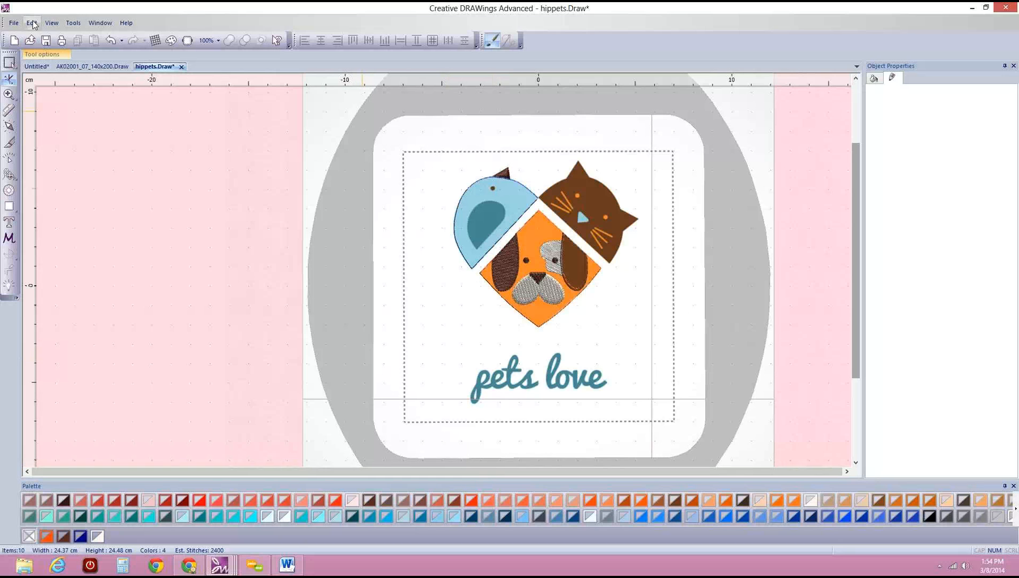
{"action": "left_click", "coordinate": [14, 24]}
{"action": "mouse_move", "coordinate": [64, 135]}
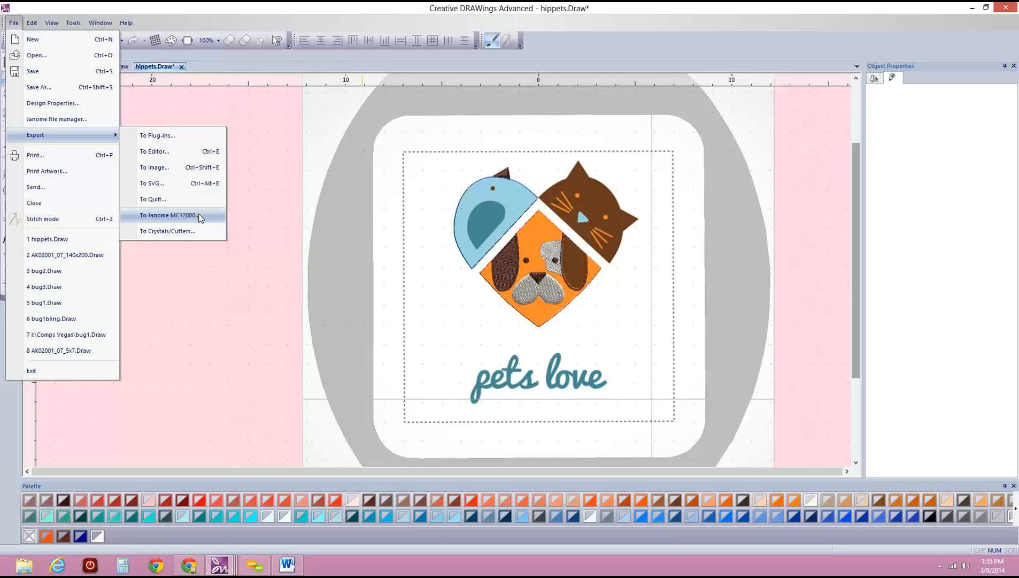
{"action": "left_click", "coordinate": [312, 131]}
Fill the bird's body shape with teal Step stitches and remove its outline.
{"action": "scroll", "coordinate": [544, 305], "scroll_direction": "up", "scroll_amount": 1}
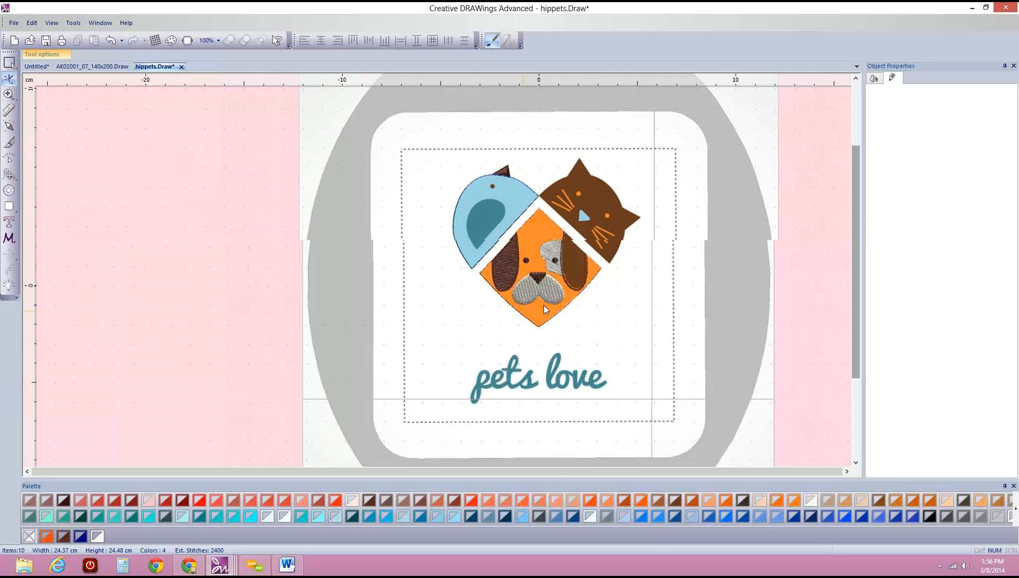
{"action": "scroll", "coordinate": [546, 302], "scroll_direction": "up", "scroll_amount": 3}
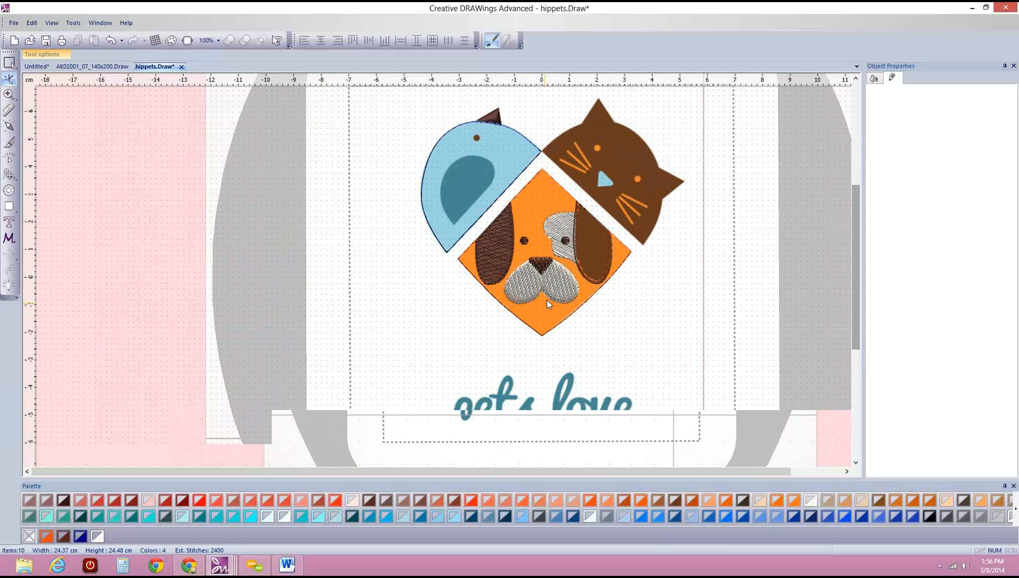
{"action": "scroll", "coordinate": [547, 302], "scroll_direction": "up", "scroll_amount": 4}
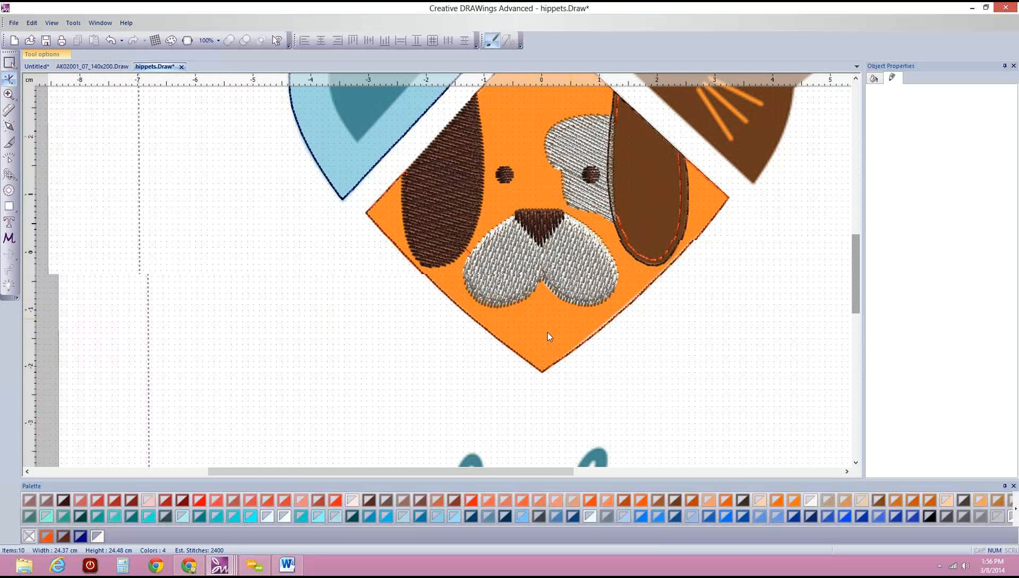
{"action": "scroll", "coordinate": [548, 333], "scroll_direction": "down", "scroll_amount": 4}
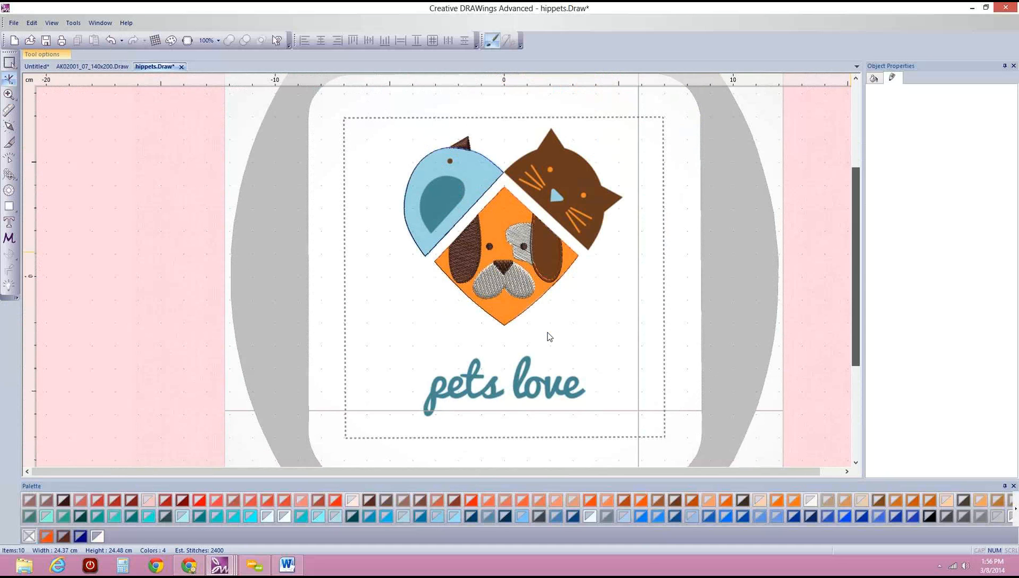
{"action": "scroll", "coordinate": [548, 332], "scroll_direction": "down", "scroll_amount": 2}
{"action": "left_click_drag", "start_coordinate": [856, 248], "coordinate": [852, 193]}
{"action": "scroll", "coordinate": [852, 193], "scroll_direction": "up", "scroll_amount": 1}
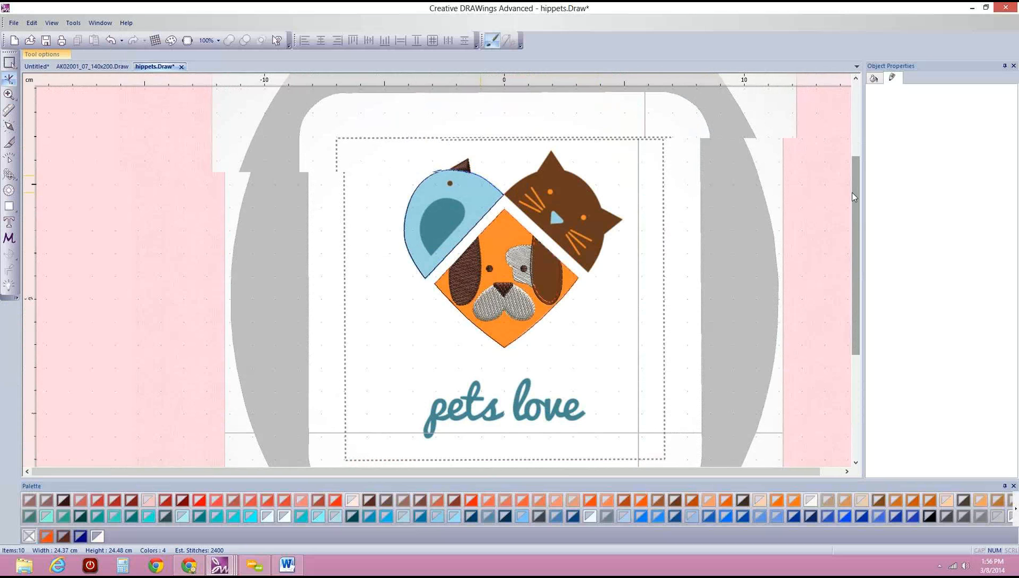
{"action": "scroll", "coordinate": [479, 182], "scroll_direction": "up", "scroll_amount": 2}
{"action": "left_click", "coordinate": [365, 184]}
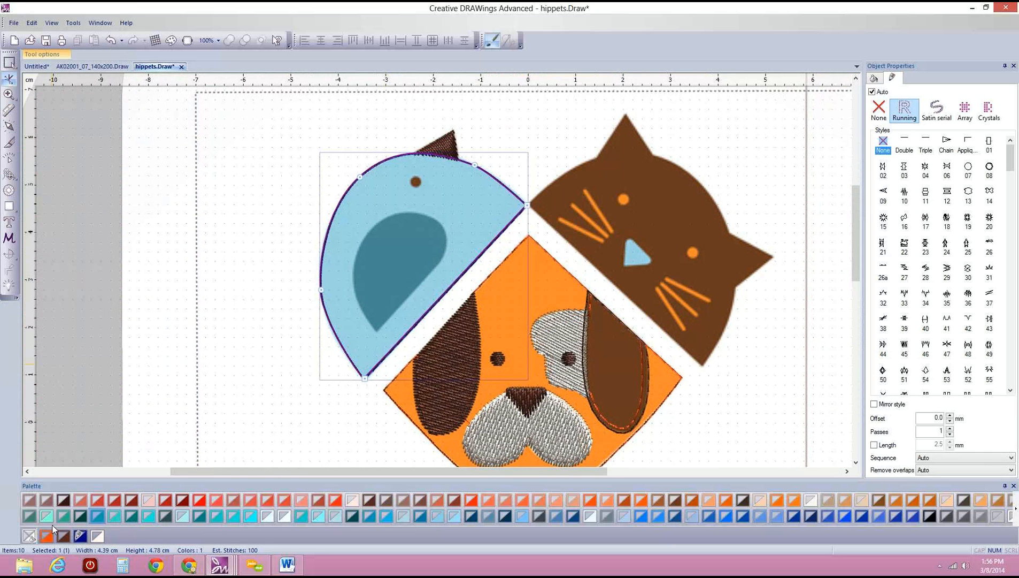
{"action": "right_click", "coordinate": [29, 536]}
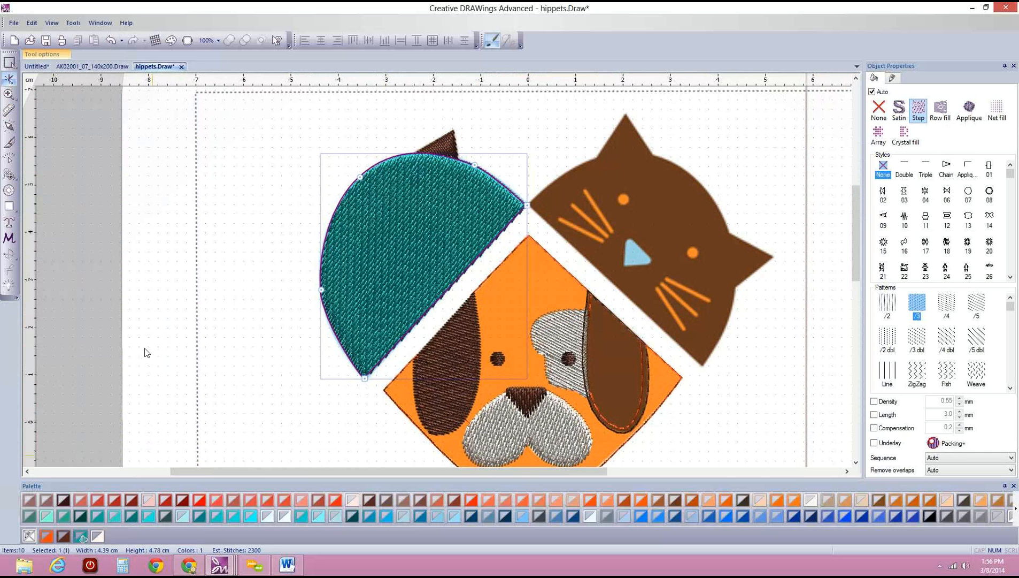
Turn off the 3D preview and set Remove overlaps to Always for the bird's body.
{"action": "left_click", "coordinate": [52, 23]}
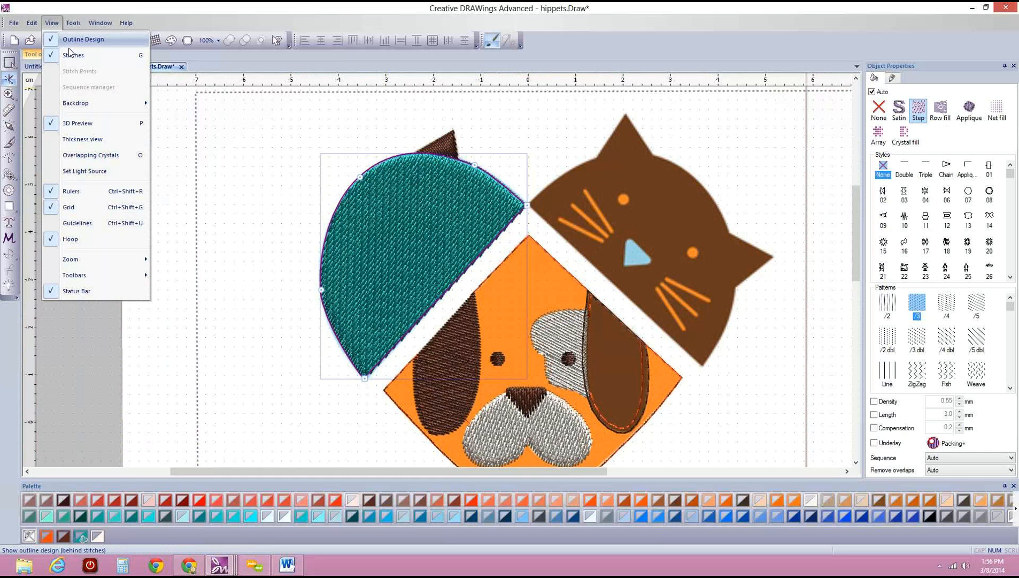
{"action": "left_click", "coordinate": [94, 118]}
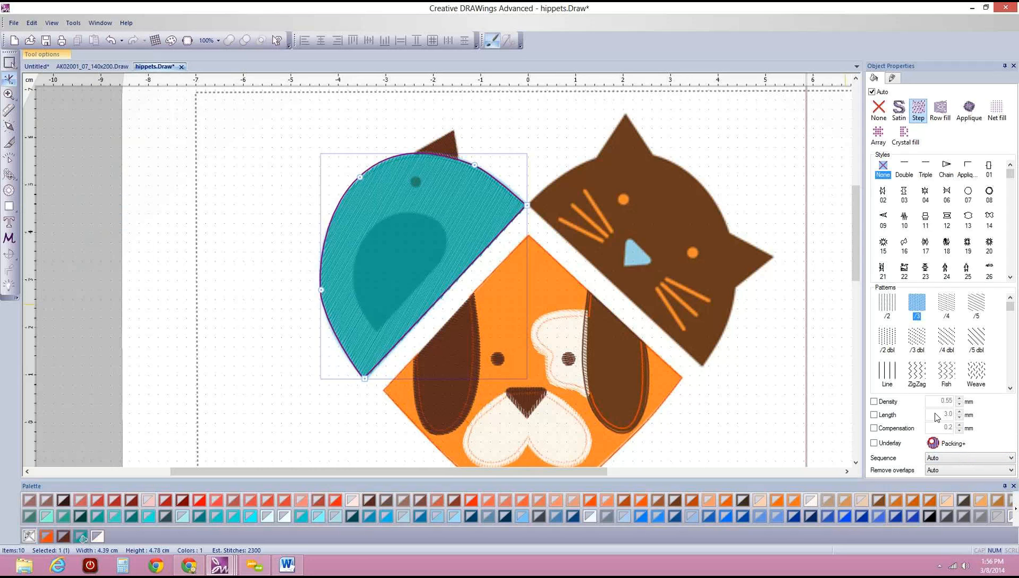
{"action": "left_click", "coordinate": [1012, 470]}
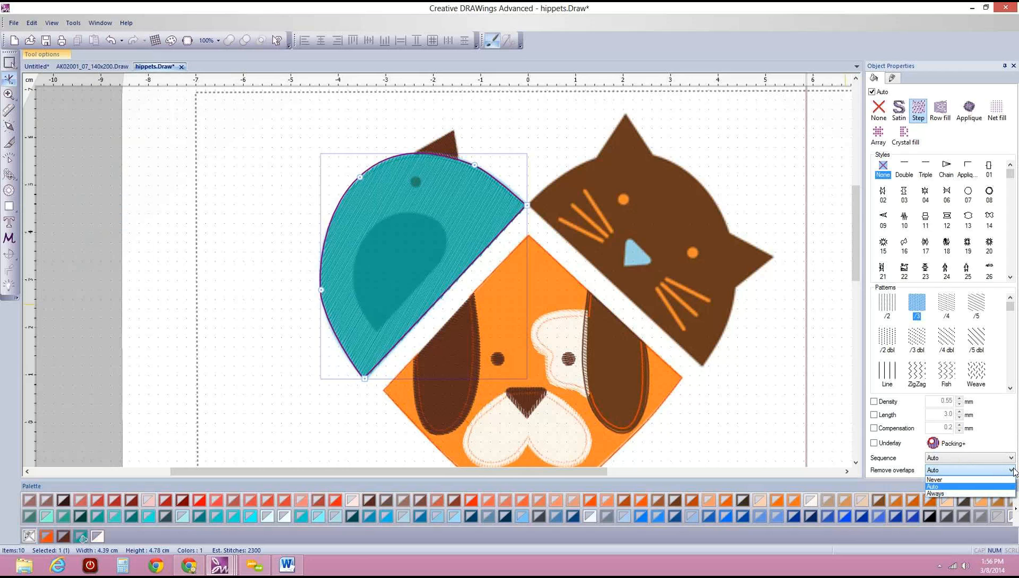
{"action": "left_click", "coordinate": [961, 491]}
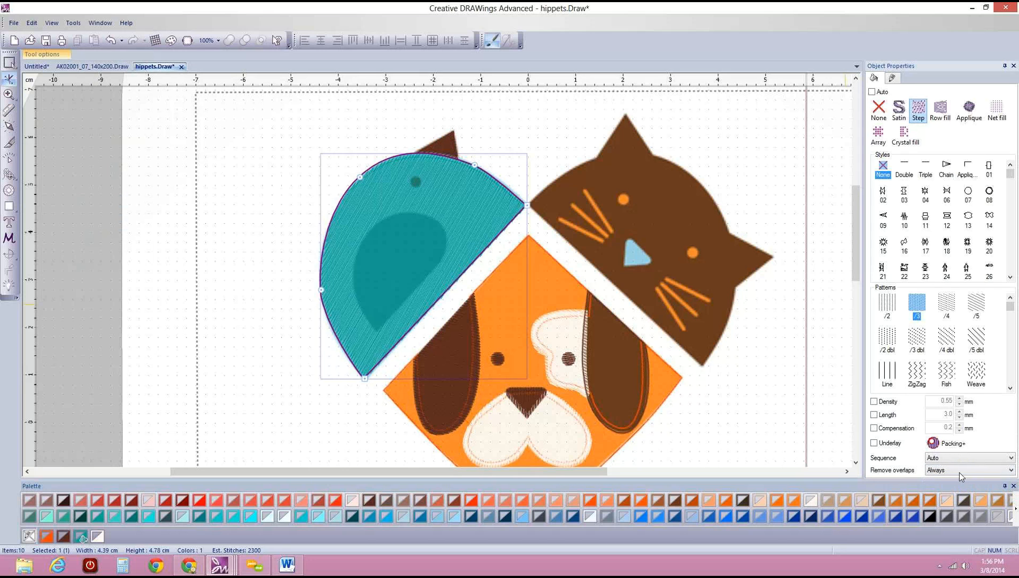
Trace the bird's wing with a closed curve about 2.00 by 2.50 cm and fill it with red-orange.
{"action": "left_click", "coordinate": [9, 175]}
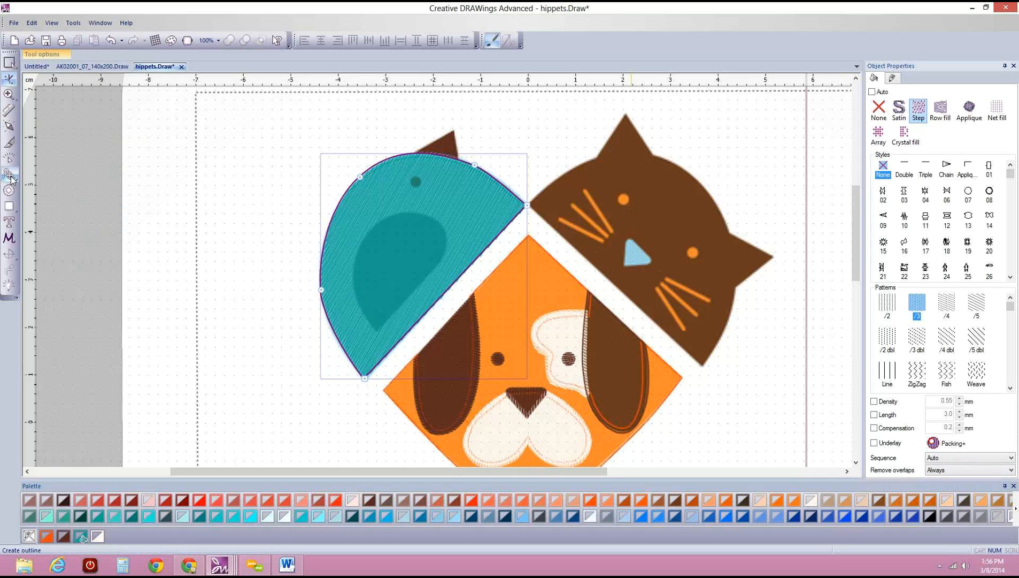
{"action": "left_click", "coordinate": [375, 329]}
{"action": "left_click", "coordinate": [354, 282]}
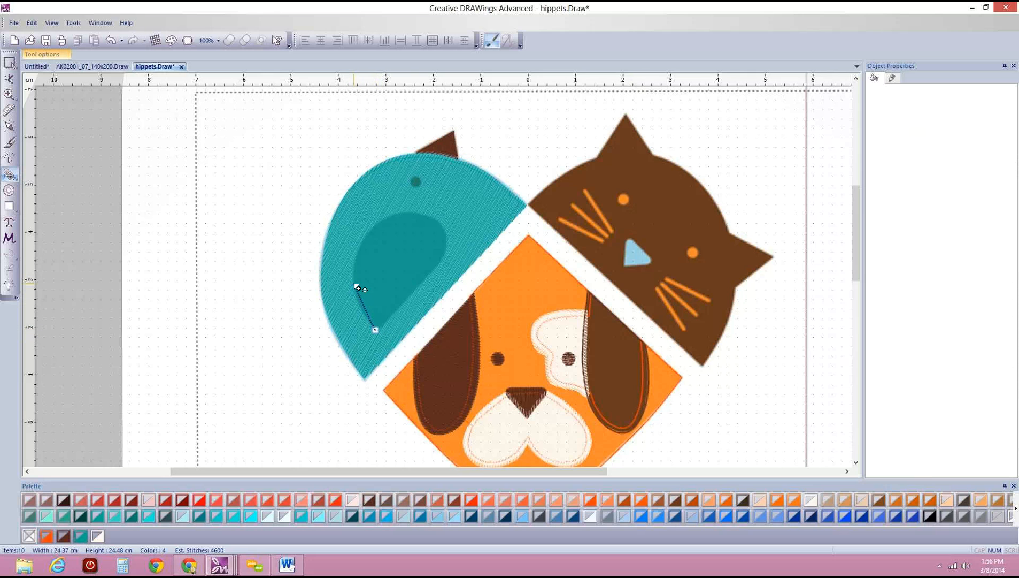
{"action": "left_click", "coordinate": [377, 223]}
{"action": "left_click", "coordinate": [428, 216]}
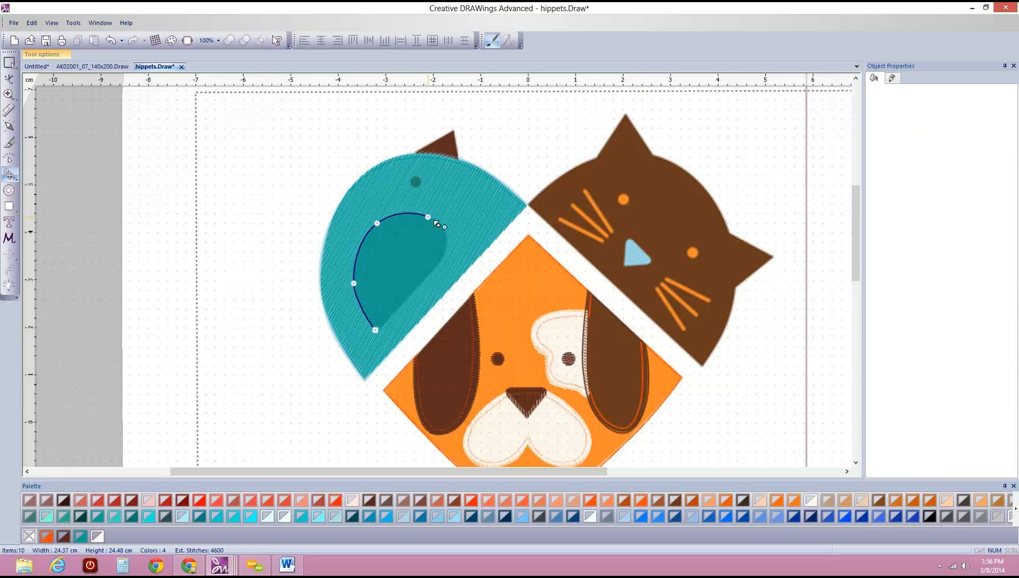
{"action": "left_click", "coordinate": [446, 246]}
{"action": "left_click", "coordinate": [423, 278]}
{"action": "left_click", "coordinate": [376, 331]}
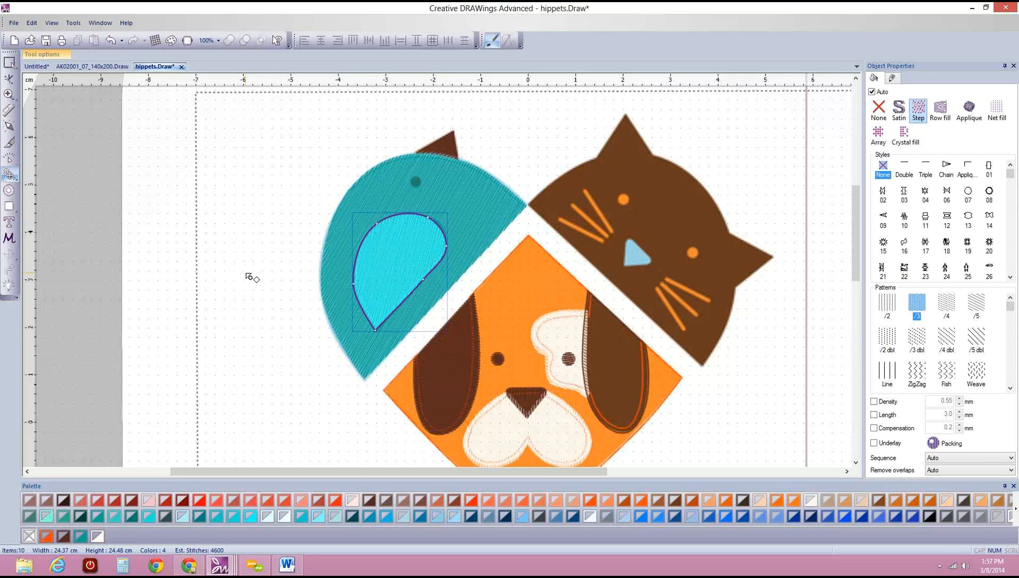
{"action": "left_click", "coordinate": [476, 501]}
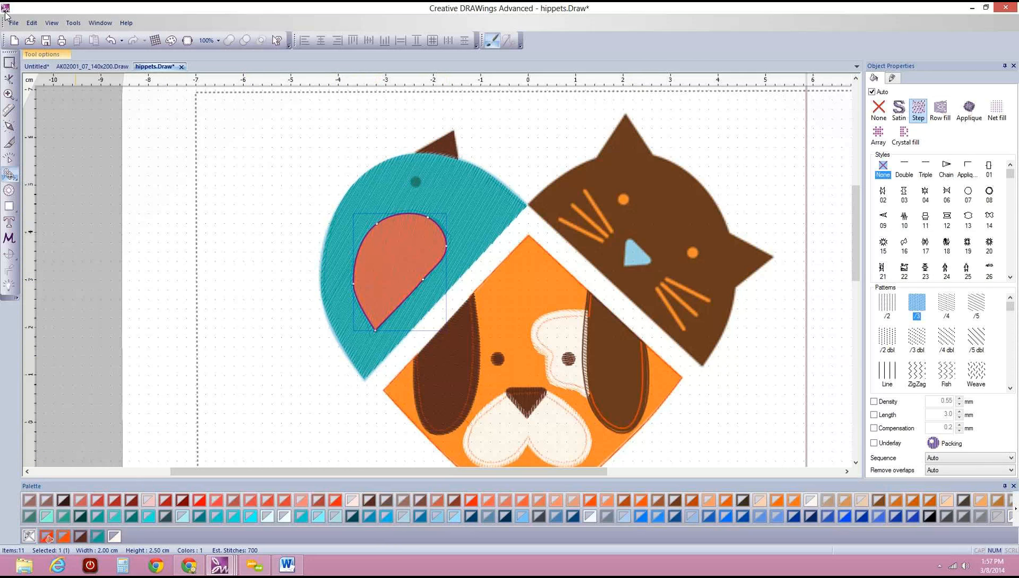
Select the bird's body in the stitching sequence and examine how its fill is cut out beneath the wing.
{"action": "left_click", "coordinate": [11, 64]}
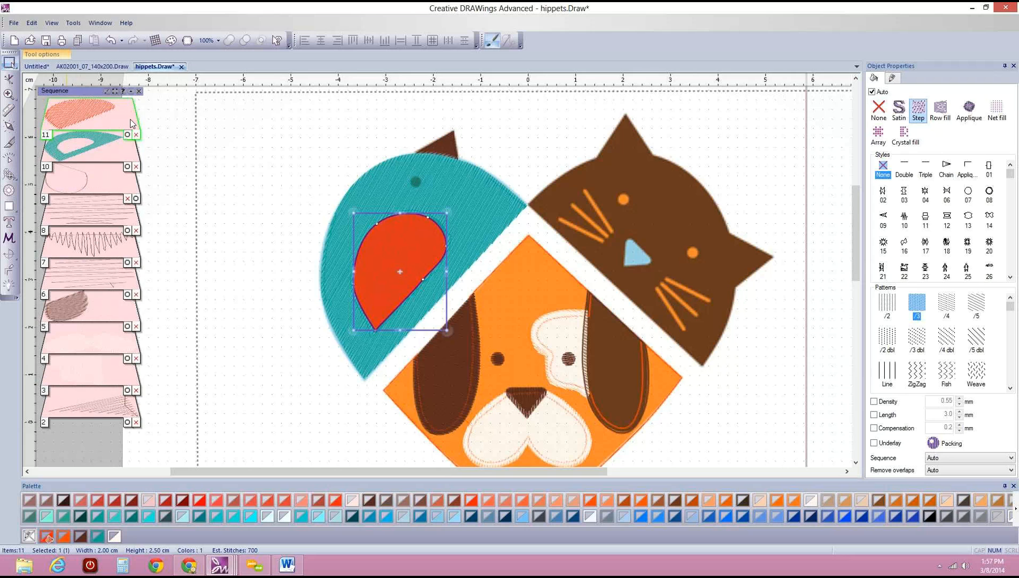
{"action": "left_click", "coordinate": [101, 133]}
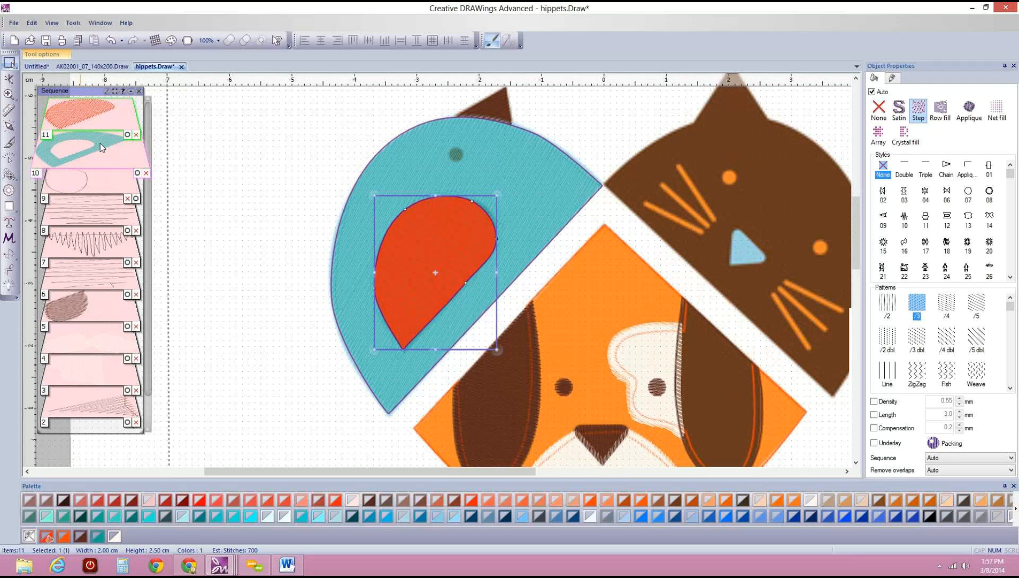
{"action": "left_click", "coordinate": [101, 143]}
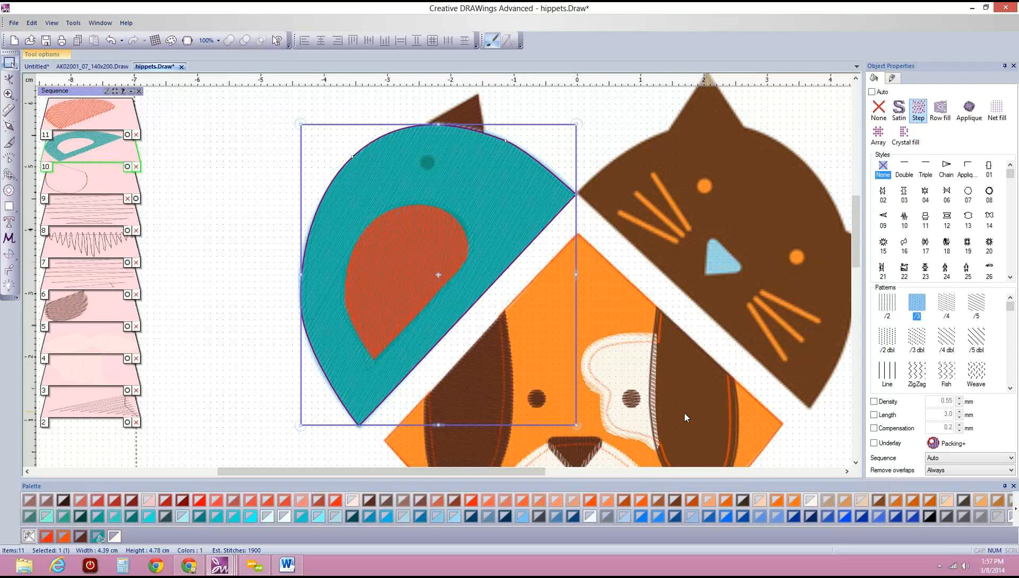
{"action": "scroll", "coordinate": [656, 391], "scroll_direction": "down", "scroll_amount": 1}
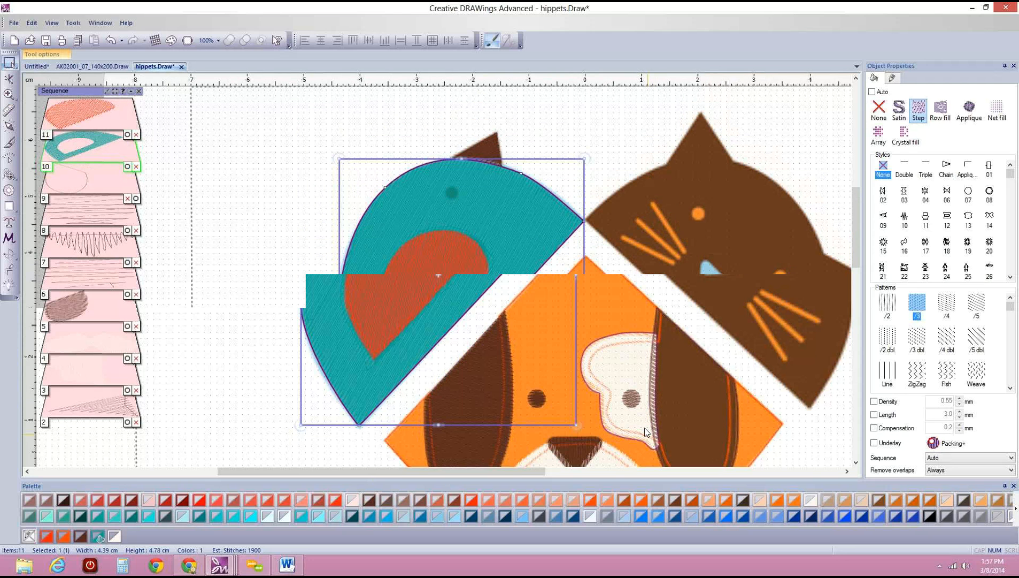
Select the bird's red-orange wing in the stitching sequence and delete it from the design.
{"action": "scroll", "coordinate": [642, 423], "scroll_direction": "up", "scroll_amount": 1}
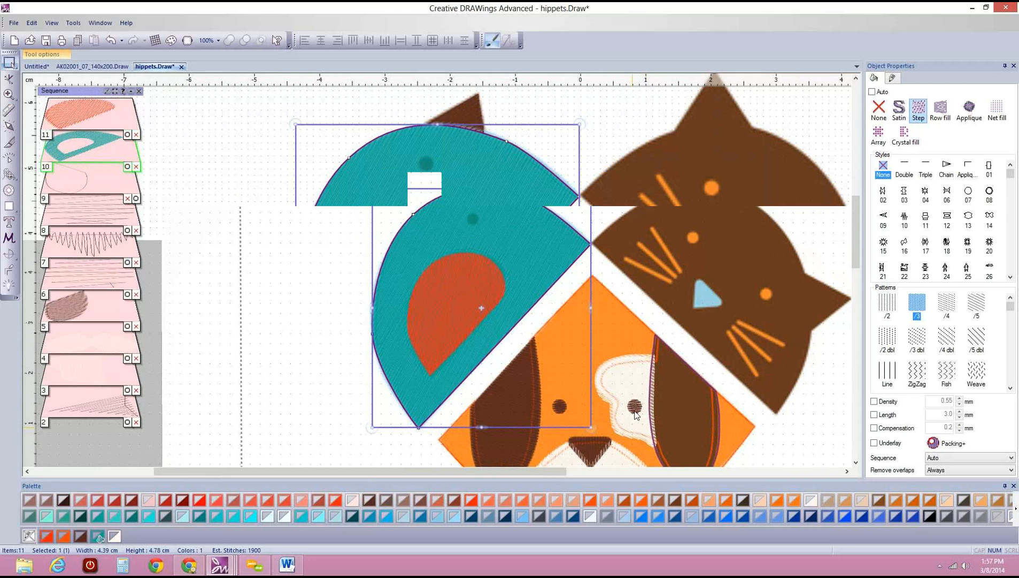
{"action": "scroll", "coordinate": [635, 414], "scroll_direction": "up", "scroll_amount": 1}
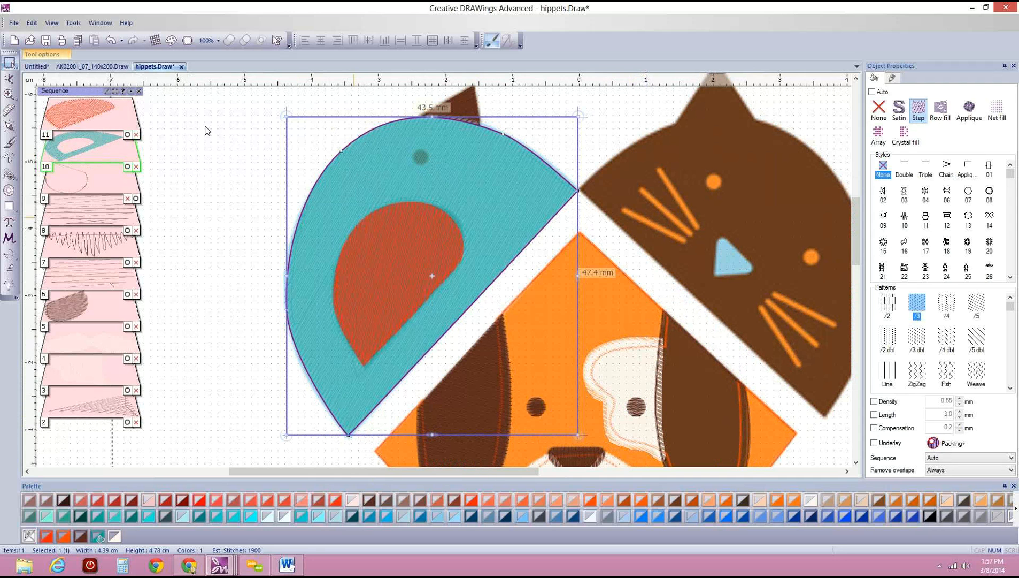
{"action": "double_click", "coordinate": [105, 113]}
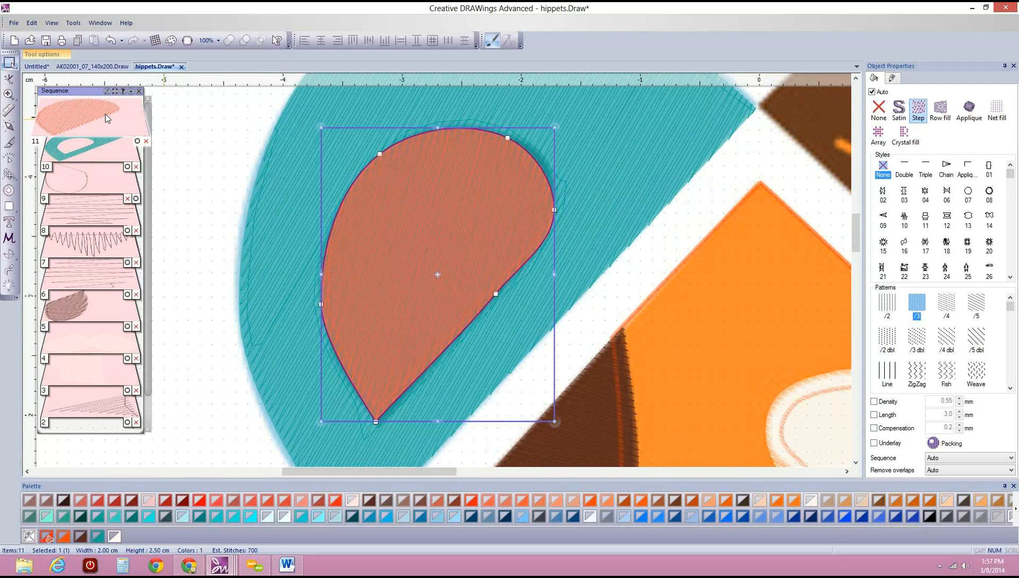
{"action": "key", "text": "Delete"}
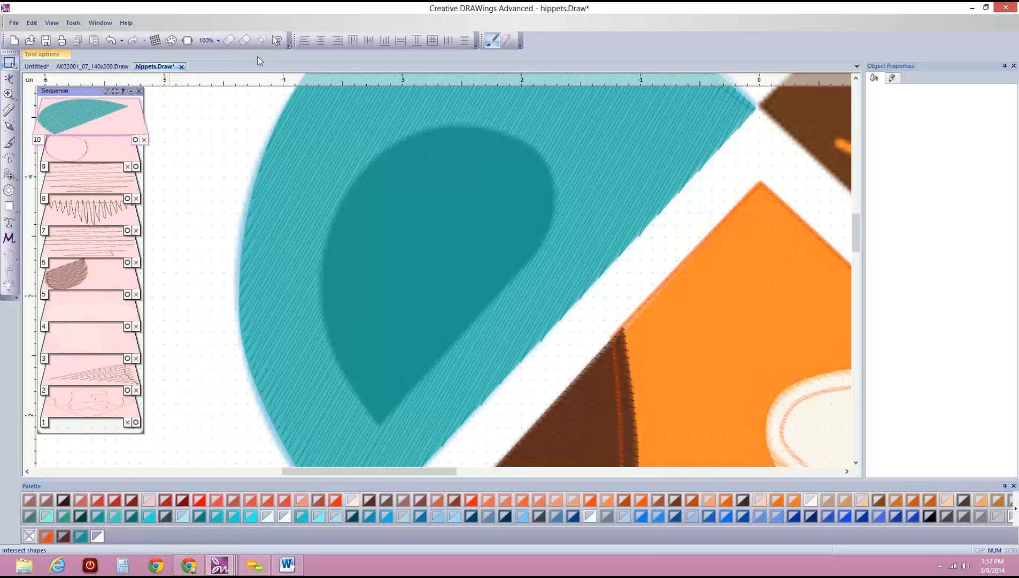
{"action": "scroll", "coordinate": [271, 75], "scroll_direction": "down", "scroll_amount": 1}
{"action": "scroll", "coordinate": [397, 82], "scroll_direction": "down", "scroll_amount": 1}
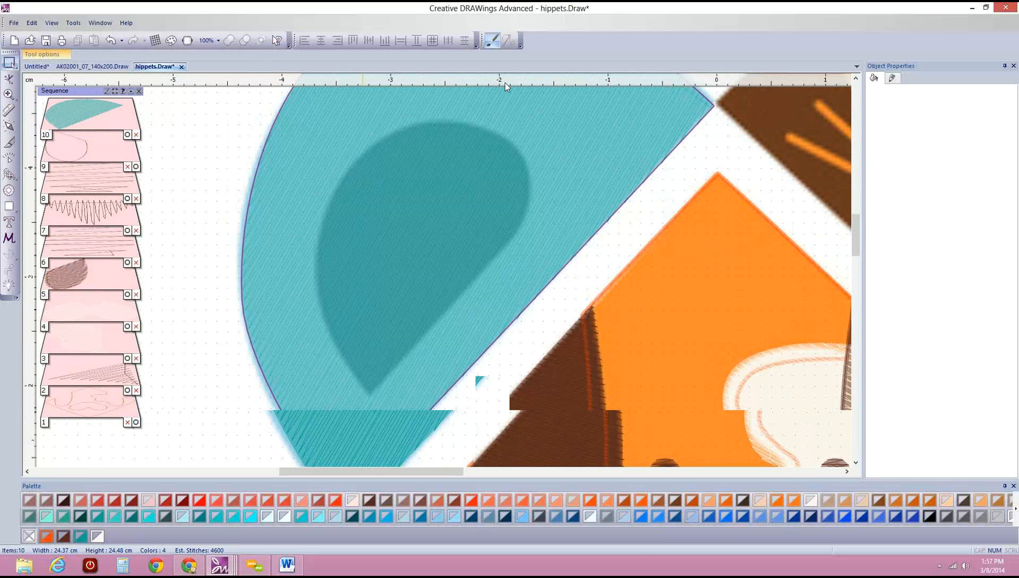
{"action": "scroll", "coordinate": [577, 198], "scroll_direction": "down", "scroll_amount": 2}
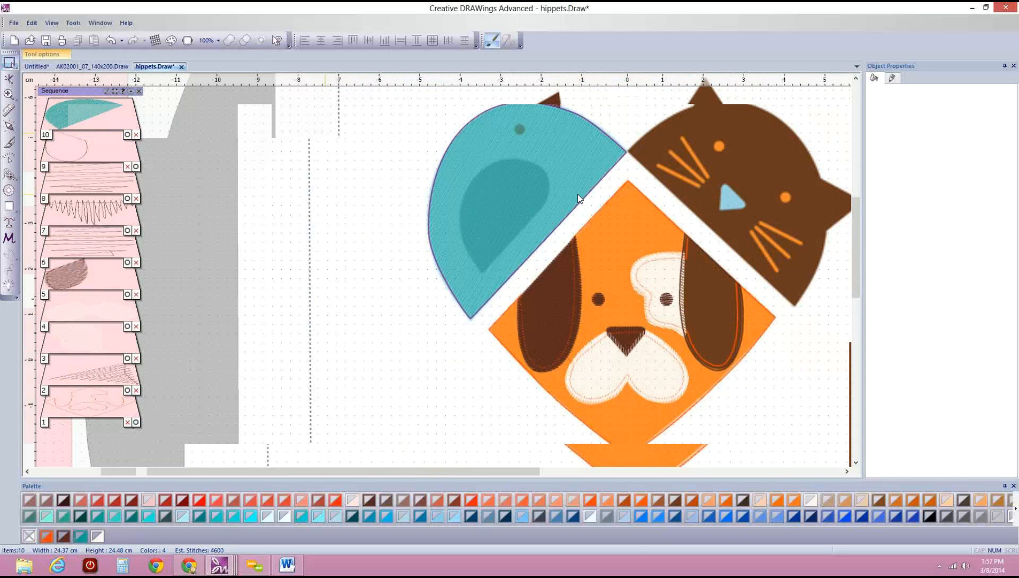